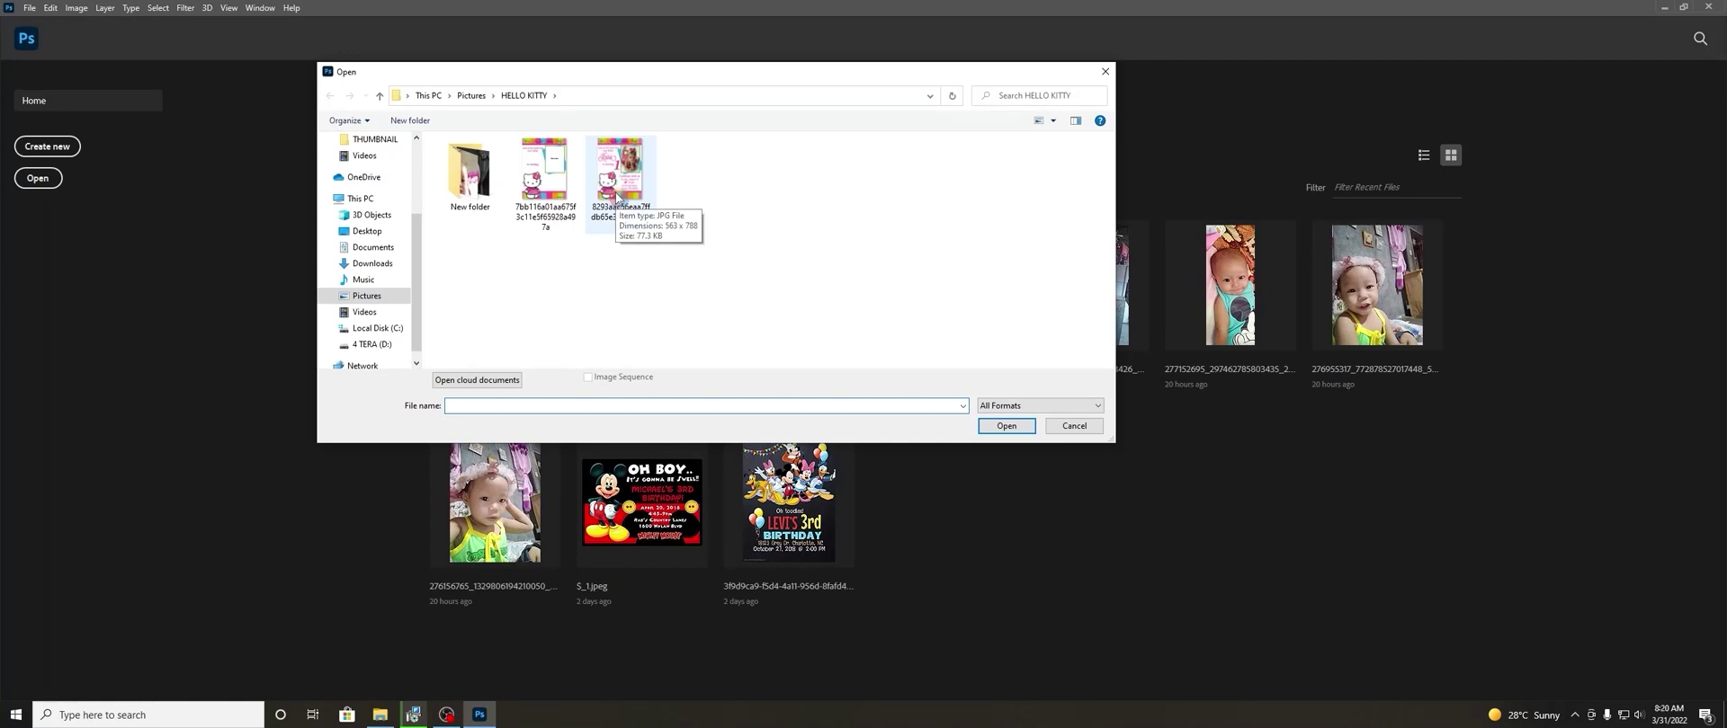
Open the invitation JPG and create a new 4 × 6 in, 300 ppi blank document.
double_click(618, 196)
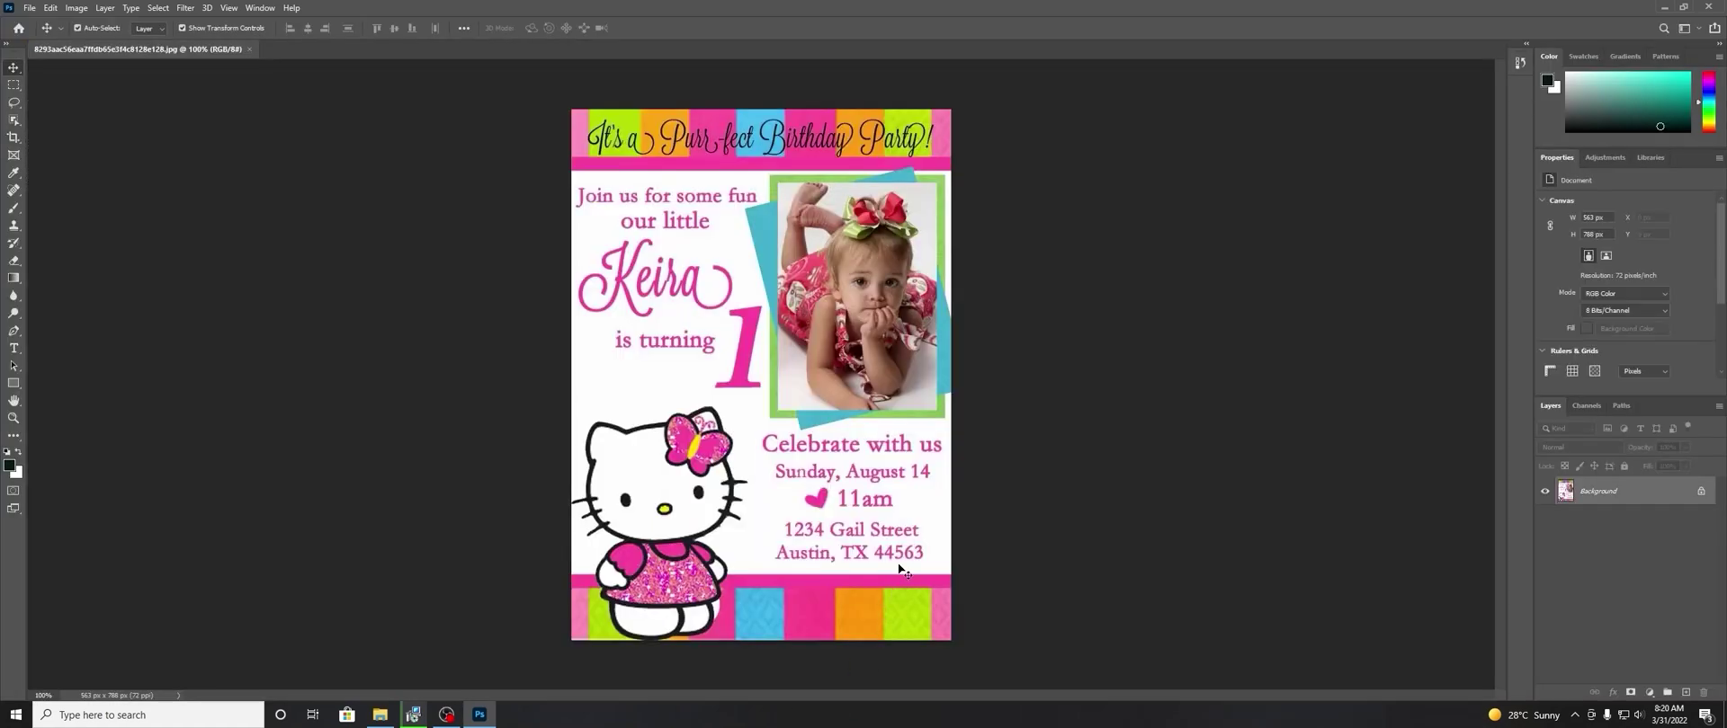
left_click(32, 8)
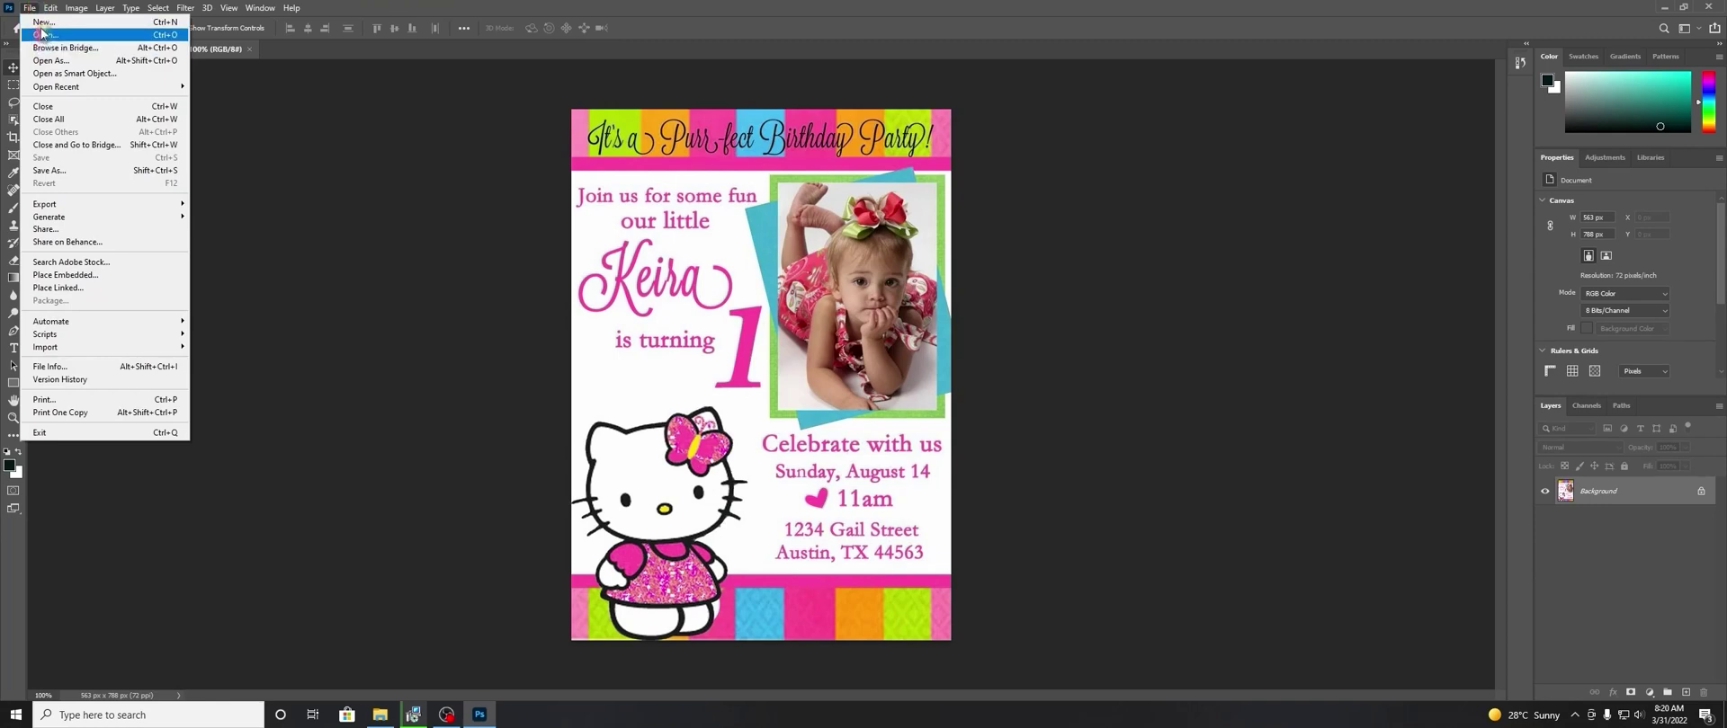
left_click(43, 21)
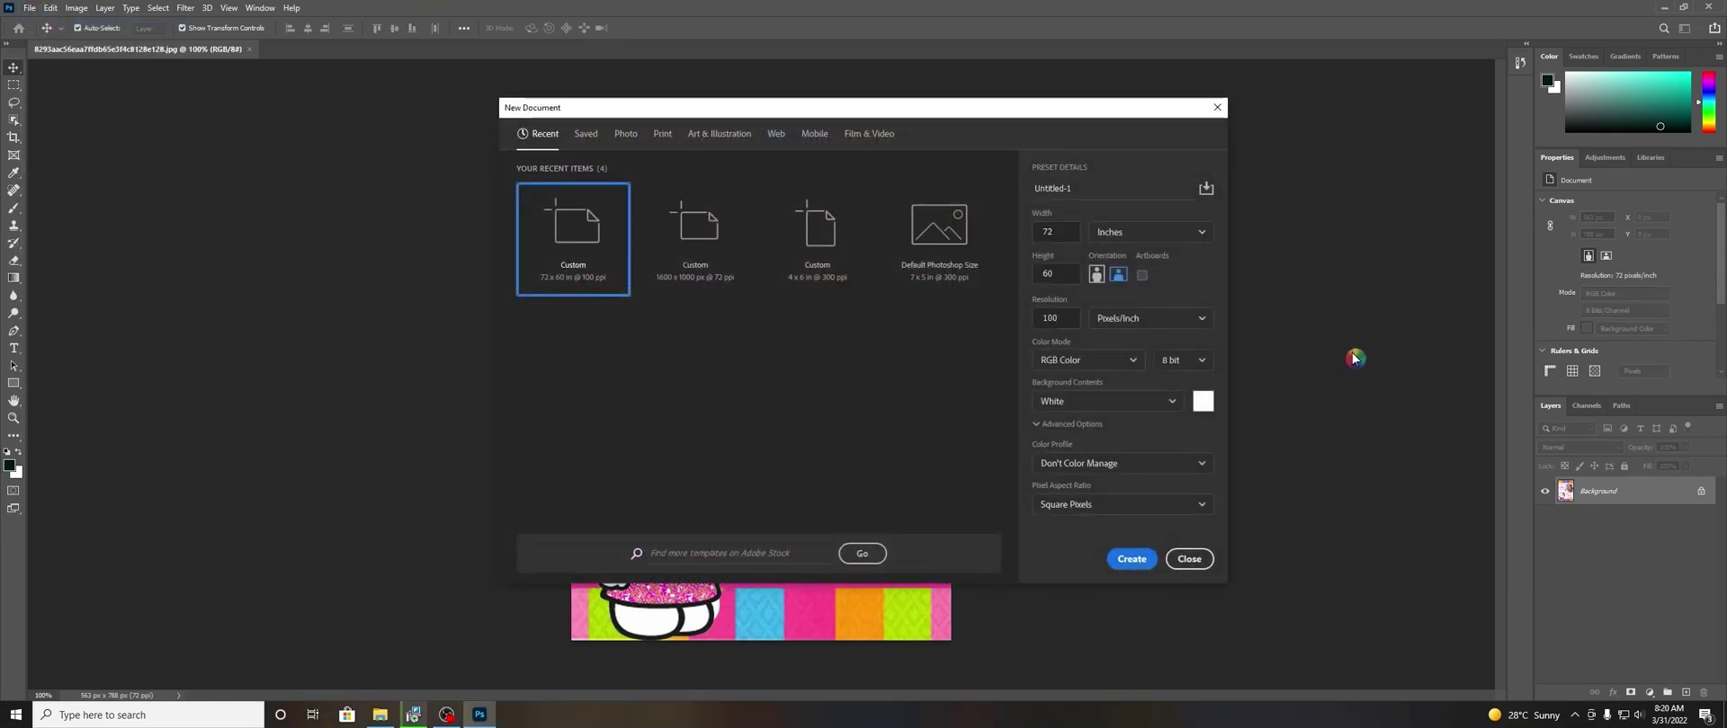
left_click(1148, 238)
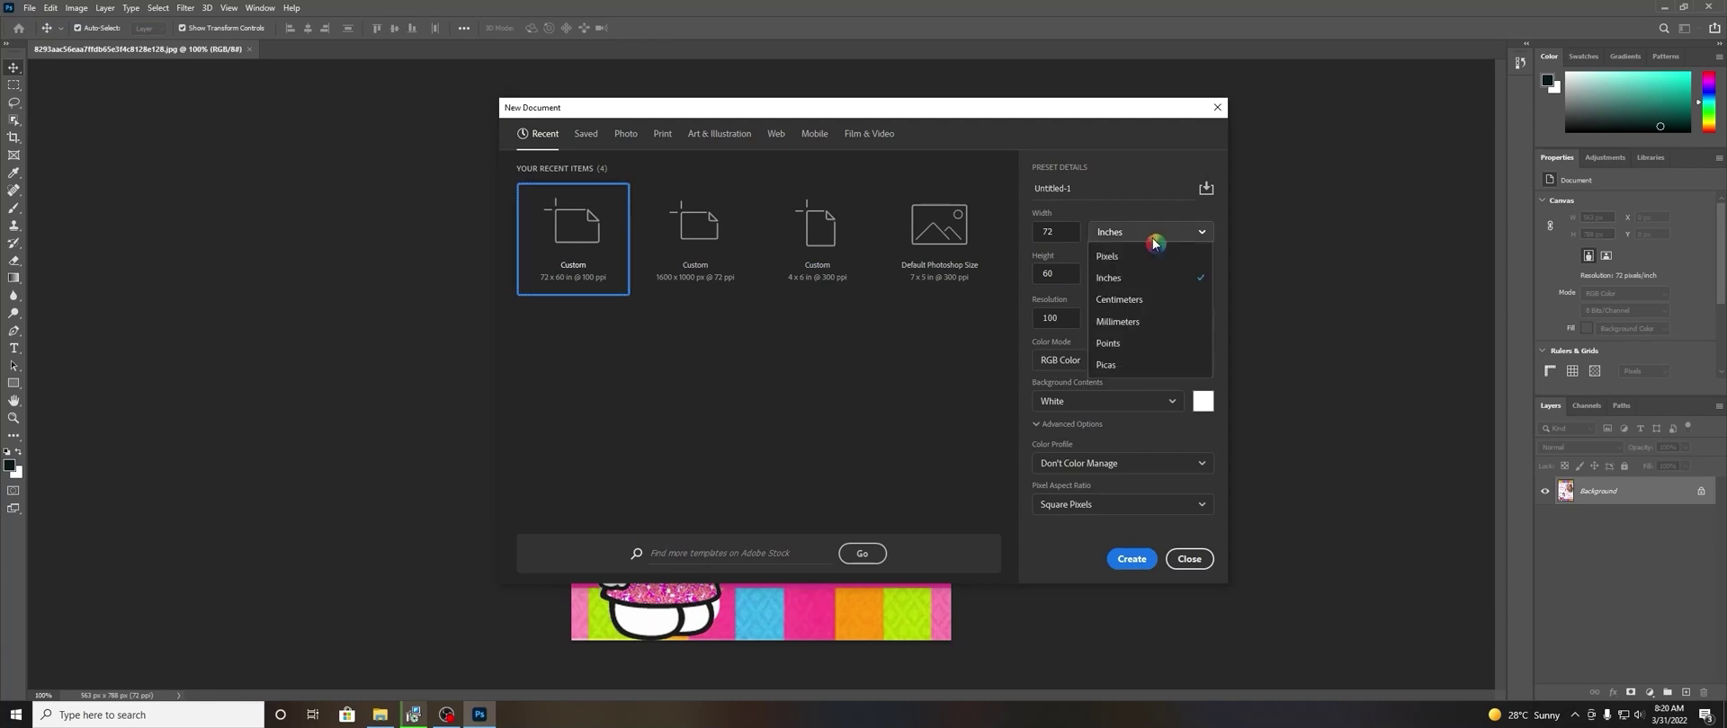
left_click(1151, 284)
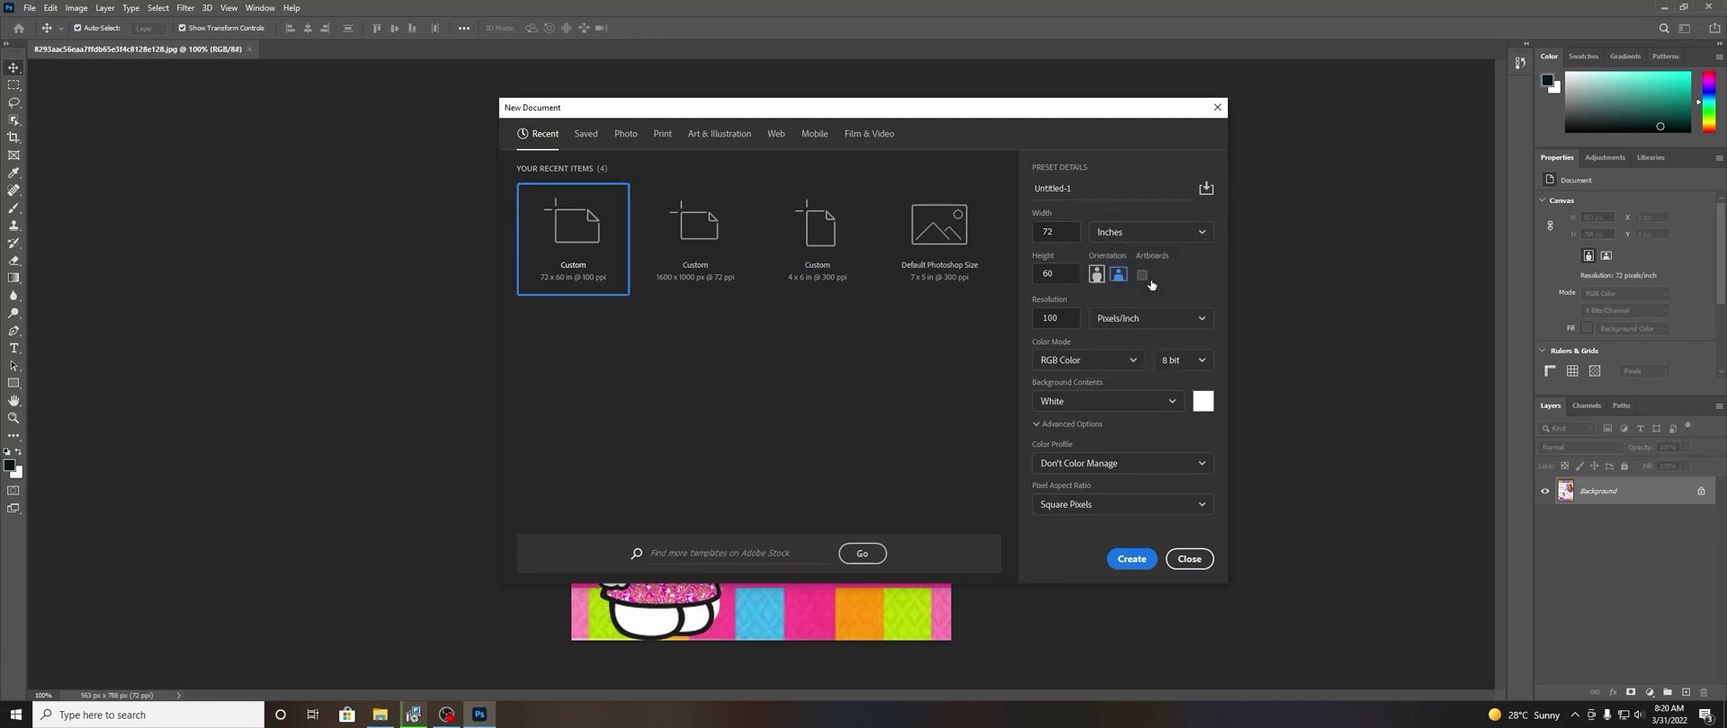
double_click(1069, 235)
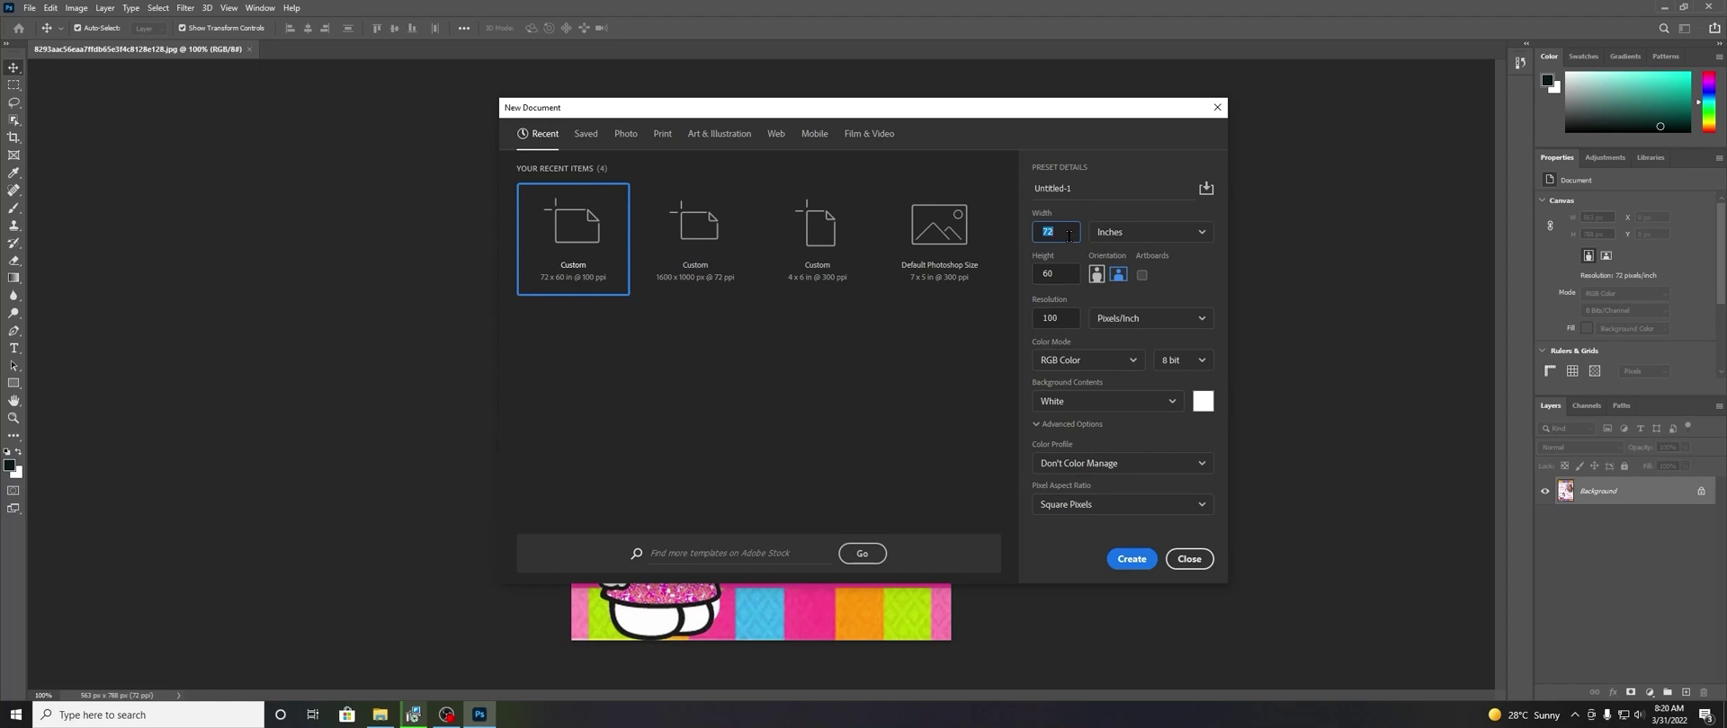
type("4")
key("Tab")
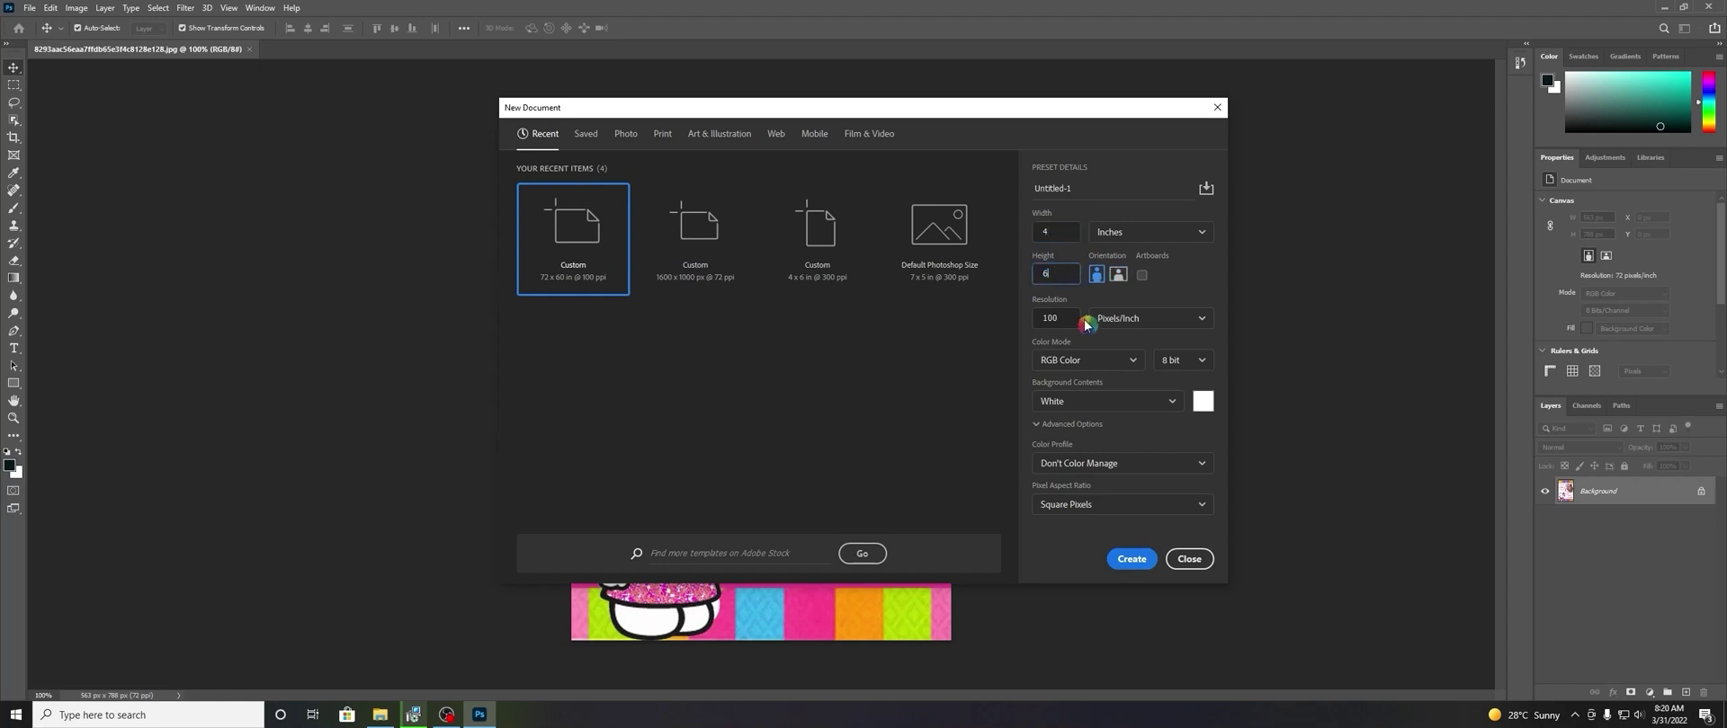
double_click(1073, 315)
type("300")
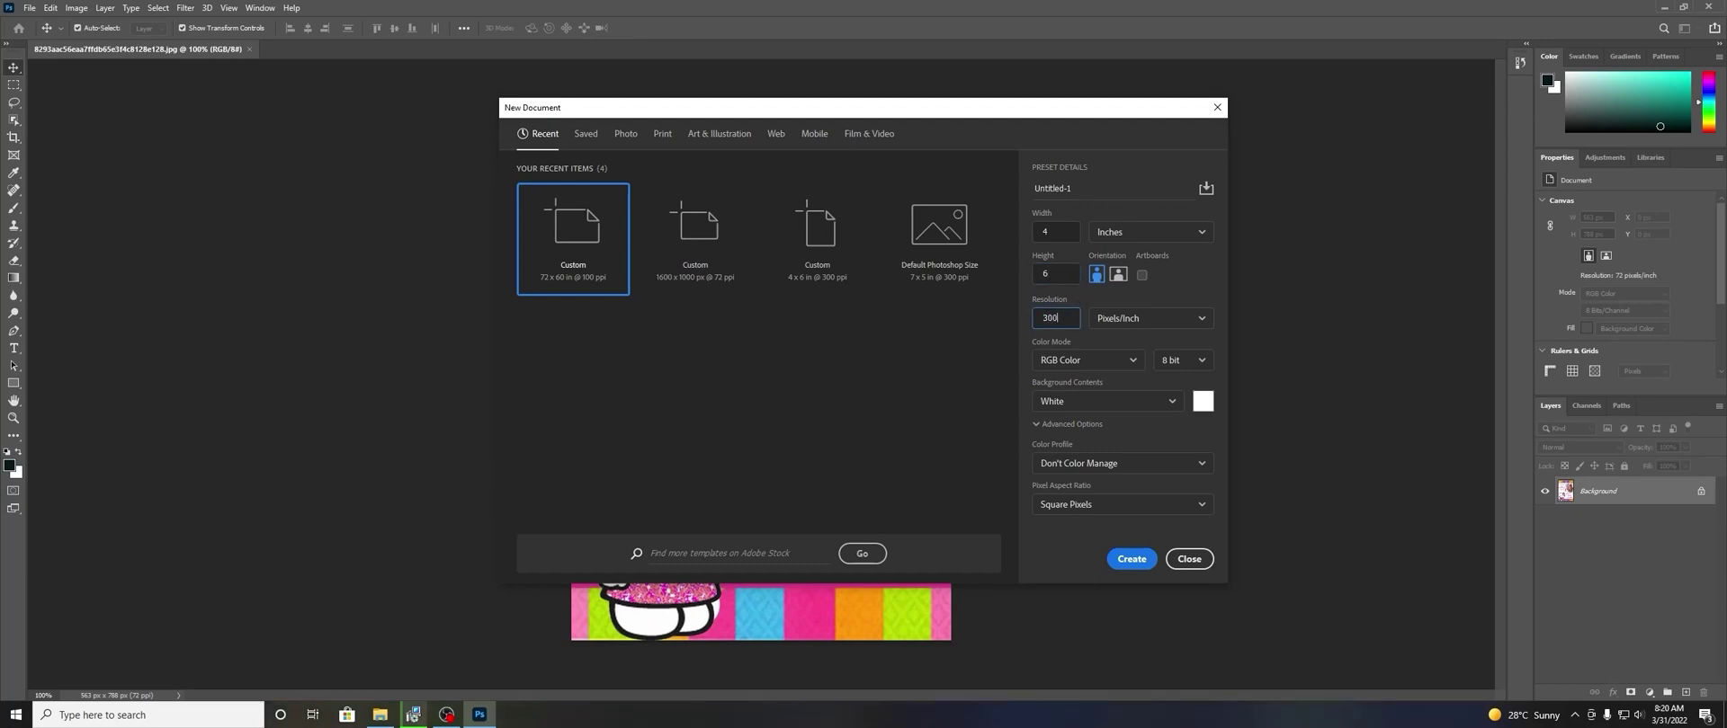
left_click(1132, 560)
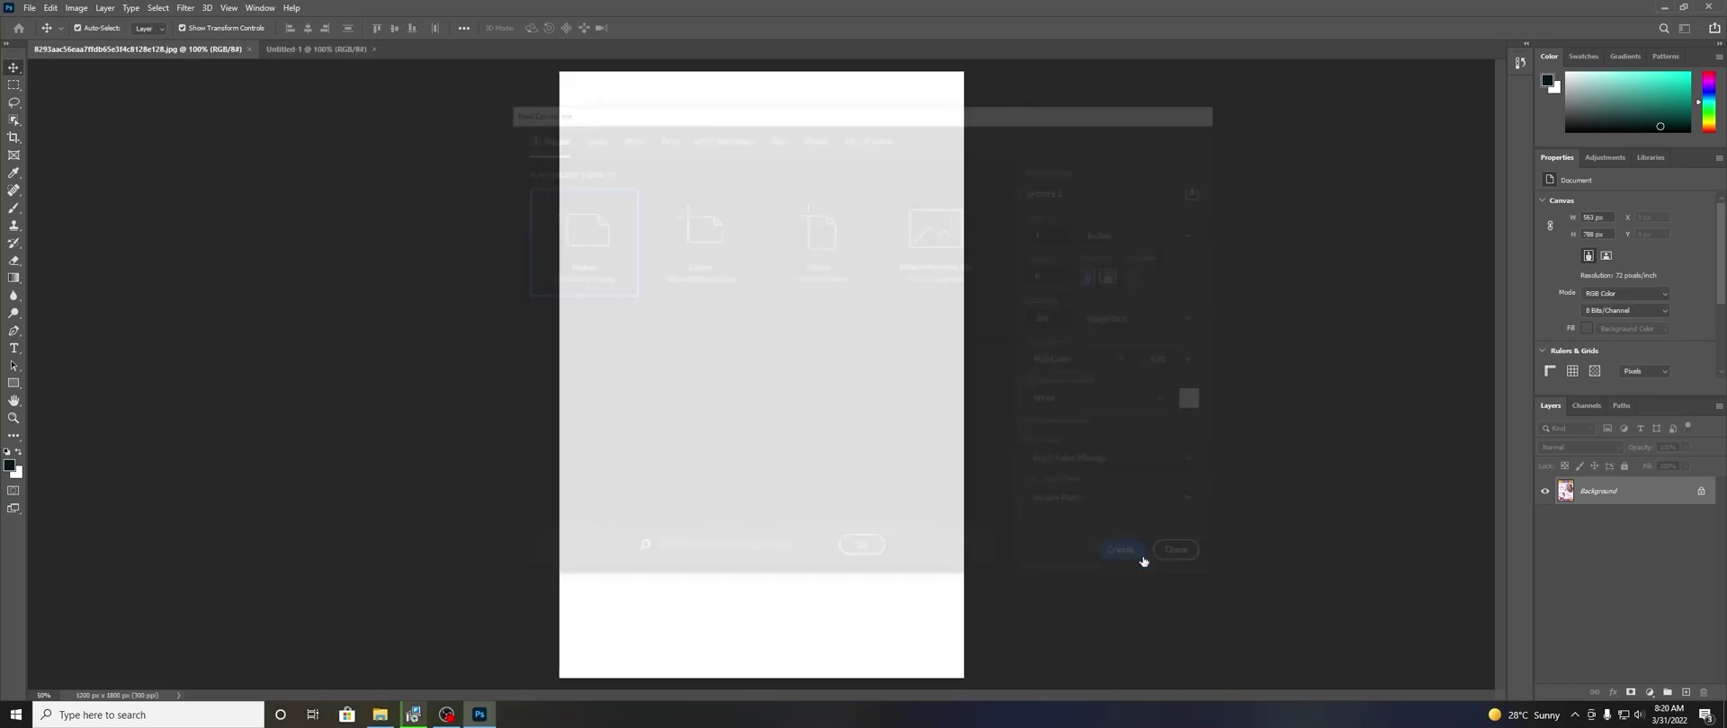
Copy the invitation into Untitled-1 as Layer 1 and enlarge it to about 224% to fill the canvas.
left_click(188, 52)
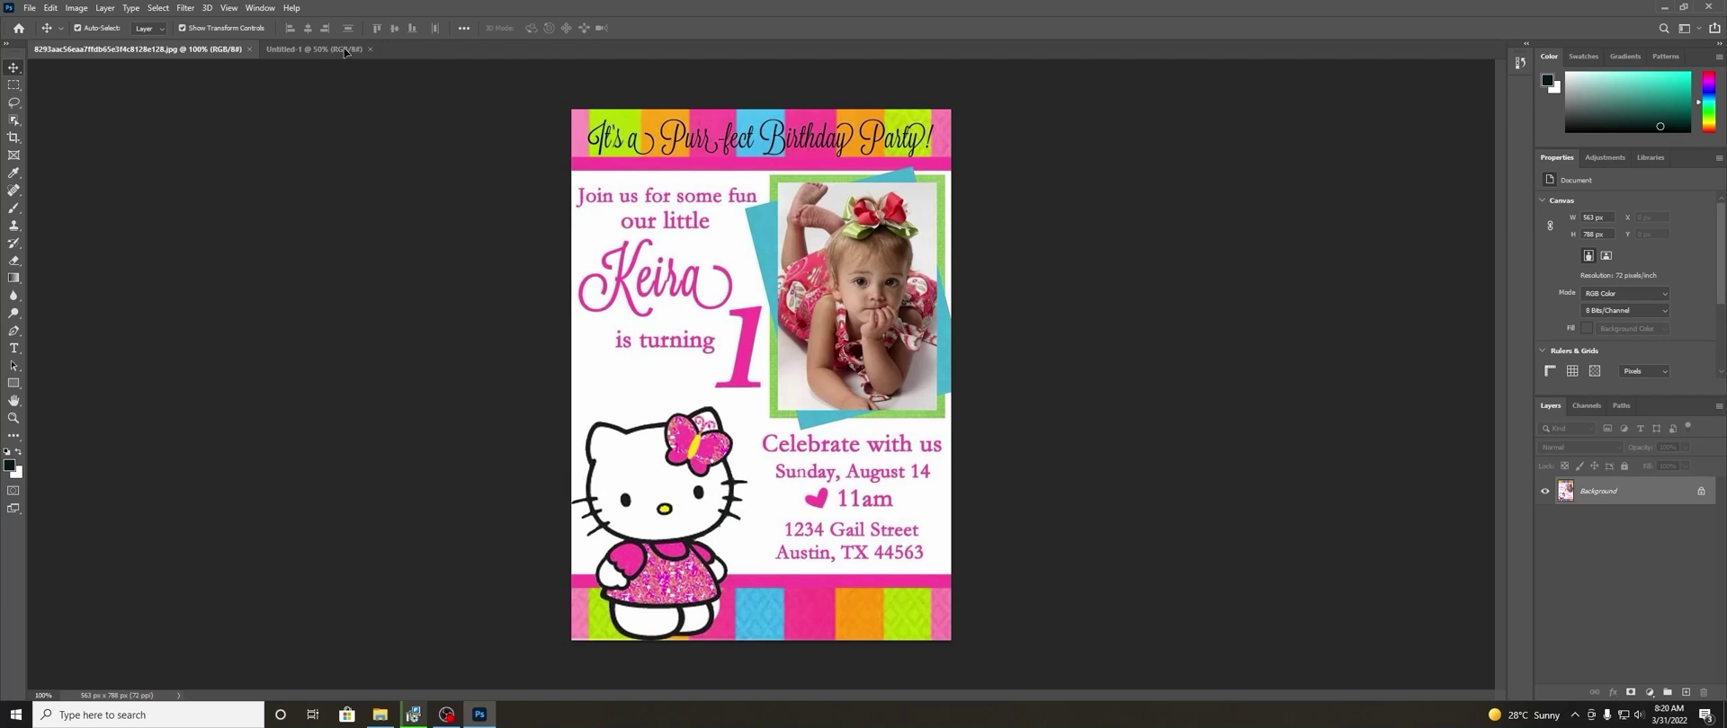
mouse_move(344, 52)
left_mouse_down()
mouse_move(762, 329)
mouse_move(759, 377)
left_mouse_up()
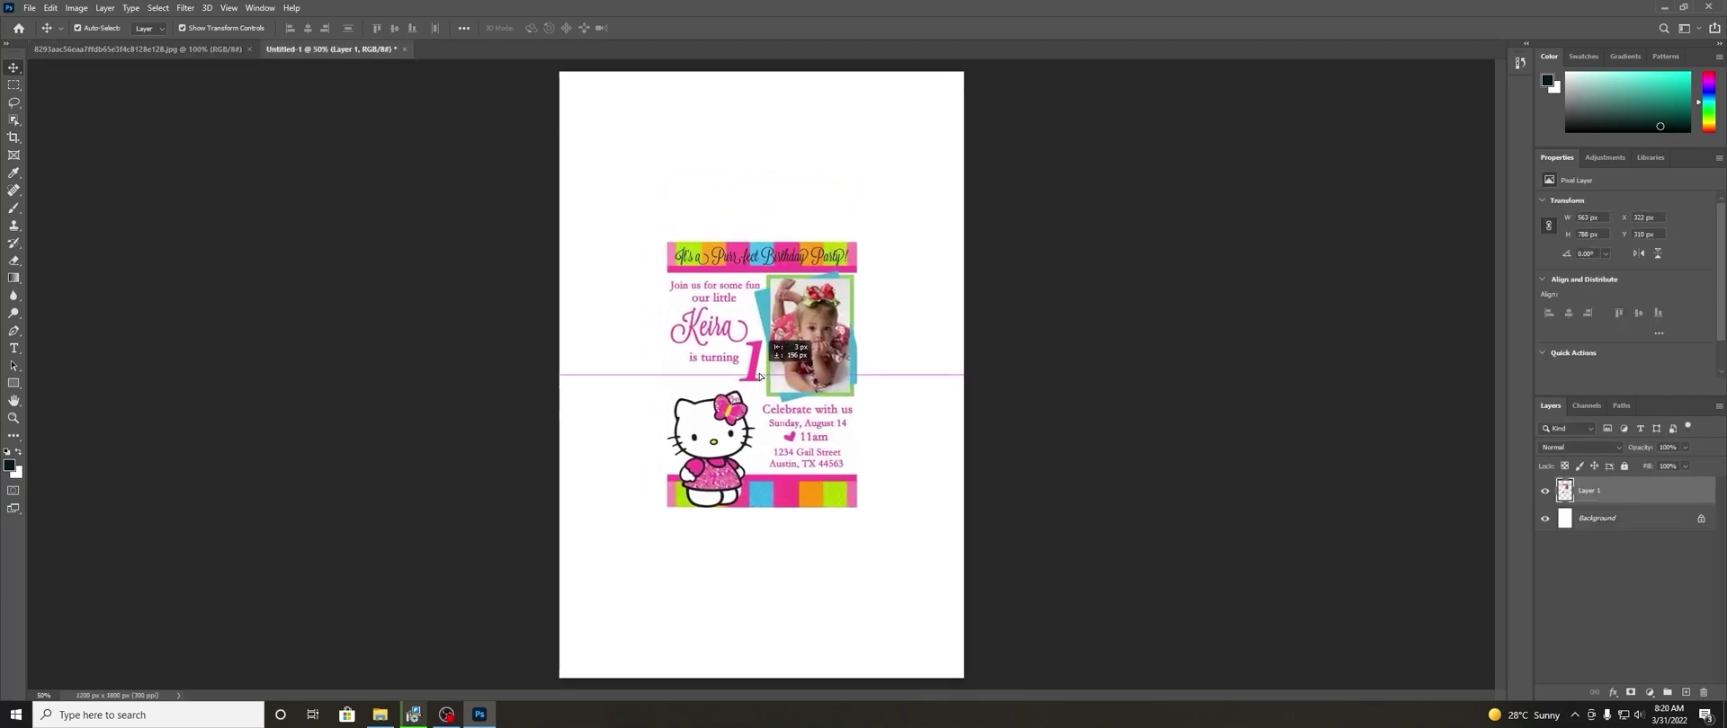
key("ctrl+t")
left_click_drag(761, 242, 780, 60)
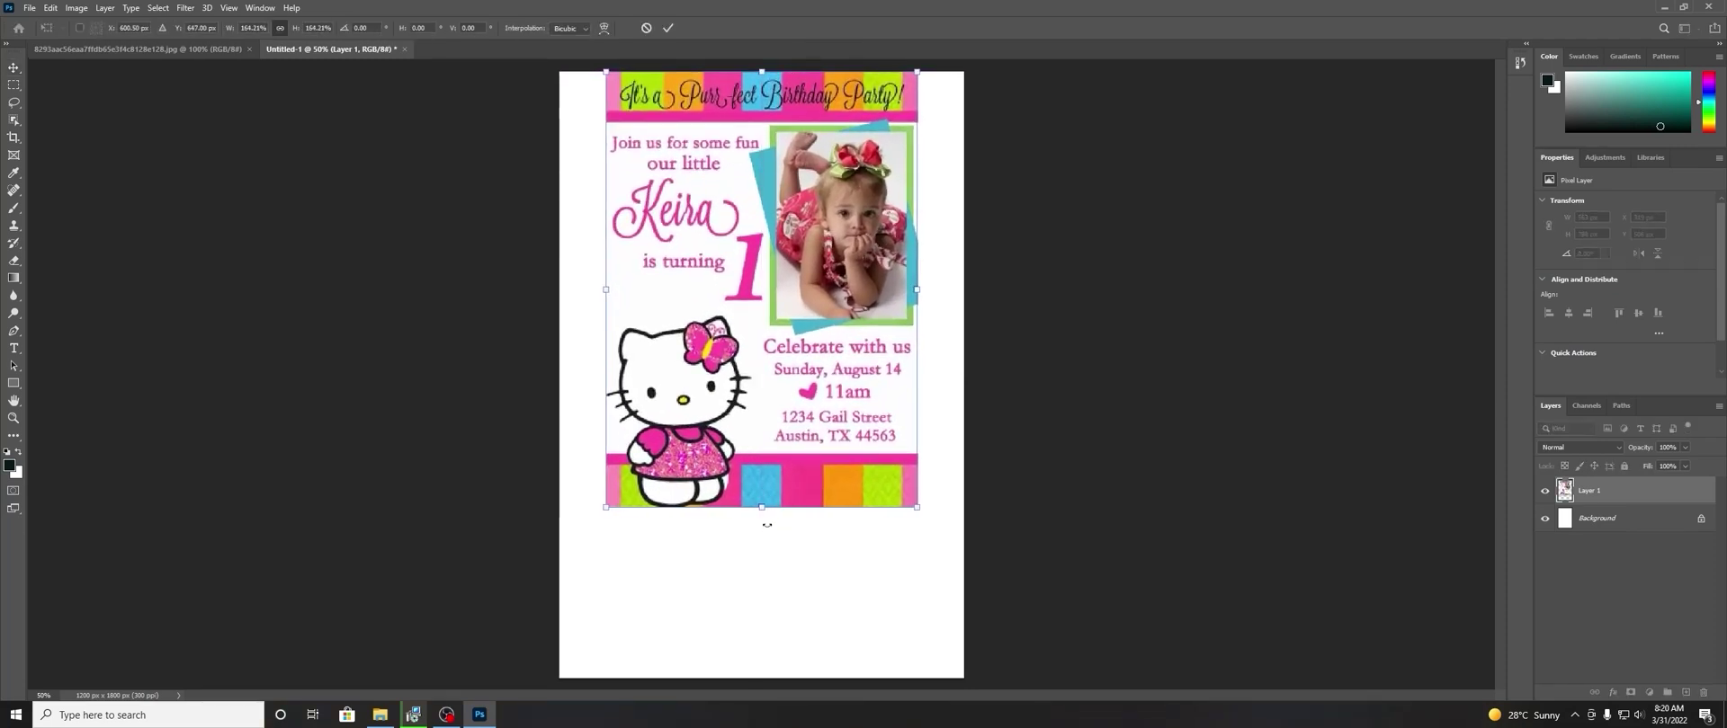
left_click_drag(766, 510, 772, 644)
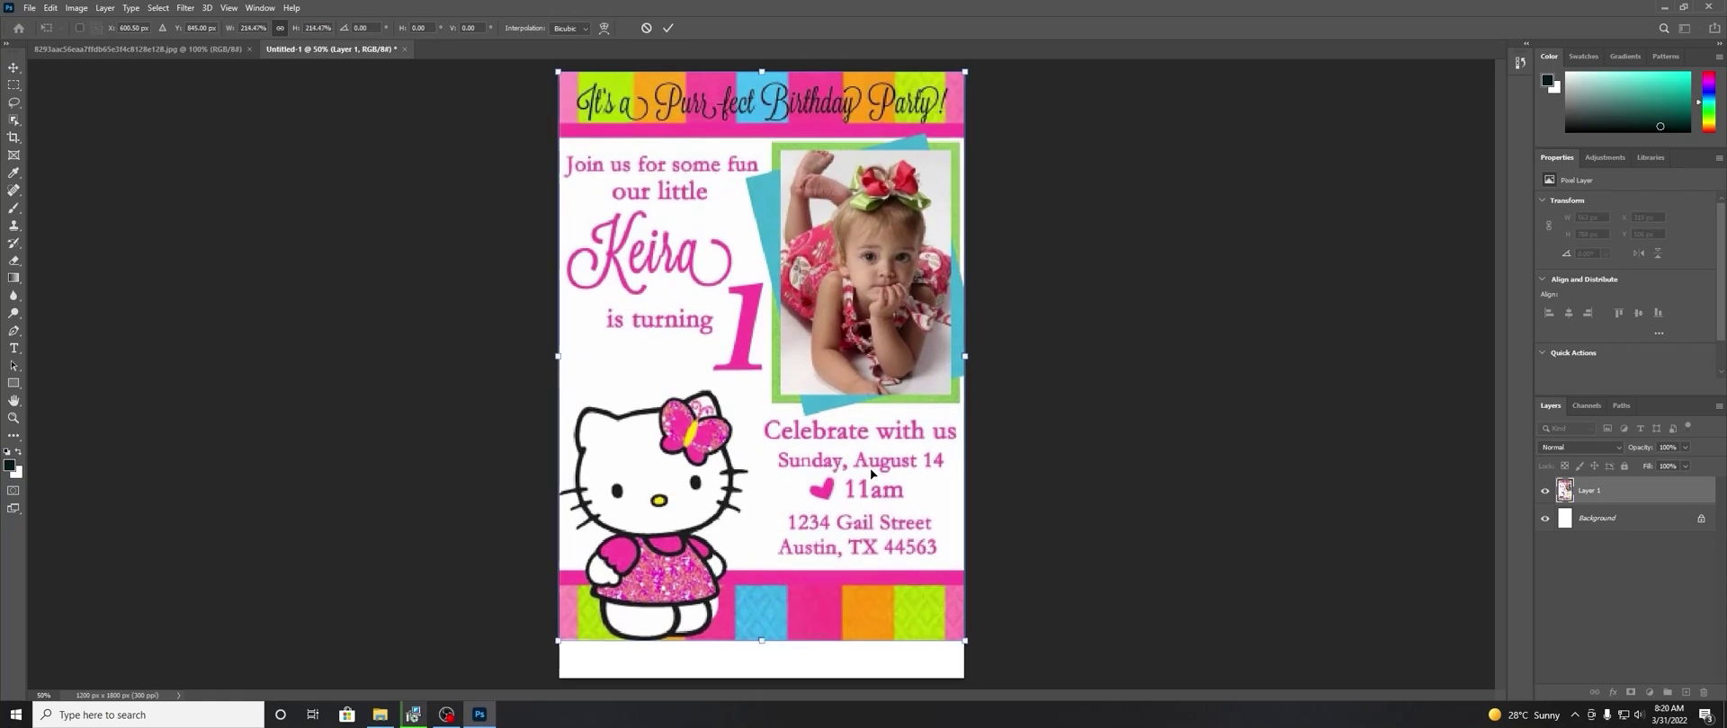
left_click_drag(870, 474, 869, 492)
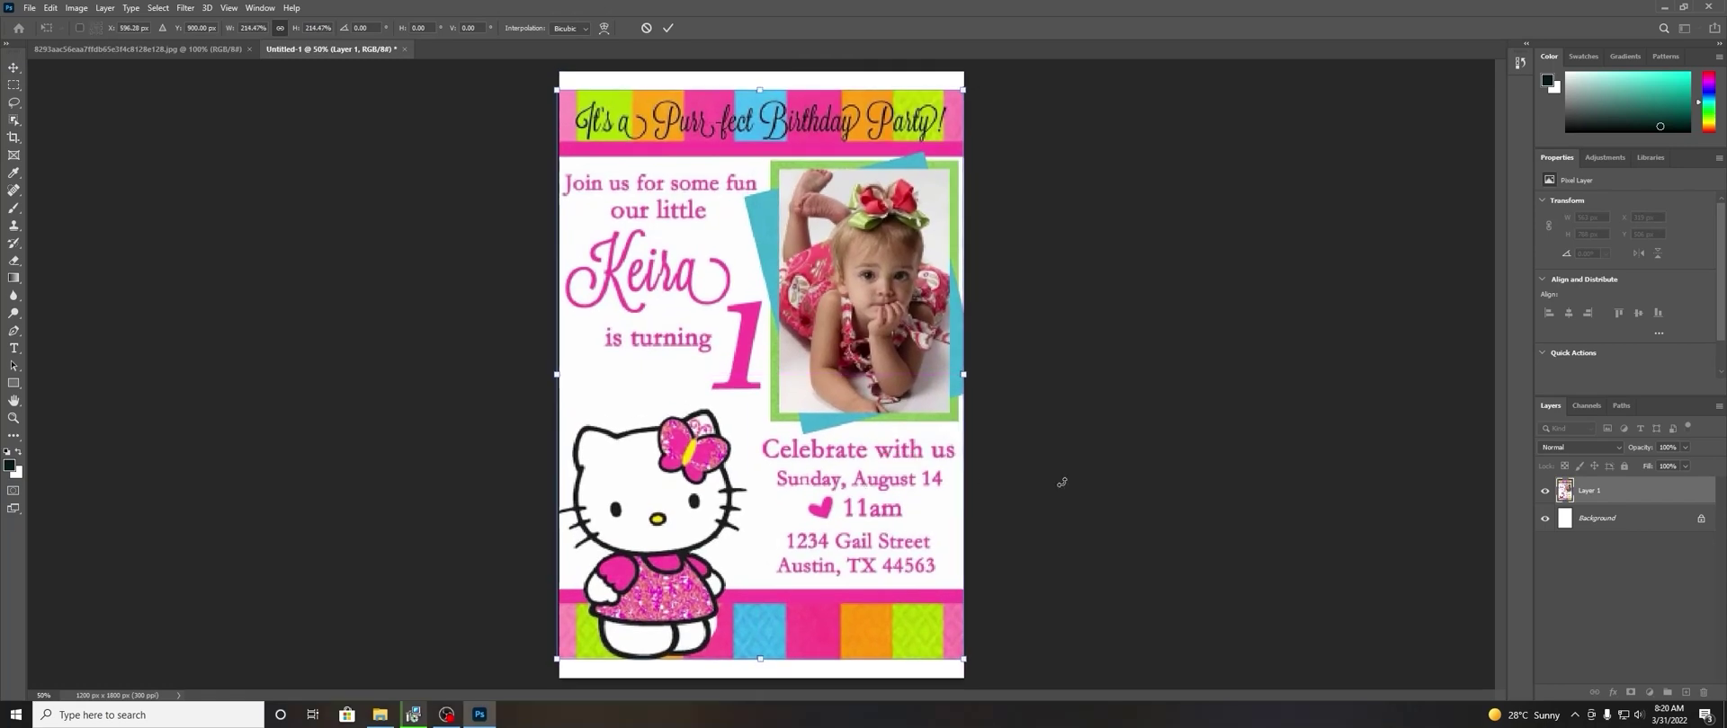
scroll(776, 387, "up", 1)
scroll(776, 387, "up", 2)
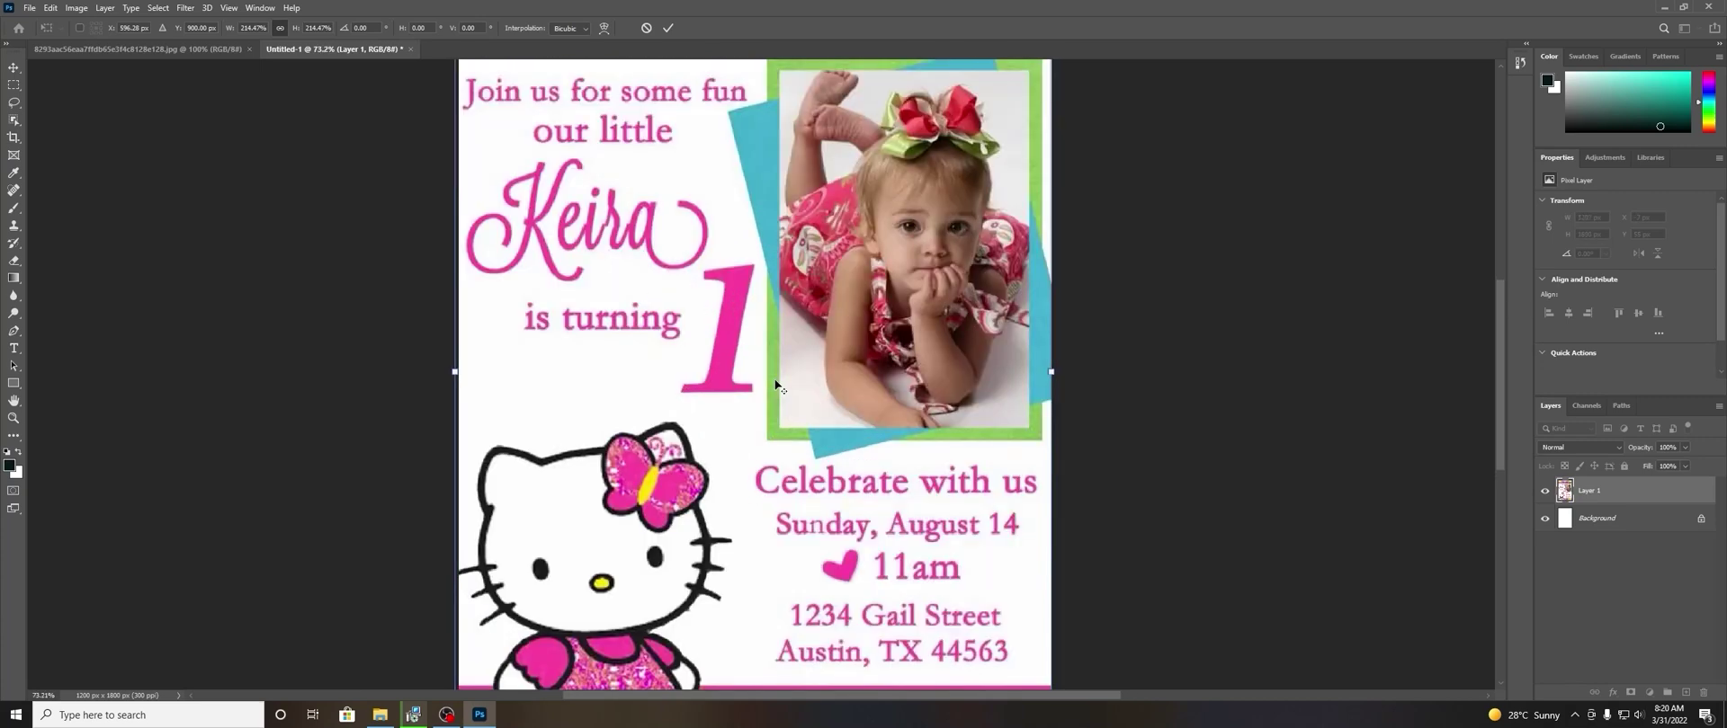
scroll(776, 387, "up", 1)
scroll(1061, 354, "up", 1)
scroll(1003, 452, "up", 1)
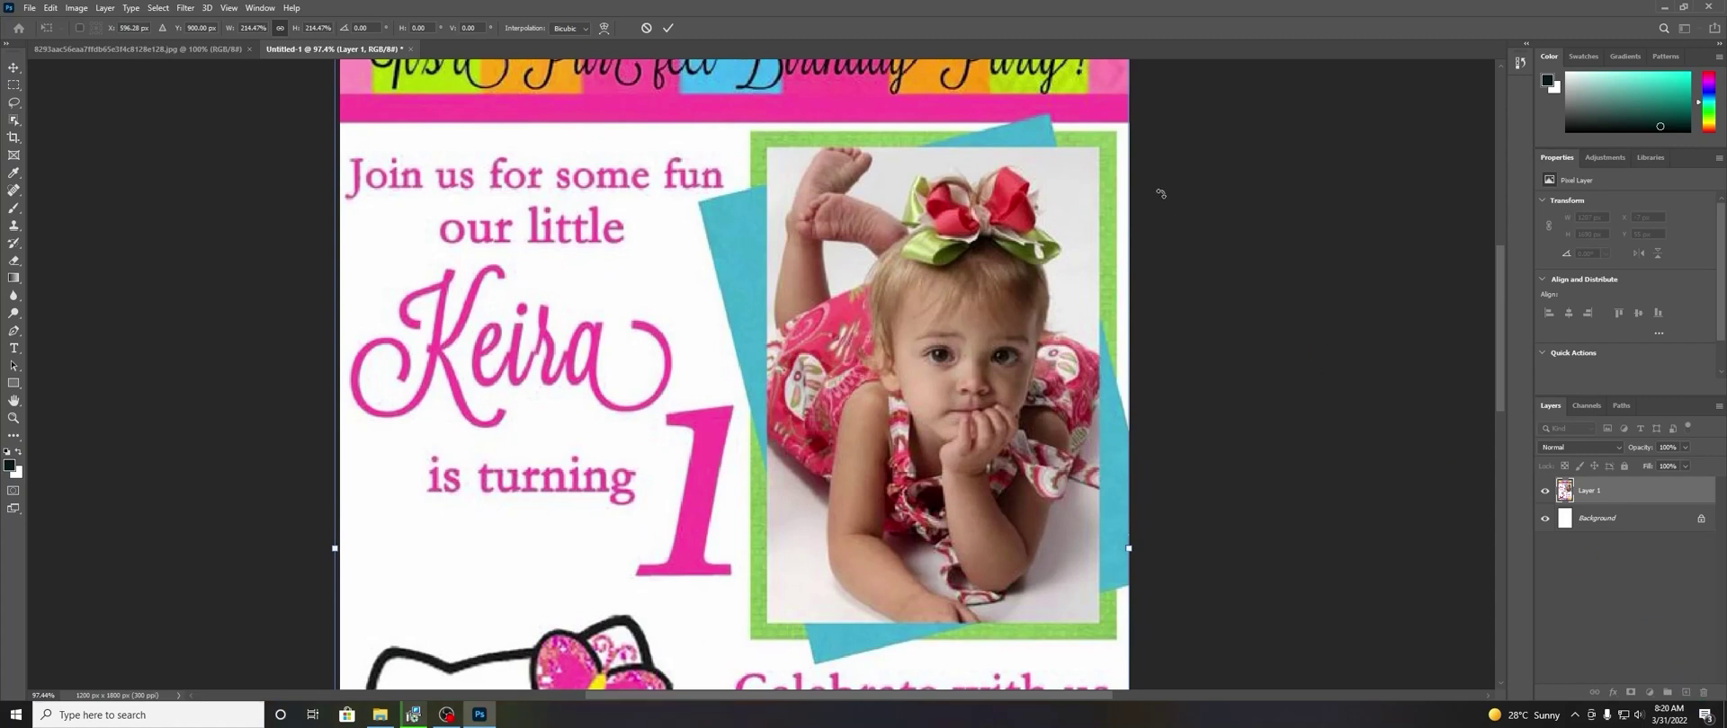
Show the rulers and add horizontal guides at about 292, 1016, 243 and 1038 px.
left_click(228, 8)
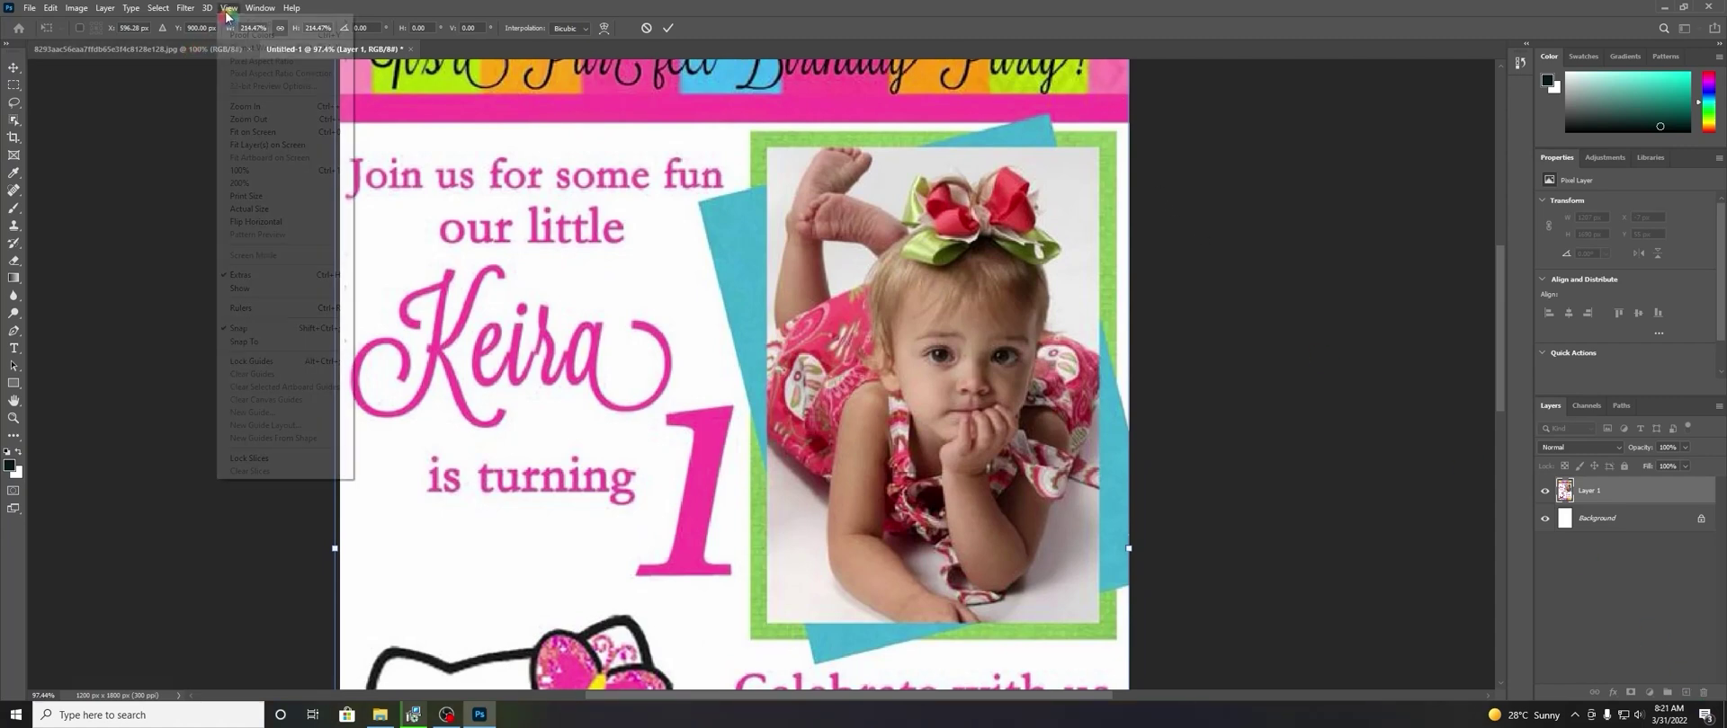
left_click(246, 309)
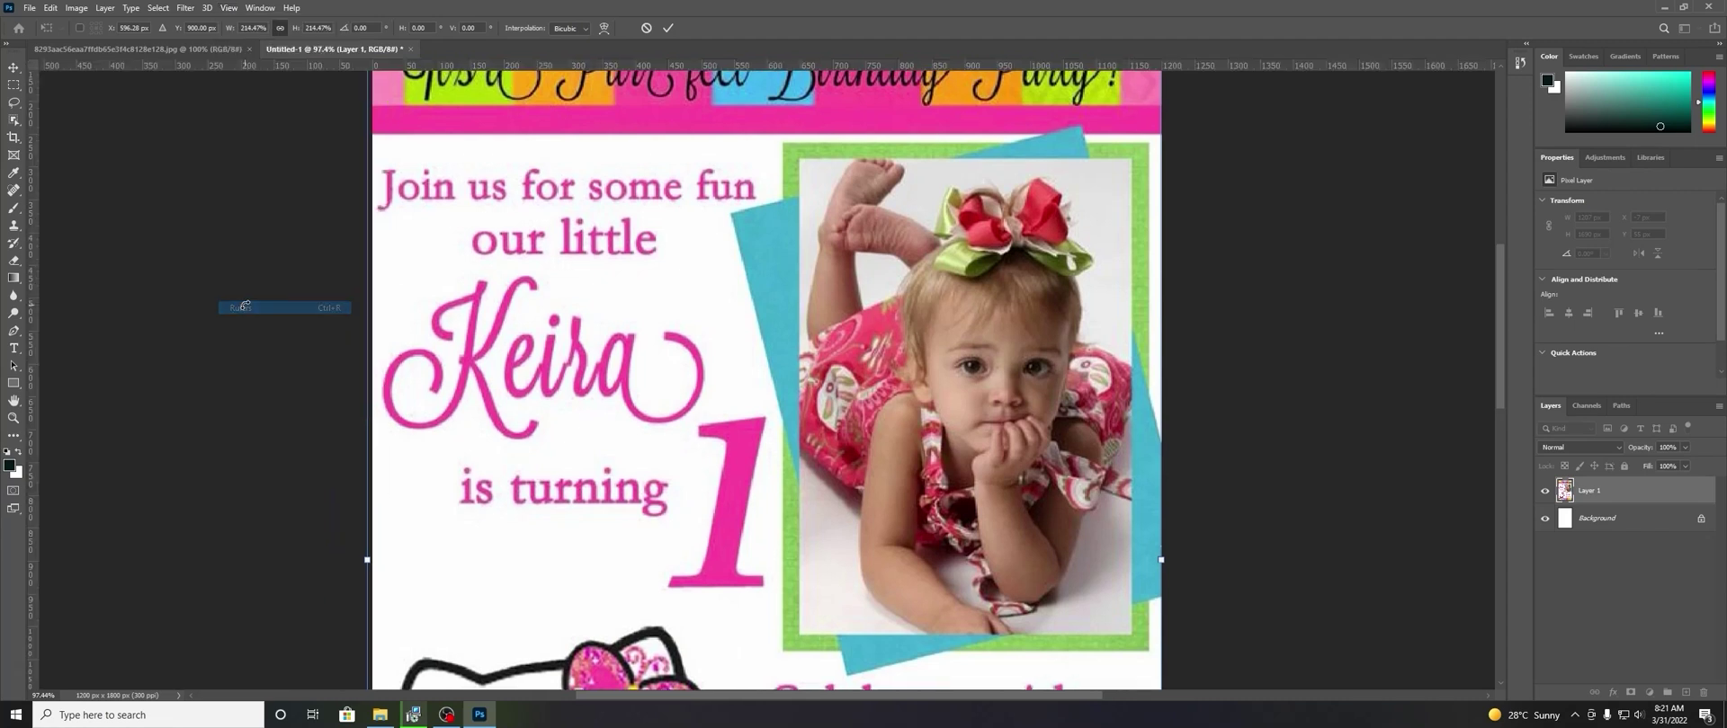
left_click_drag(1017, 66, 1019, 161)
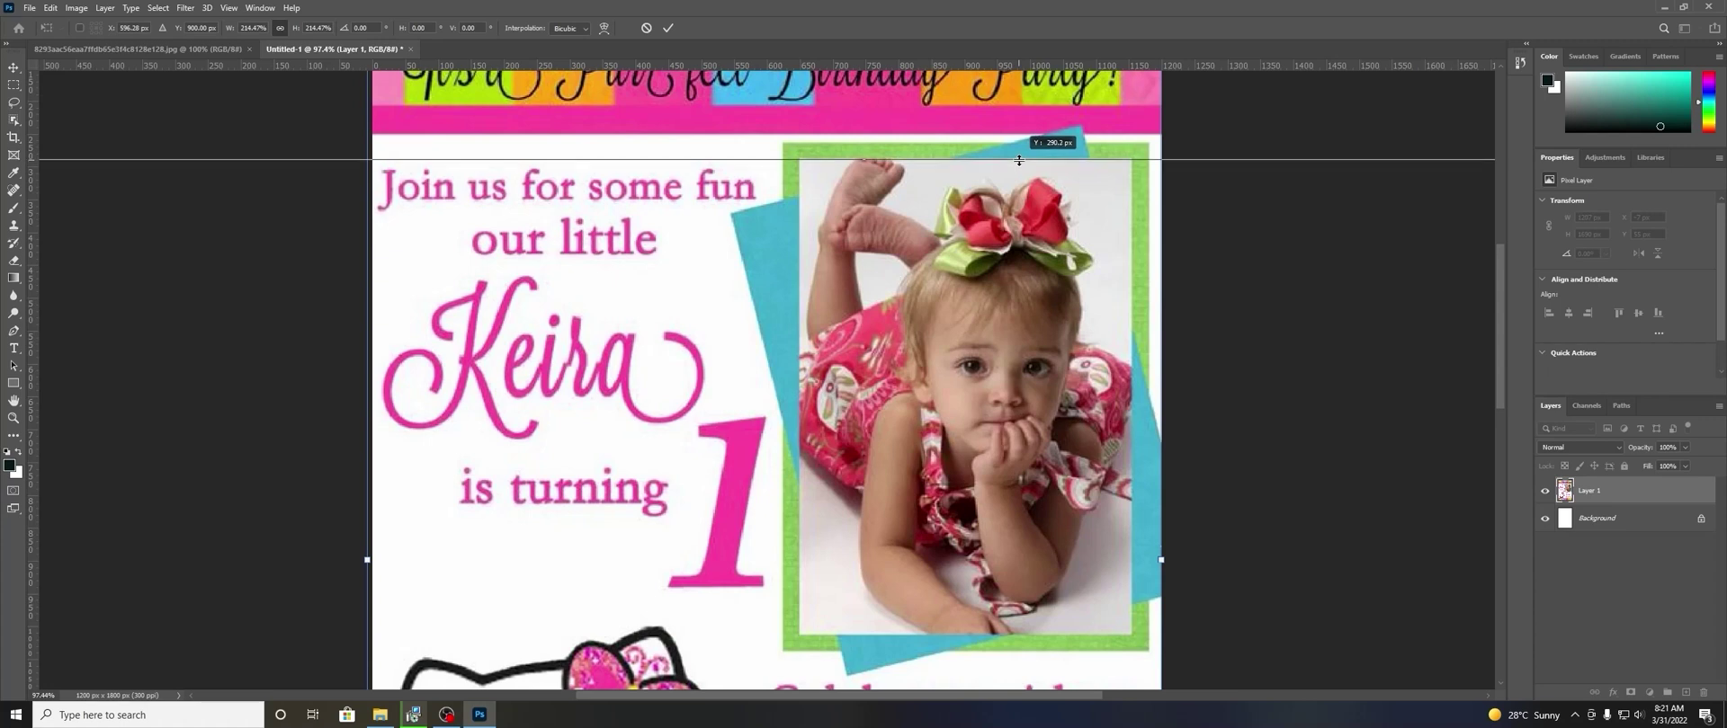
left_click_drag(1076, 67, 1065, 637)
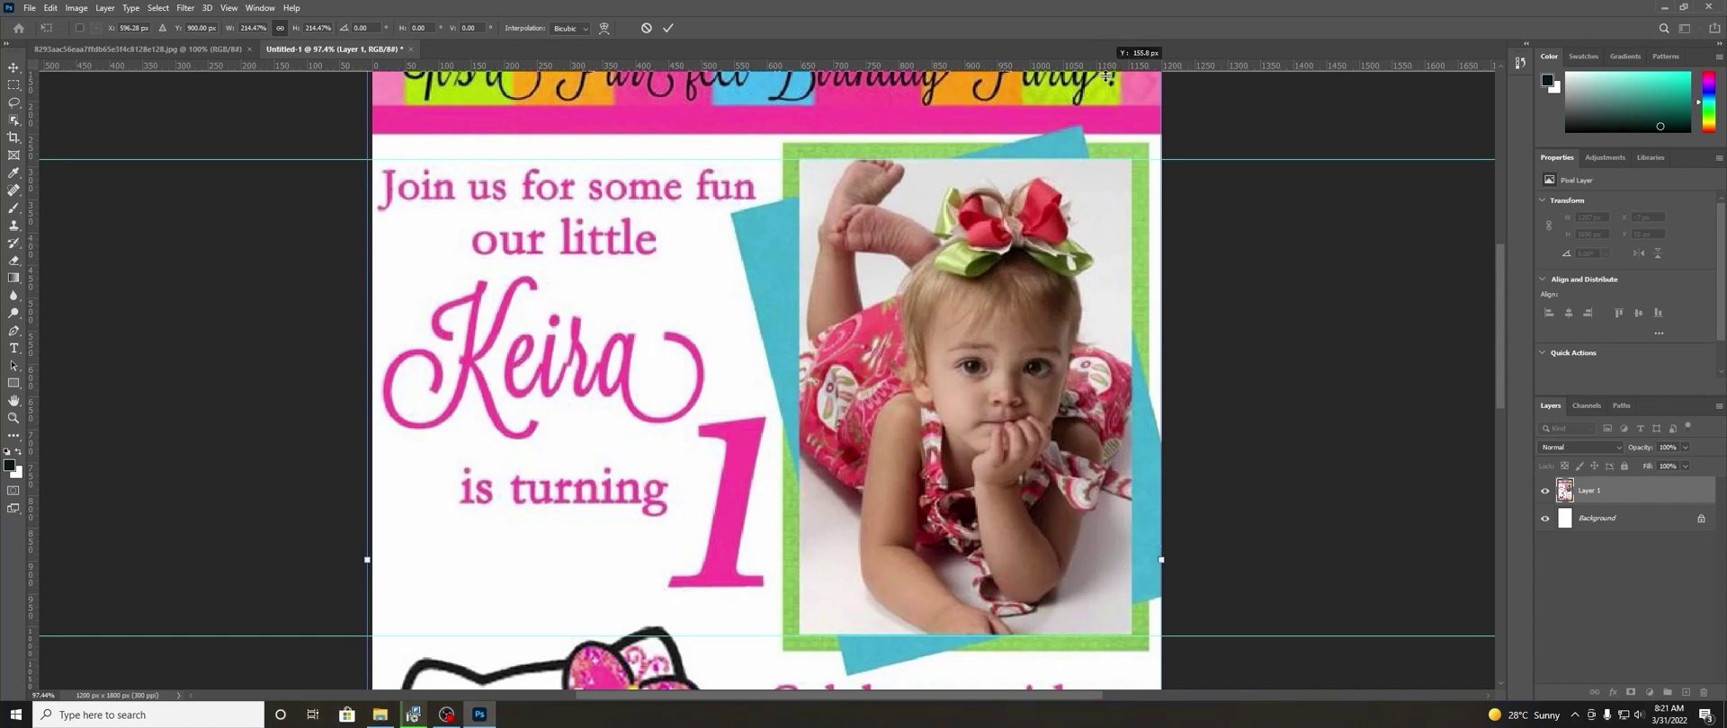
left_click_drag(1102, 67, 1105, 145)
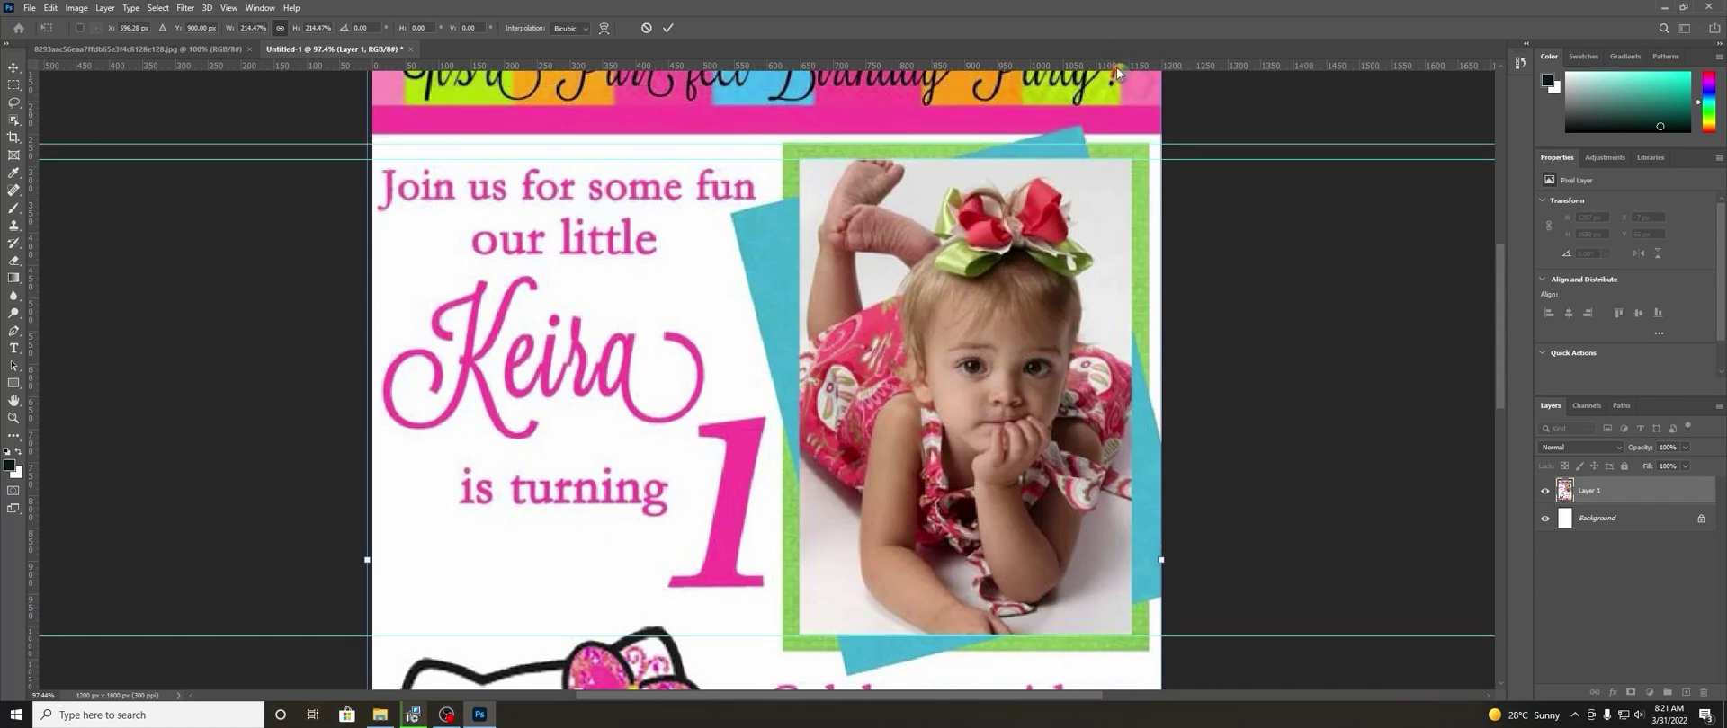
left_click_drag(1118, 71, 1094, 651)
Scroll and pan the view to bring the upper part of the invitation into view.
scroll(1030, 418, "down", 1)
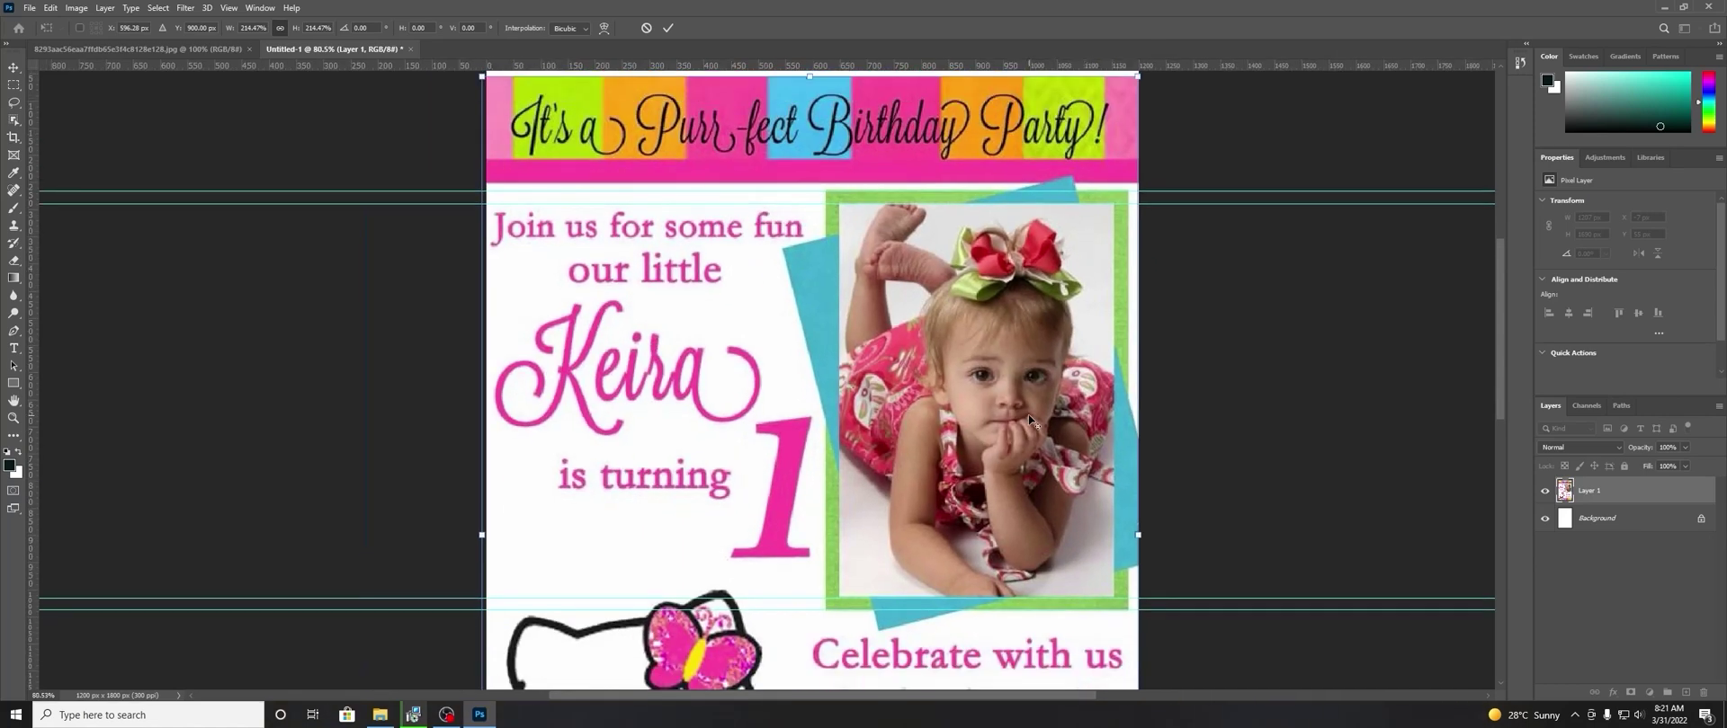
scroll(1031, 421, "down", 1)
scroll(1025, 440, "down", 1)
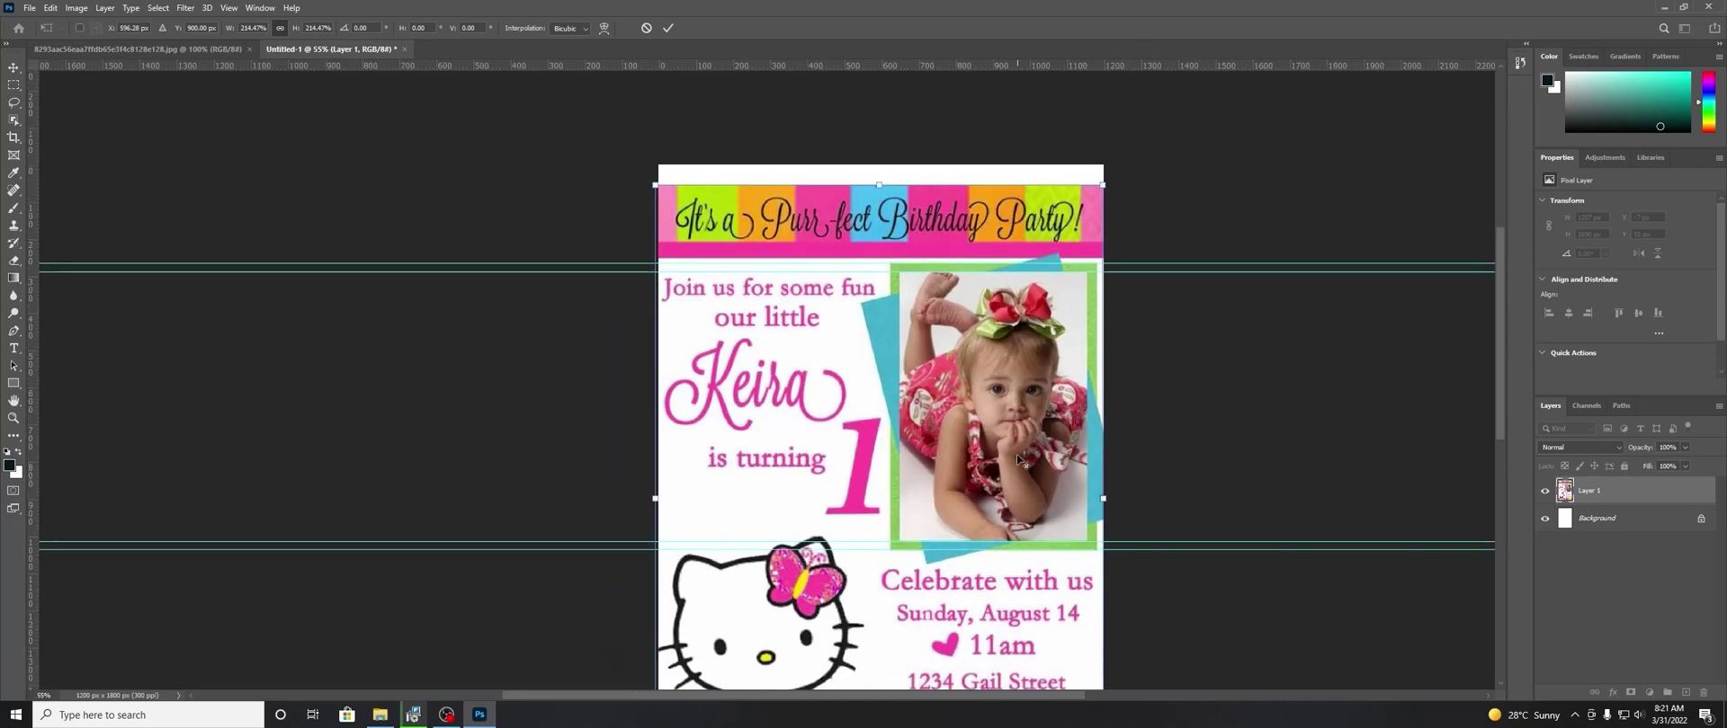
scroll(1016, 455, "down", 1)
scroll(1019, 462, "up", 1)
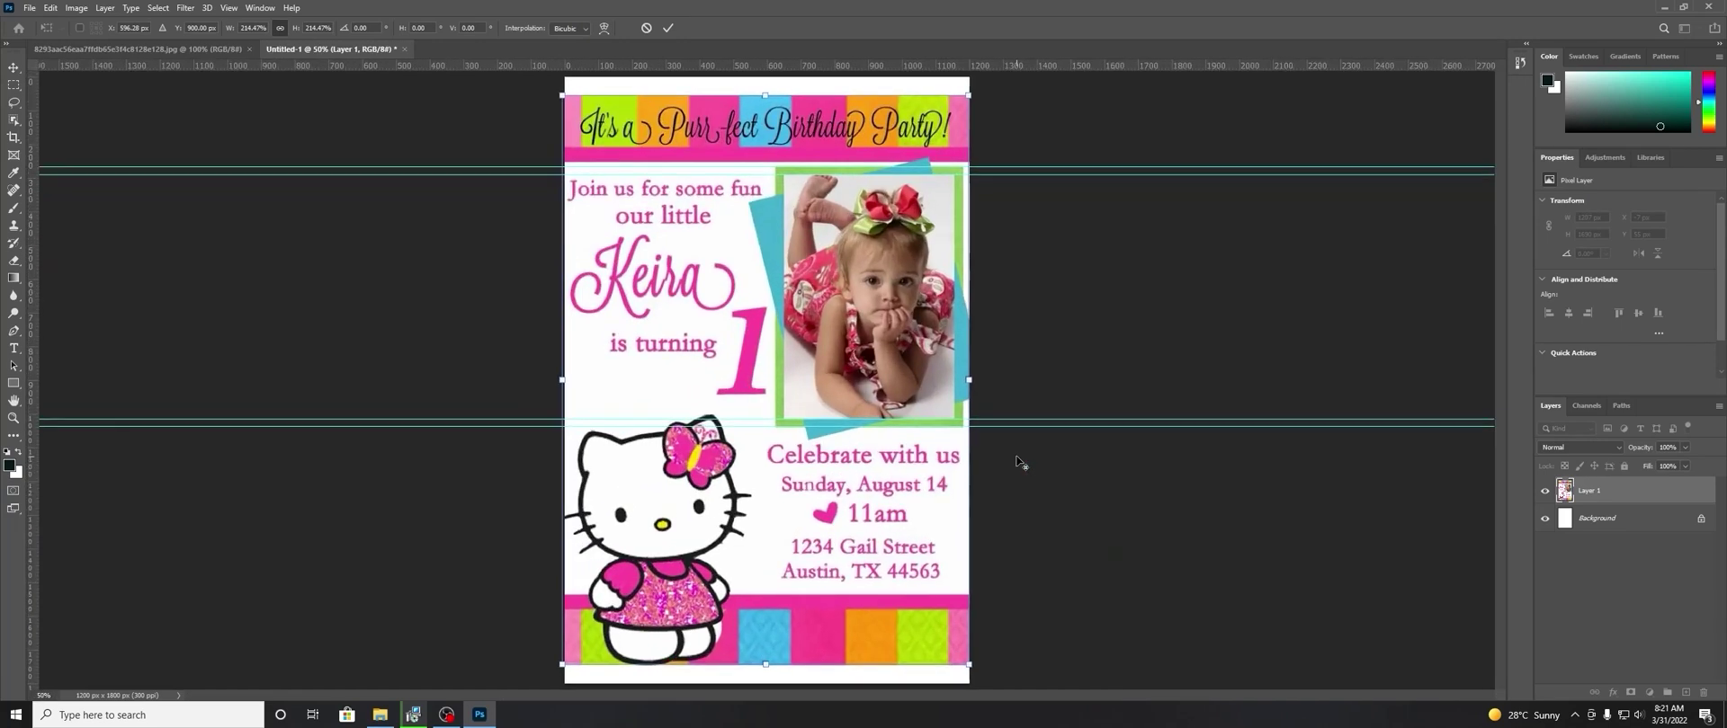
scroll(1019, 462, "up", 1)
scroll(1019, 463, "up", 1)
scroll(1019, 462, "up", 1)
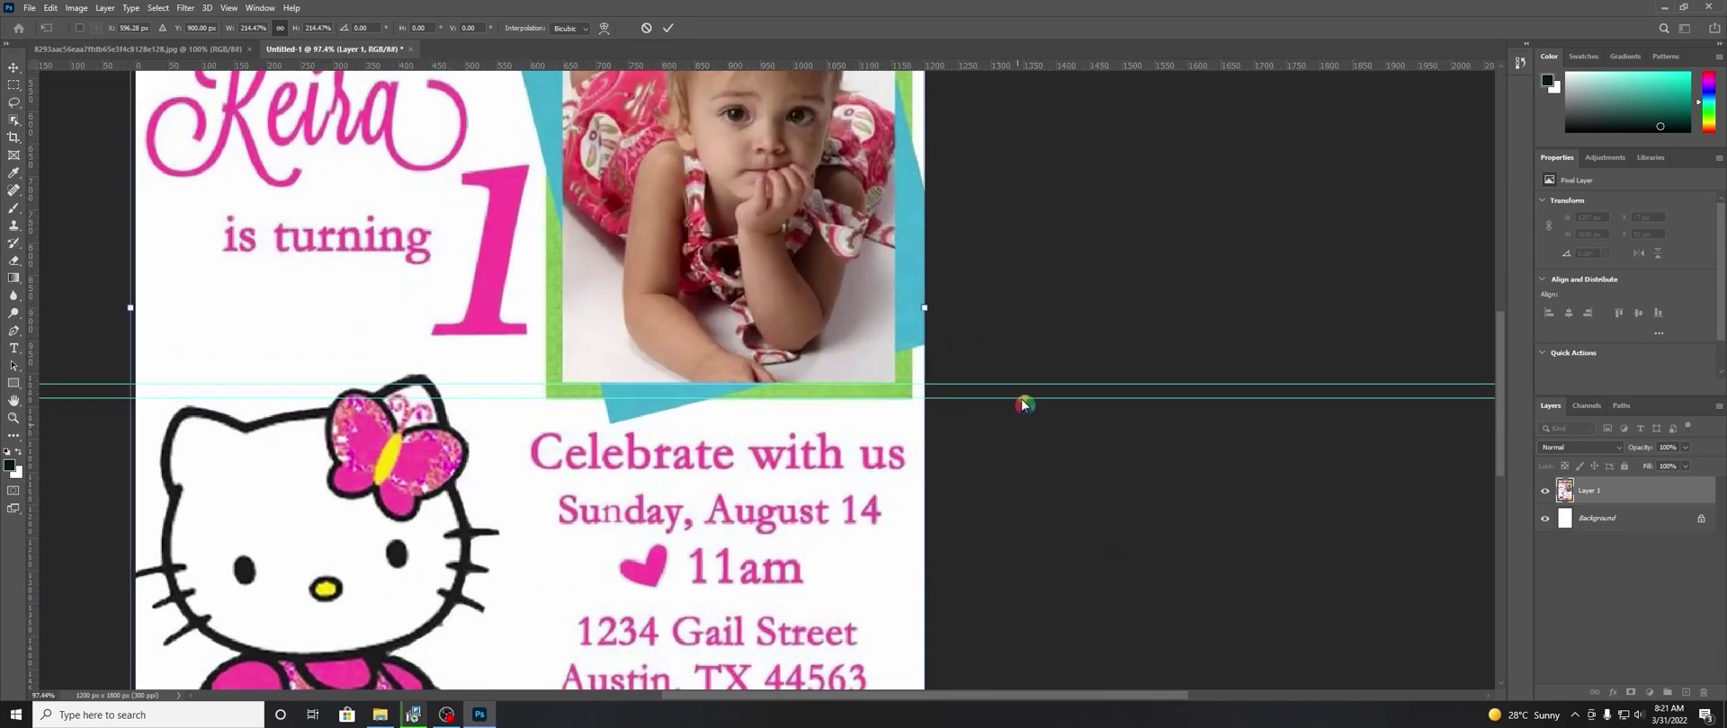
mouse_move(732, 423)
left_mouse_down()
mouse_move(1082, 616)
mouse_move(1063, 621)
left_mouse_up()
scroll(1082, 616, "up", 1)
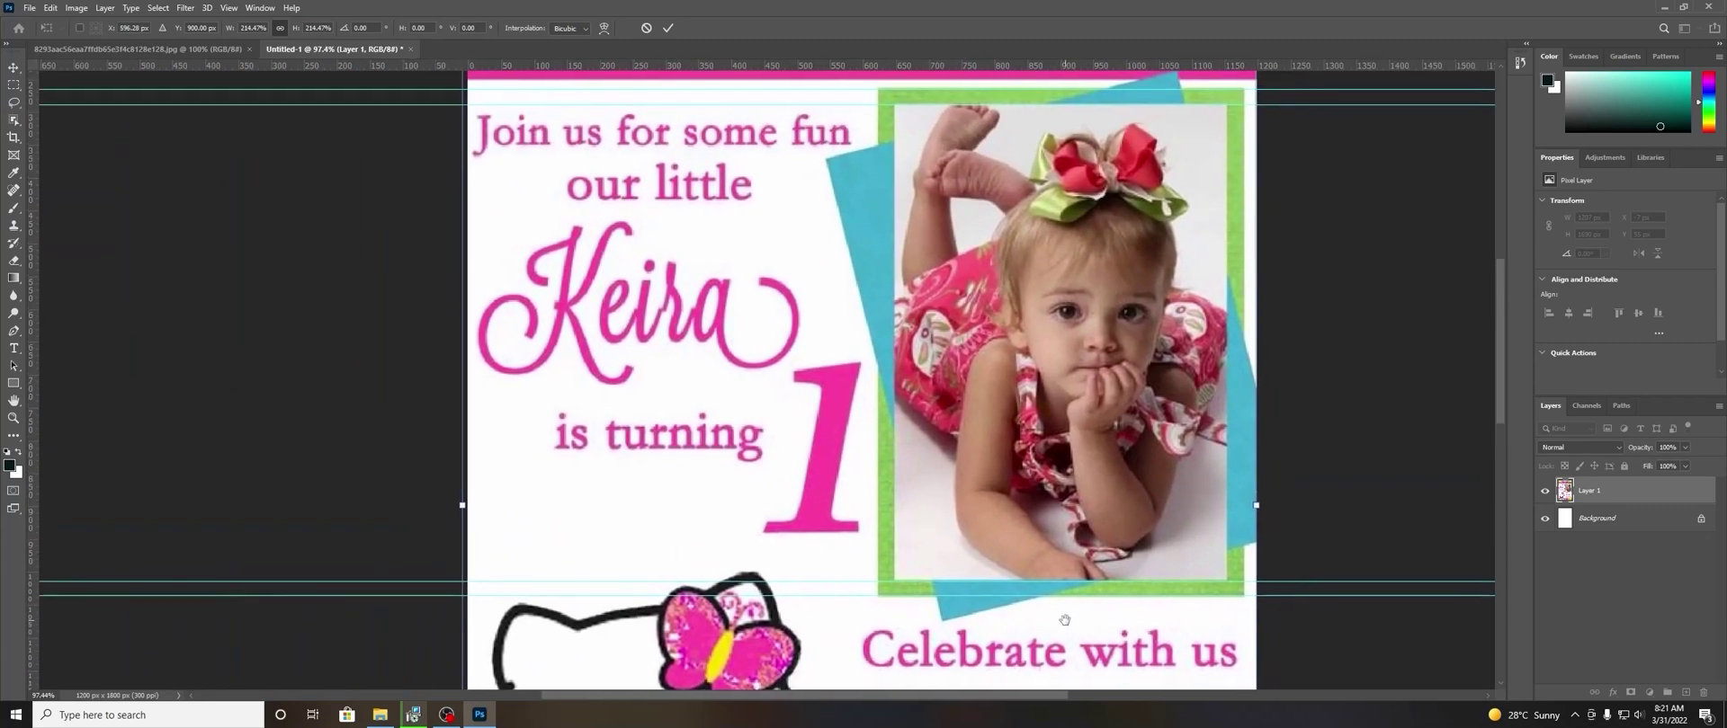
Commit the invitation resize and pick a near-white painting colour.
left_click(13, 84)
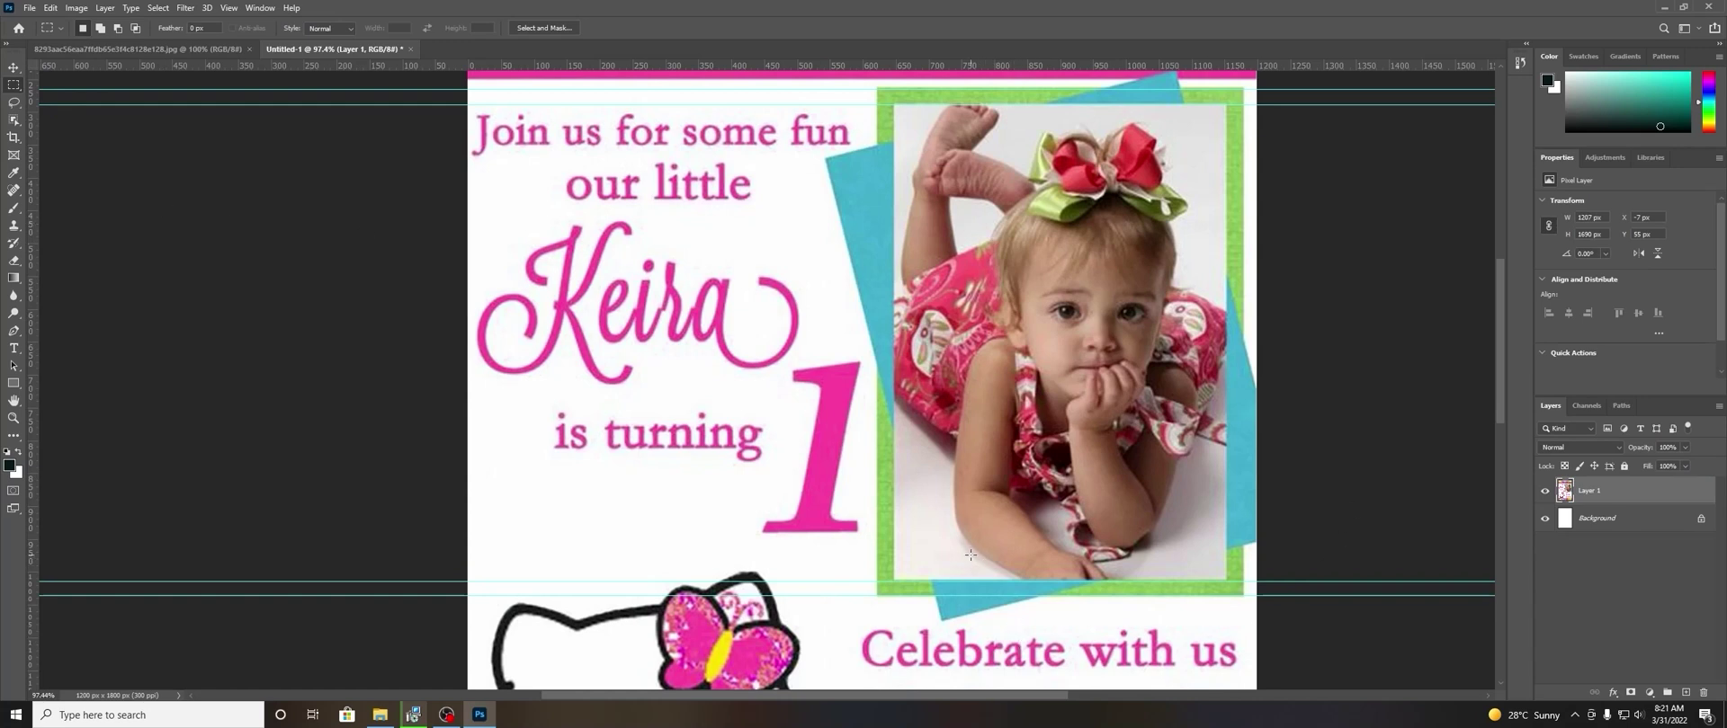
key("b")
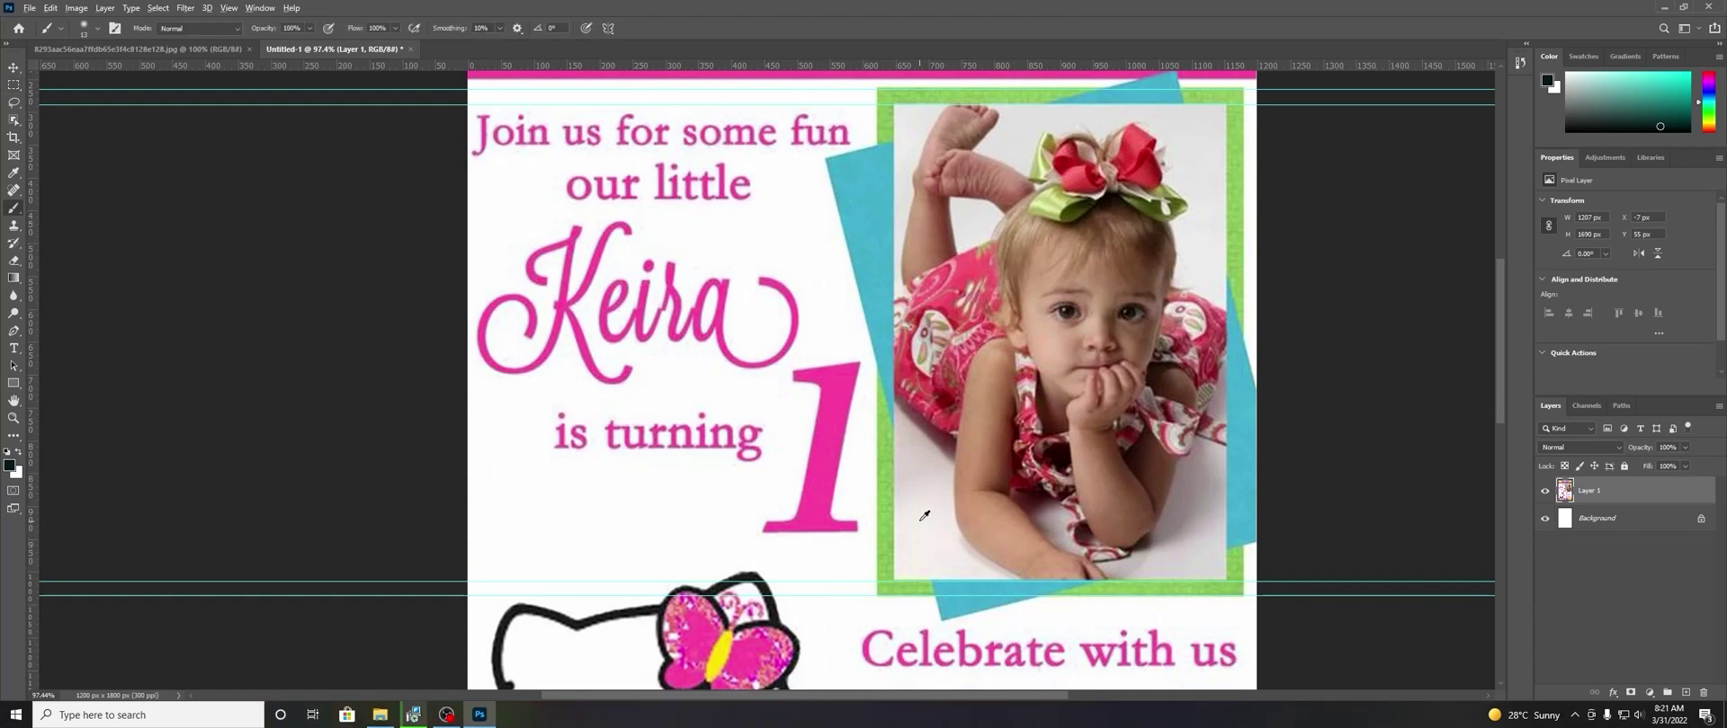
left_click(923, 515, "alt")
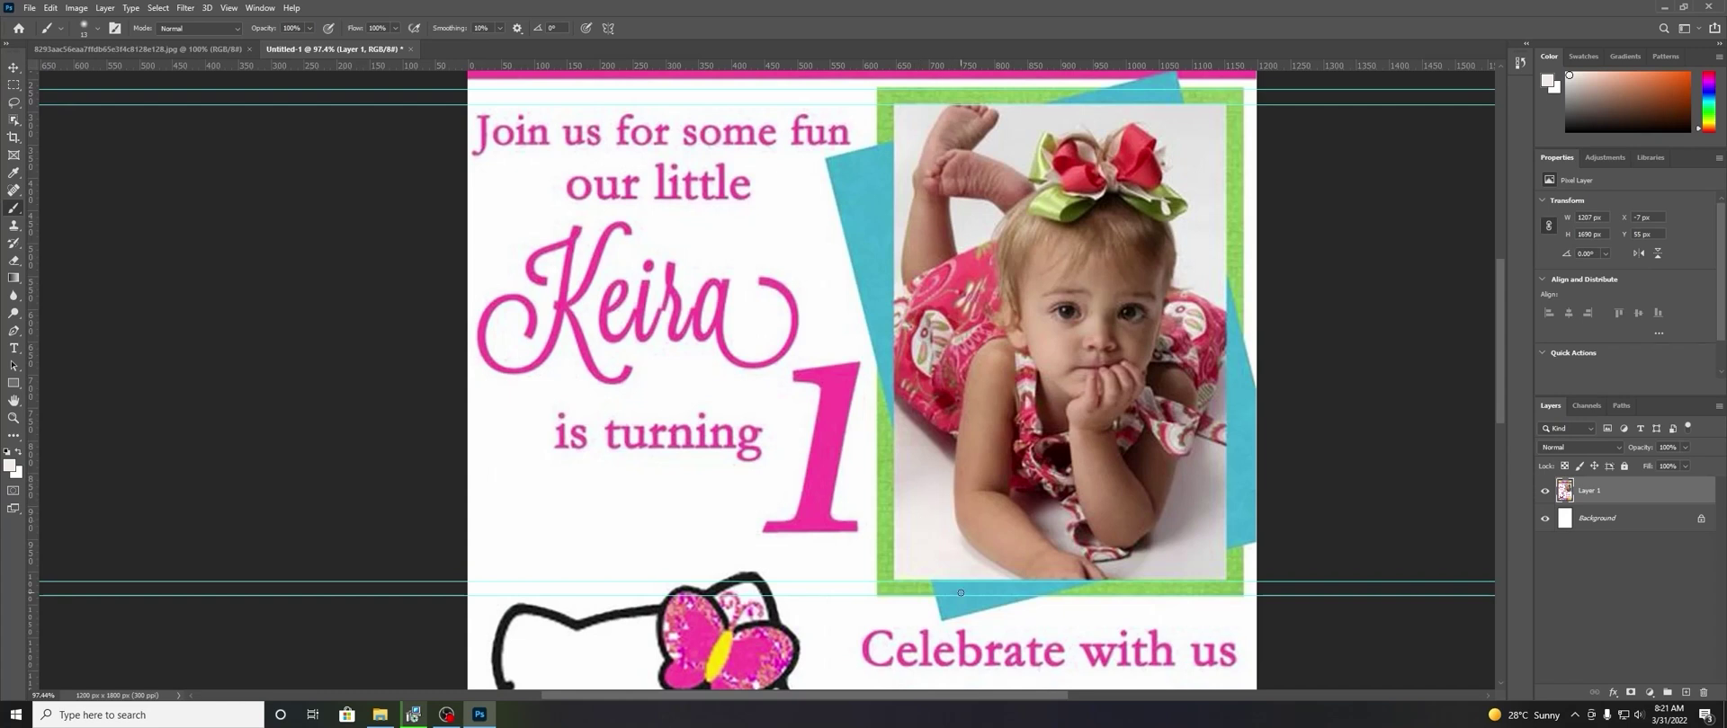
Select the photo area inside the green frame and apply a content-aware fill.
left_click(14, 85)
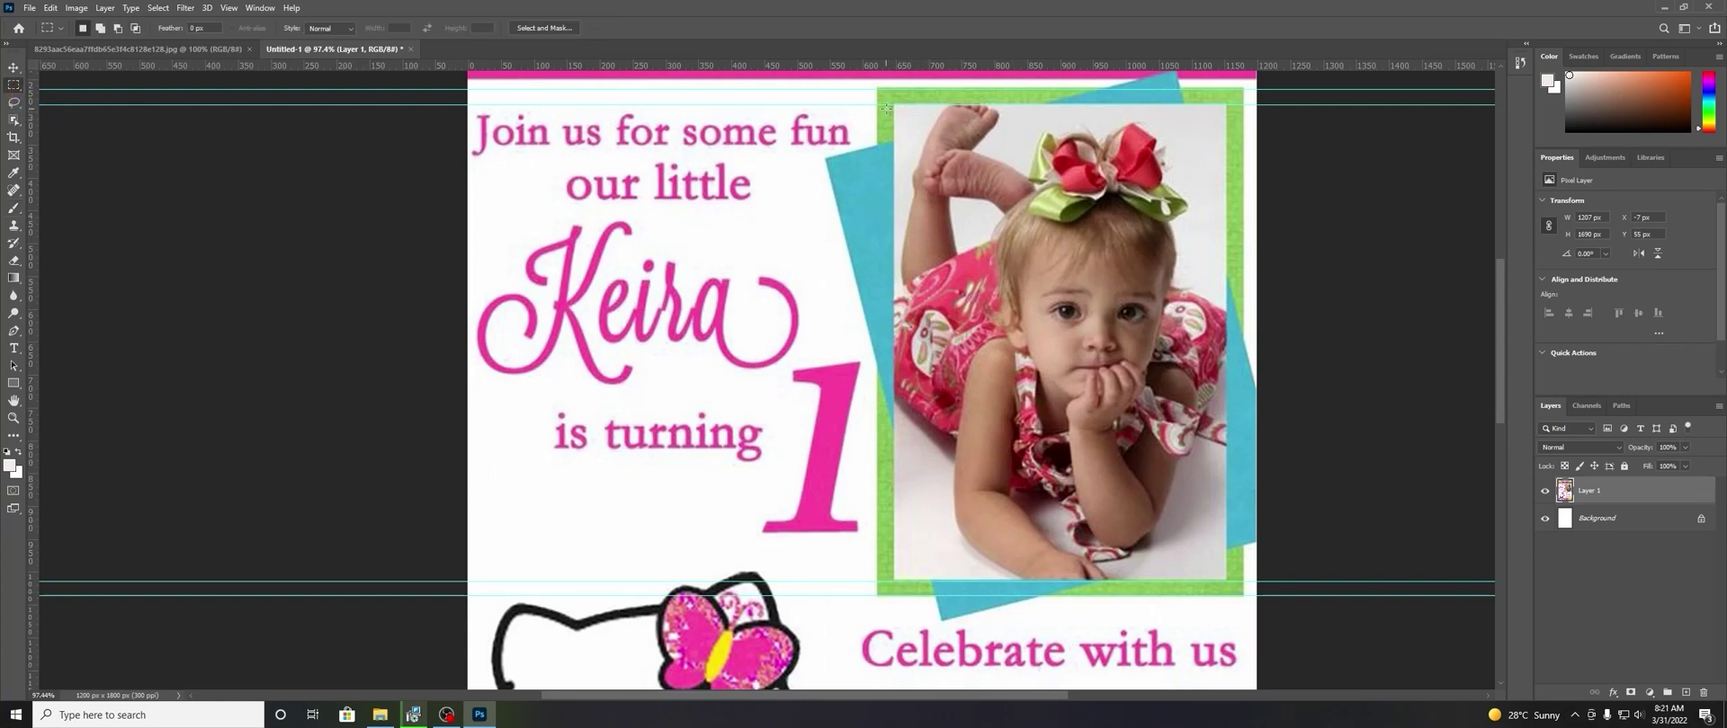
left_click_drag(894, 106, 1197, 589)
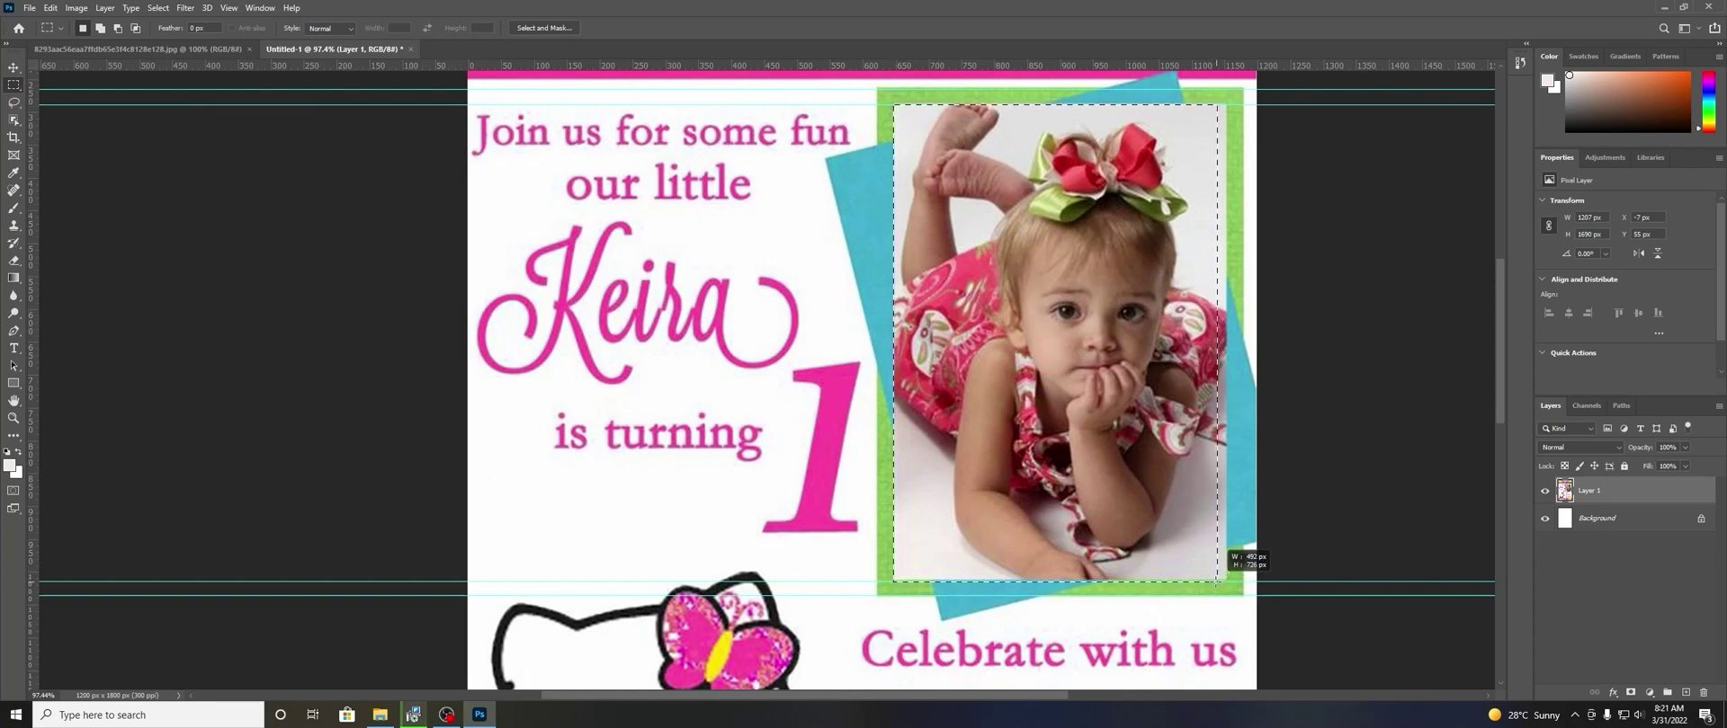
left_click_drag(1218, 583, 1224, 576)
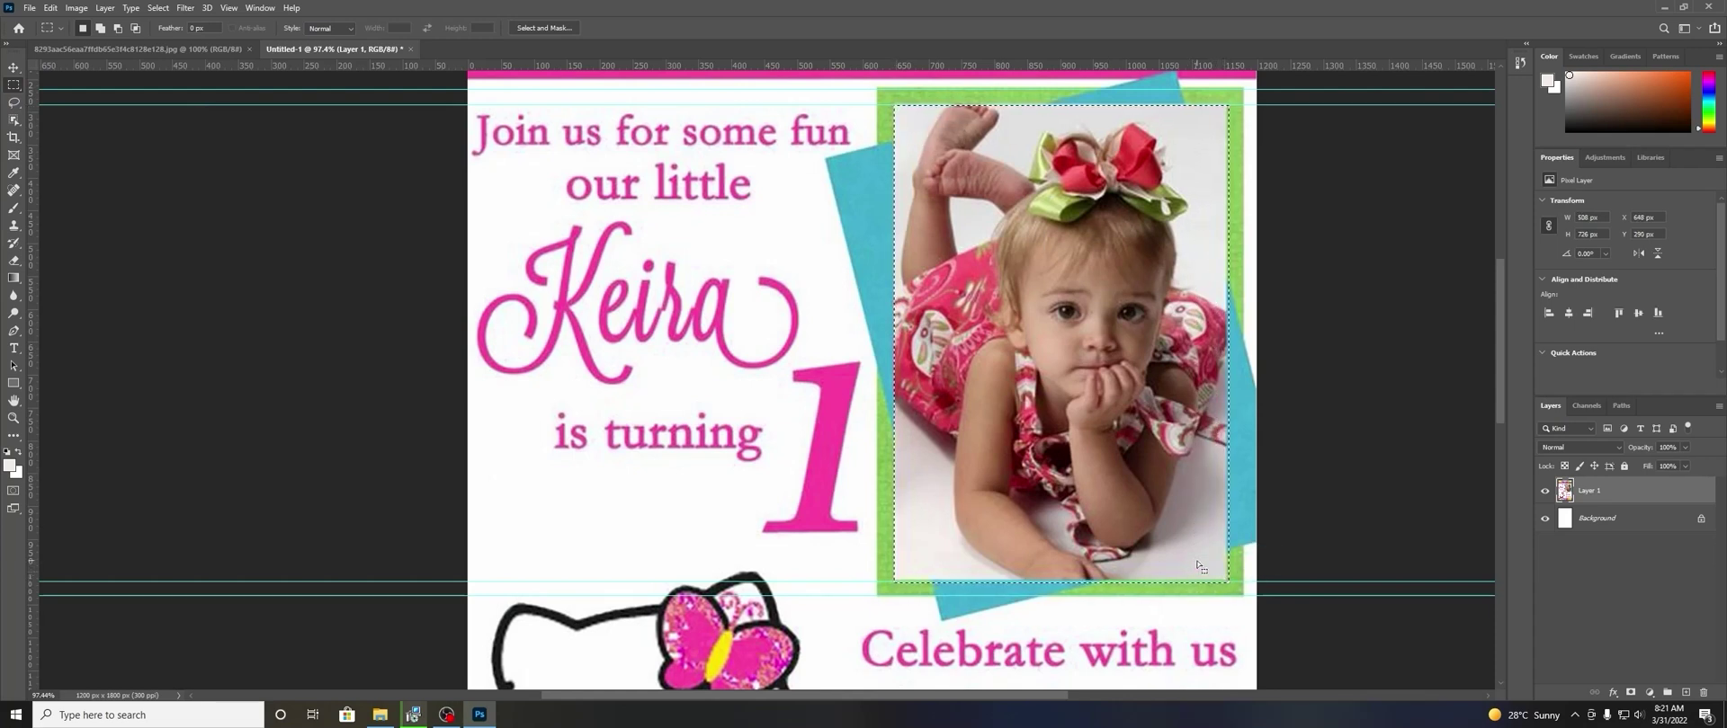
right_click(1102, 487)
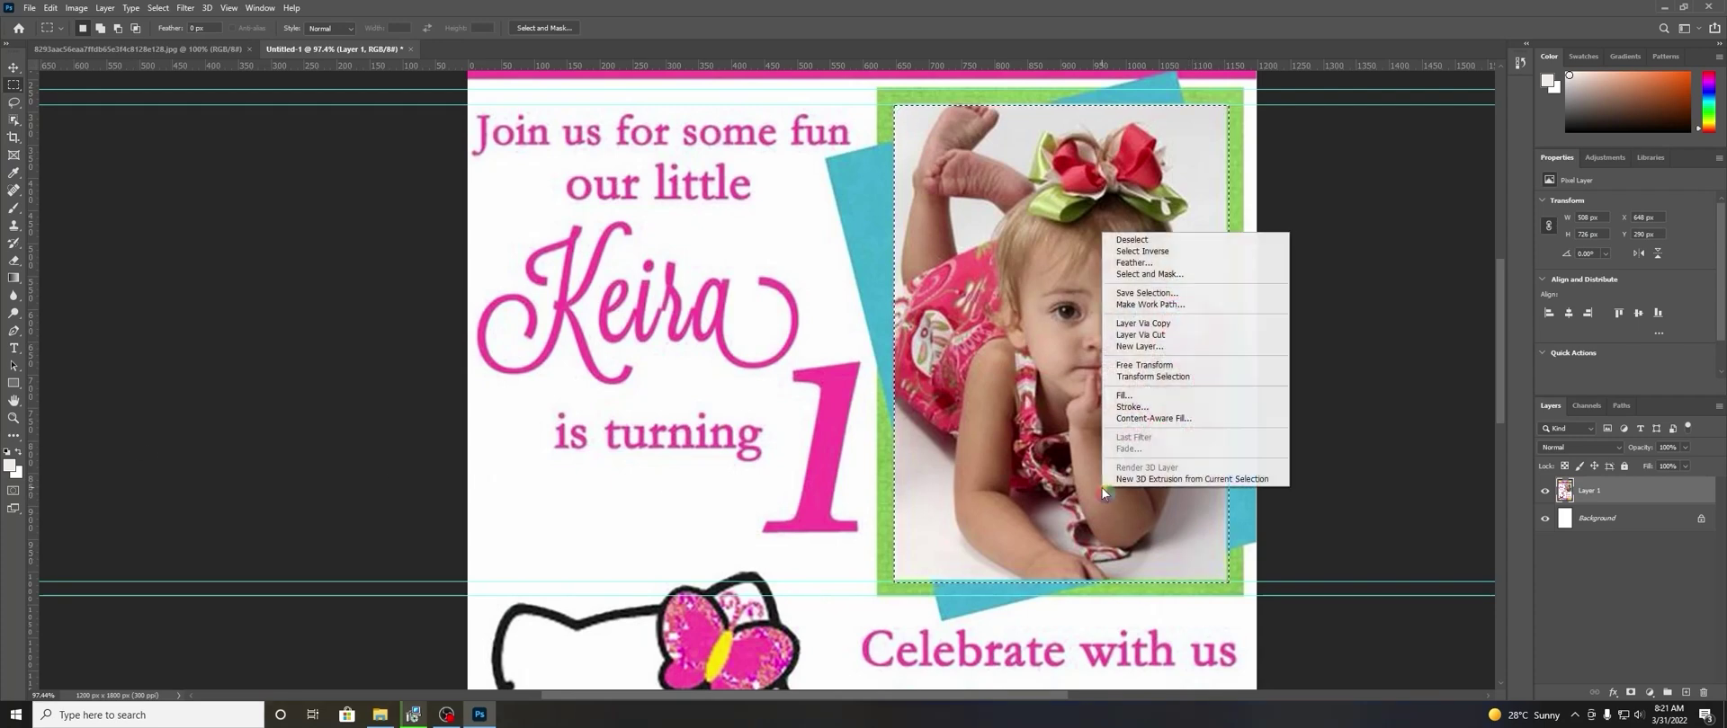
left_click(1140, 397)
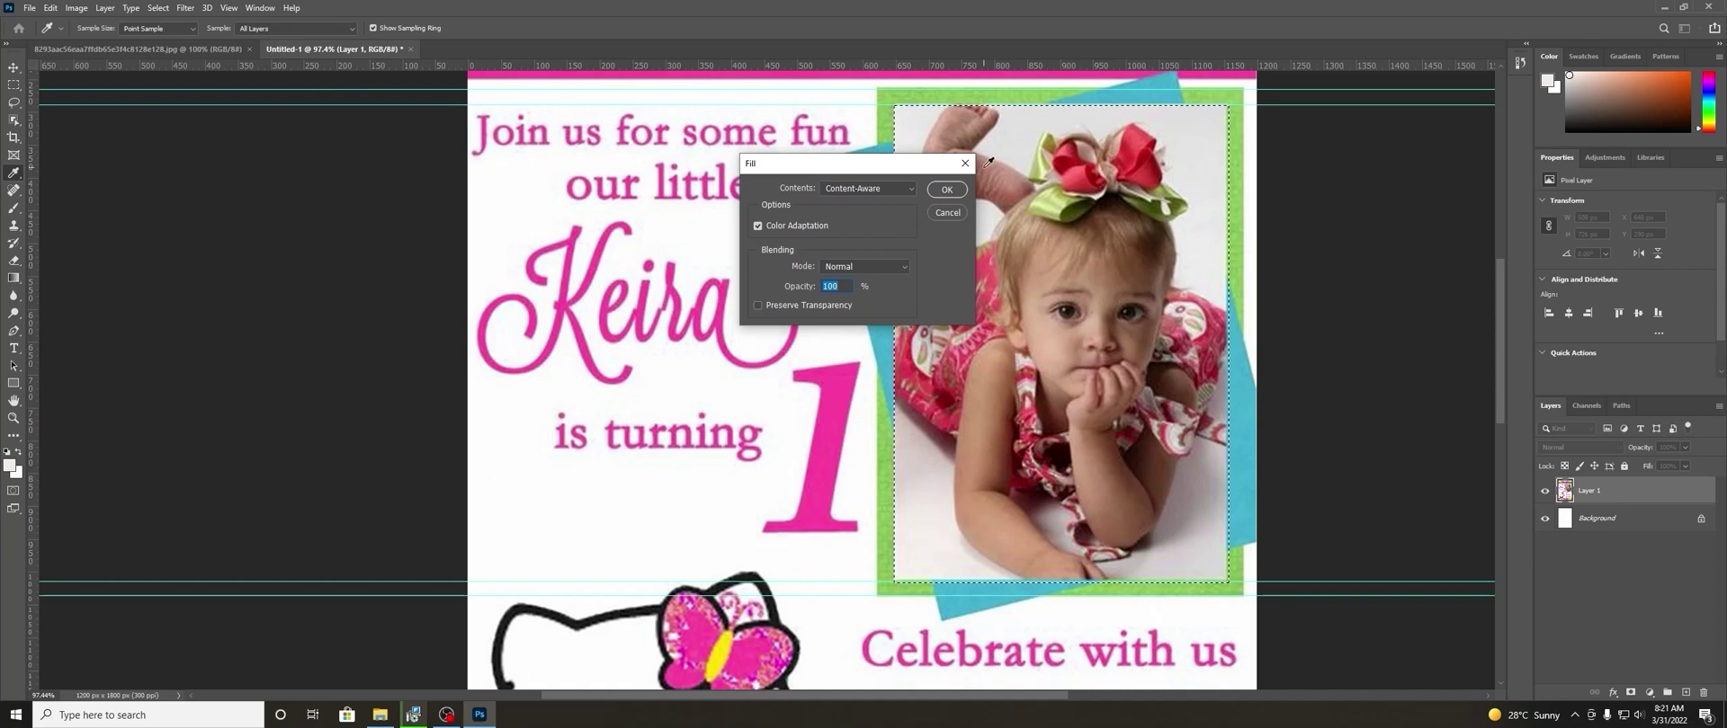
left_click(947, 189)
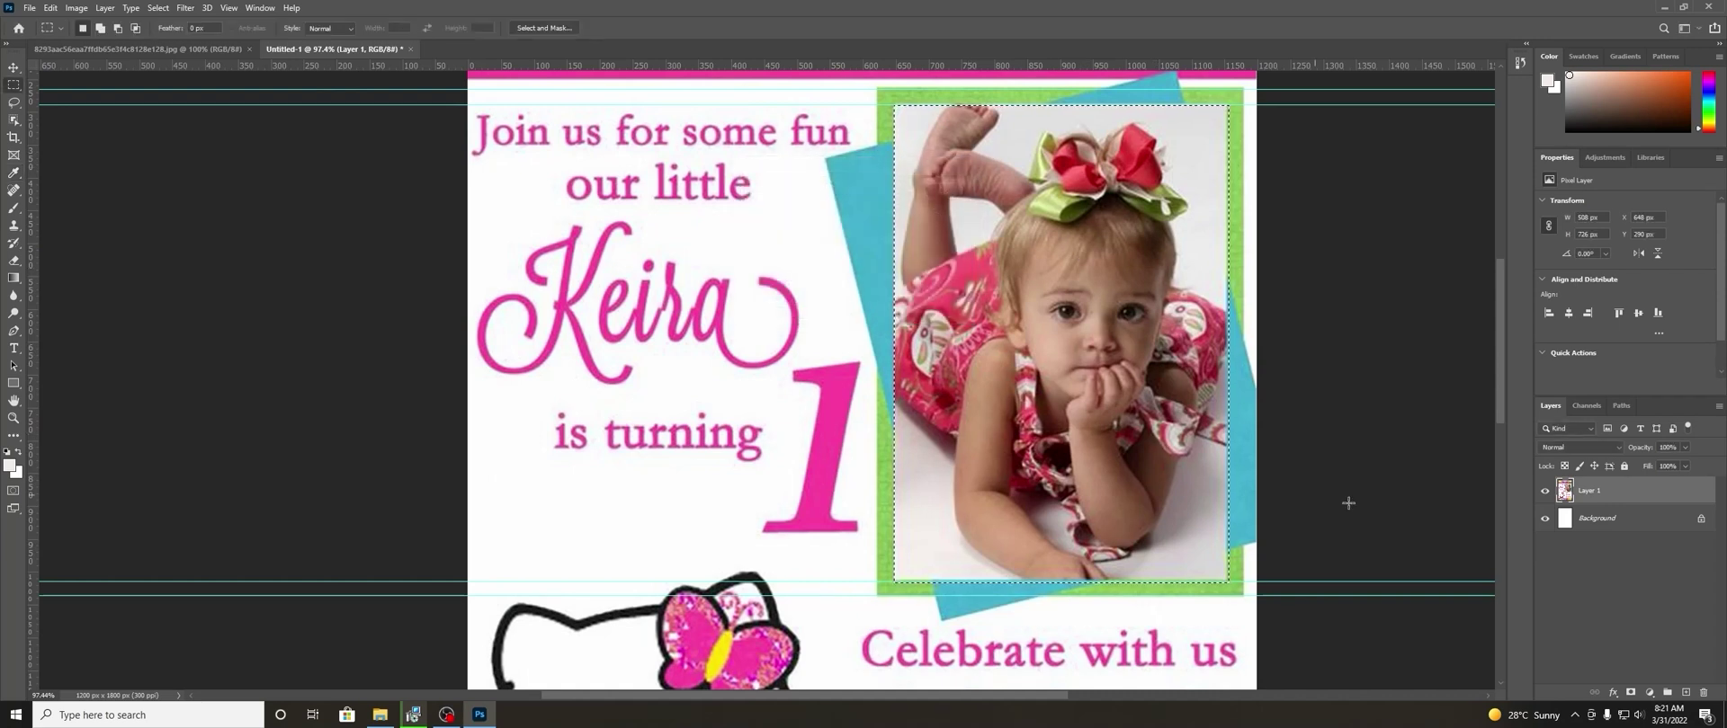
On a new layer, fill the photo selection with sampled light beige f2edea, then deselect.
left_click(1687, 694)
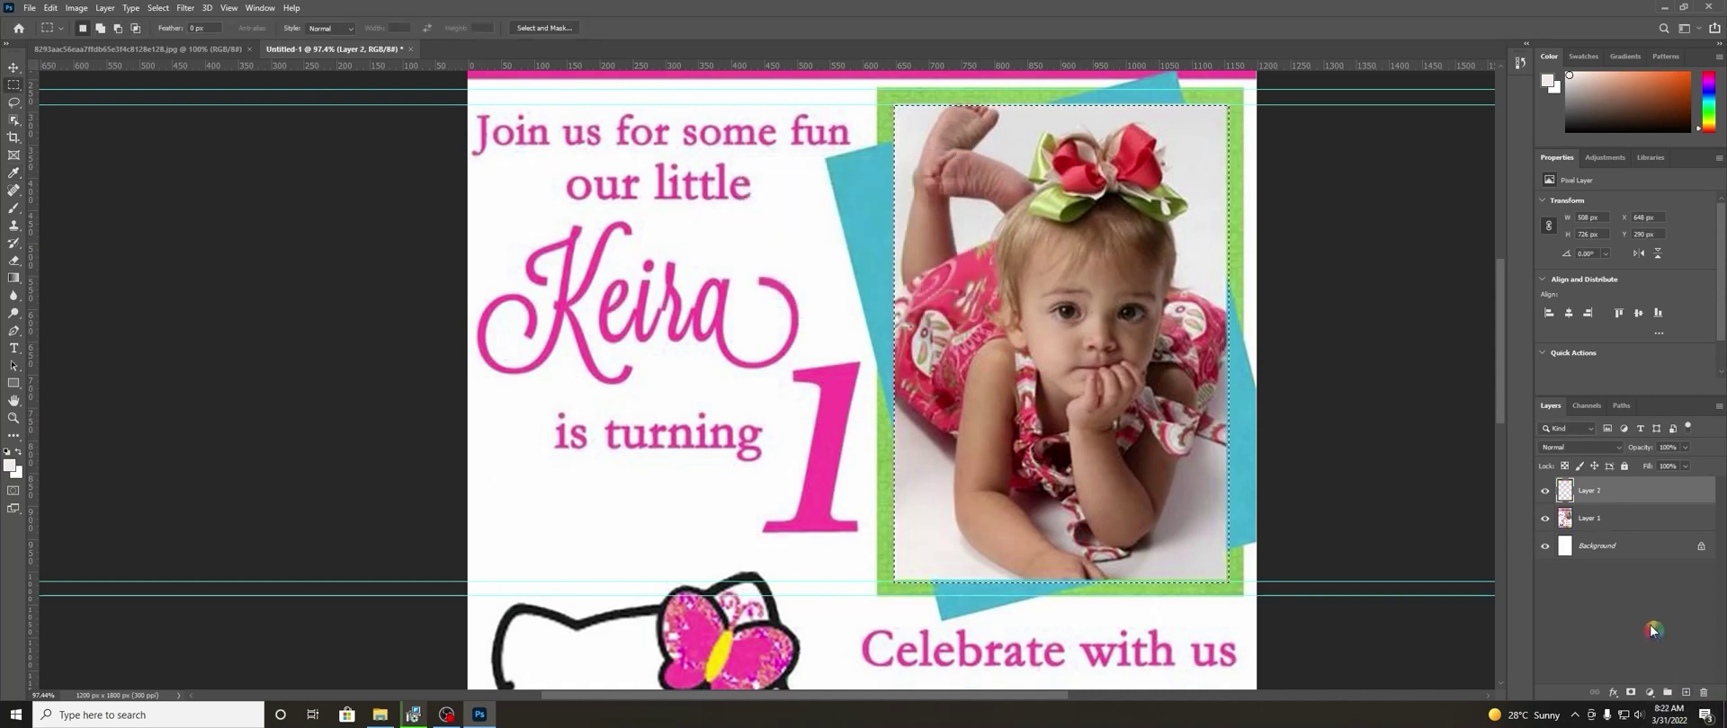
right_click(959, 493)
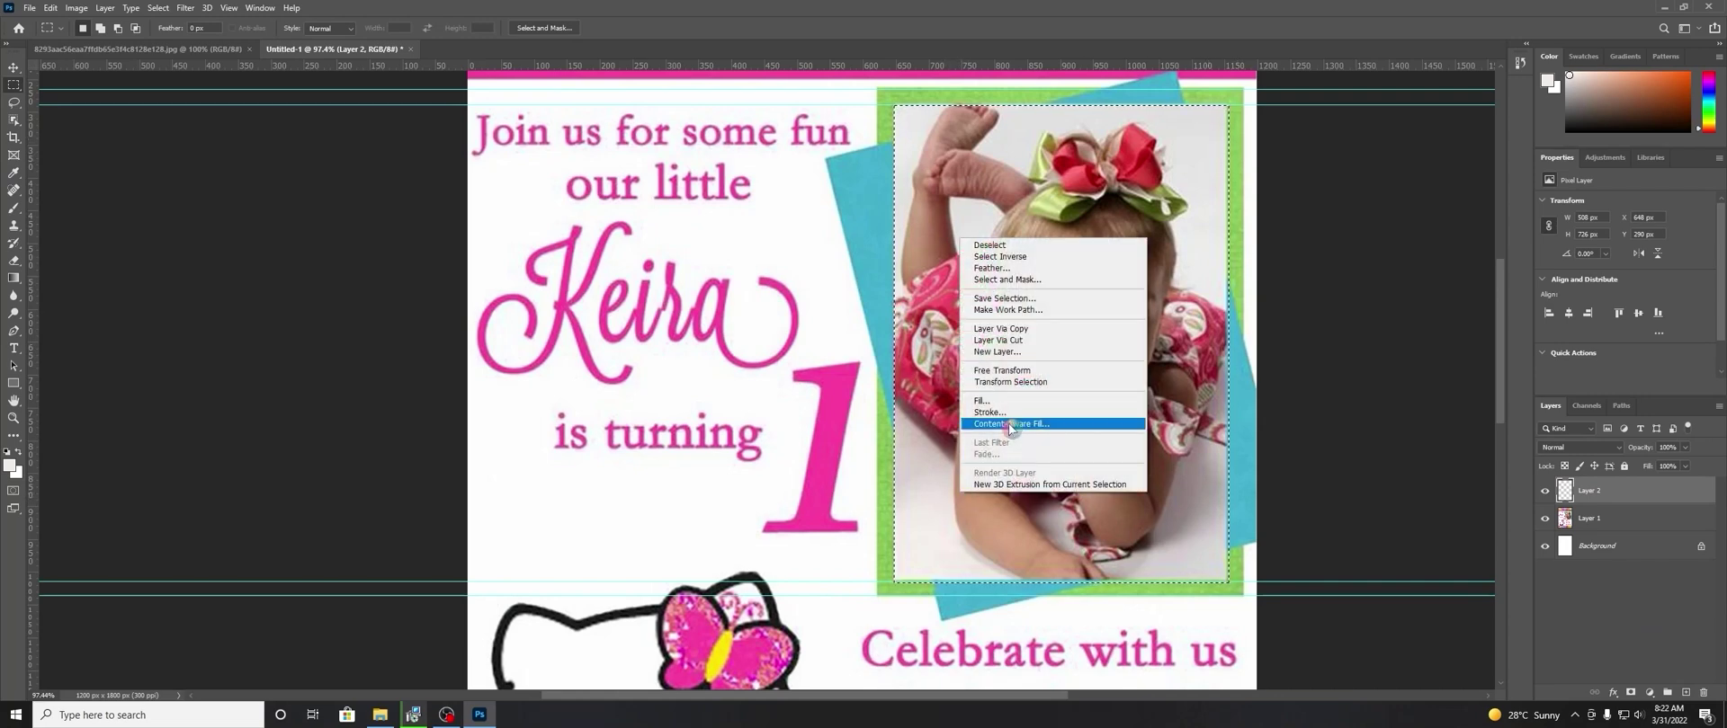
left_click(989, 401)
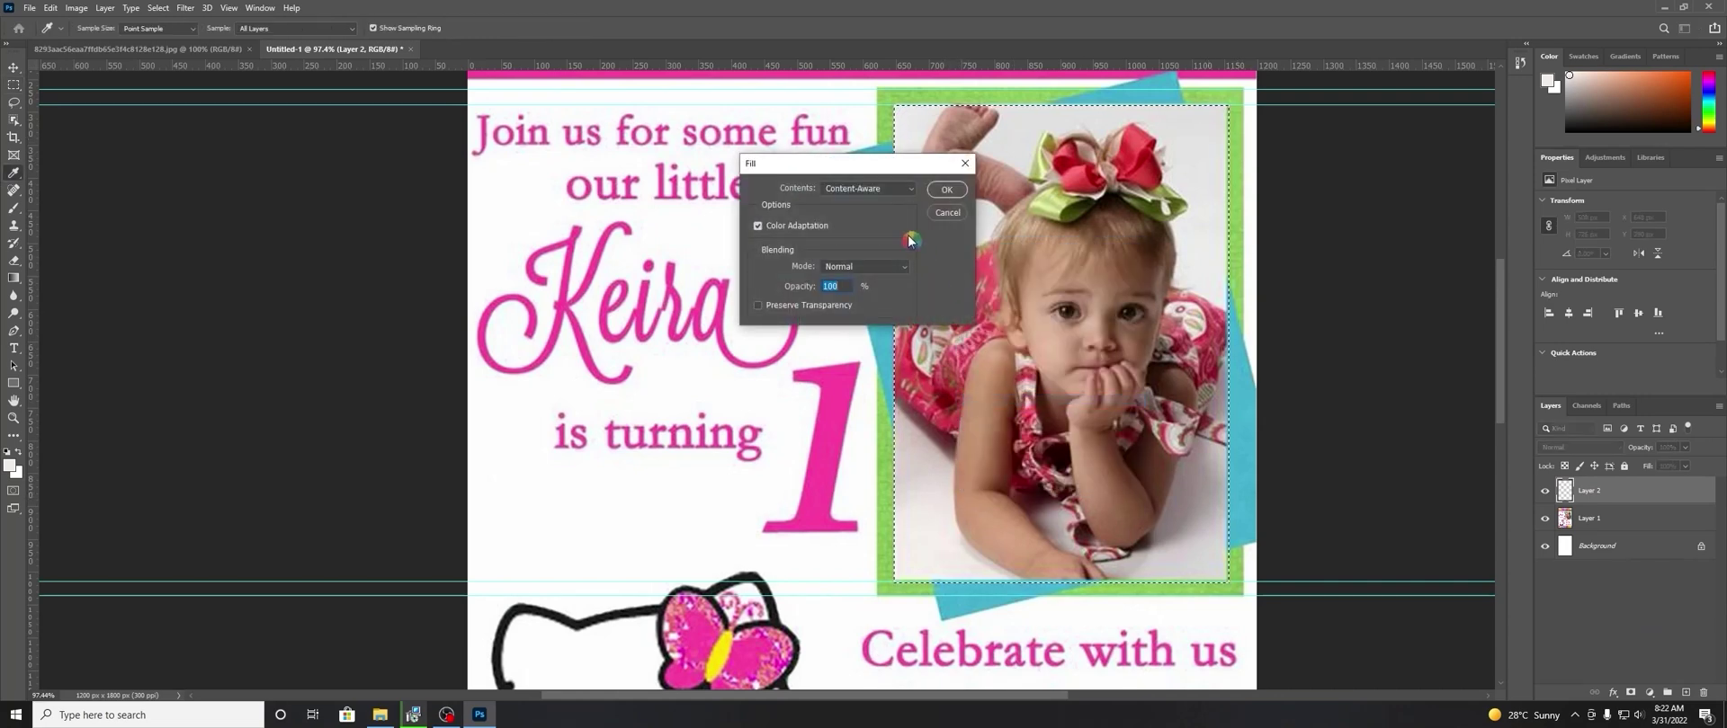
left_click(886, 188)
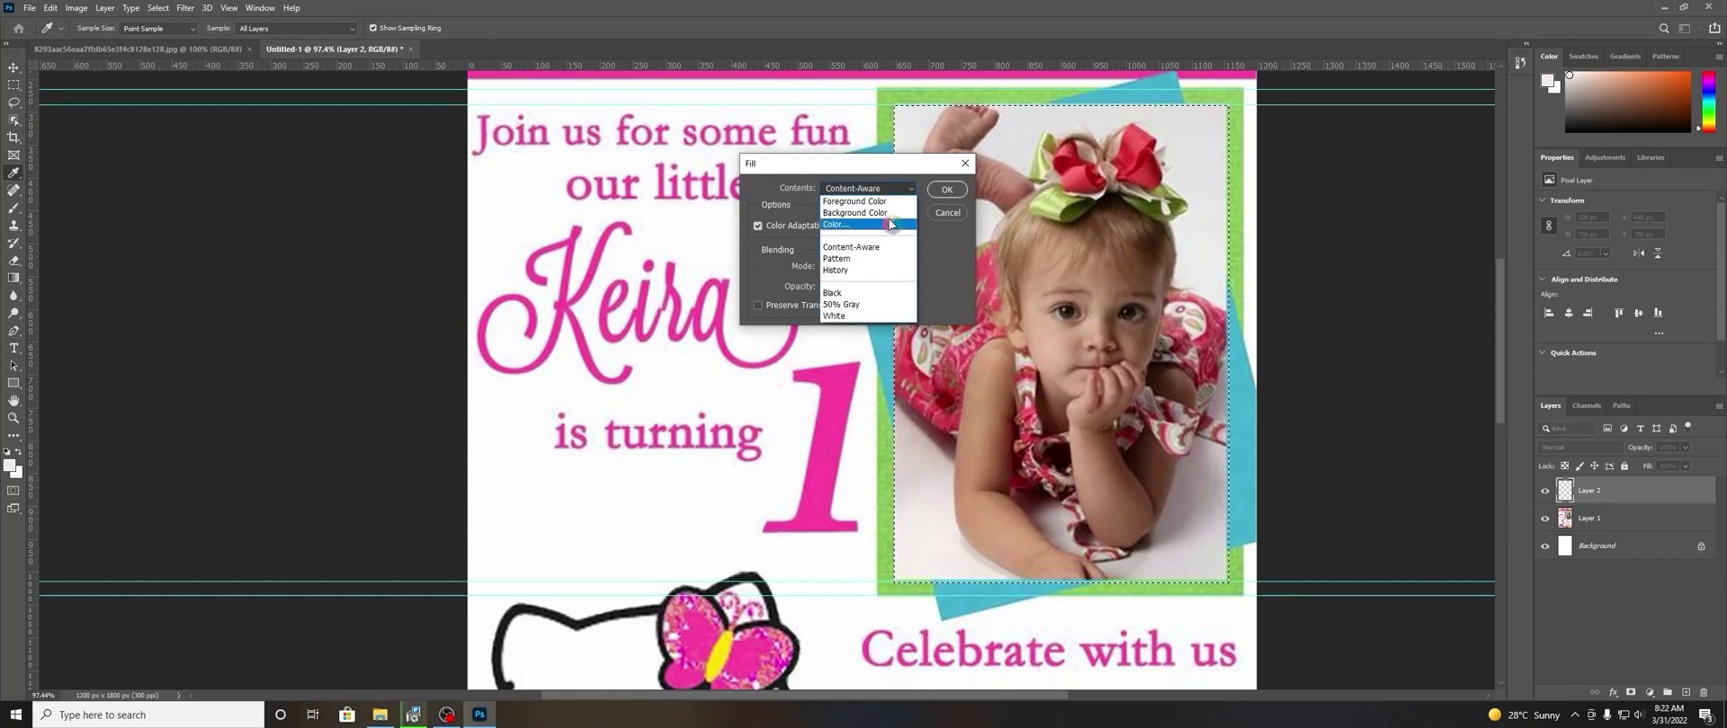
left_click(891, 224)
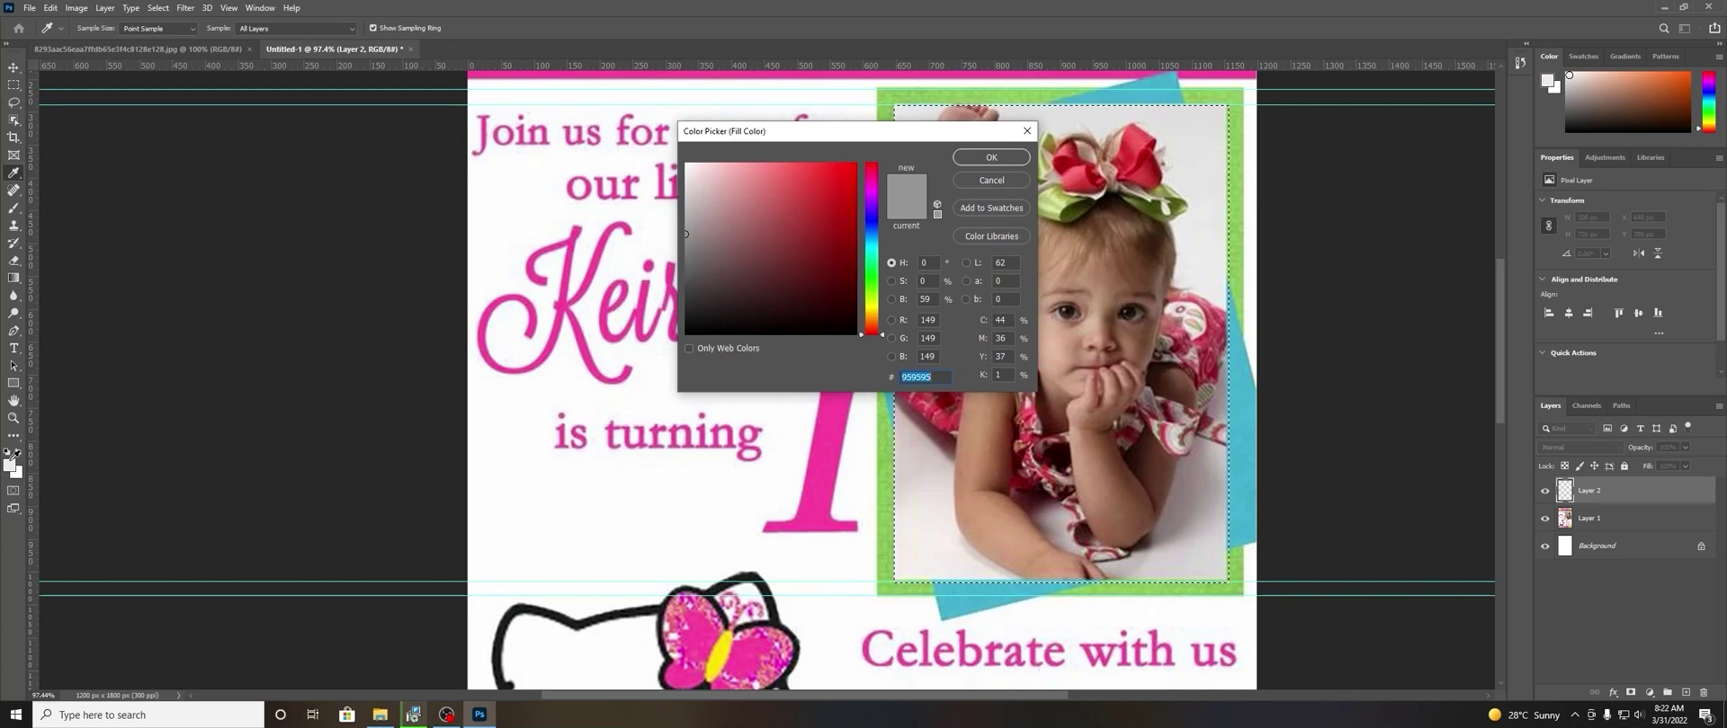
left_click(1064, 201)
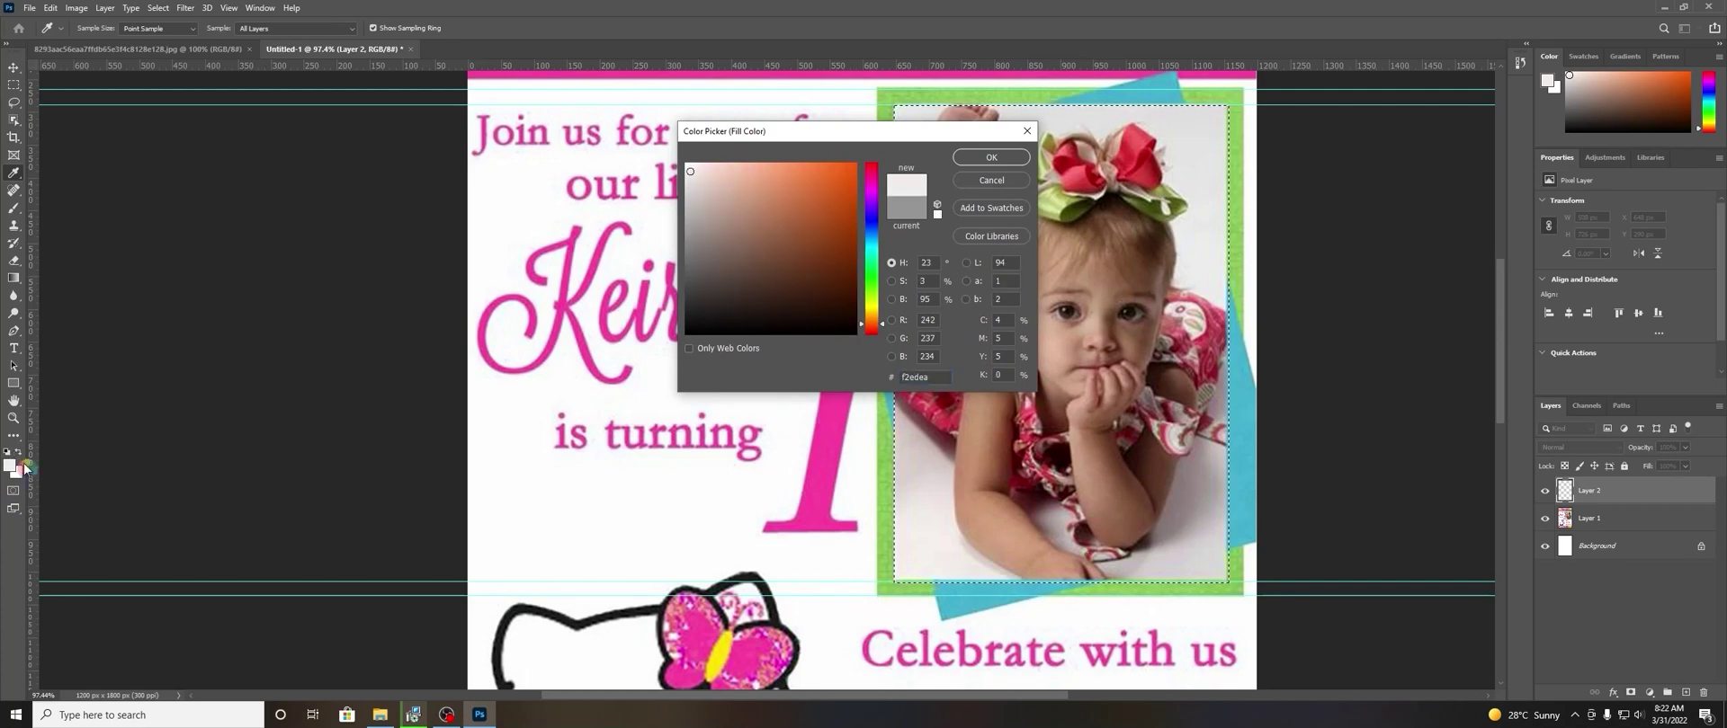
left_click(990, 160)
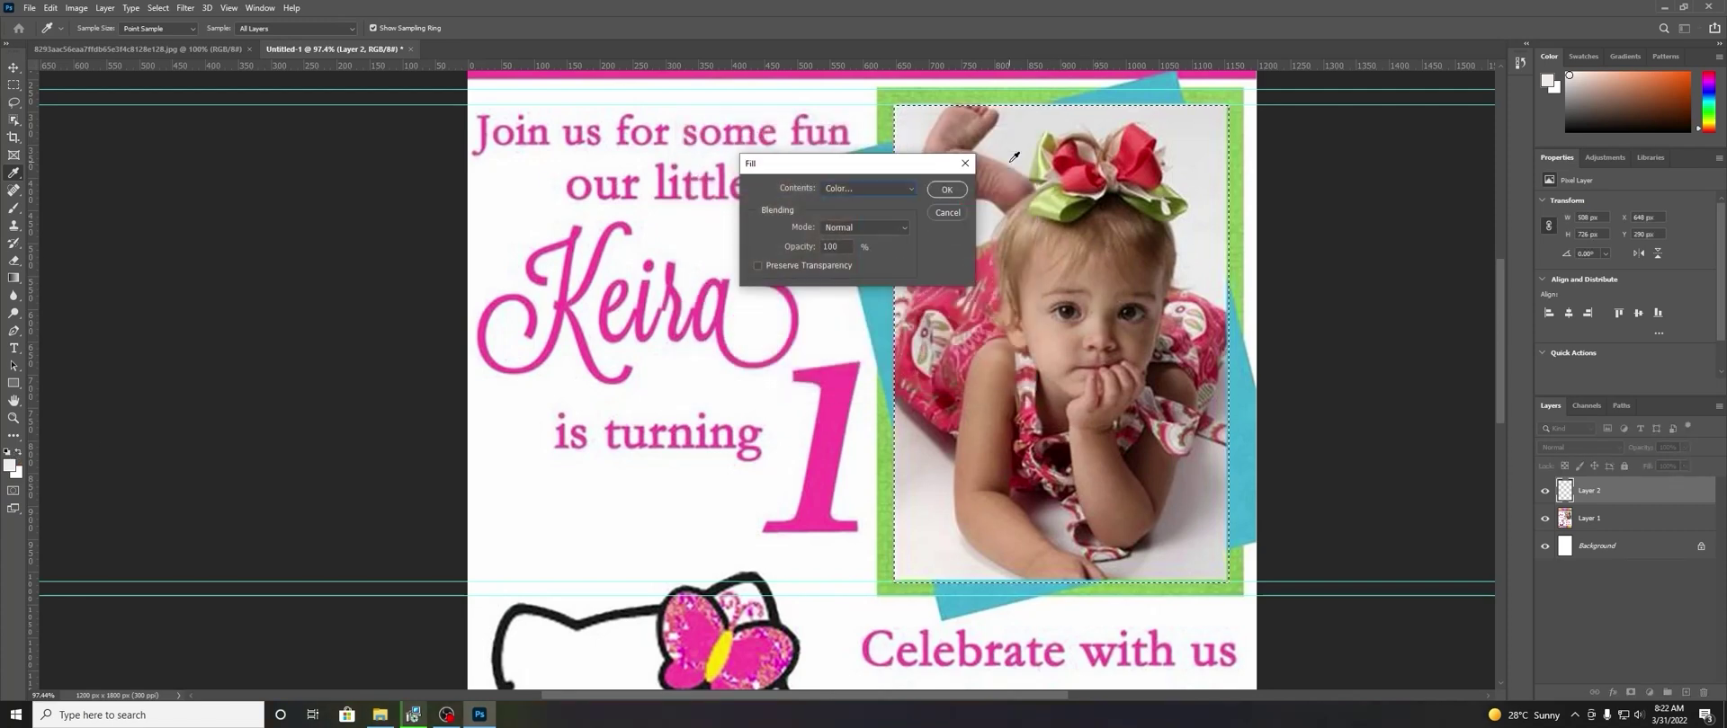
left_click(946, 190)
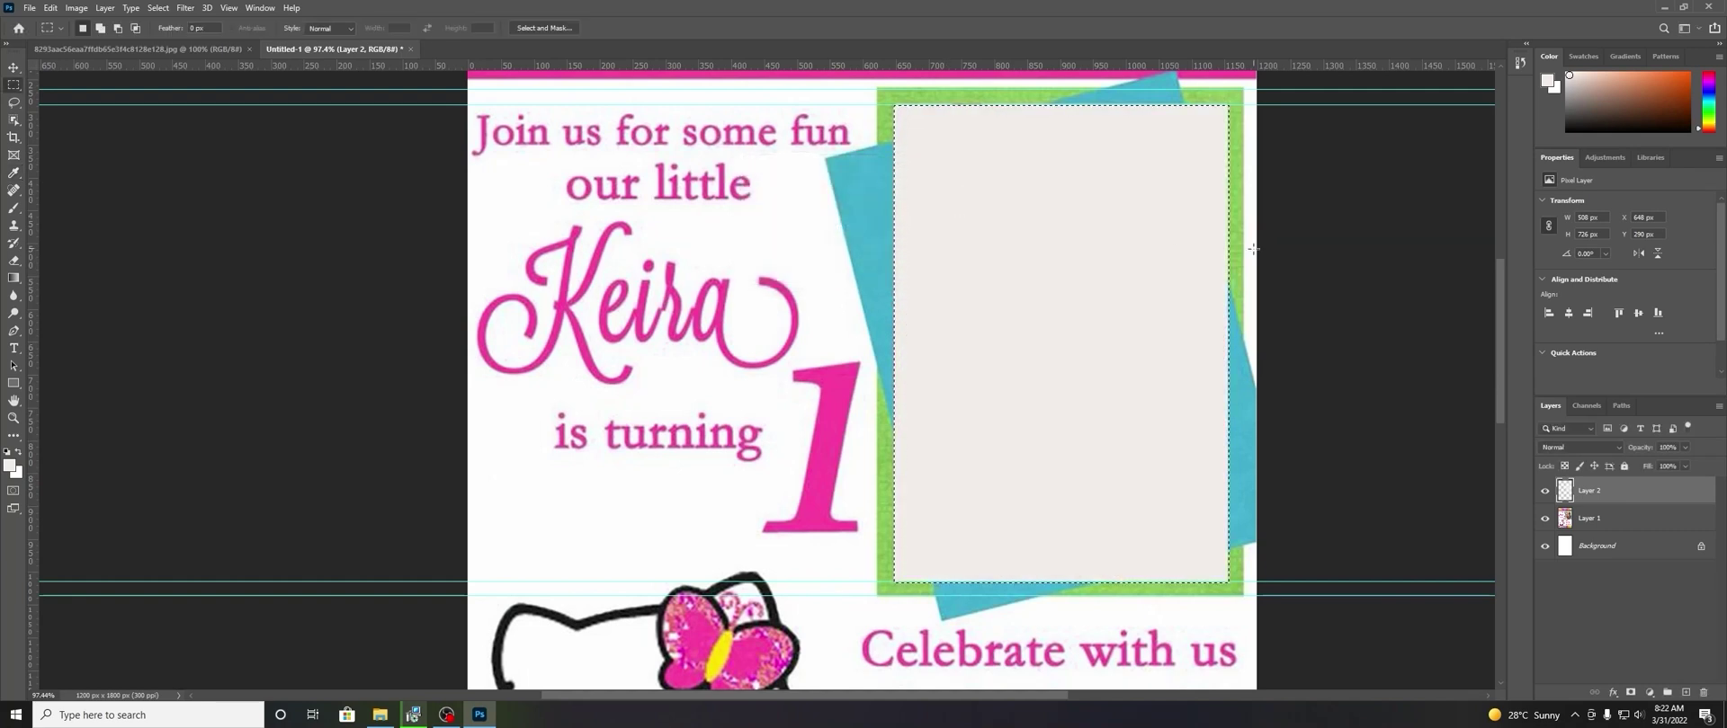
right_click(1063, 267)
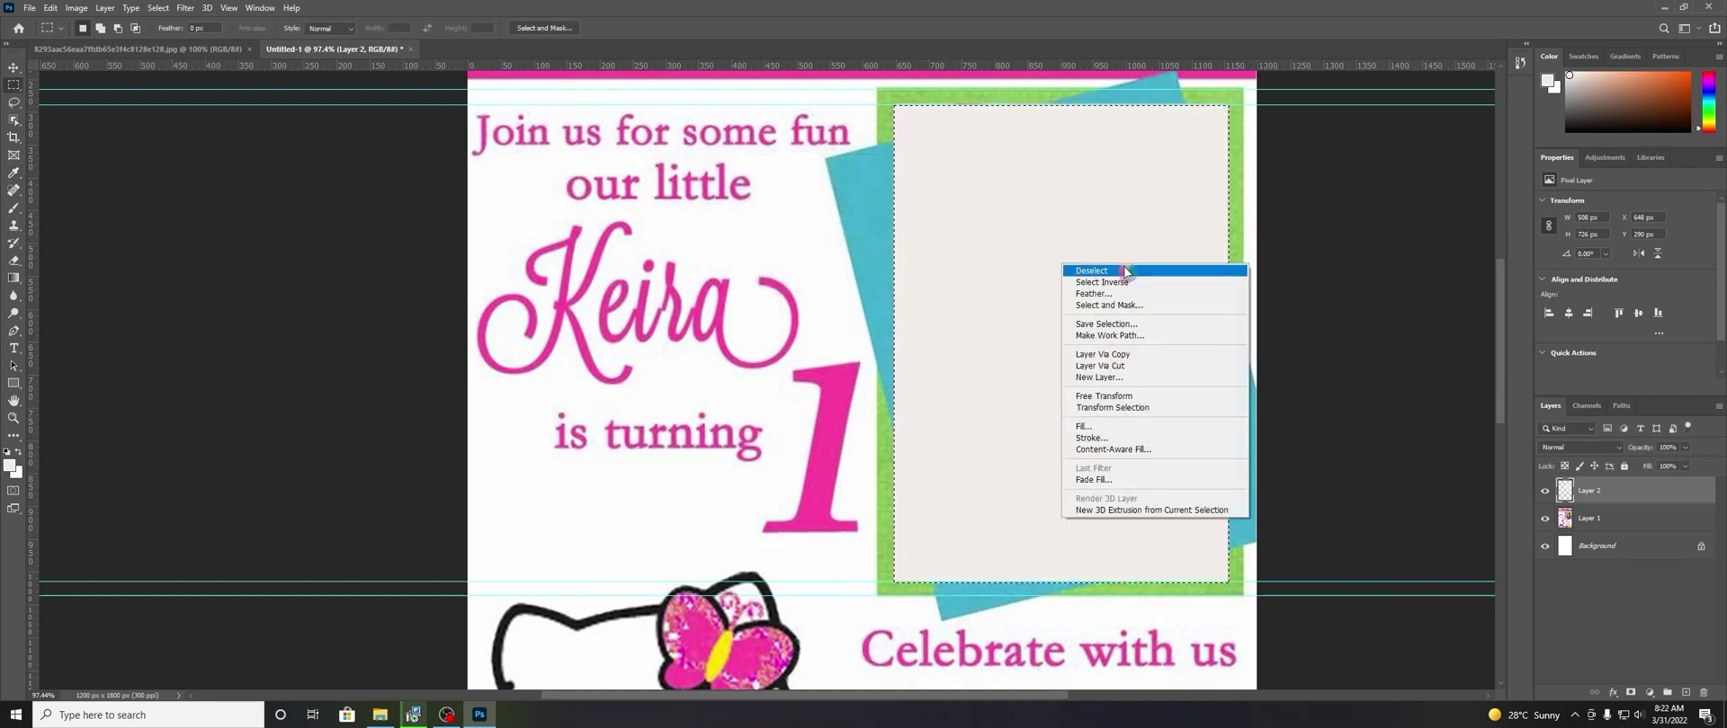
left_click(1124, 270)
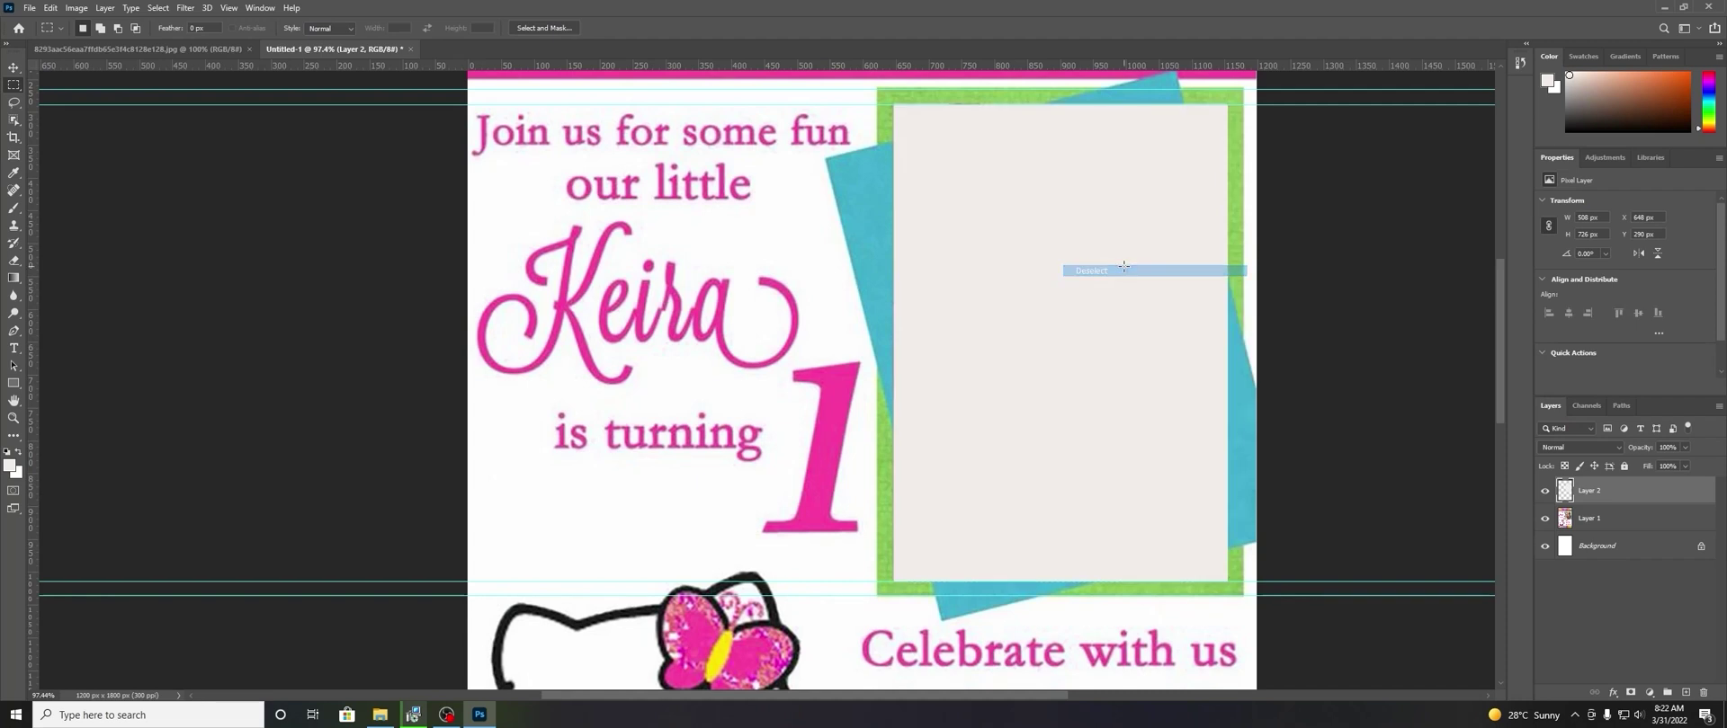
Add a new layer above Layer 1 and sample the blue shape's teal as the painting colour.
left_click(1657, 521)
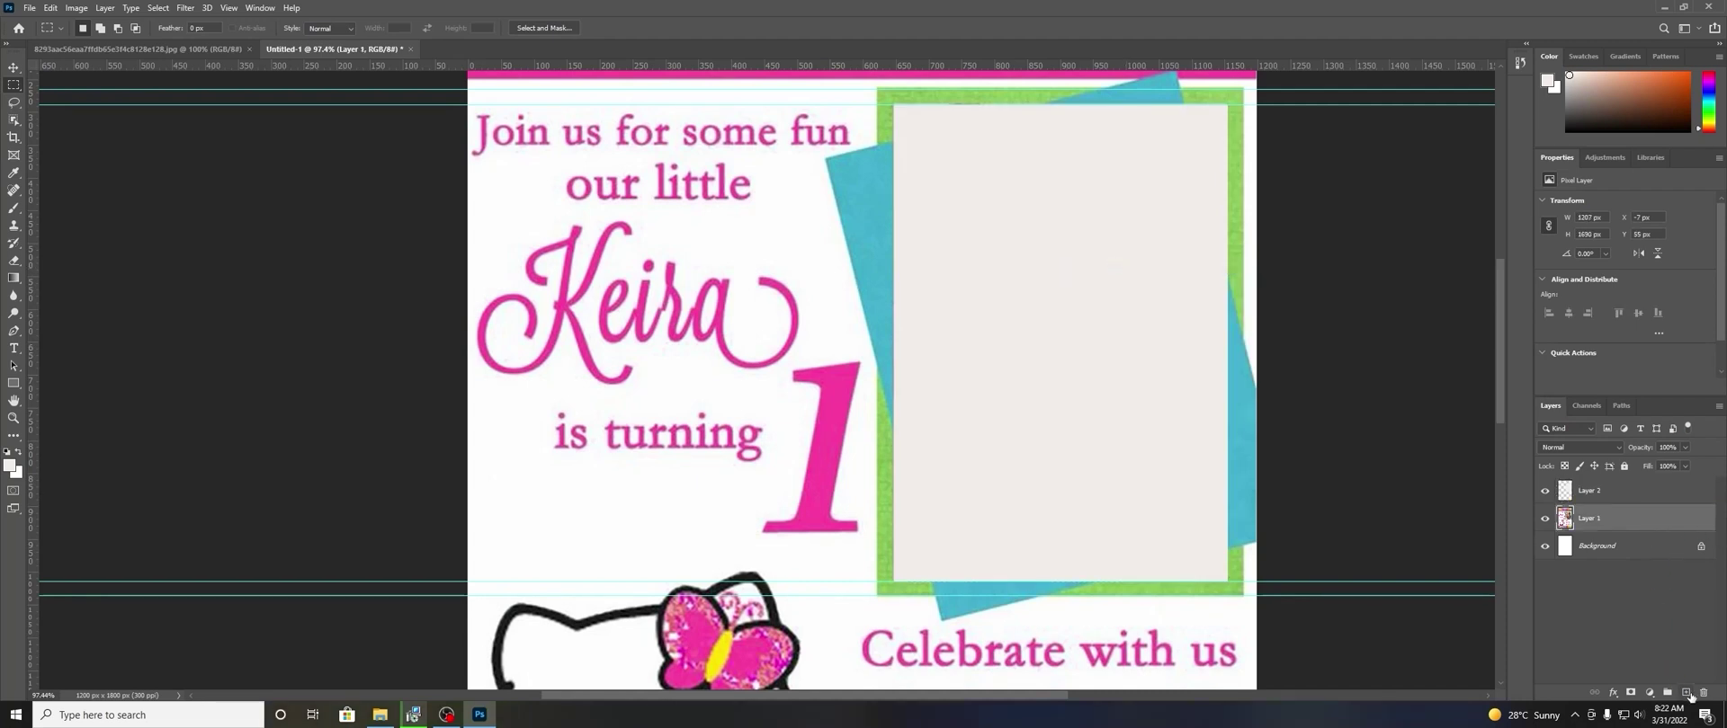
left_click(1687, 693)
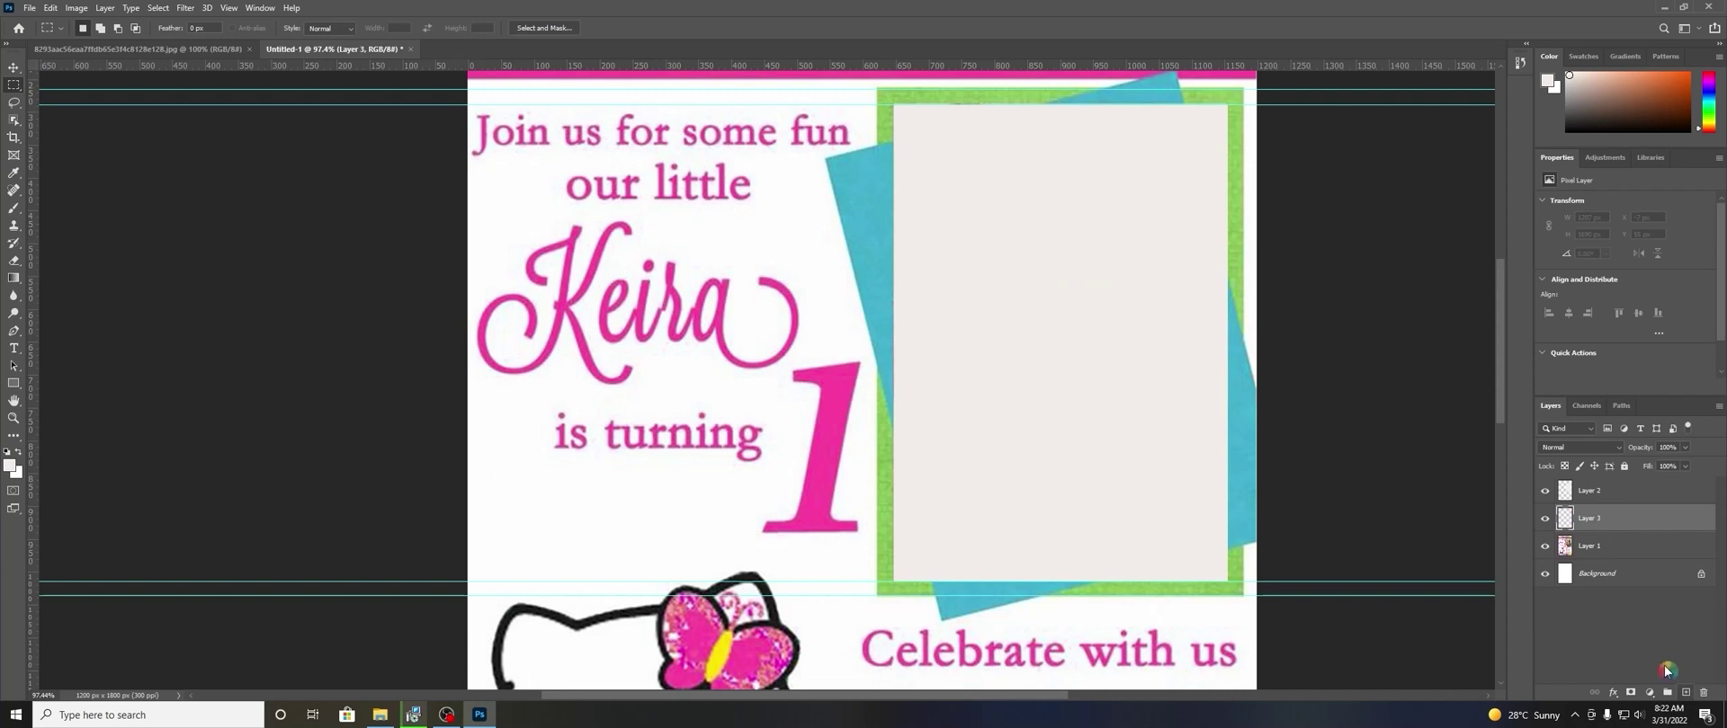
left_click(14, 210)
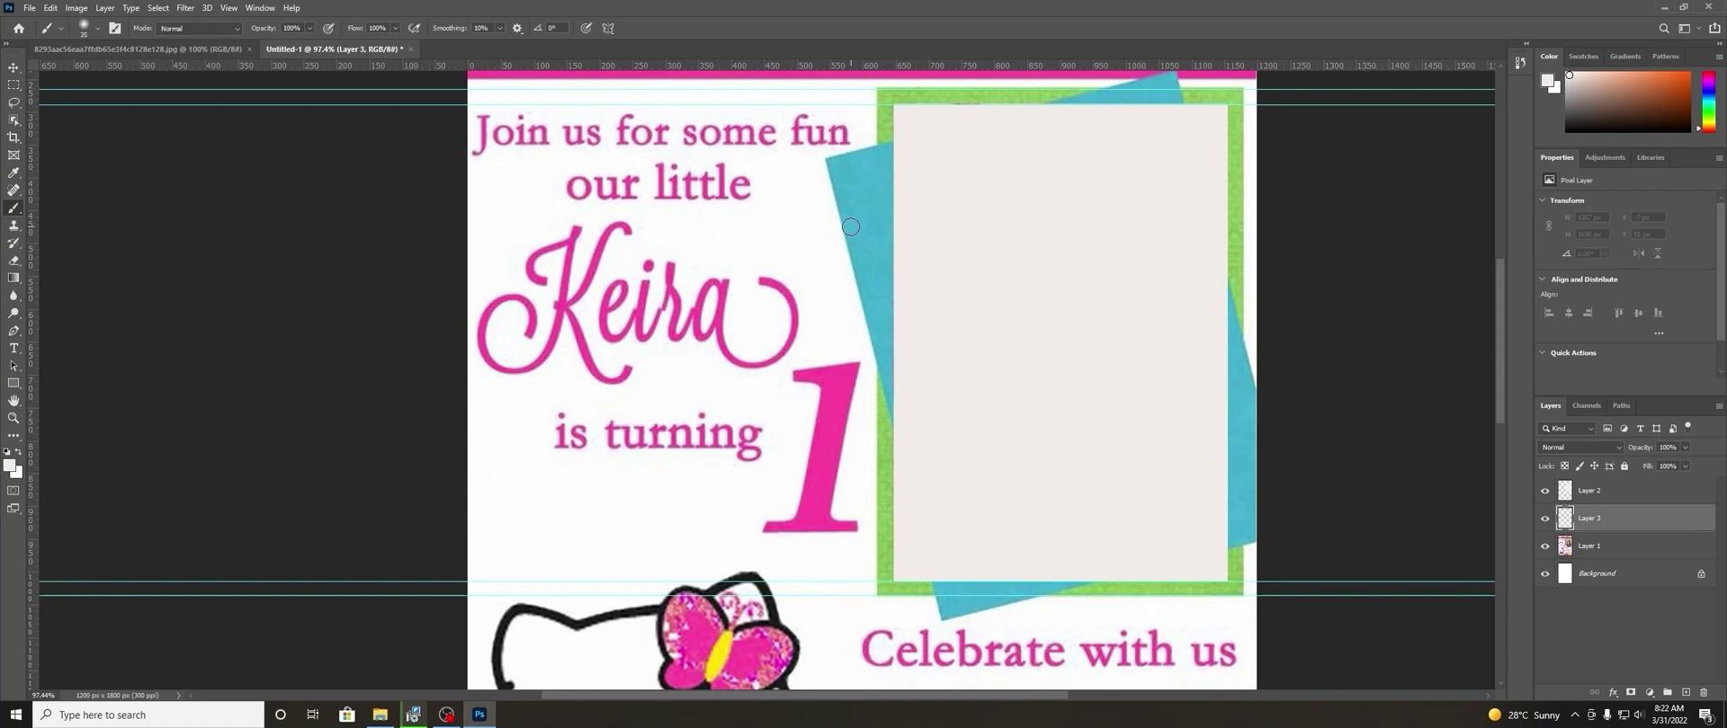
left_click(869, 182, "alt")
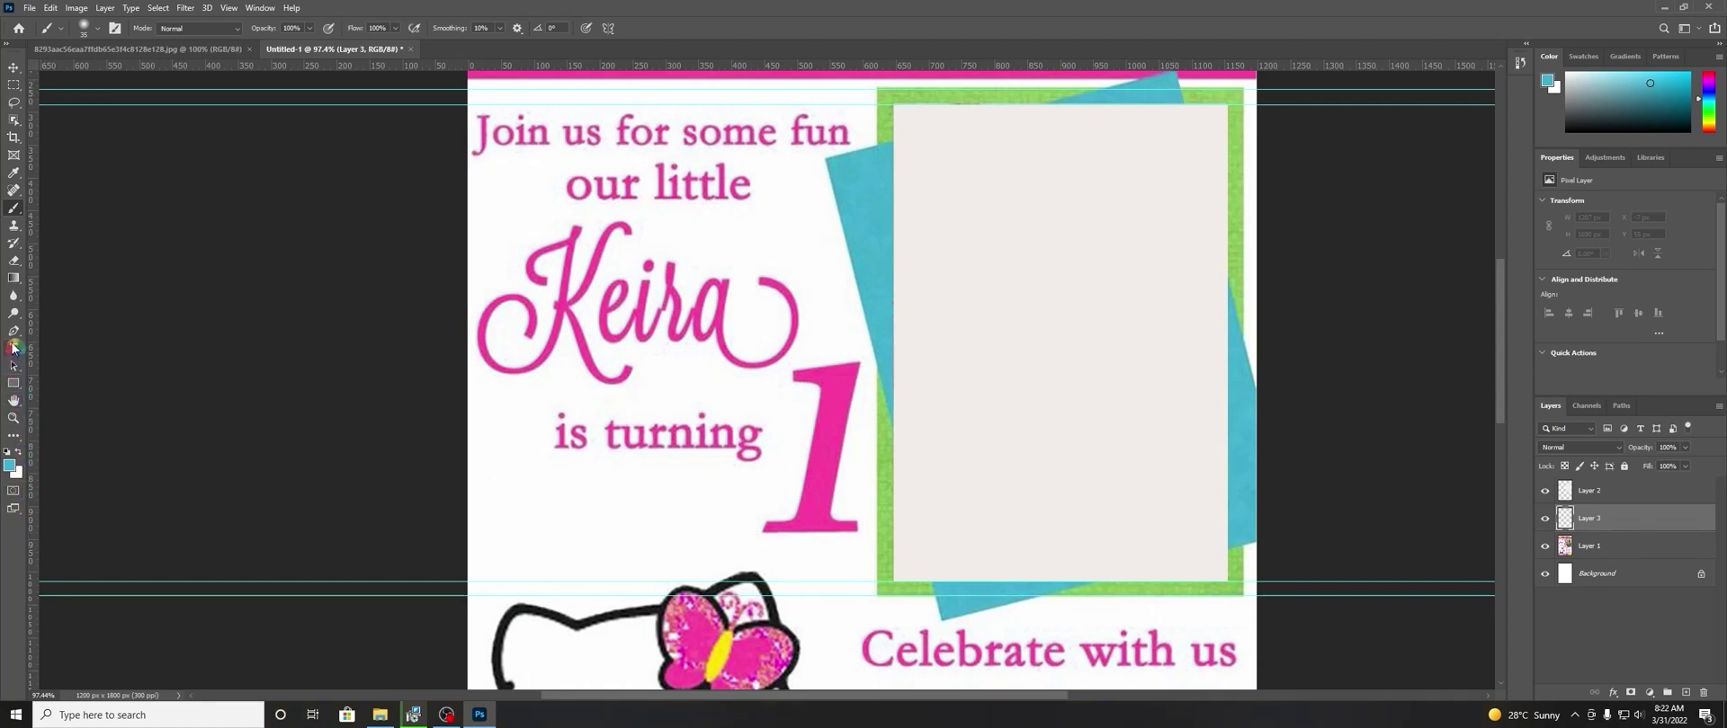
left_click(13, 331)
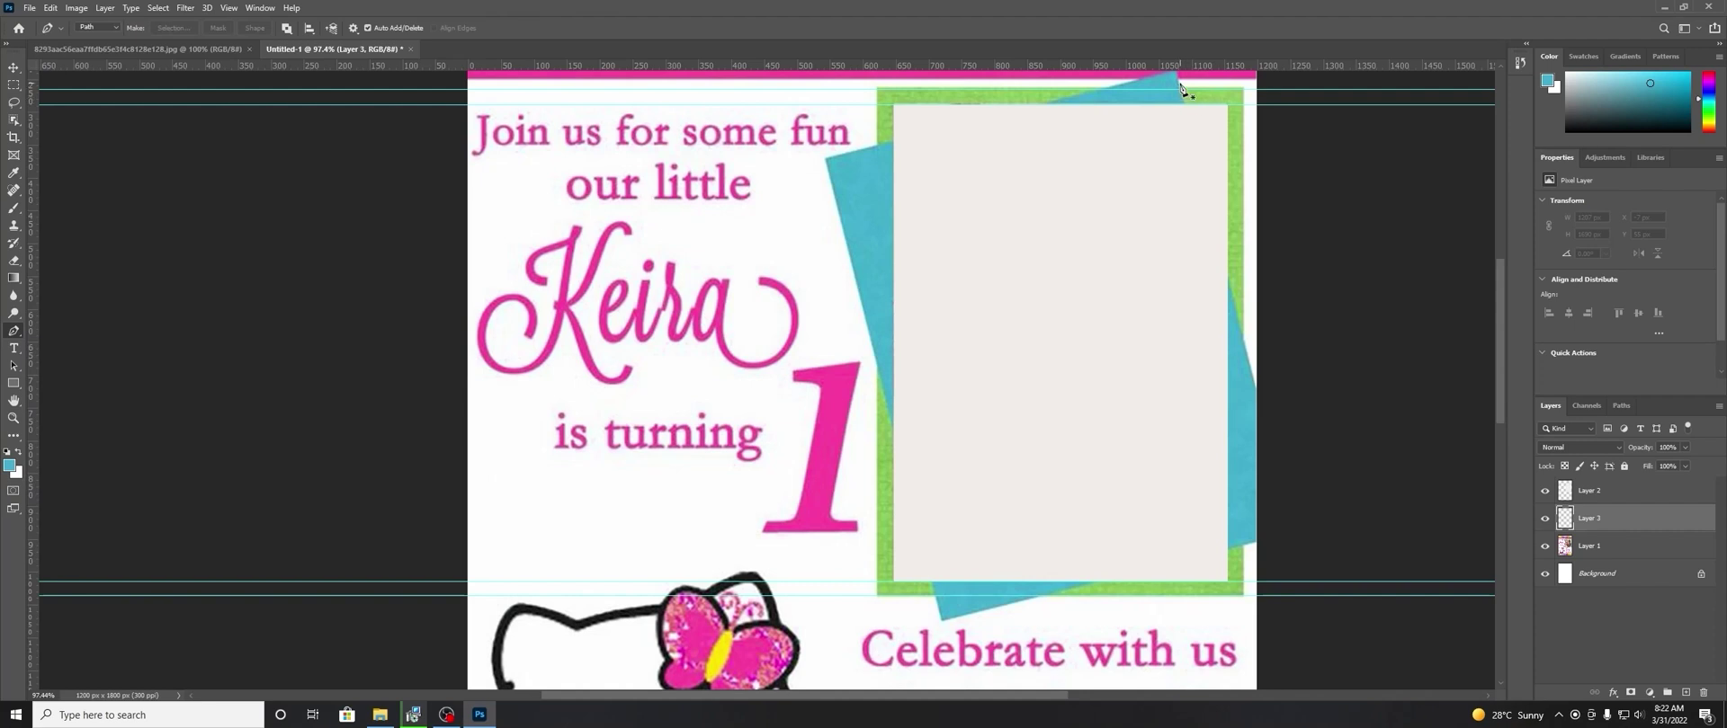
Trace a closed pen path around the tilted blue shape behind the photo frame.
left_click_drag(1148, 133, 1148, 183)
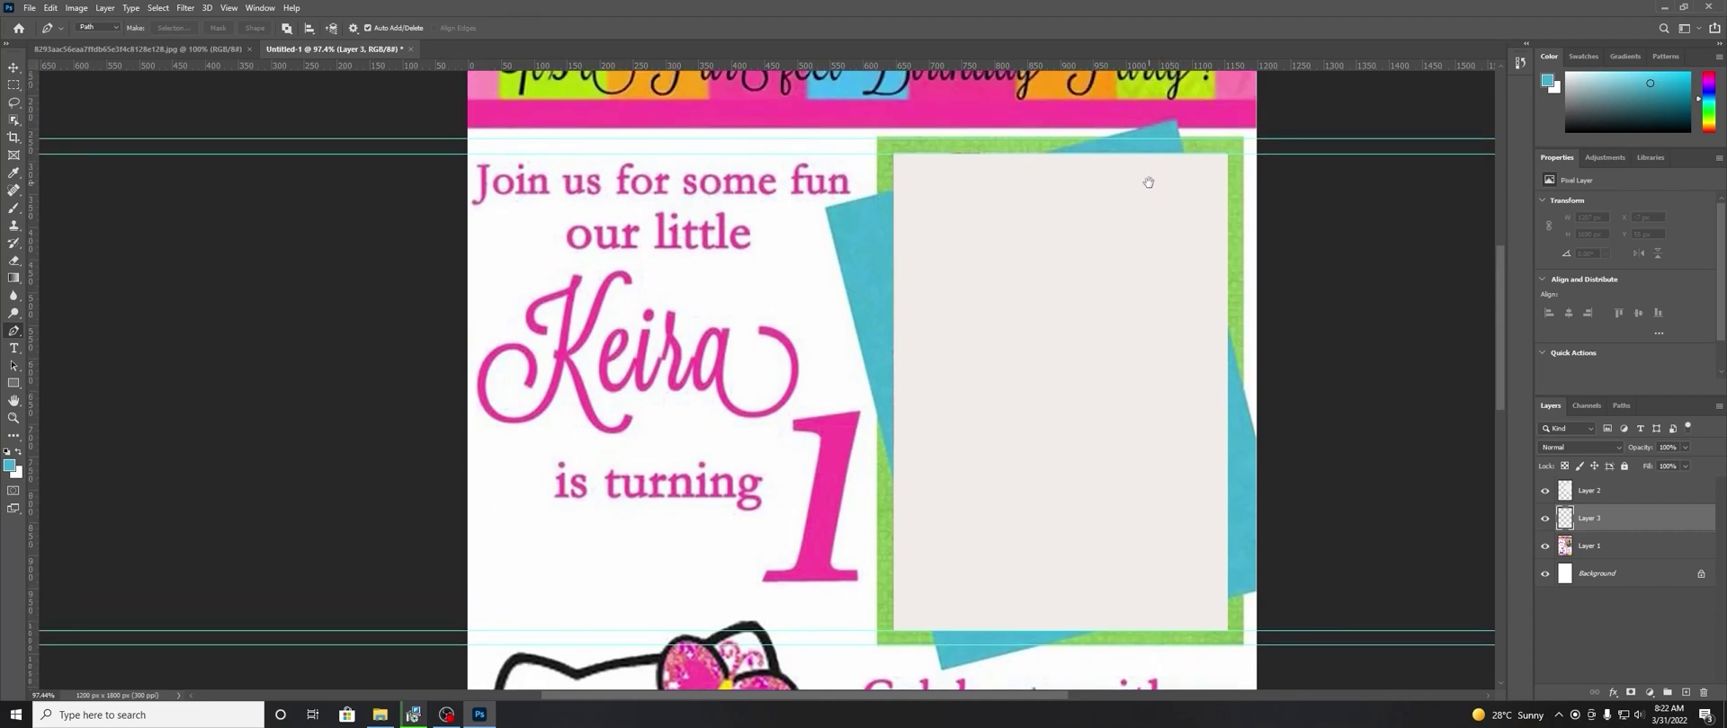
left_click(826, 206)
left_click(1174, 117)
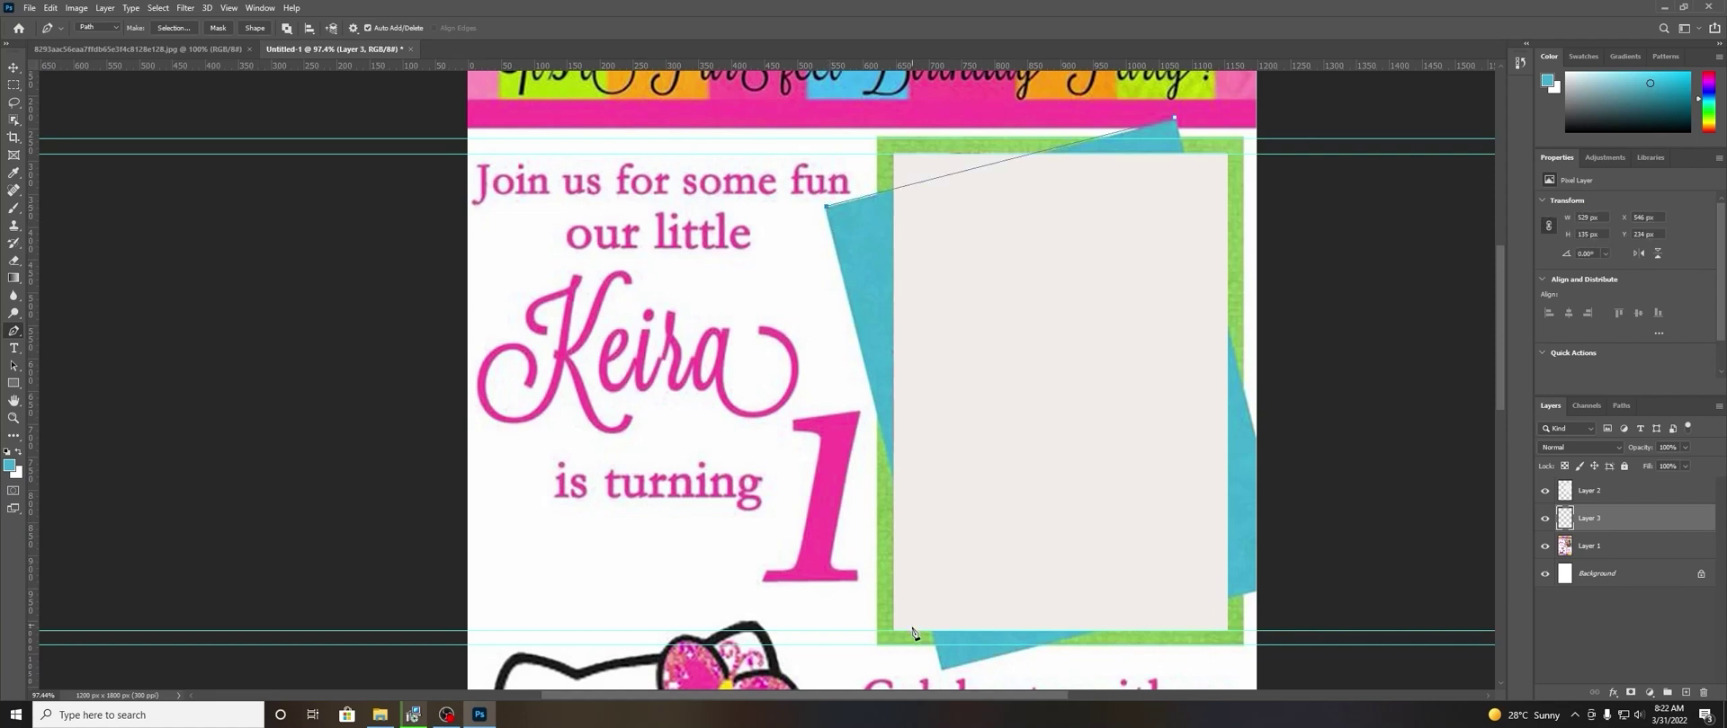
left_click(941, 671)
left_click(1262, 592)
left_click(1277, 467)
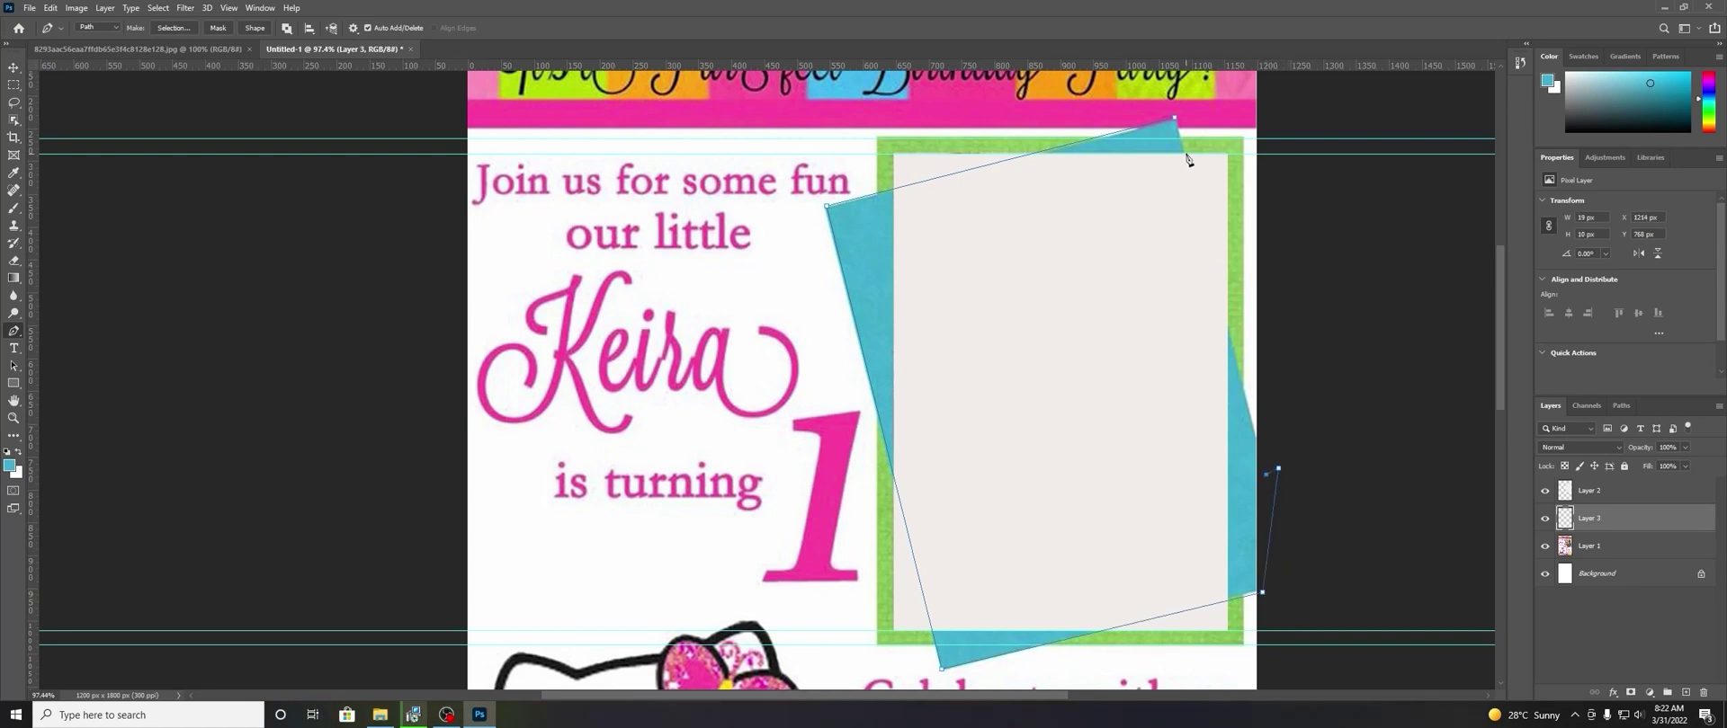
left_click(1174, 123)
Fill the traced path with cyan 43b0cf.
right_click(872, 263)
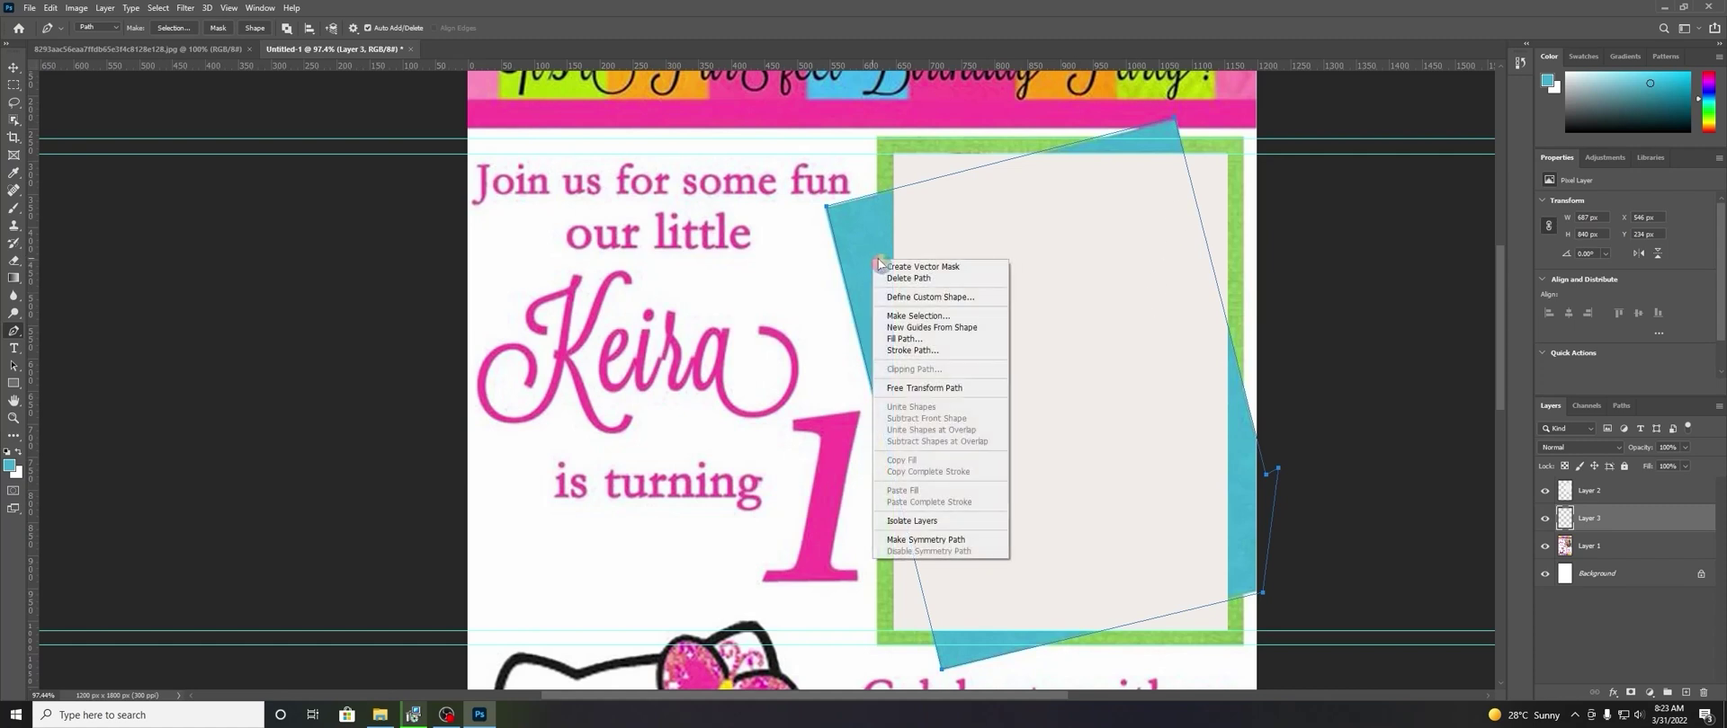
left_click(899, 339)
left_click(904, 186)
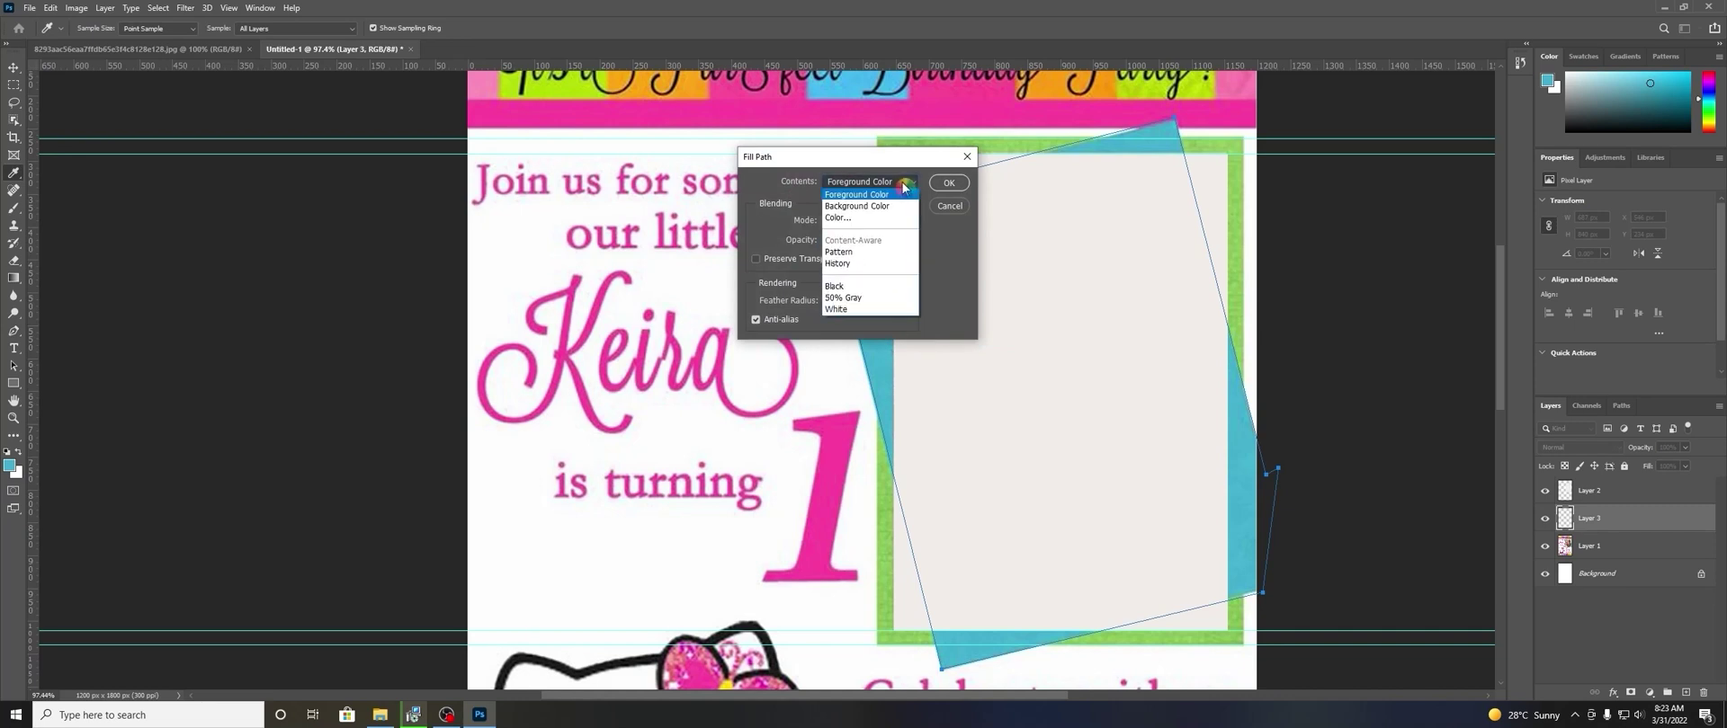
left_click(888, 218)
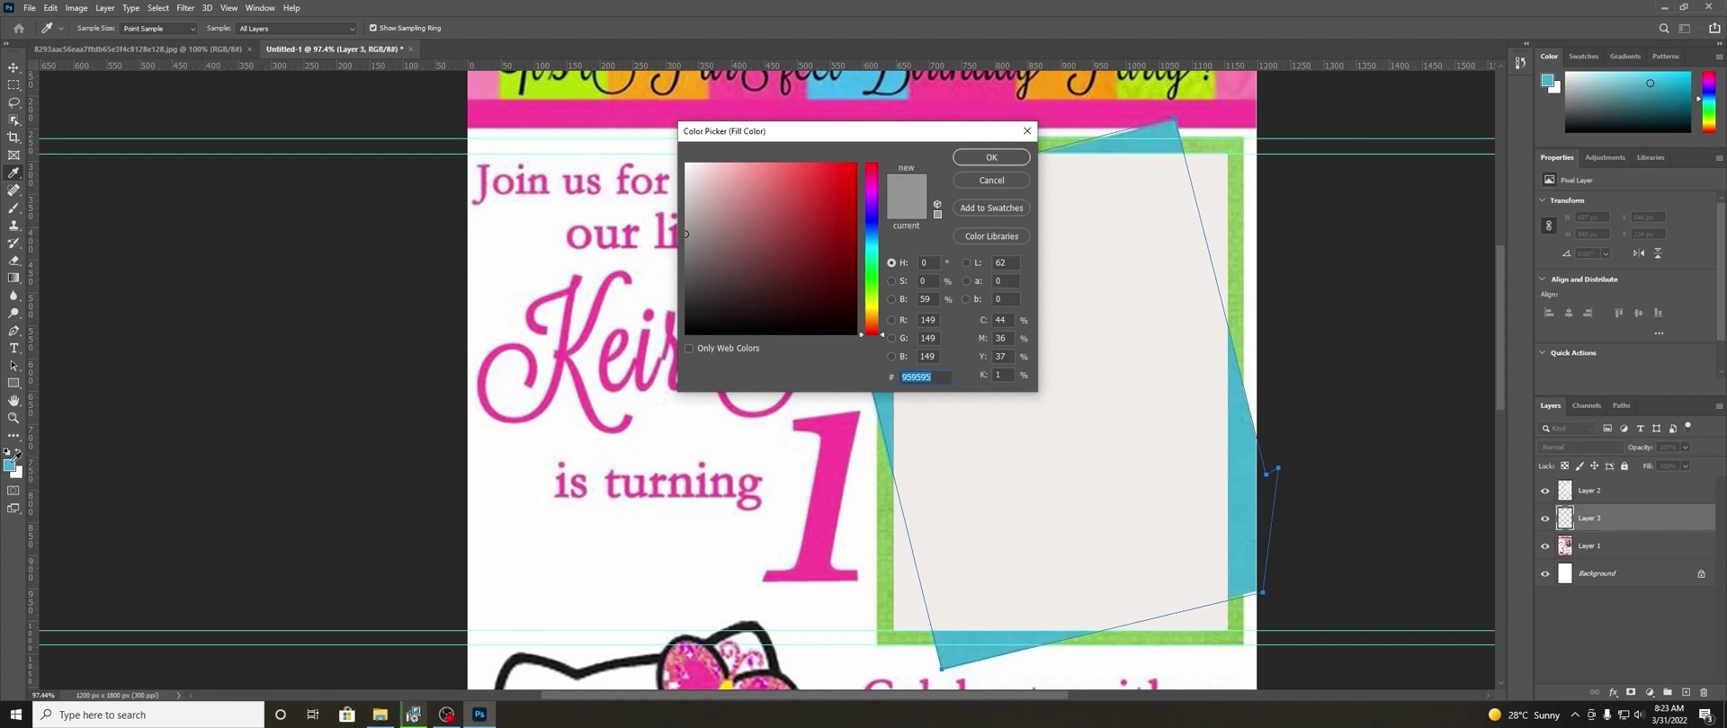
type("43b0cf")
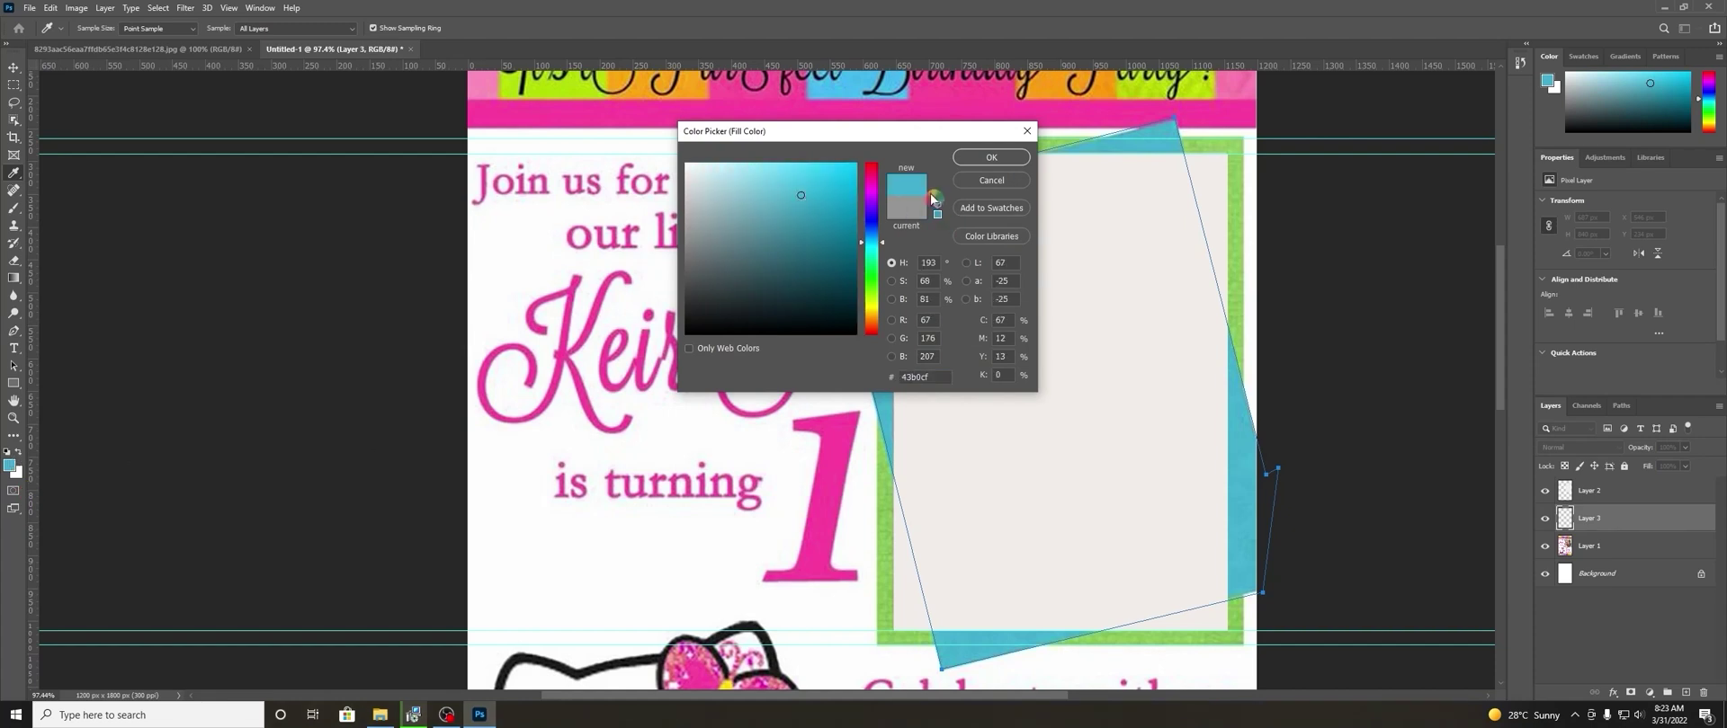
left_click(991, 158)
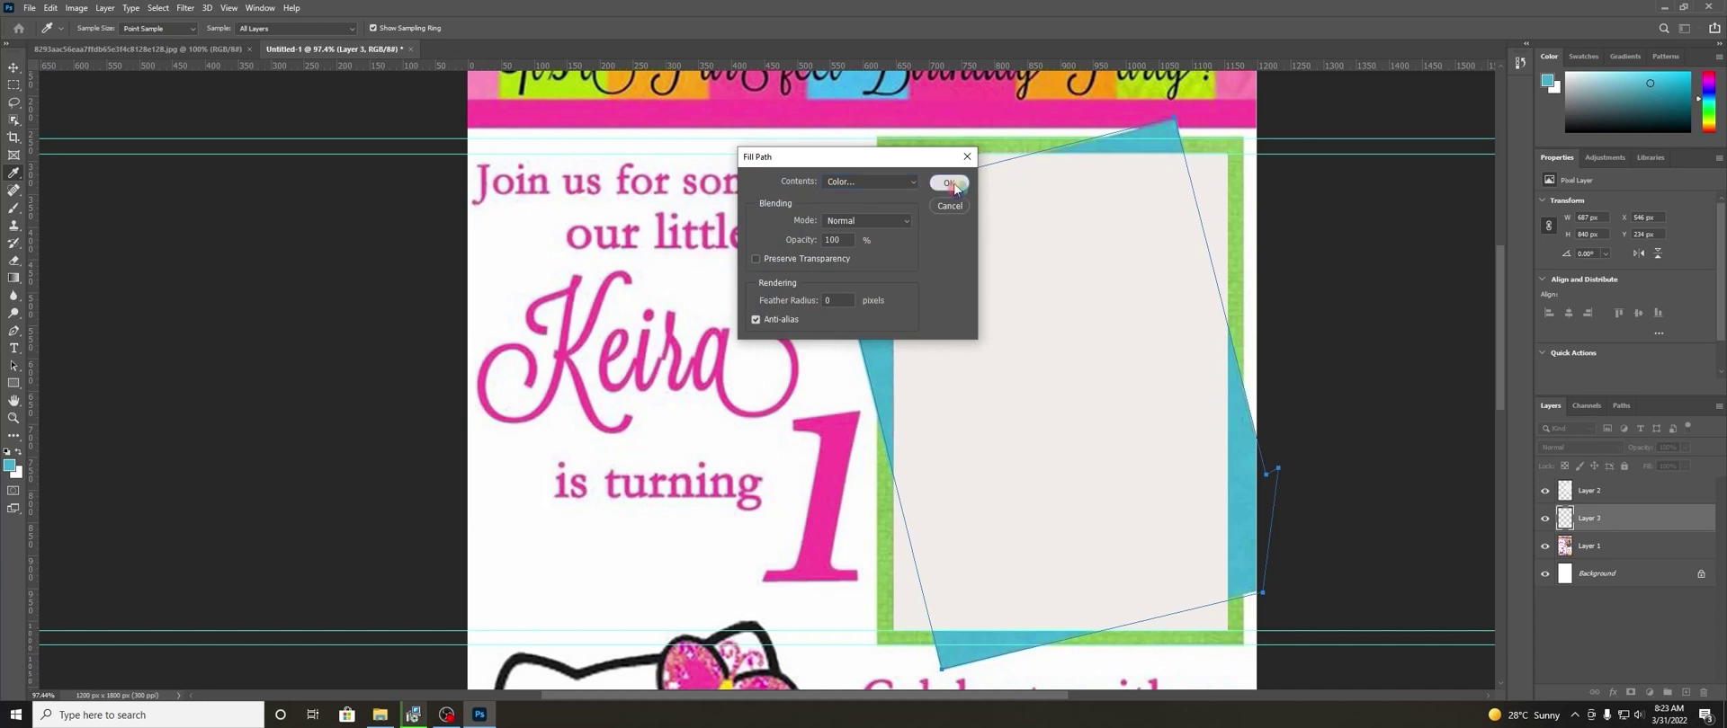
left_click(950, 183)
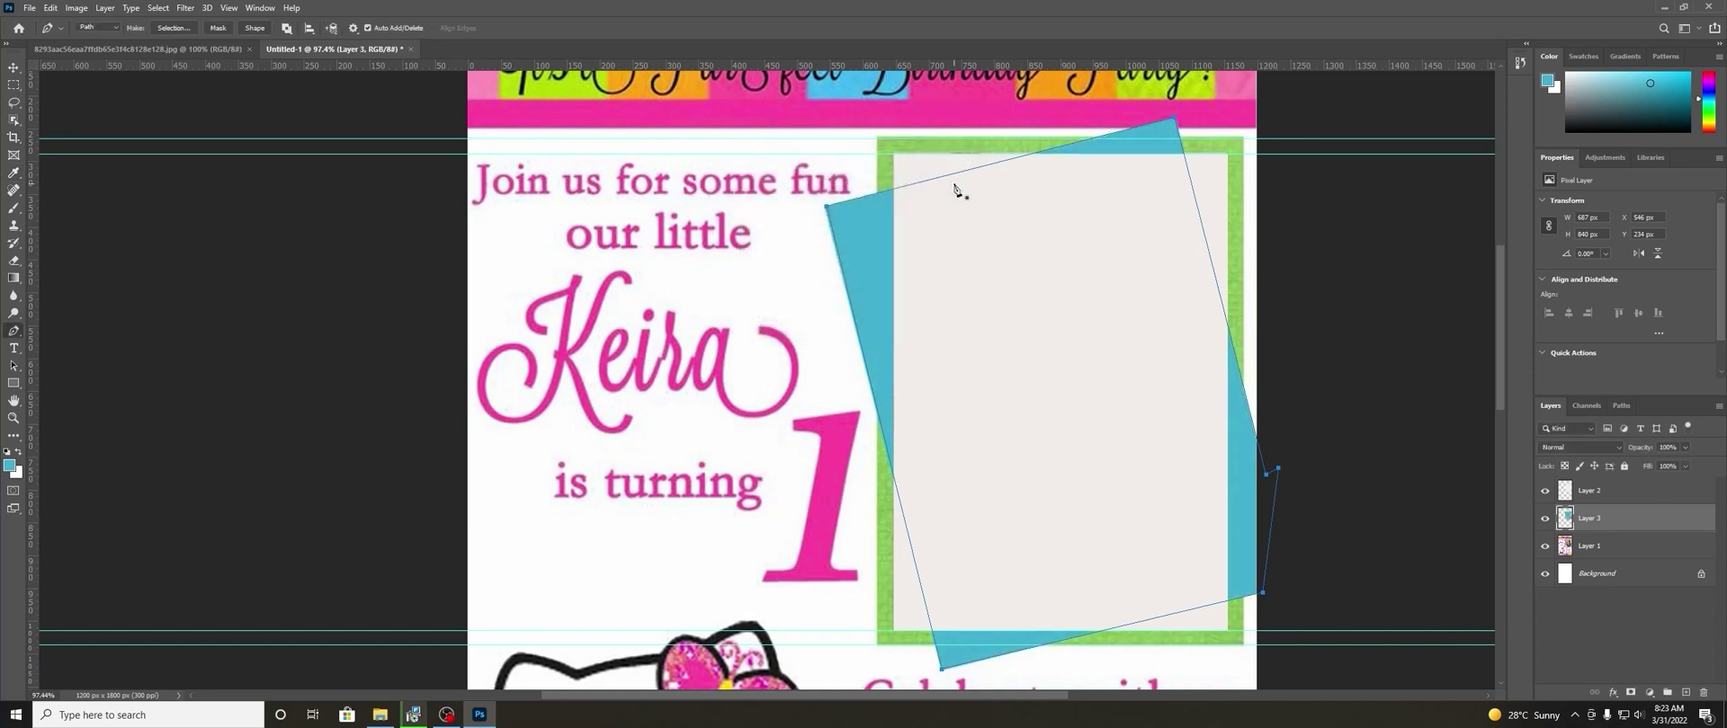
Convert the path to a selection and delete the leftover path.
right_click(1099, 394)
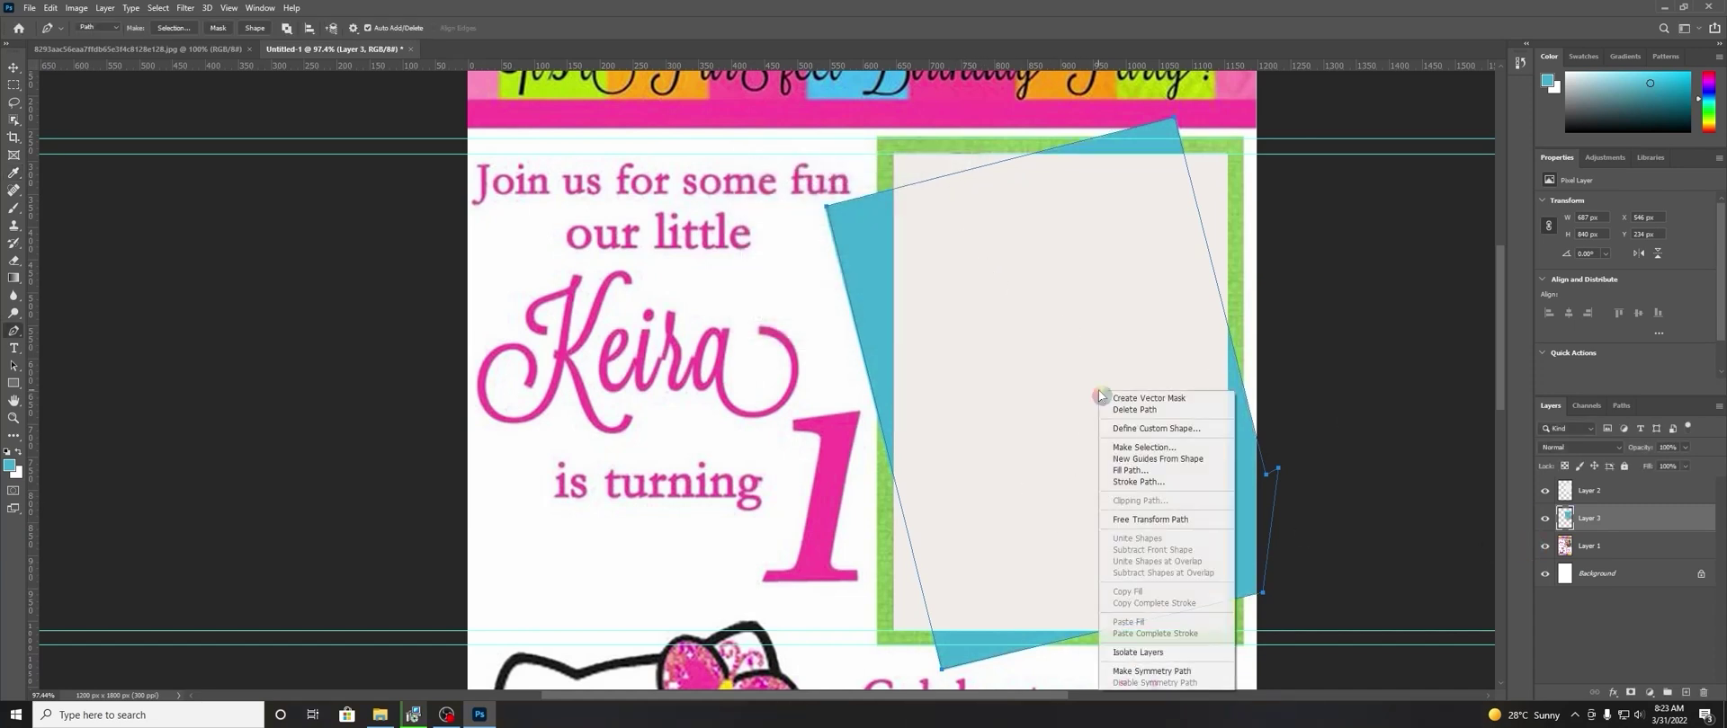
left_click(1160, 447)
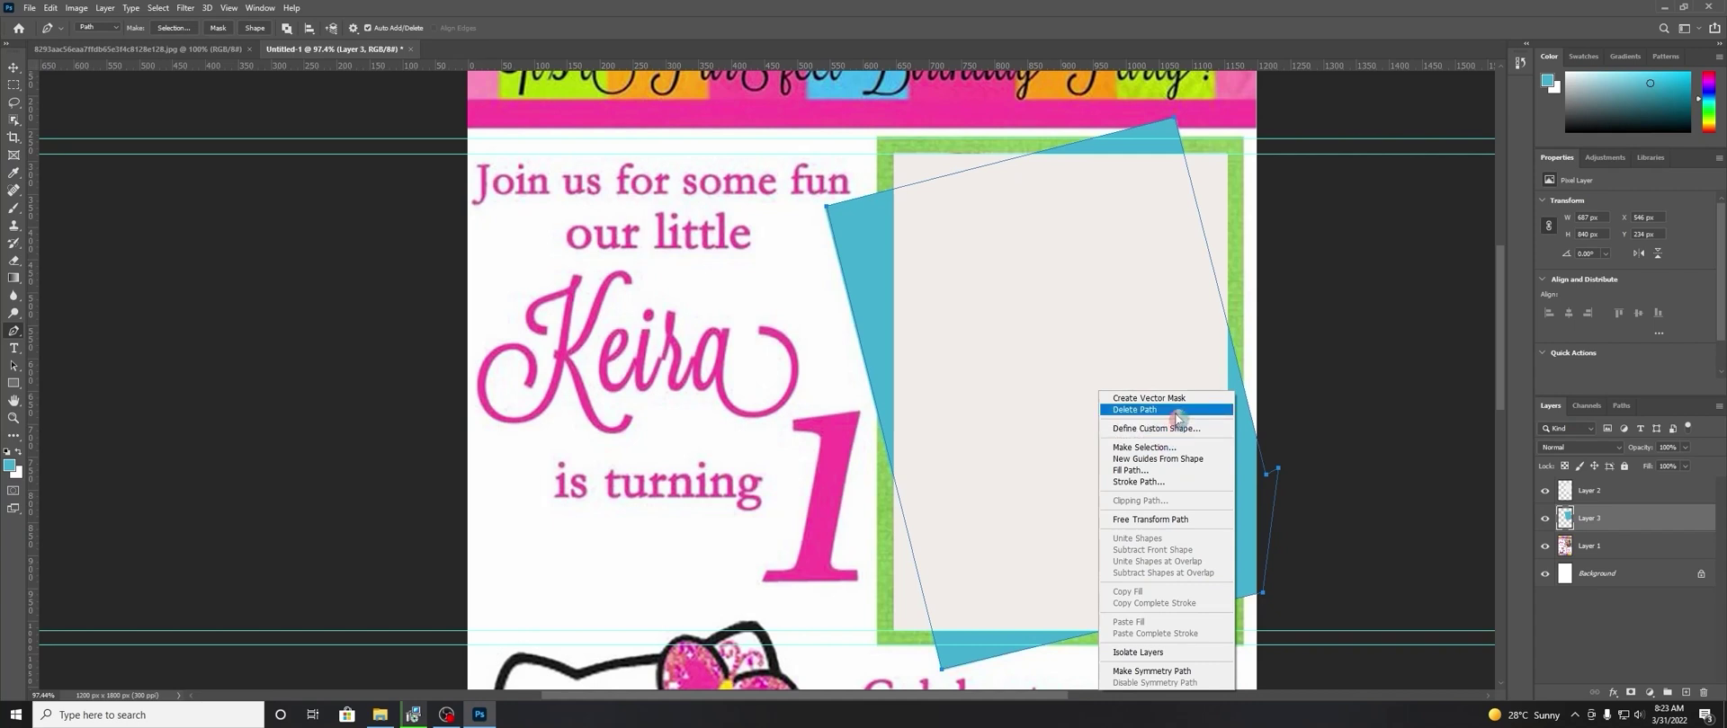
left_click(1173, 410)
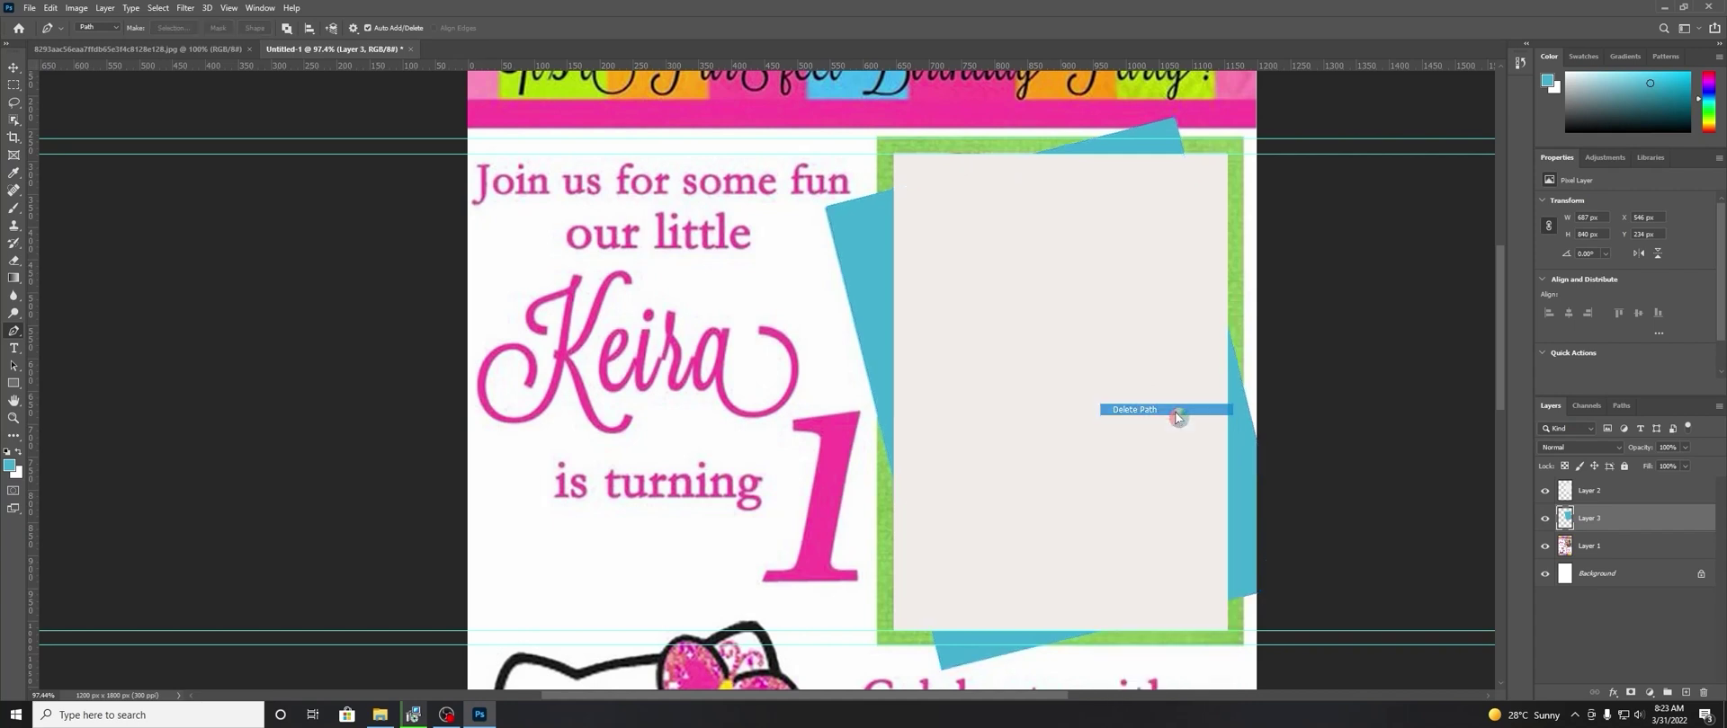
left_click(1624, 546)
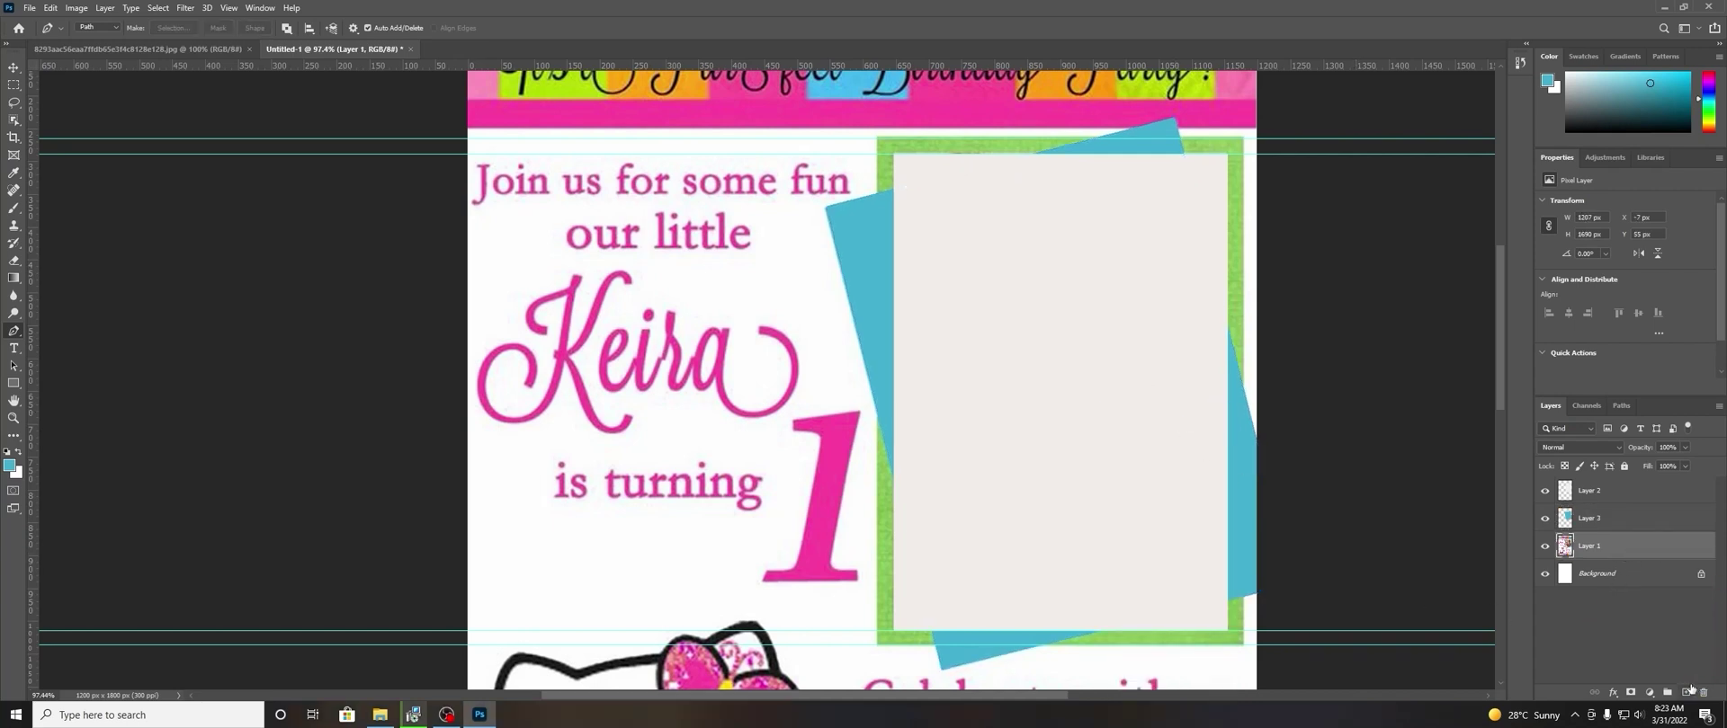
On a new layer, sample the frame's green and marquee-select a rectangle over the frame.
left_click(1686, 693)
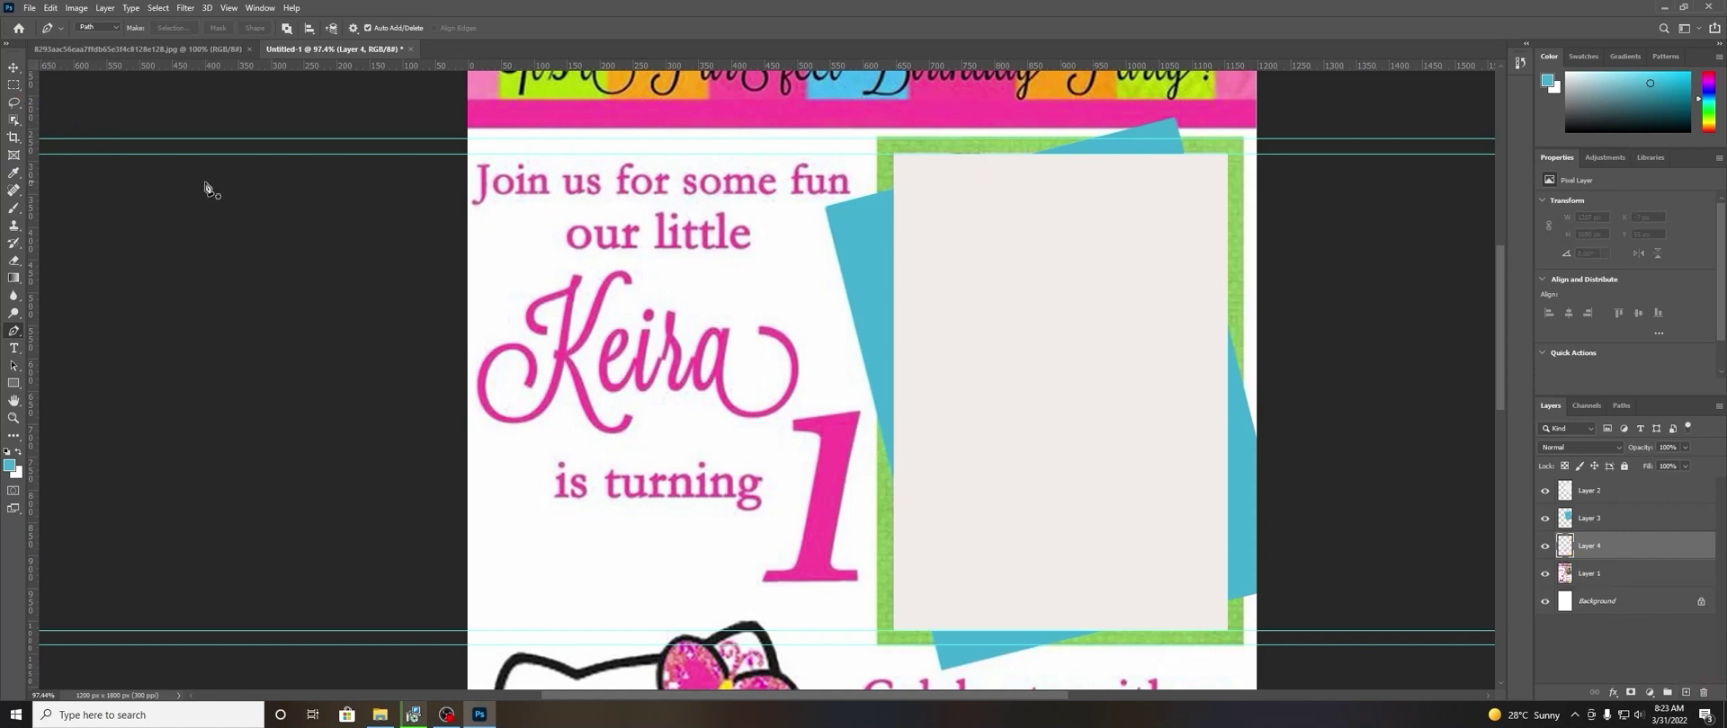
left_click(13, 208)
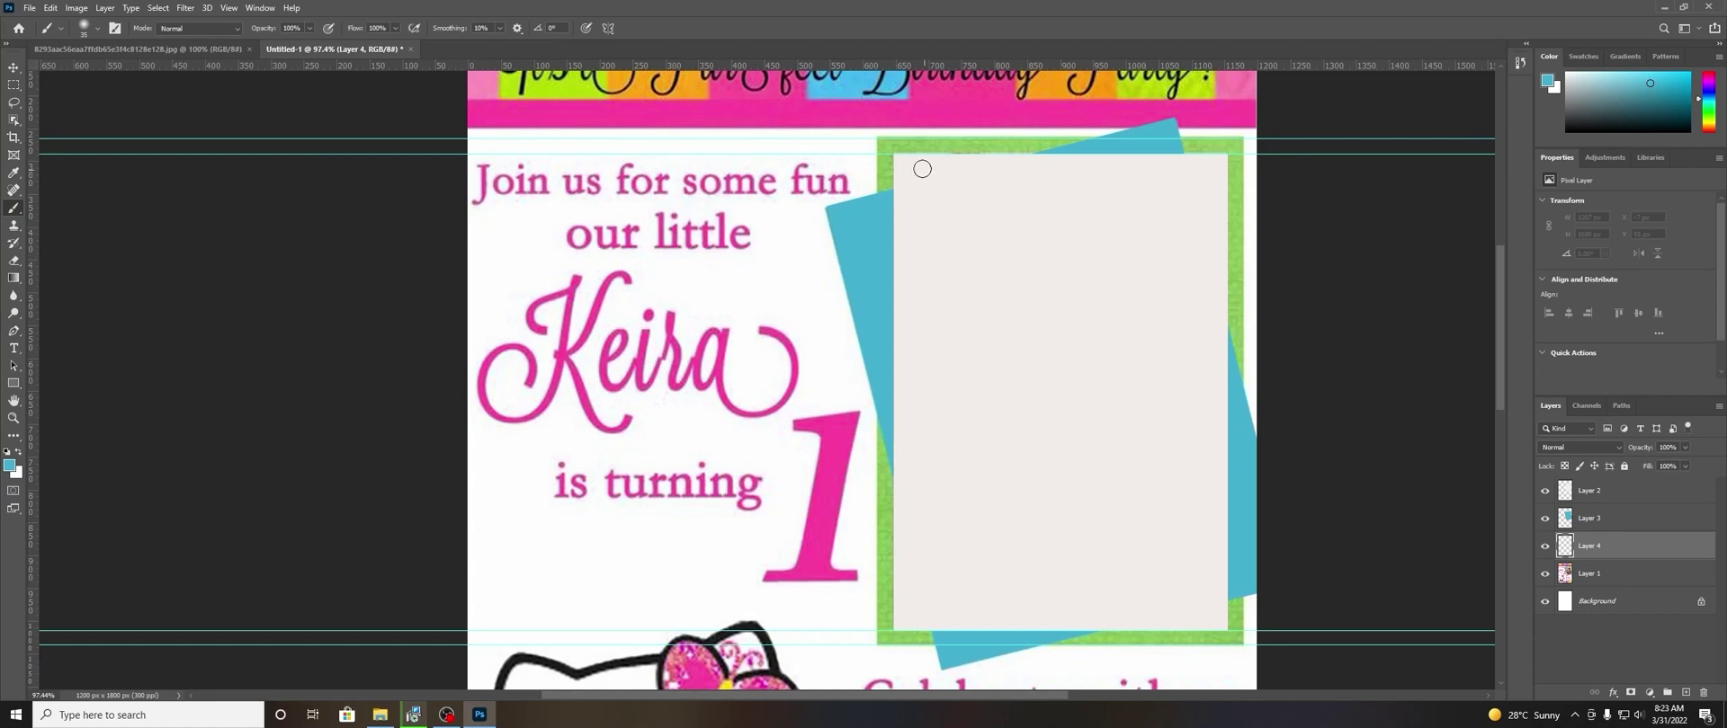
left_click(886, 171, "alt")
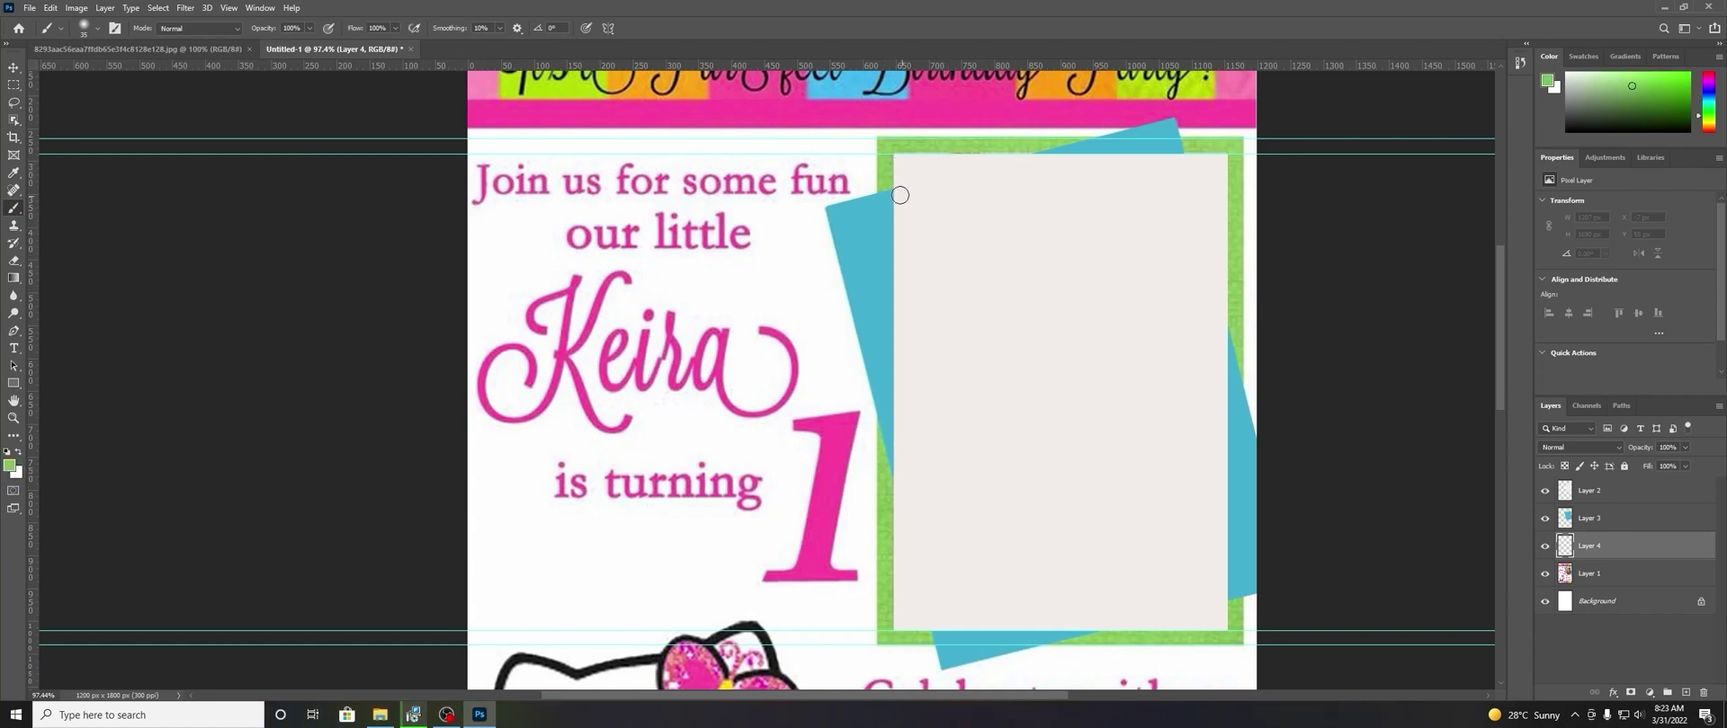
left_click(16, 86)
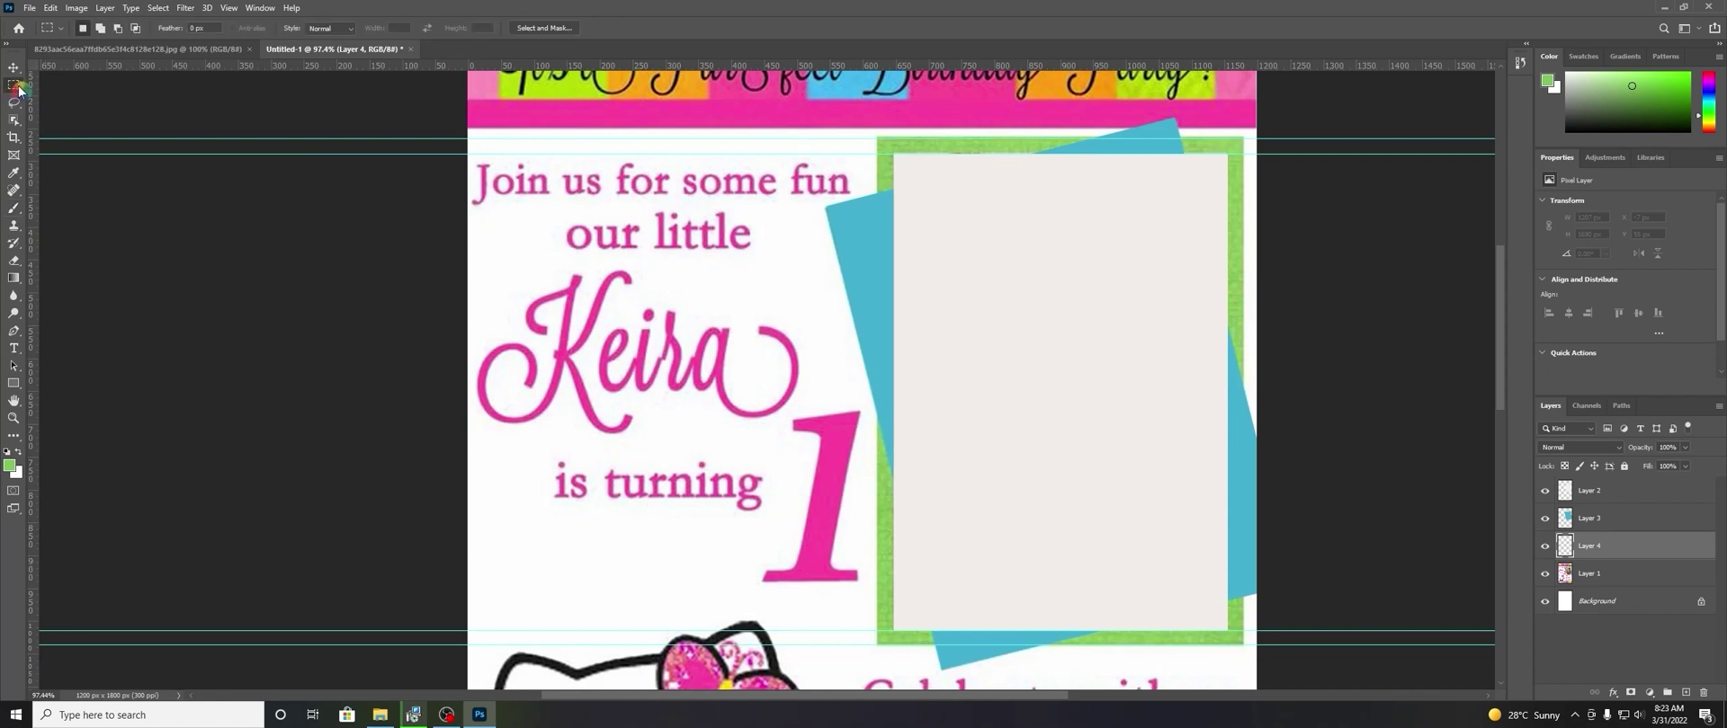
left_click_drag(876, 138, 1244, 646)
Fill the frame selection with solid green 7fc35b.
right_click(1174, 404)
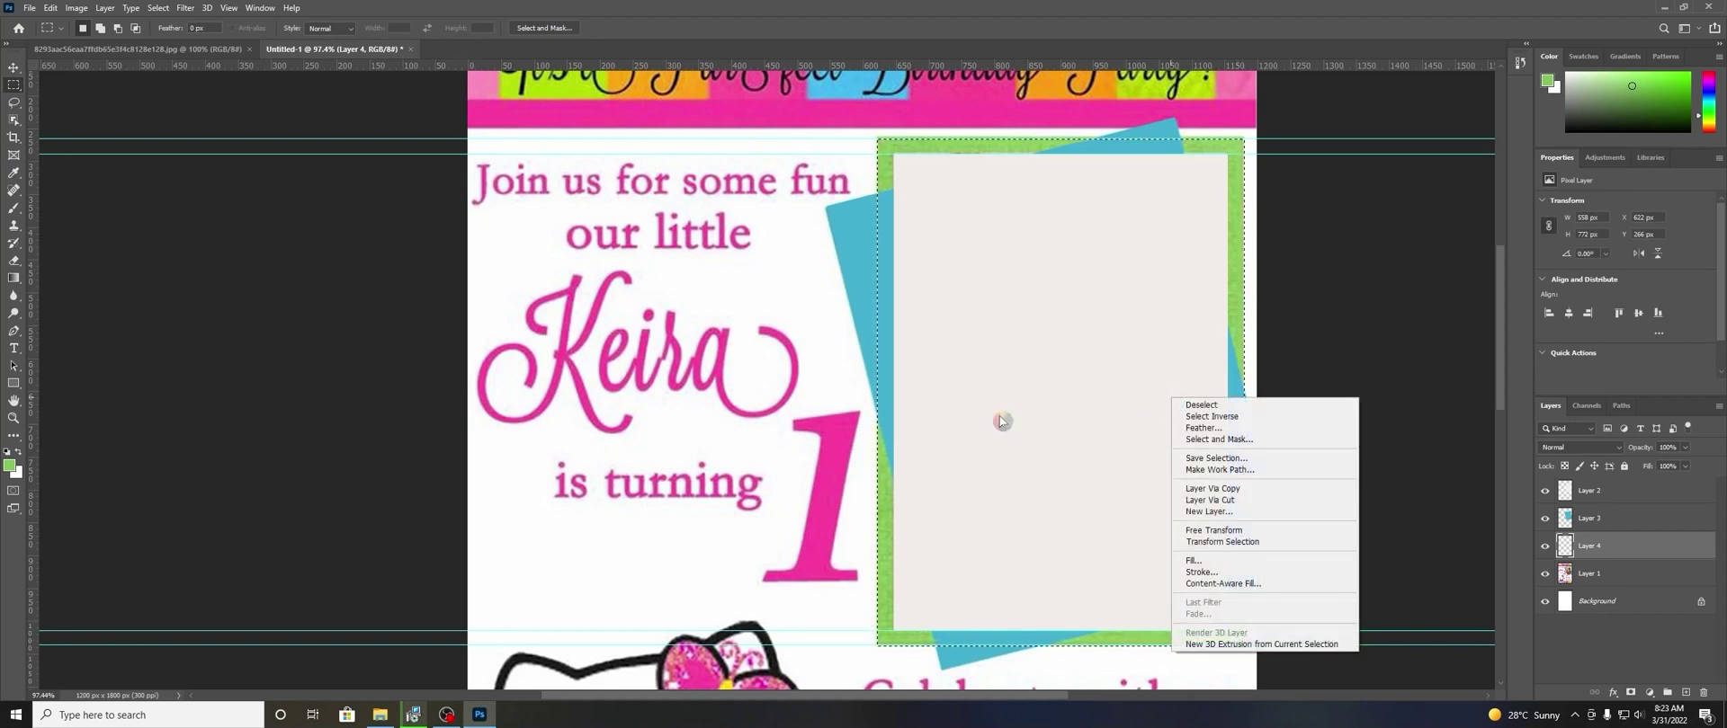
right_click(884, 507)
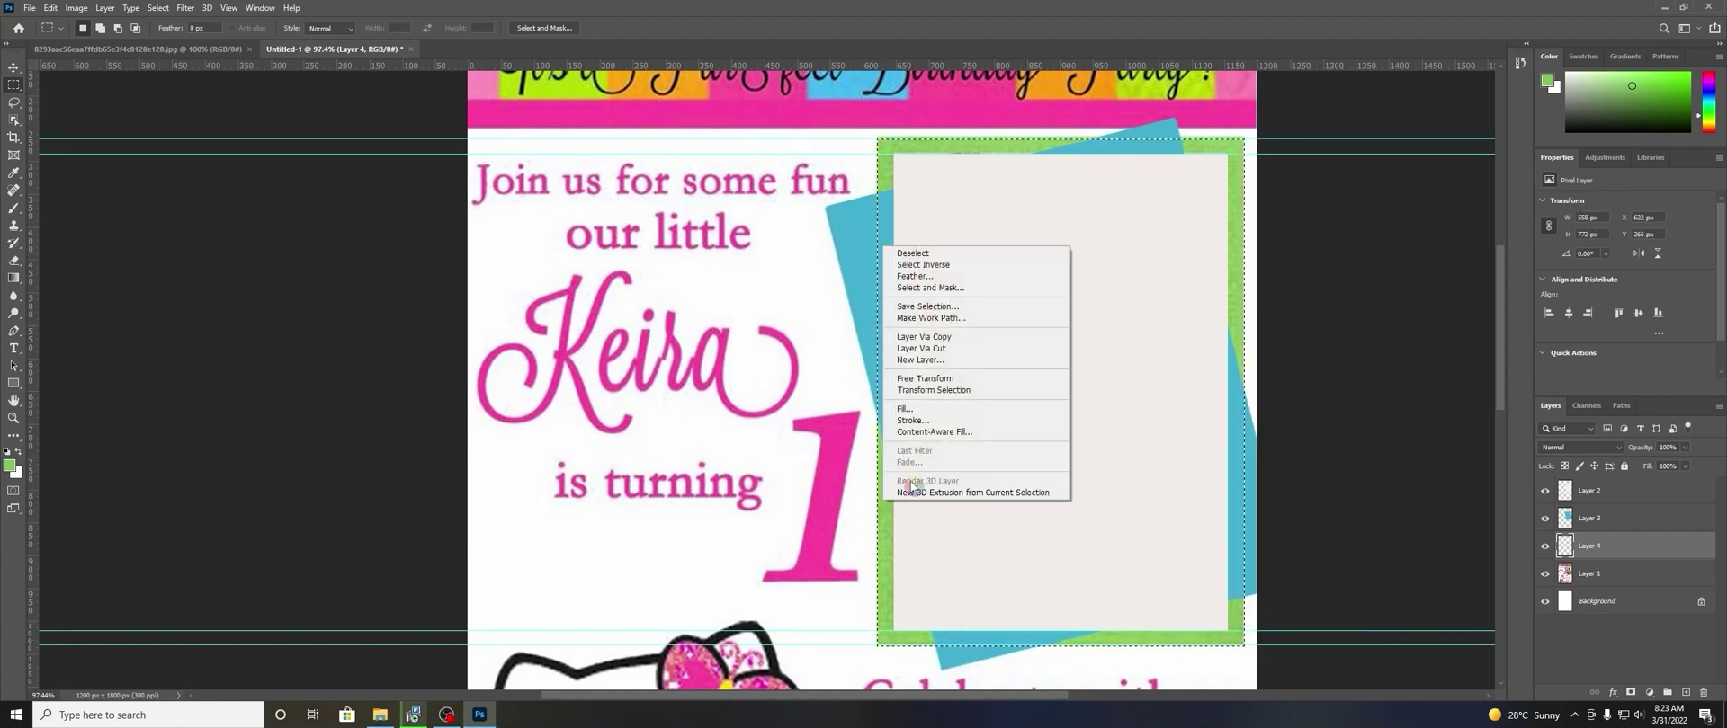
left_click(922, 408)
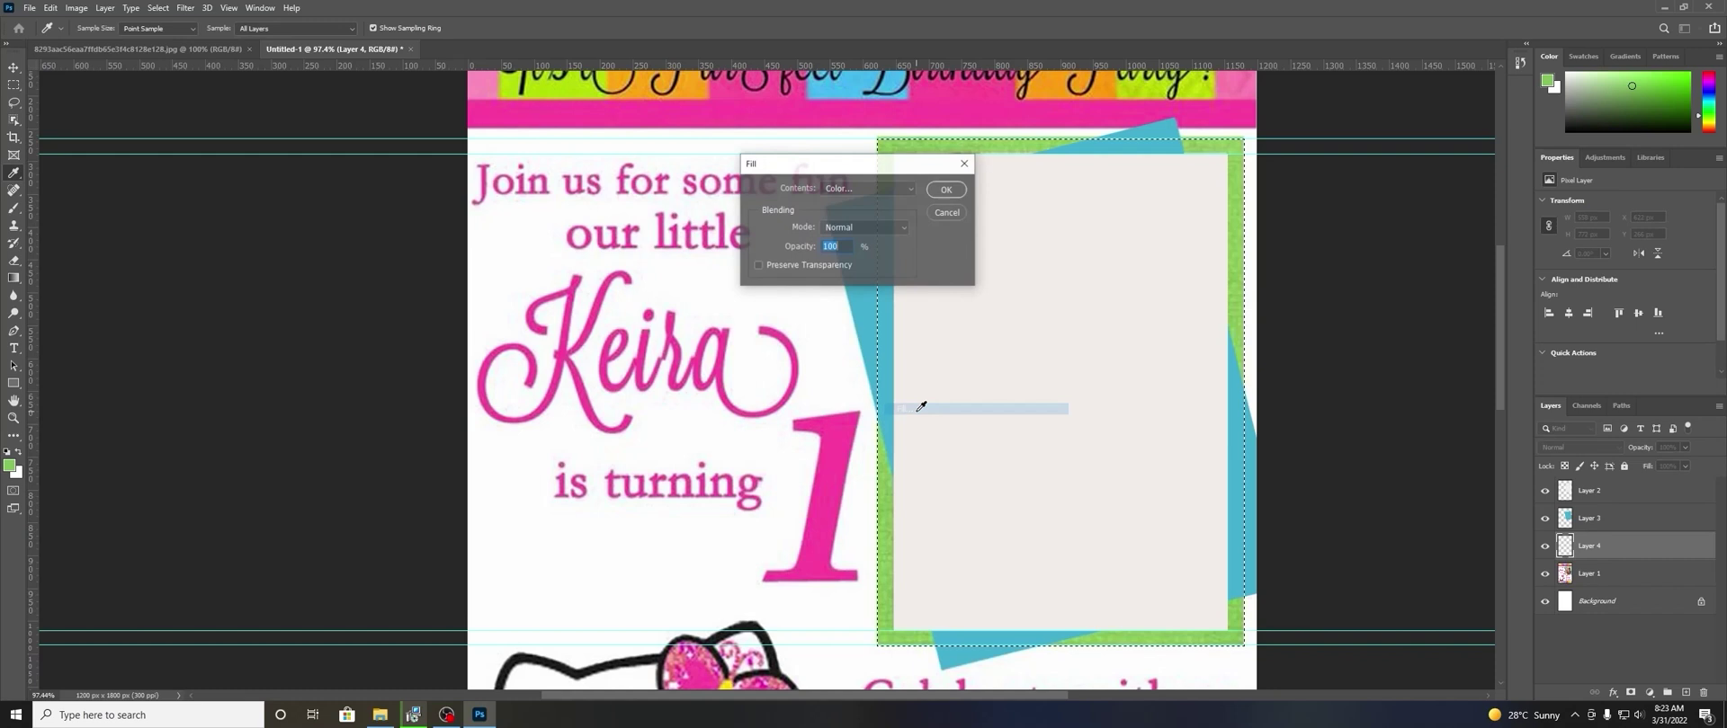
left_click(896, 189)
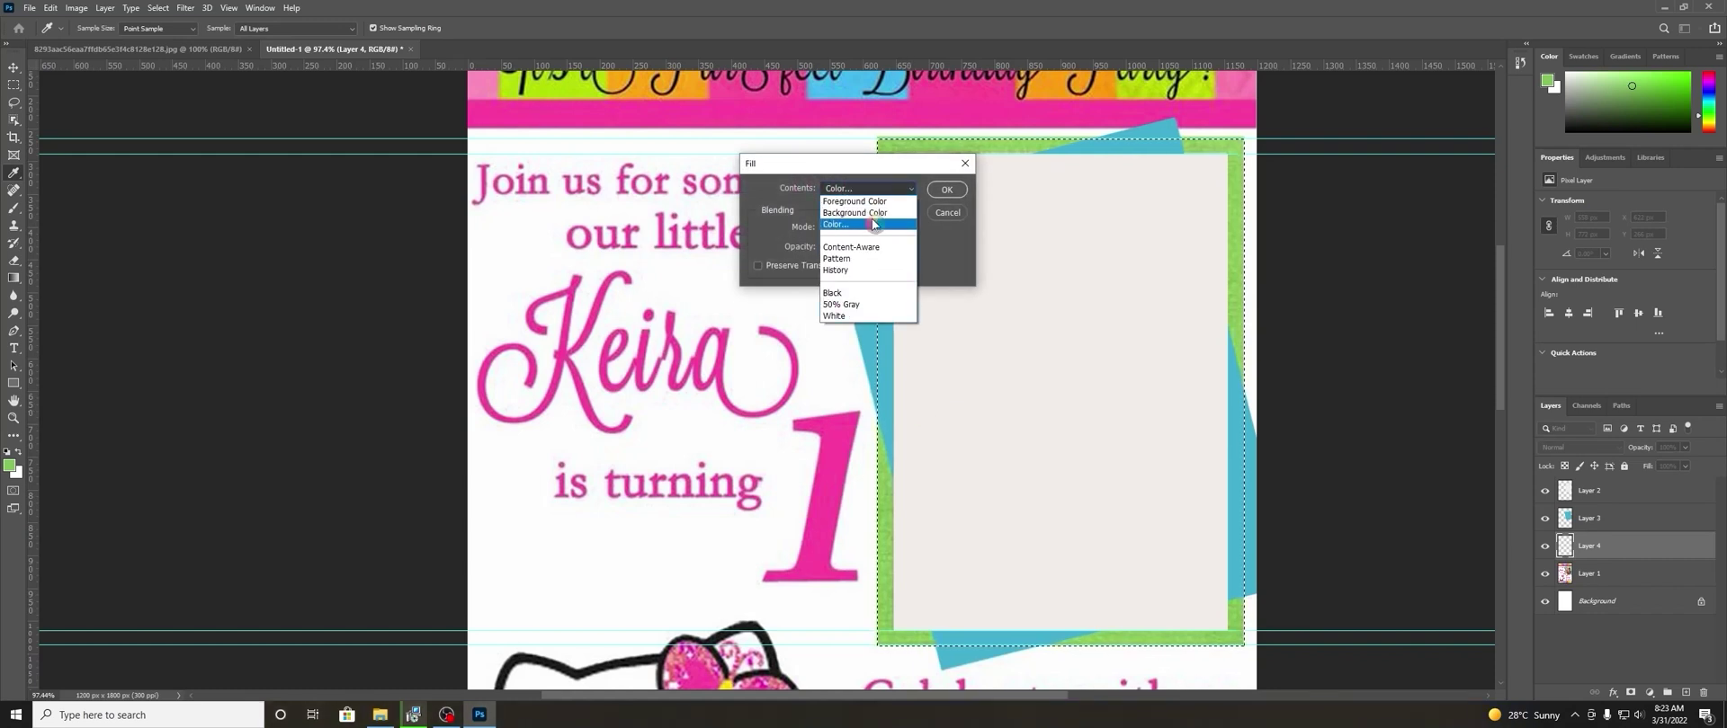
left_click(870, 224)
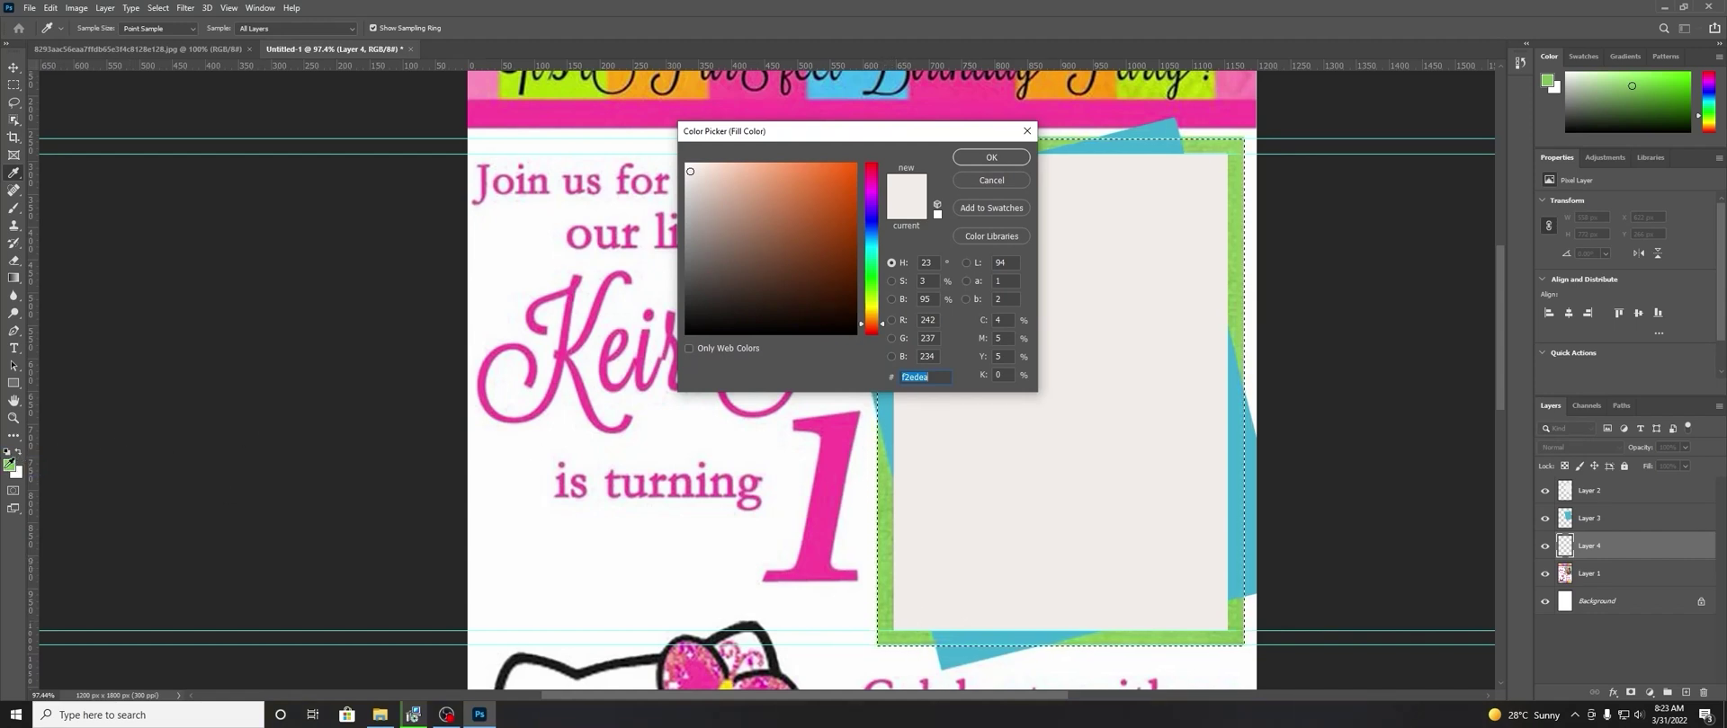
type("7fc35b")
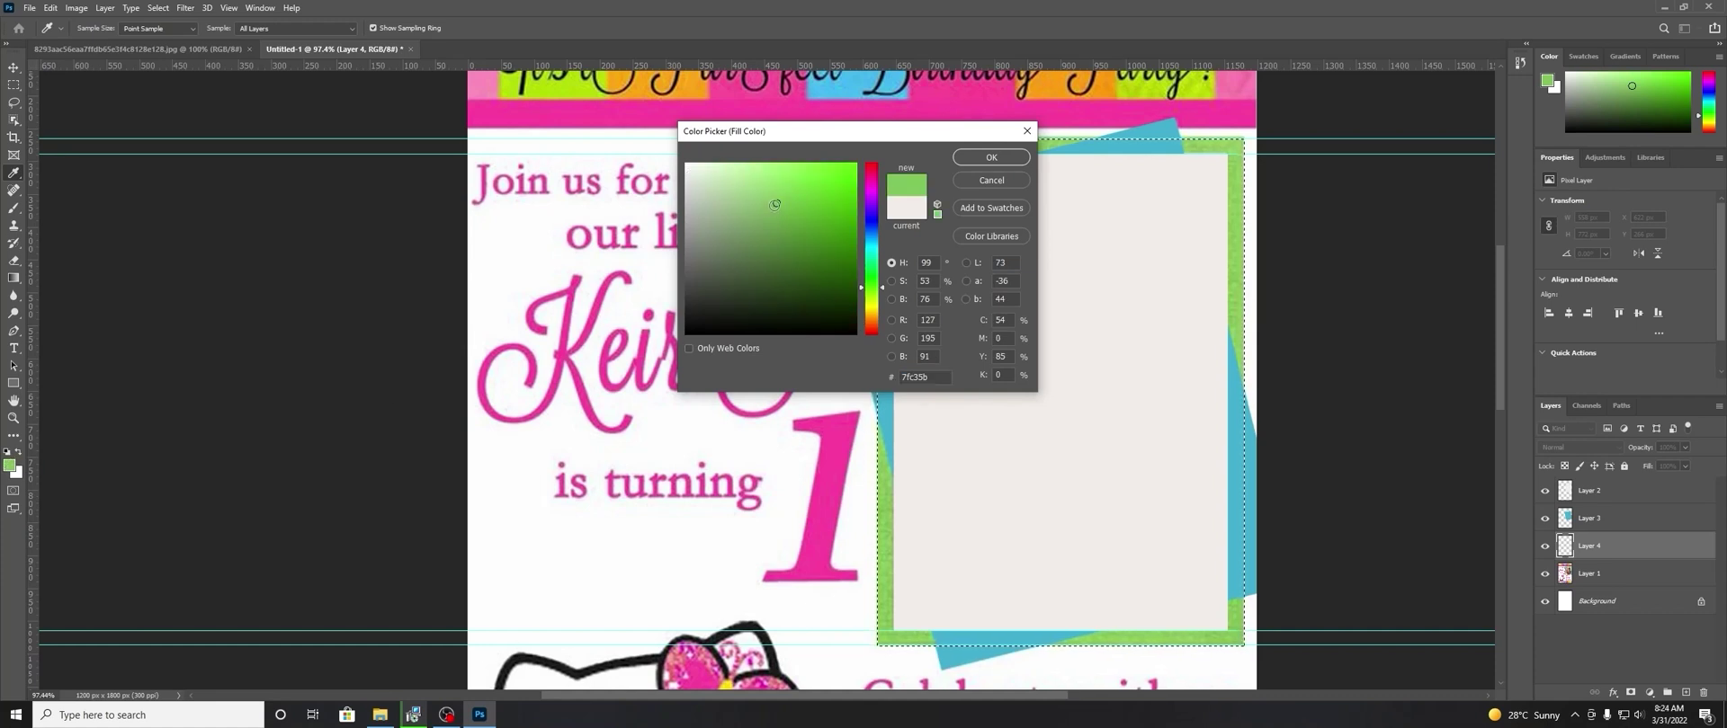
left_click(1000, 156)
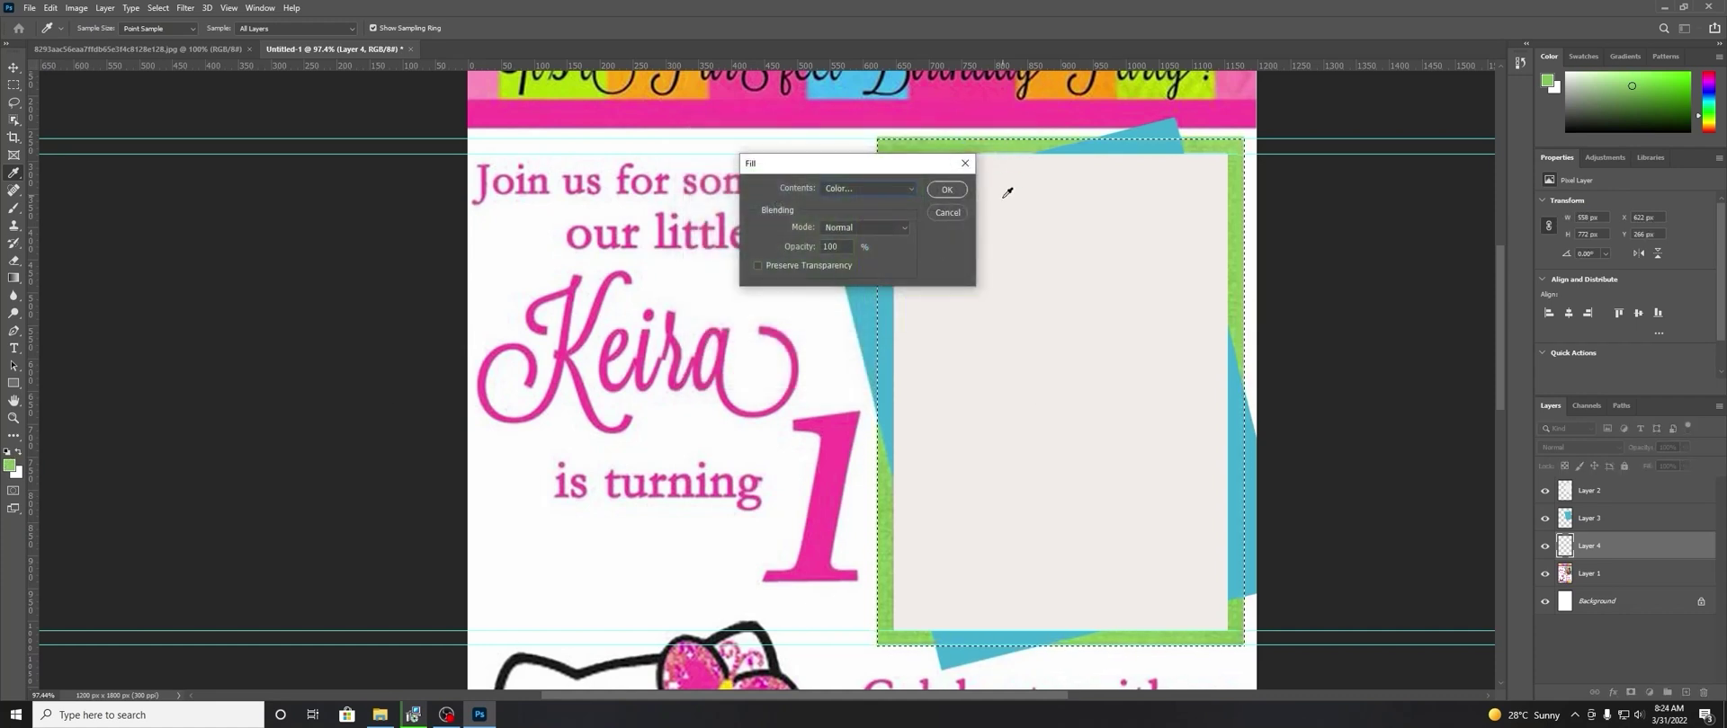
left_click(952, 191)
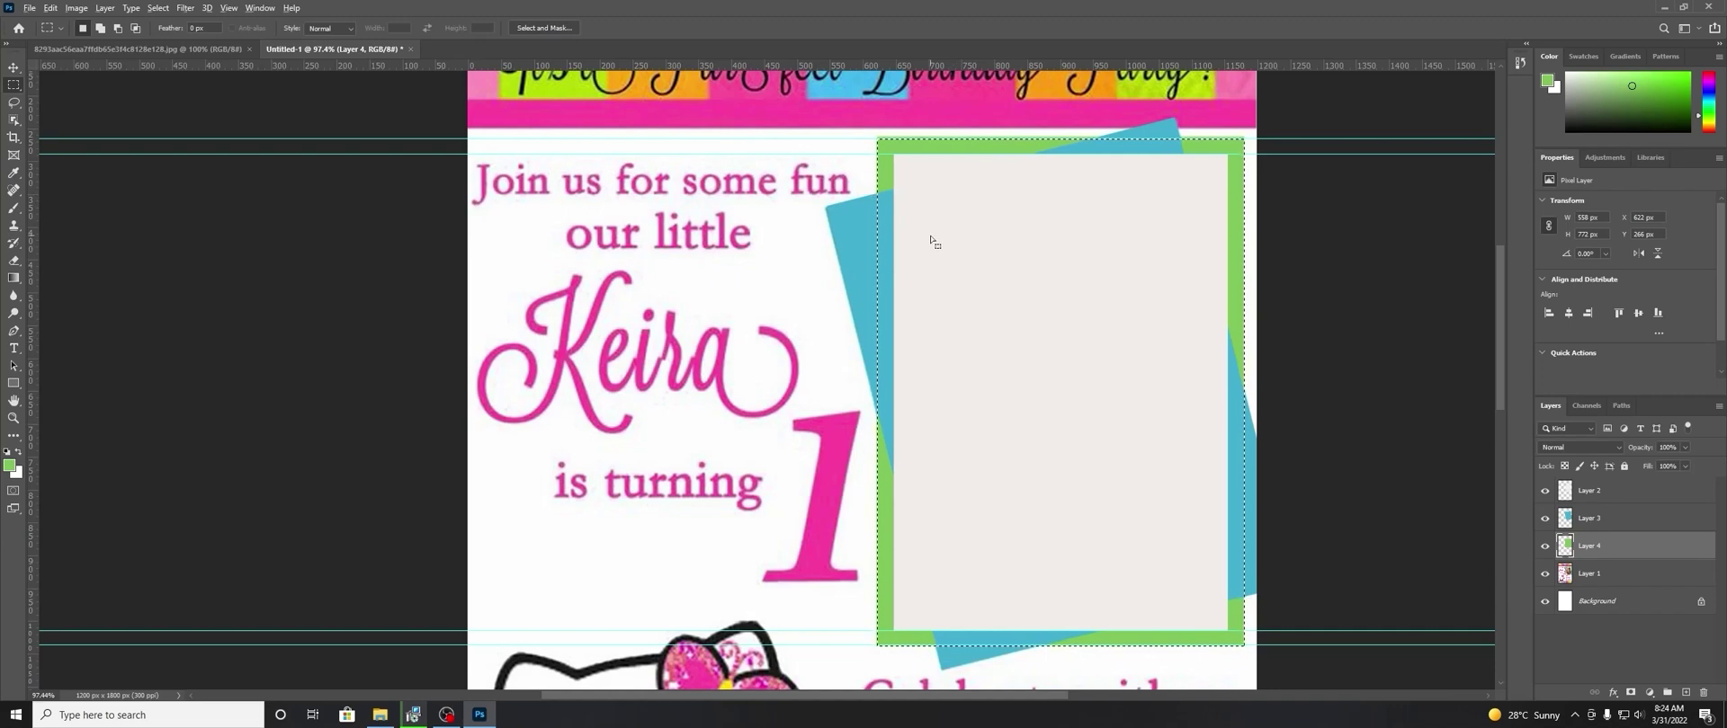
scroll(926, 238, "down", 3, "alt")
key("m")
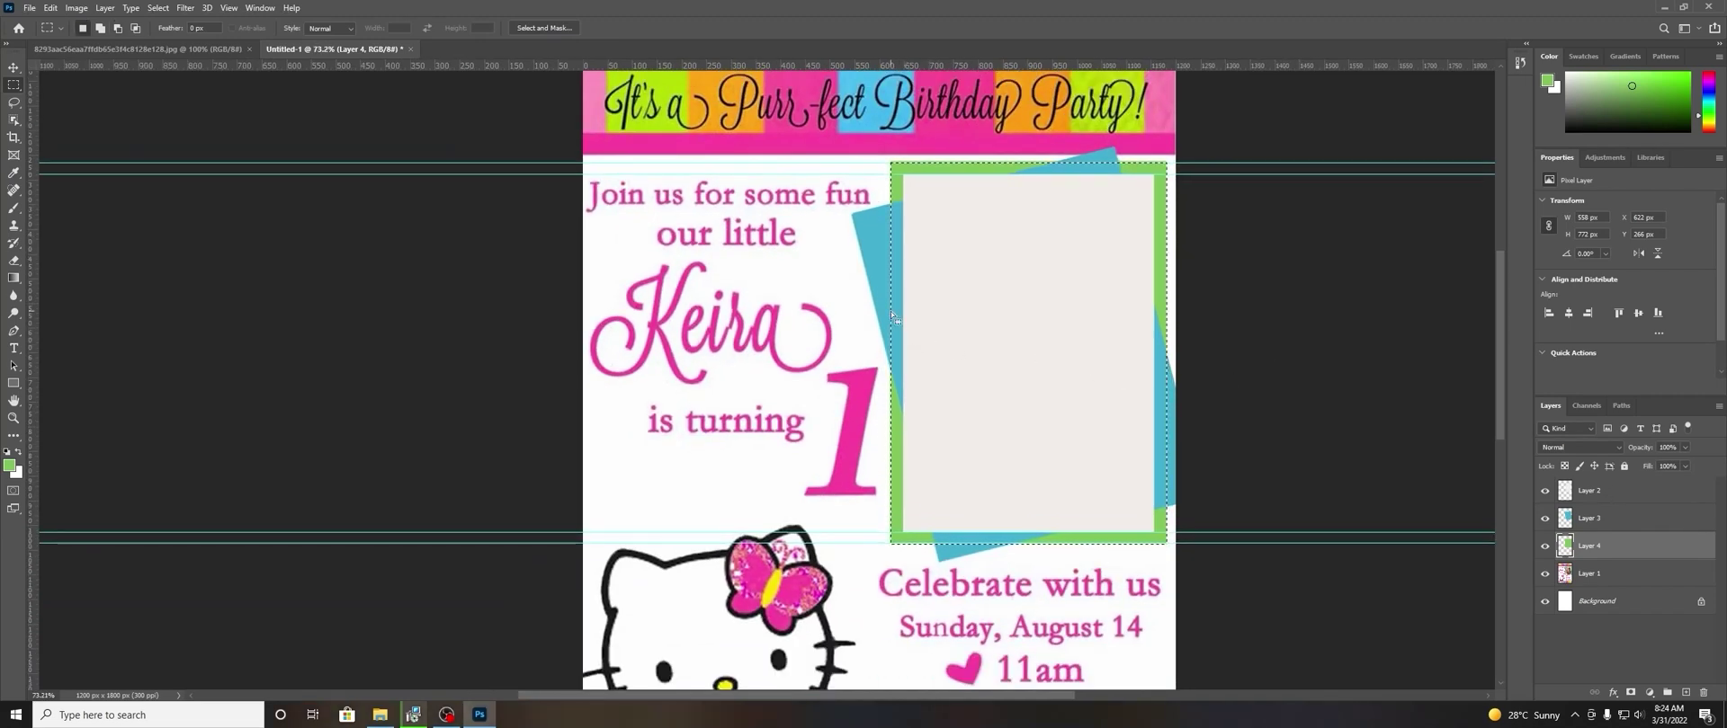
right_click(898, 311)
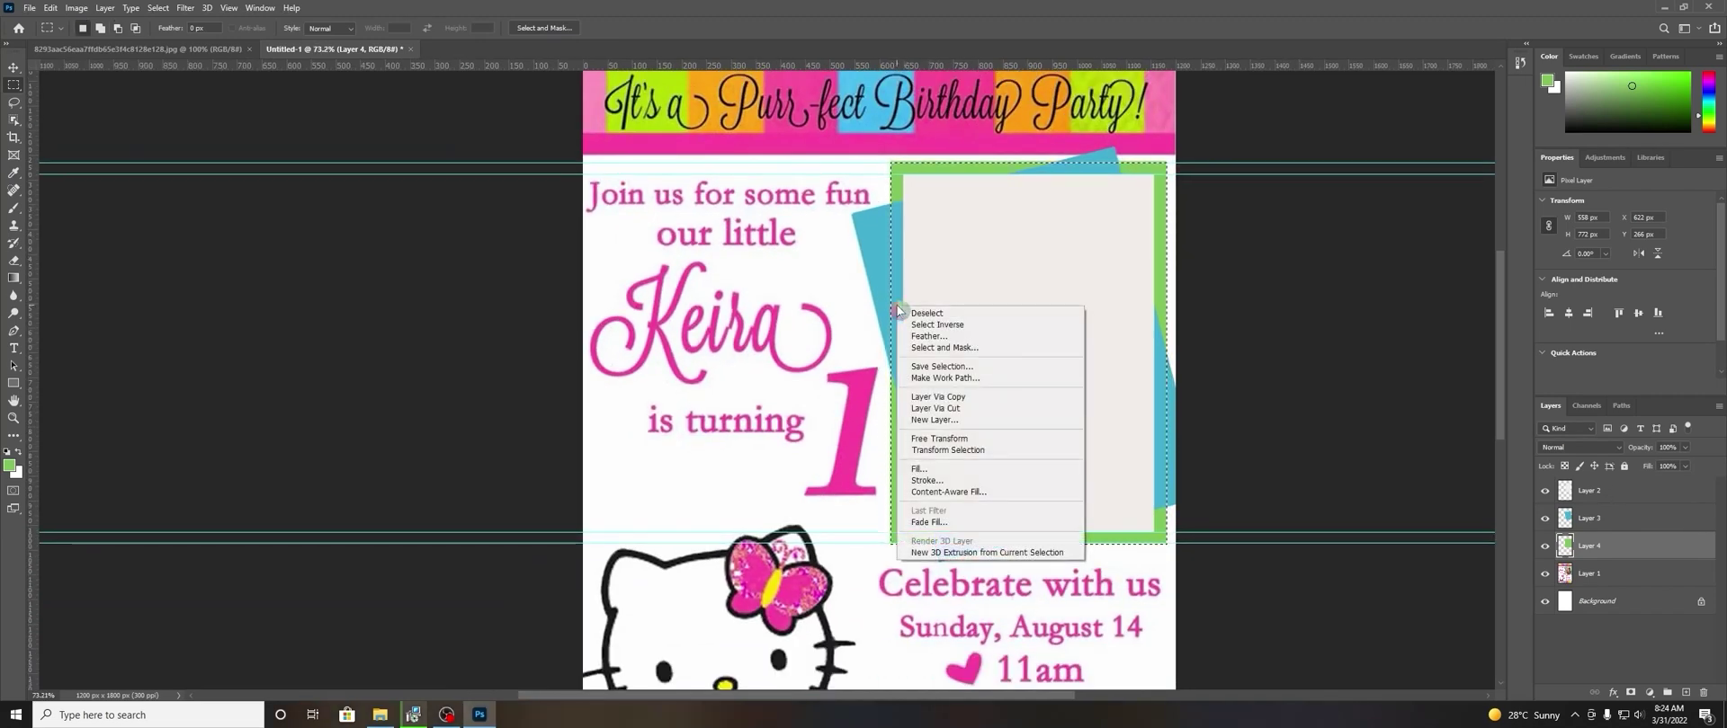
left_click(944, 313)
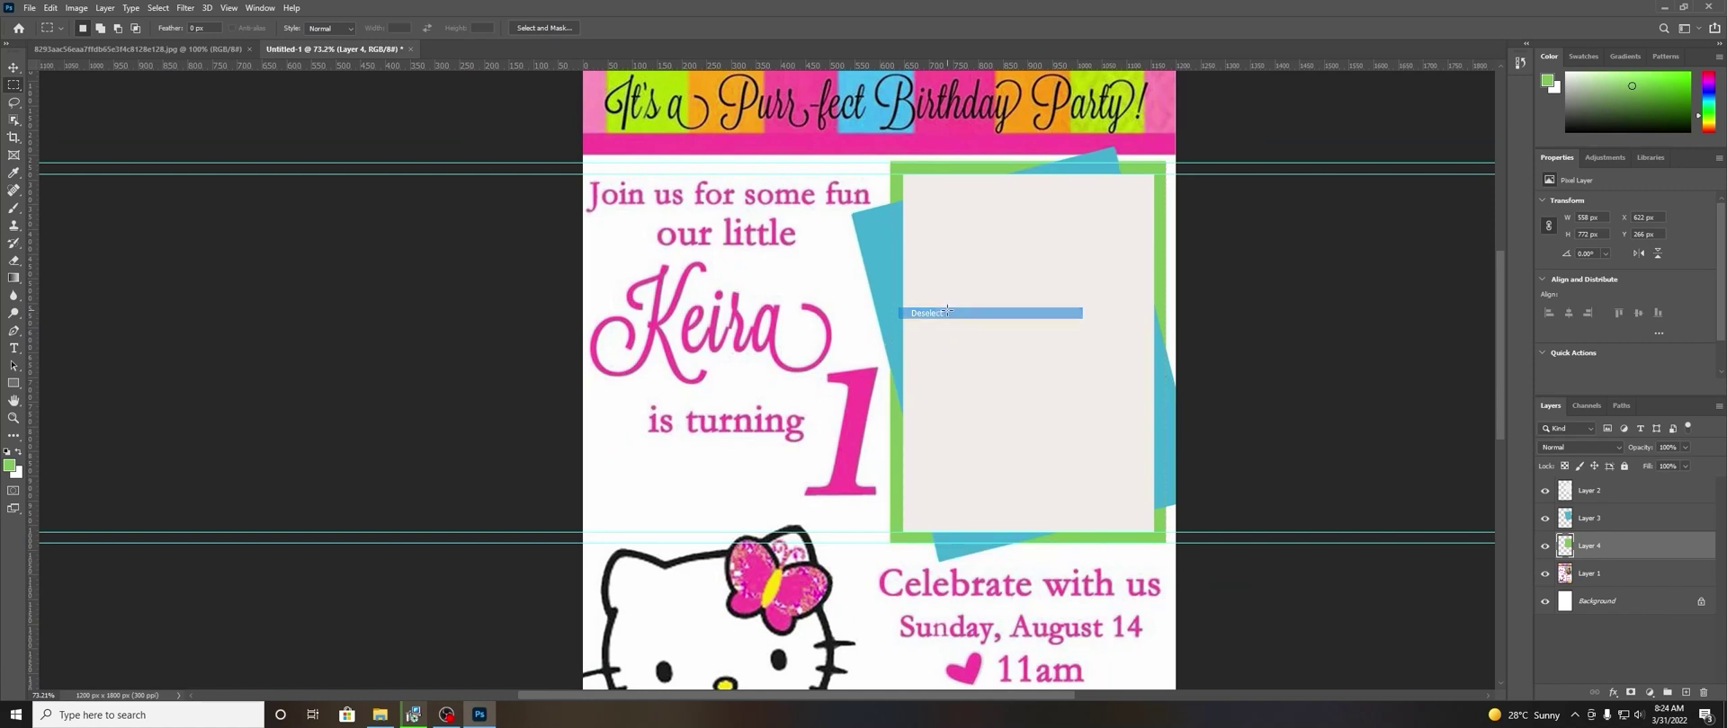
left_click(1545, 573)
key("ctrl+minus")
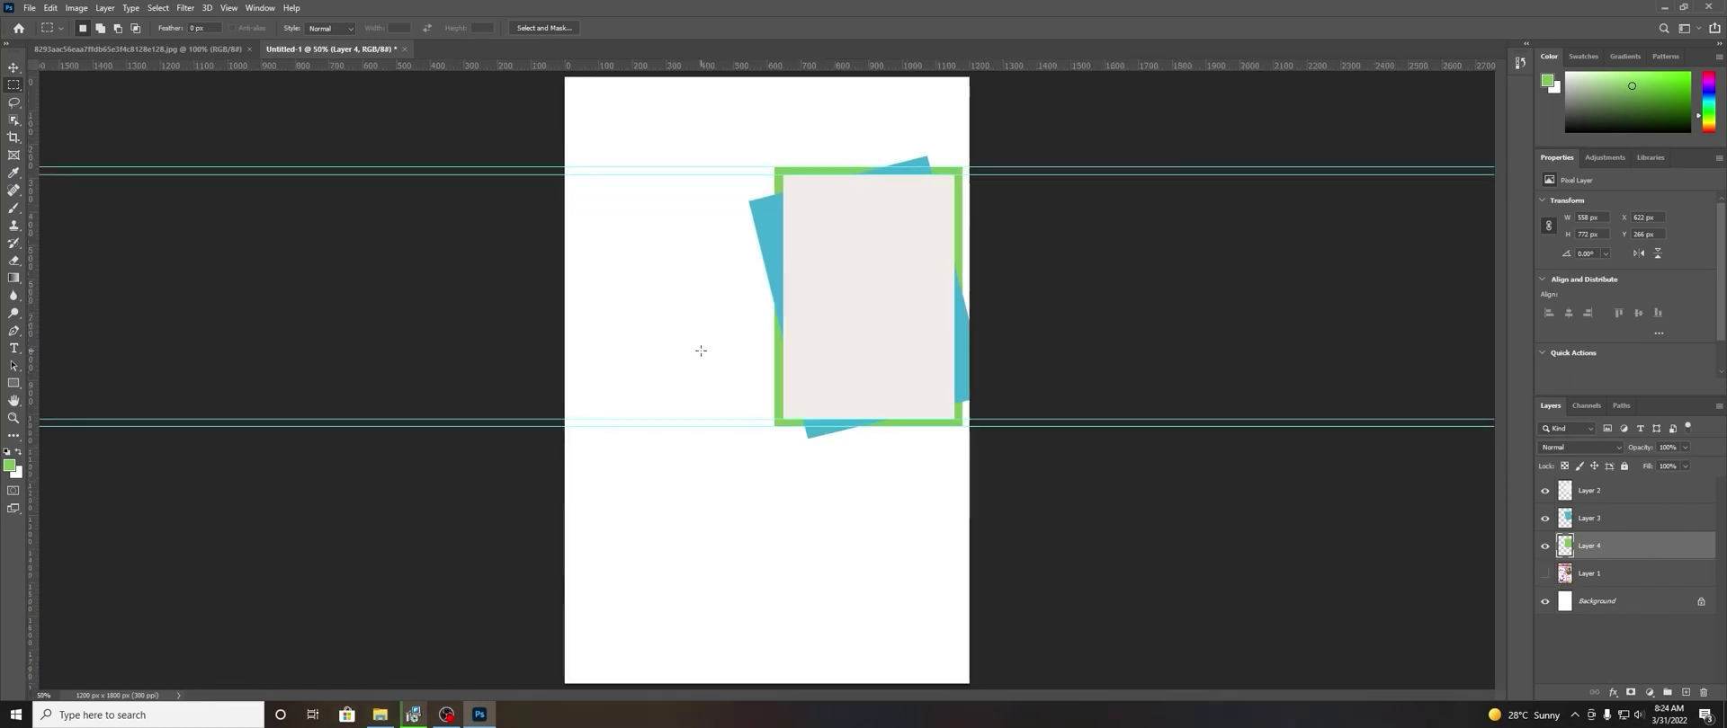
left_click_drag(789, 308, 871, 384)
left_click(1545, 574)
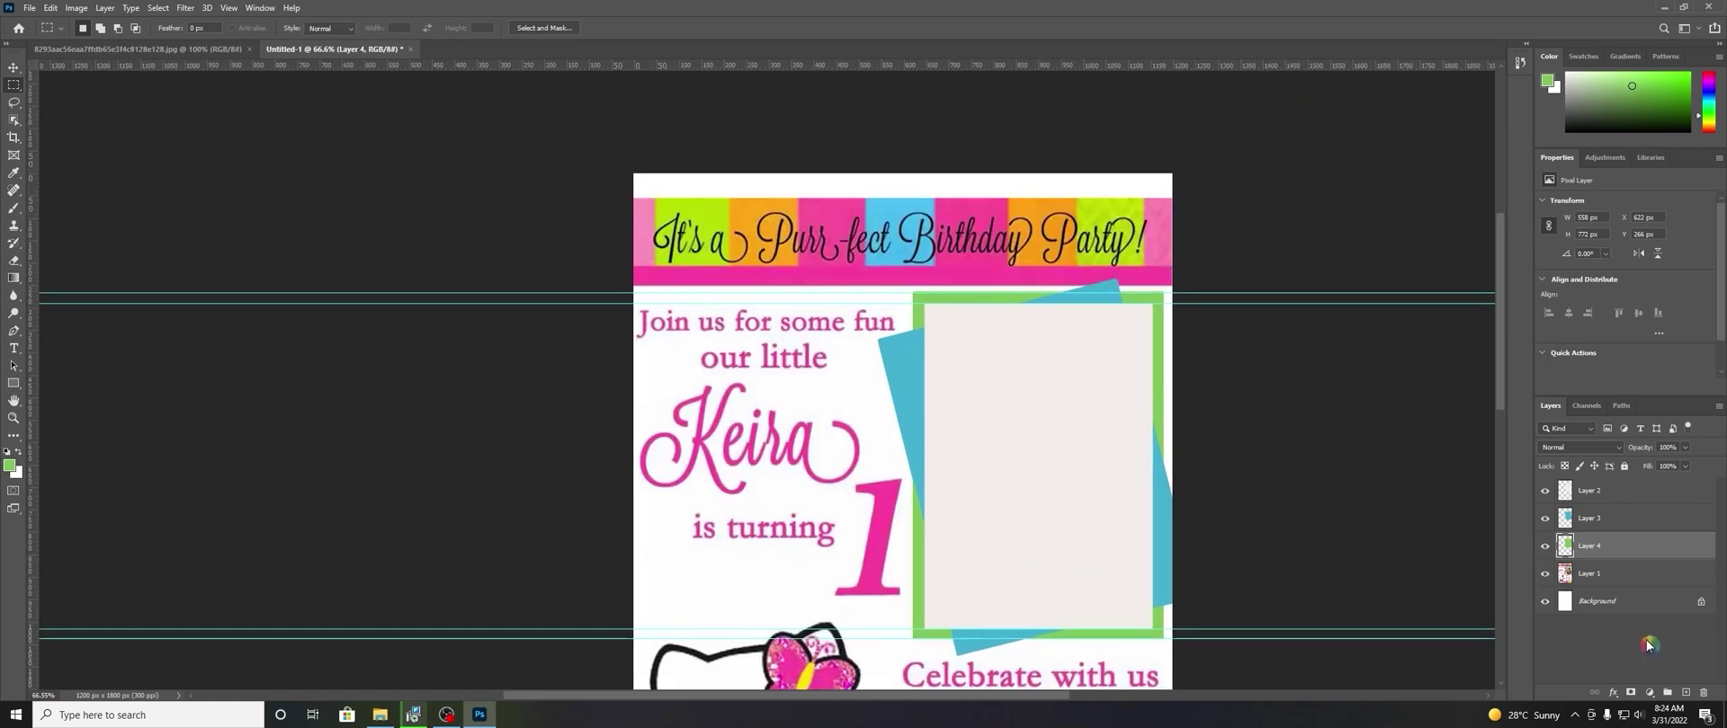
scroll(850, 247, "up", 2)
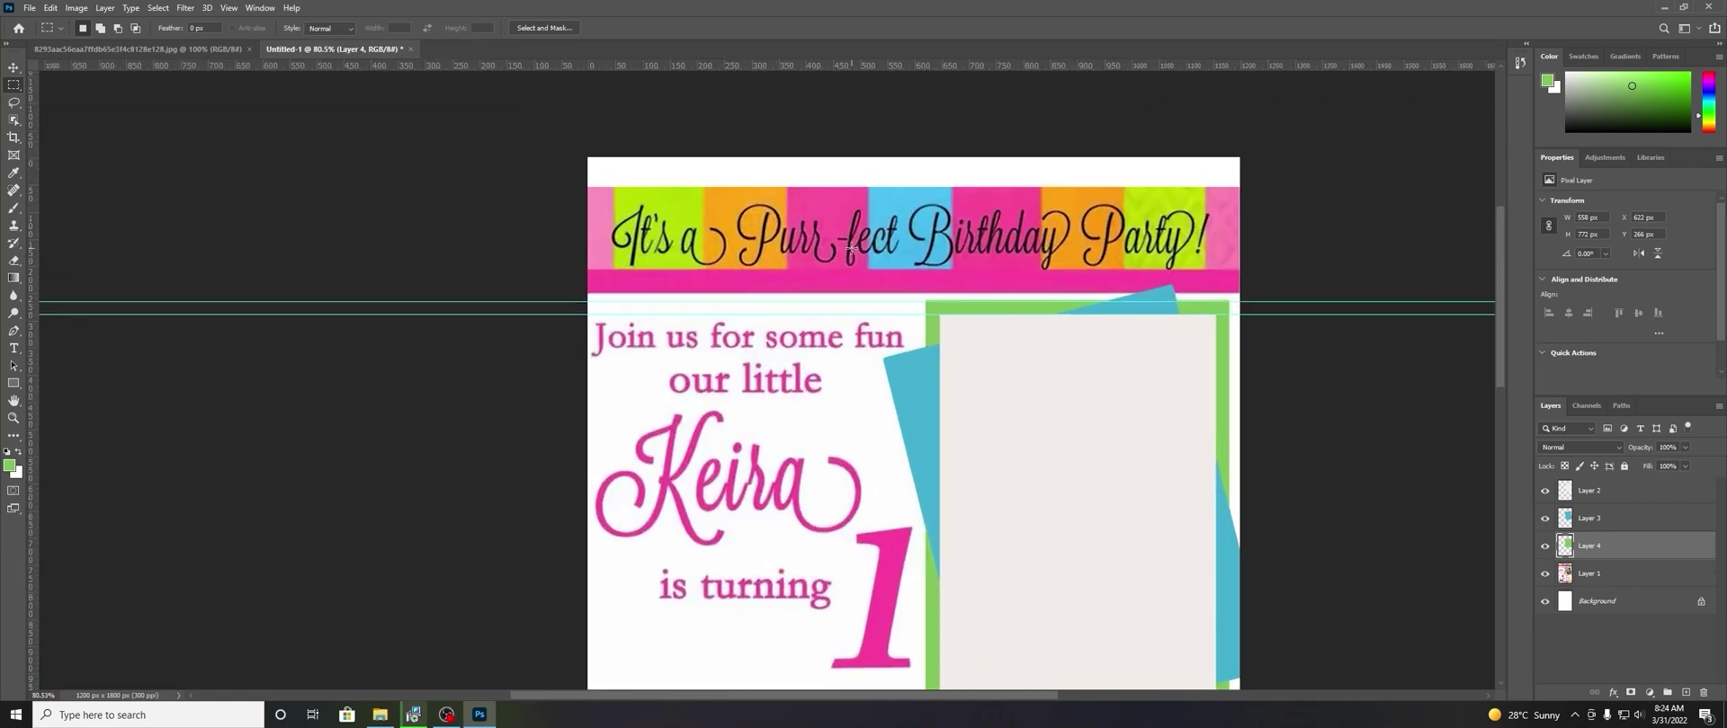
Place horizontal guides along the top banner's lower edge, one at about 251 px.
left_click(1633, 575)
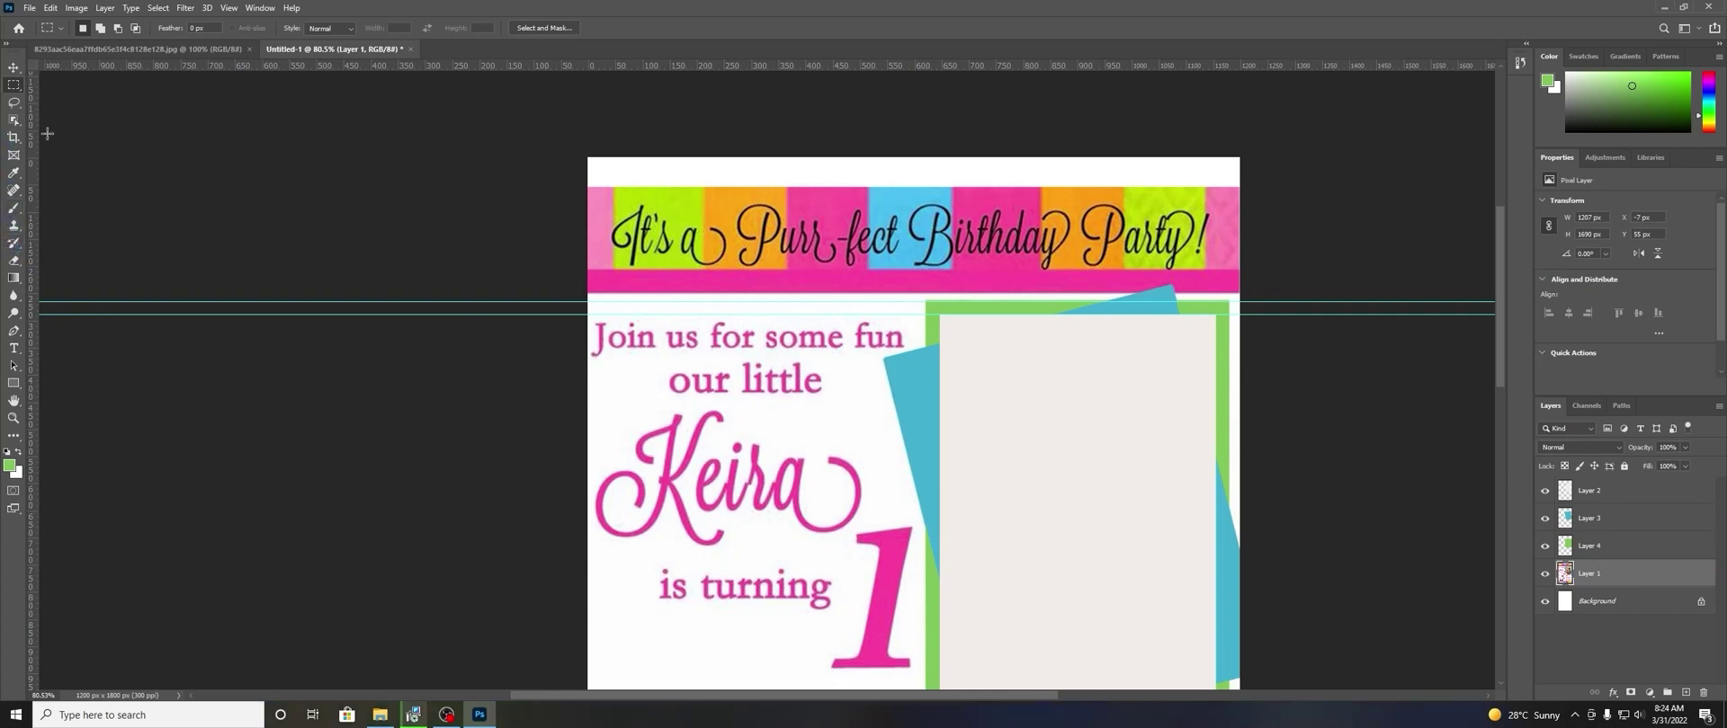
left_click_drag(998, 66, 1006, 274)
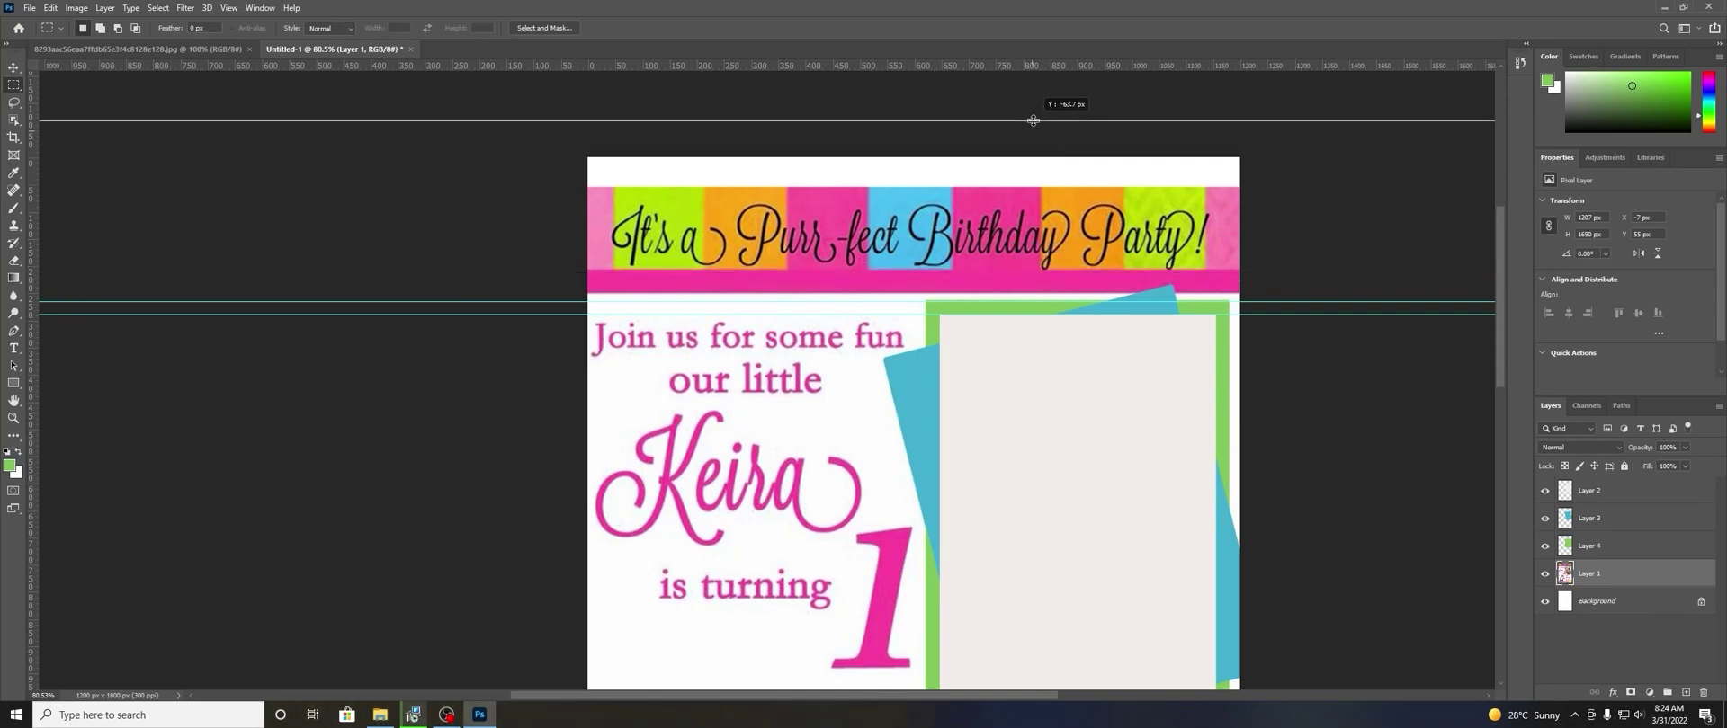
left_click_drag(1004, 274, 1025, 118)
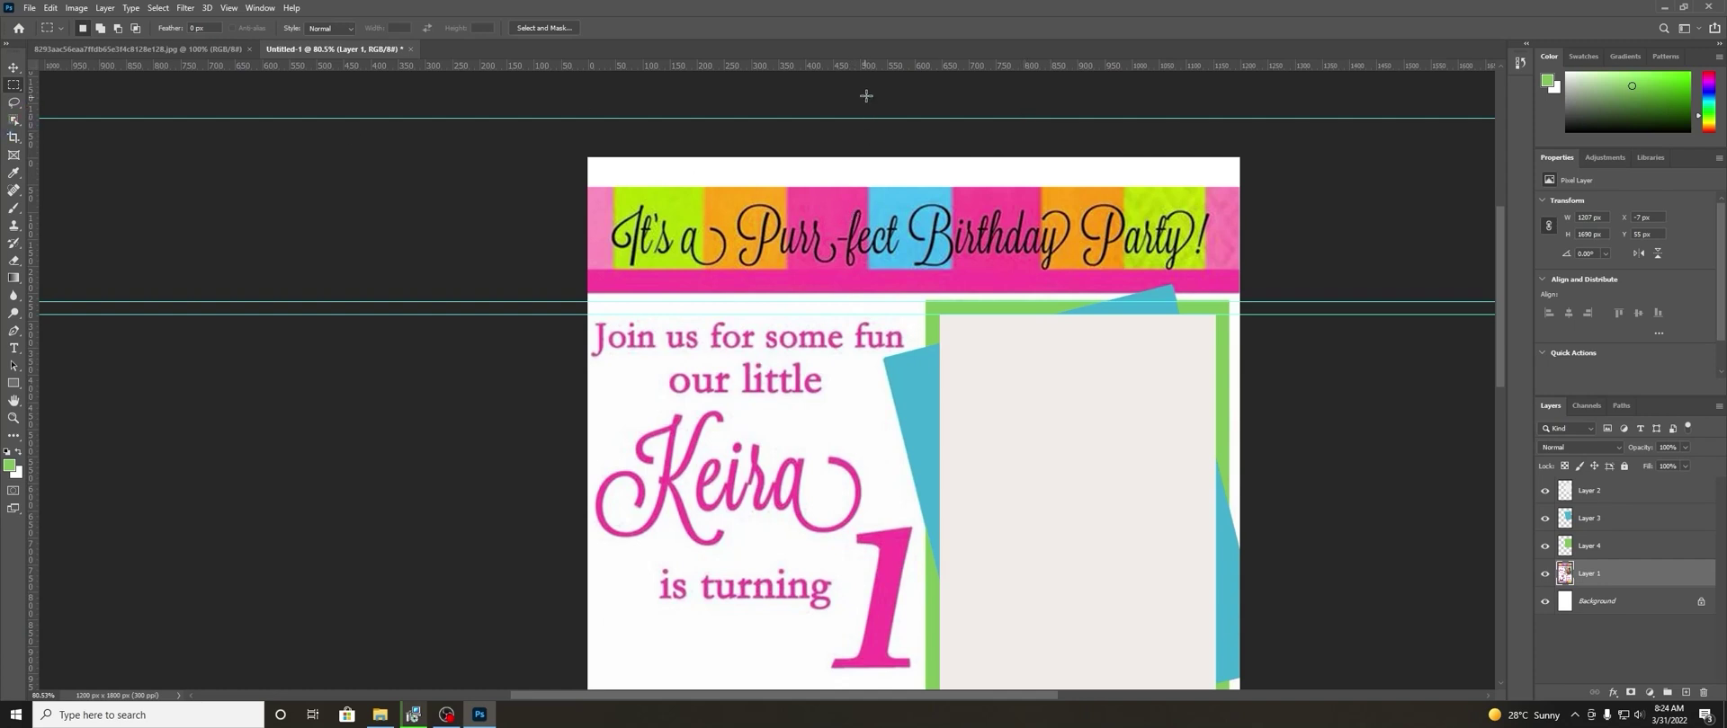
left_click(13, 68)
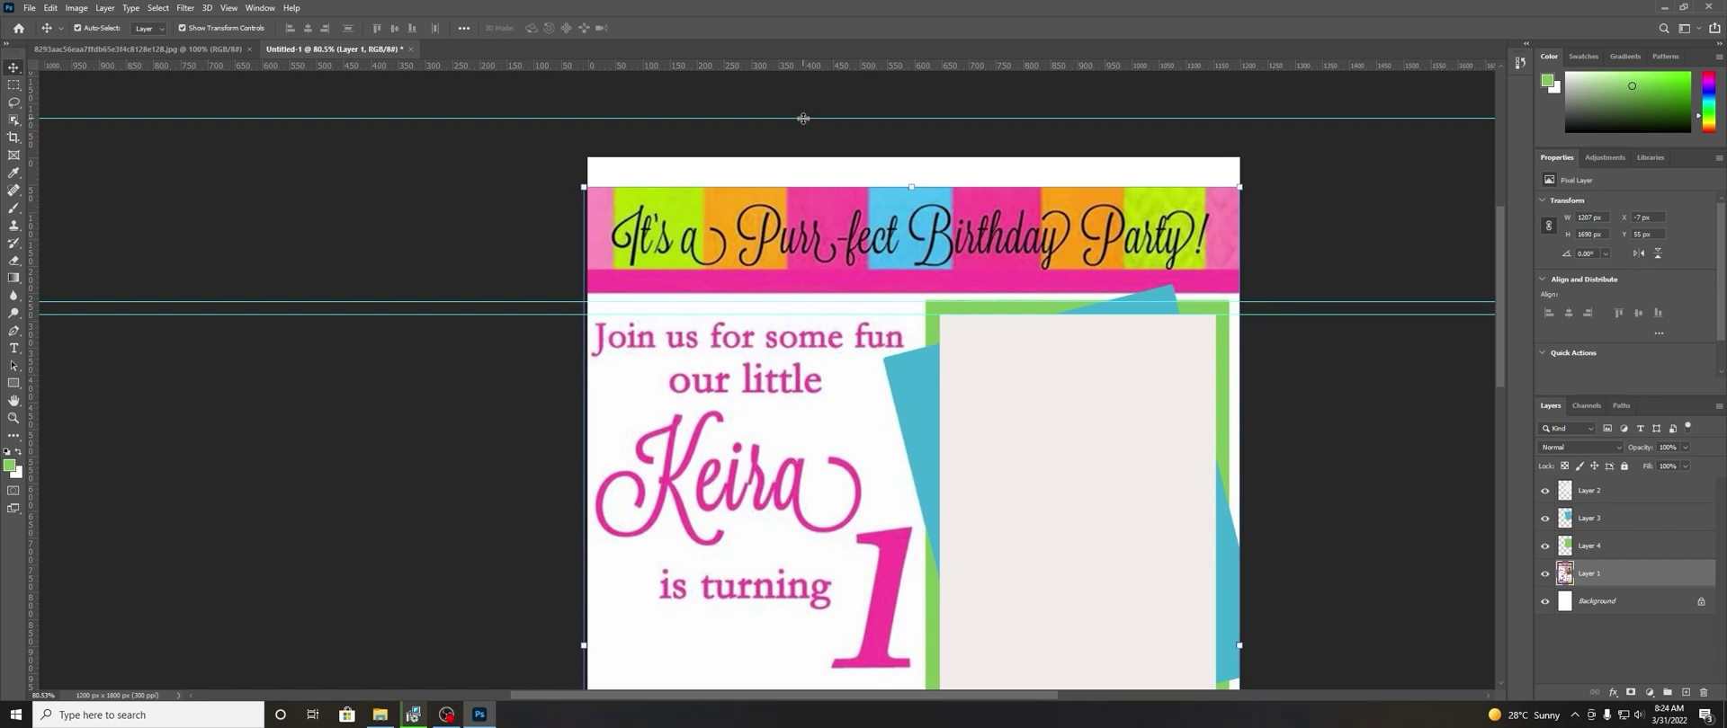
left_click_drag(804, 118, 854, 268)
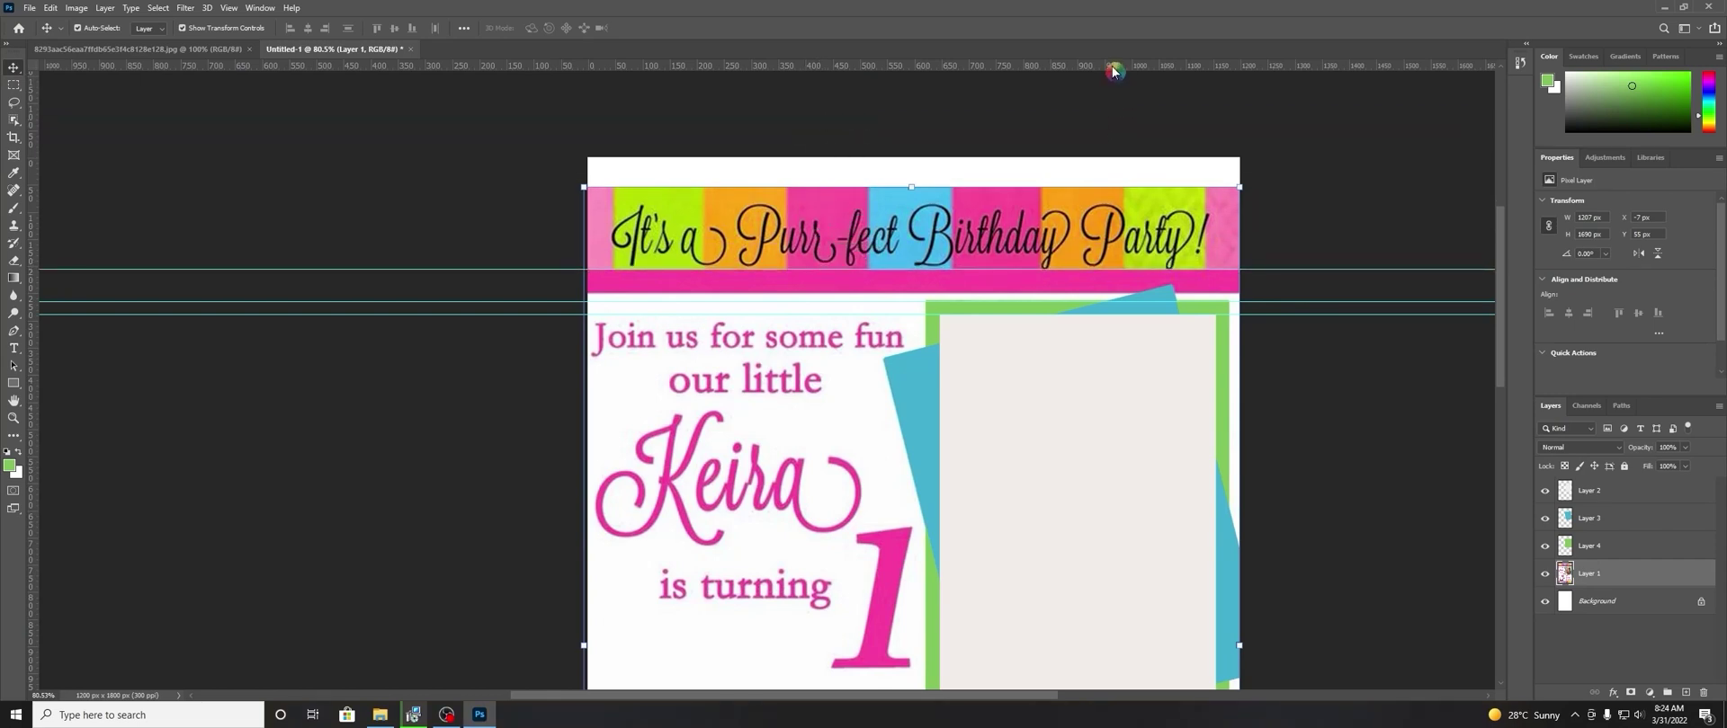
left_click_drag(1114, 70, 1101, 291)
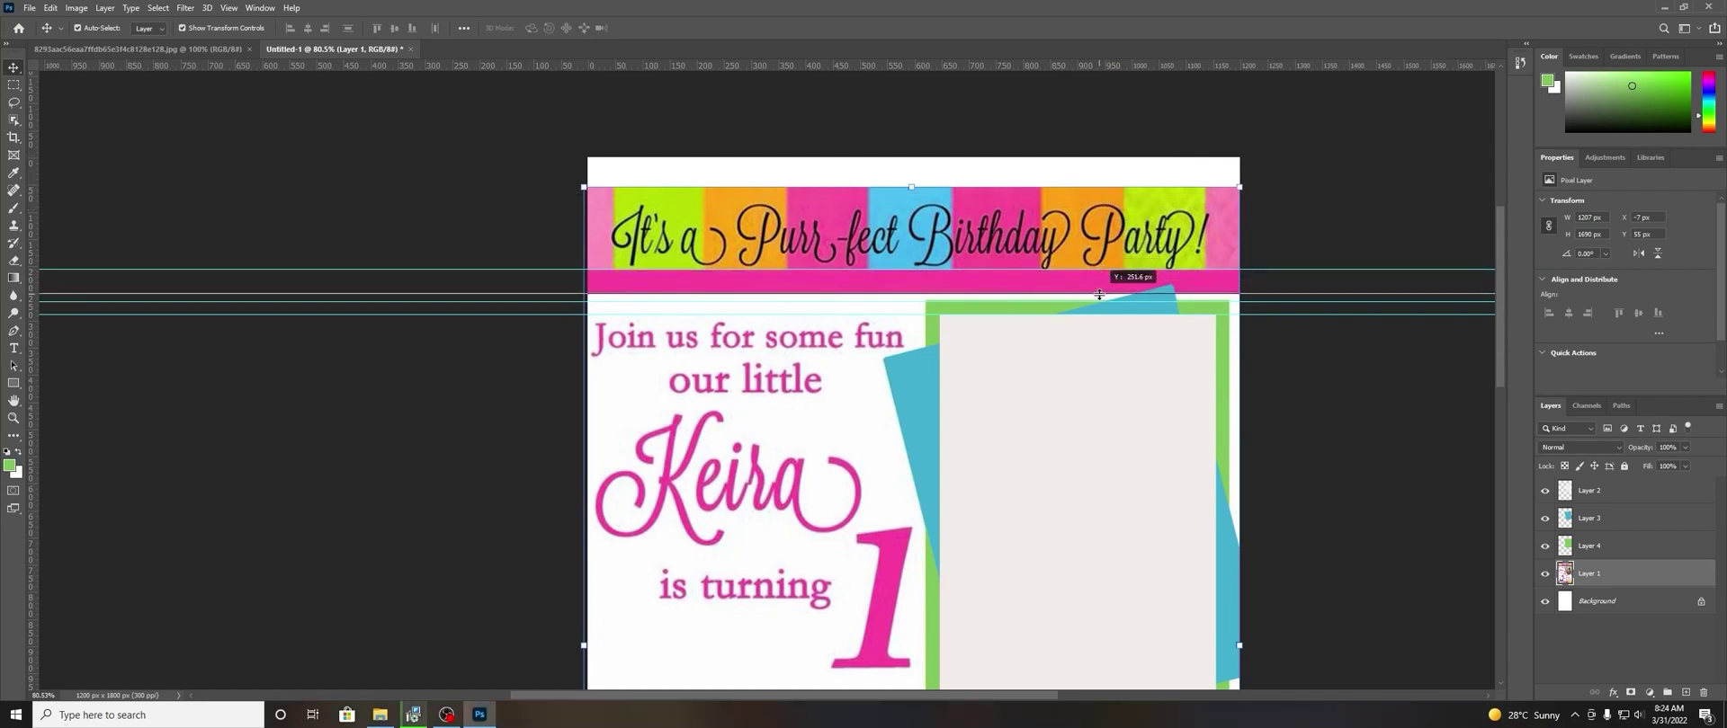
left_click_drag(1101, 291, 1099, 294)
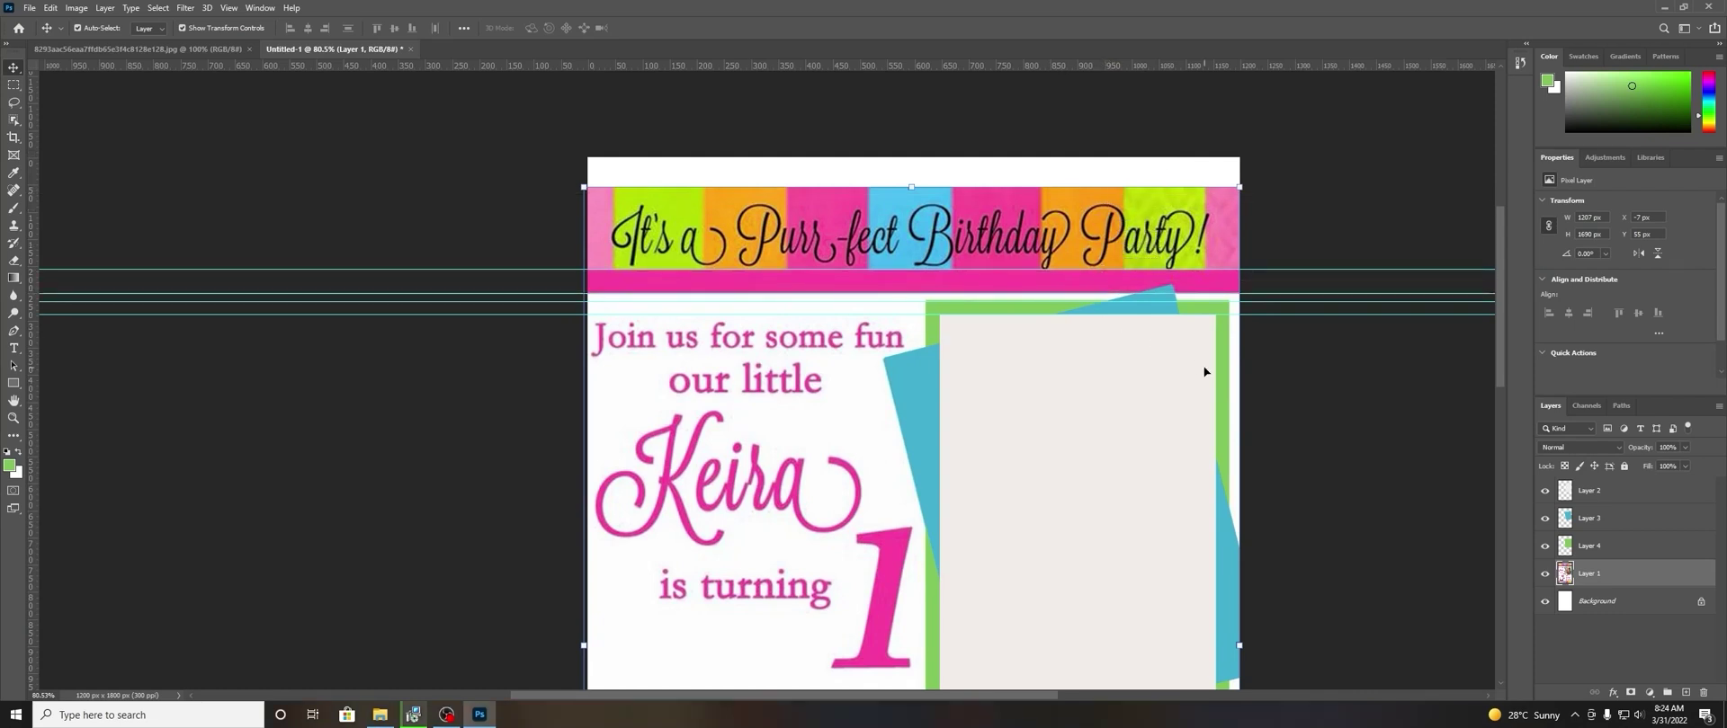
left_click(181, 28)
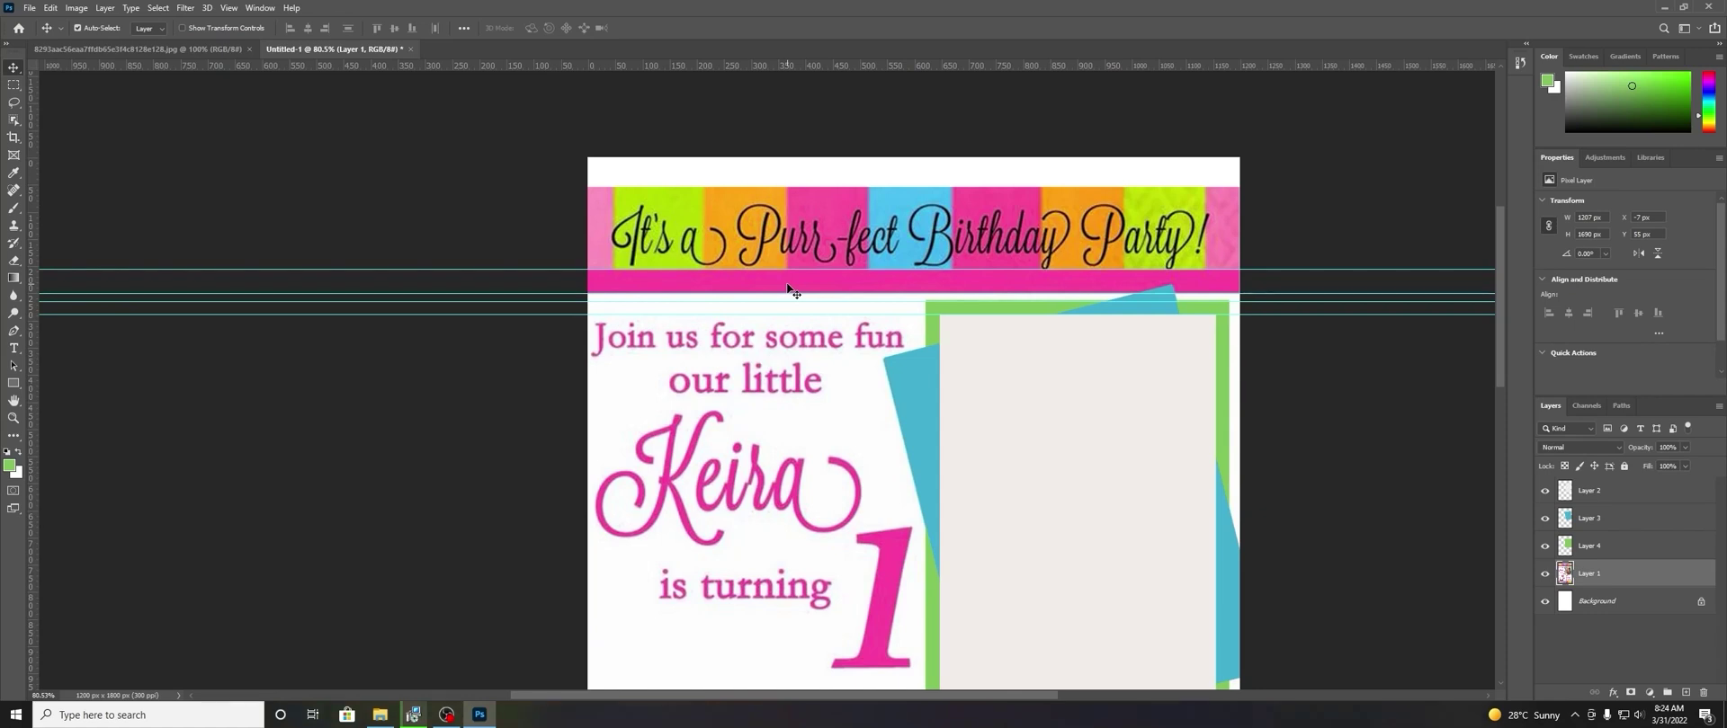
Sample the band's pink and marquee-select the thin strip beneath the top banner.
left_click(13, 208)
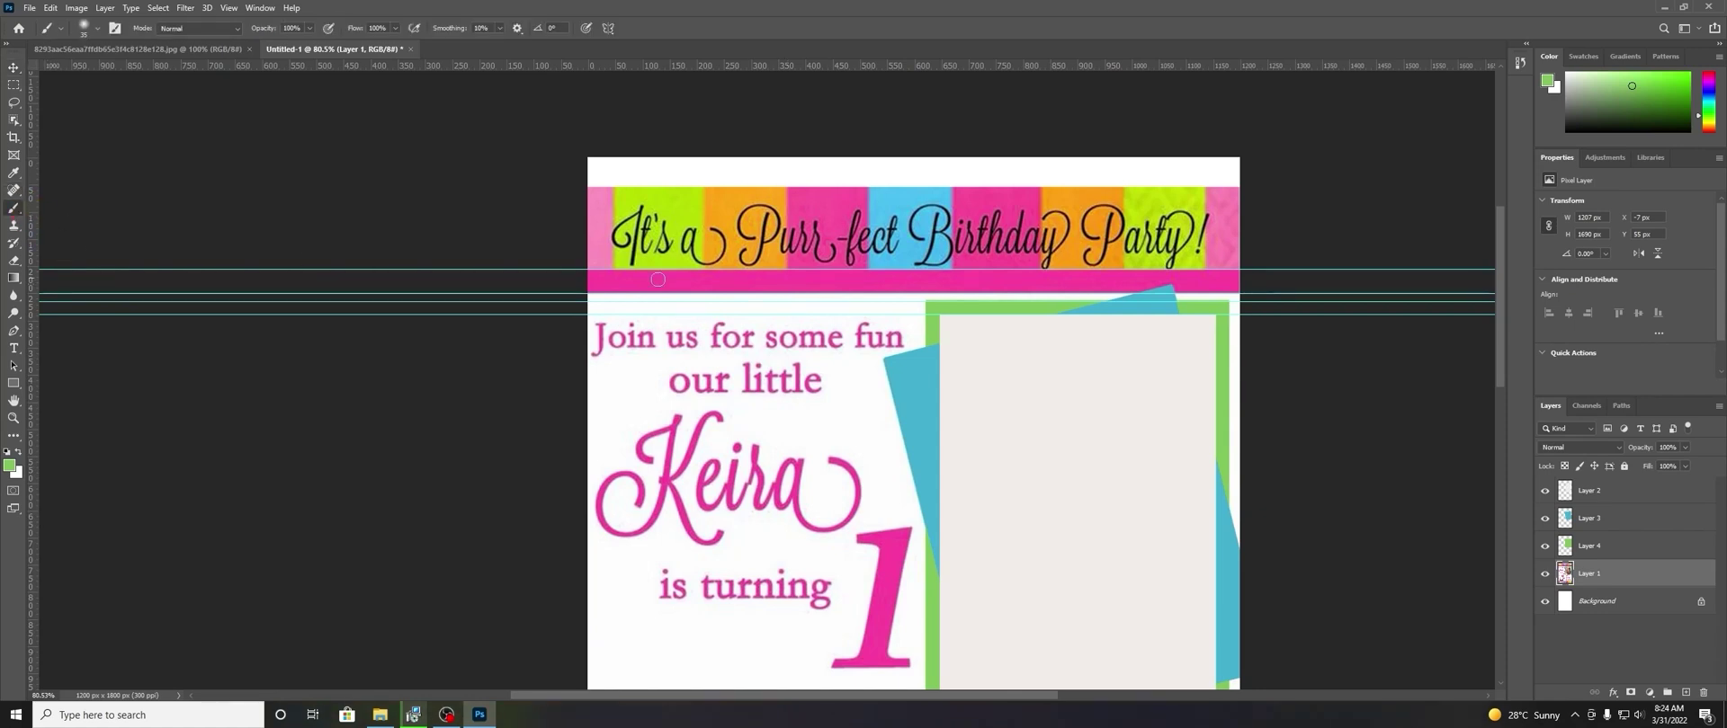
left_click(708, 289, "alt")
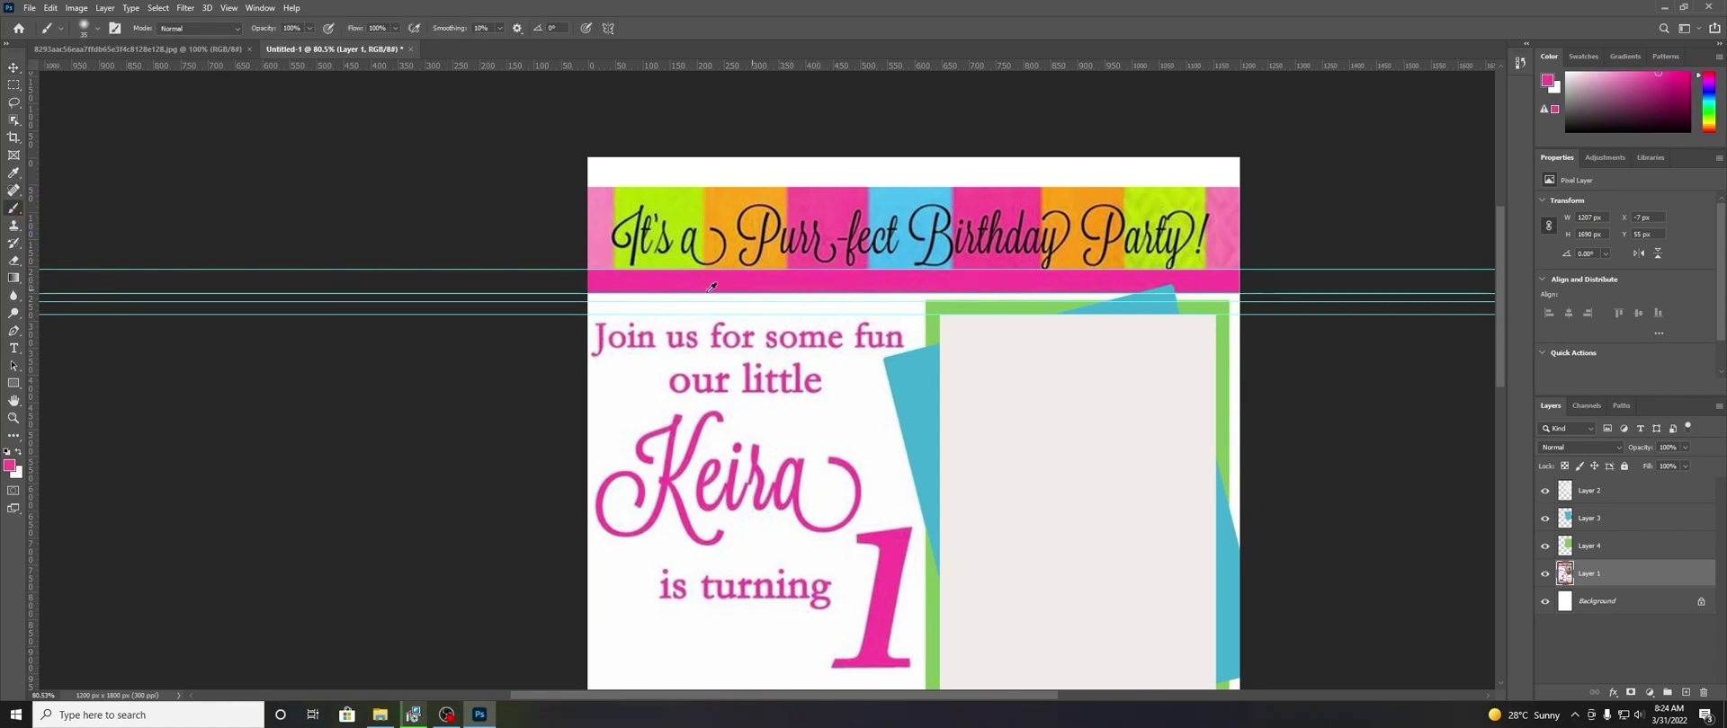
left_click(13, 84)
left_click_drag(1249, 270, 640, 294)
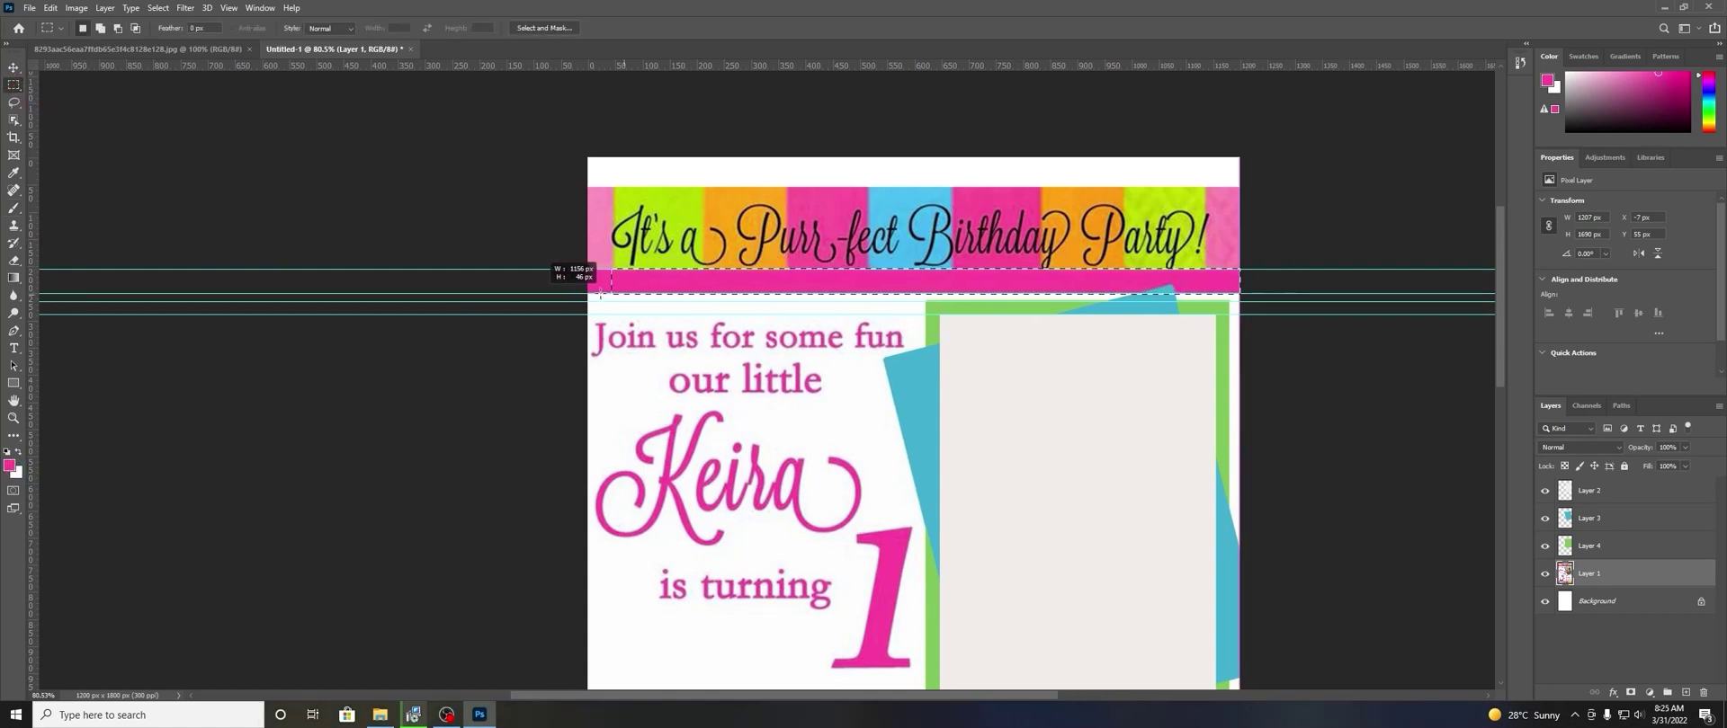
left_click_drag(641, 293, 580, 291)
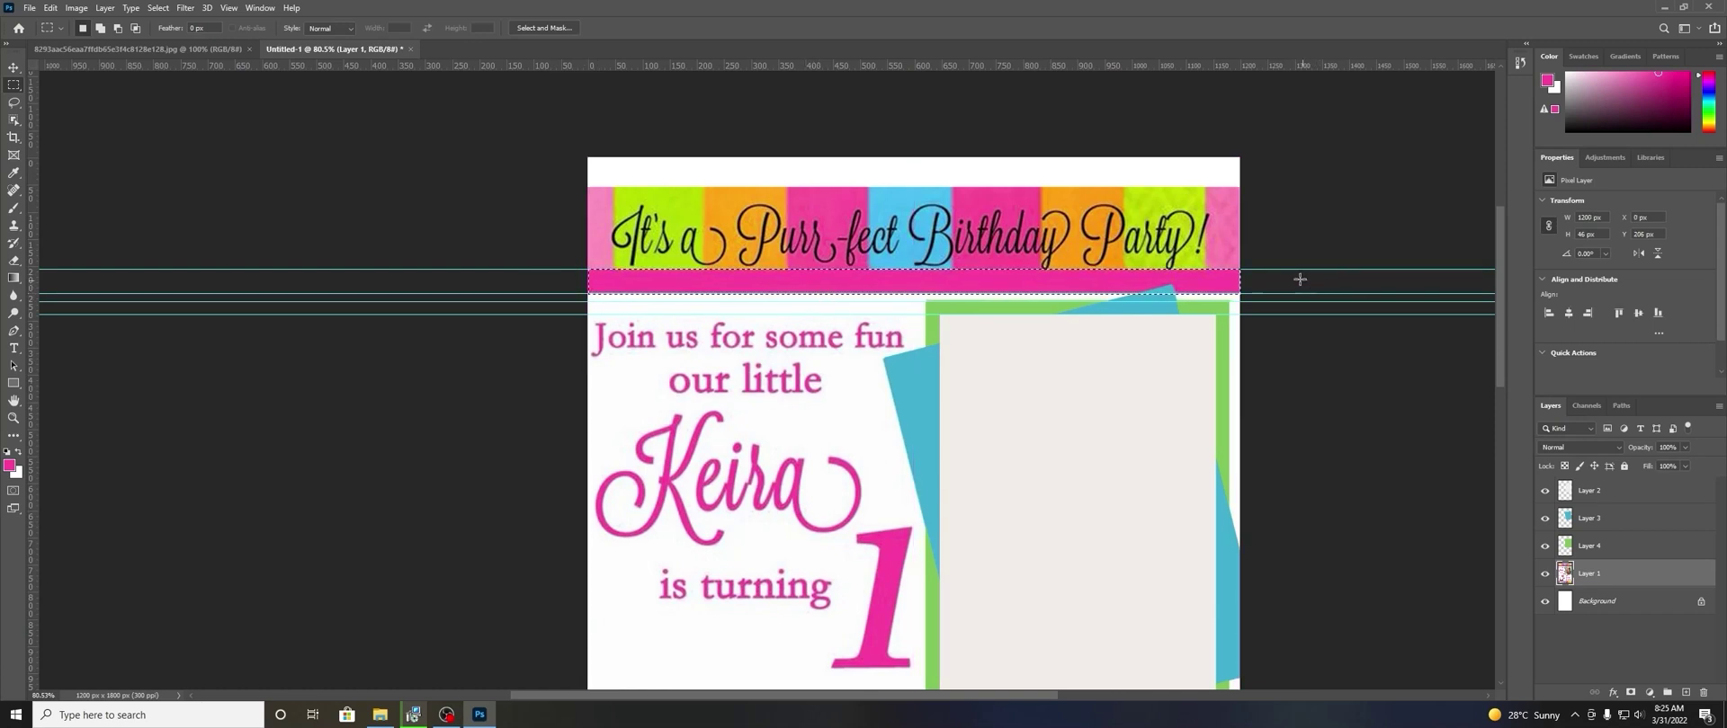
left_click_drag(1244, 269, 567, 292)
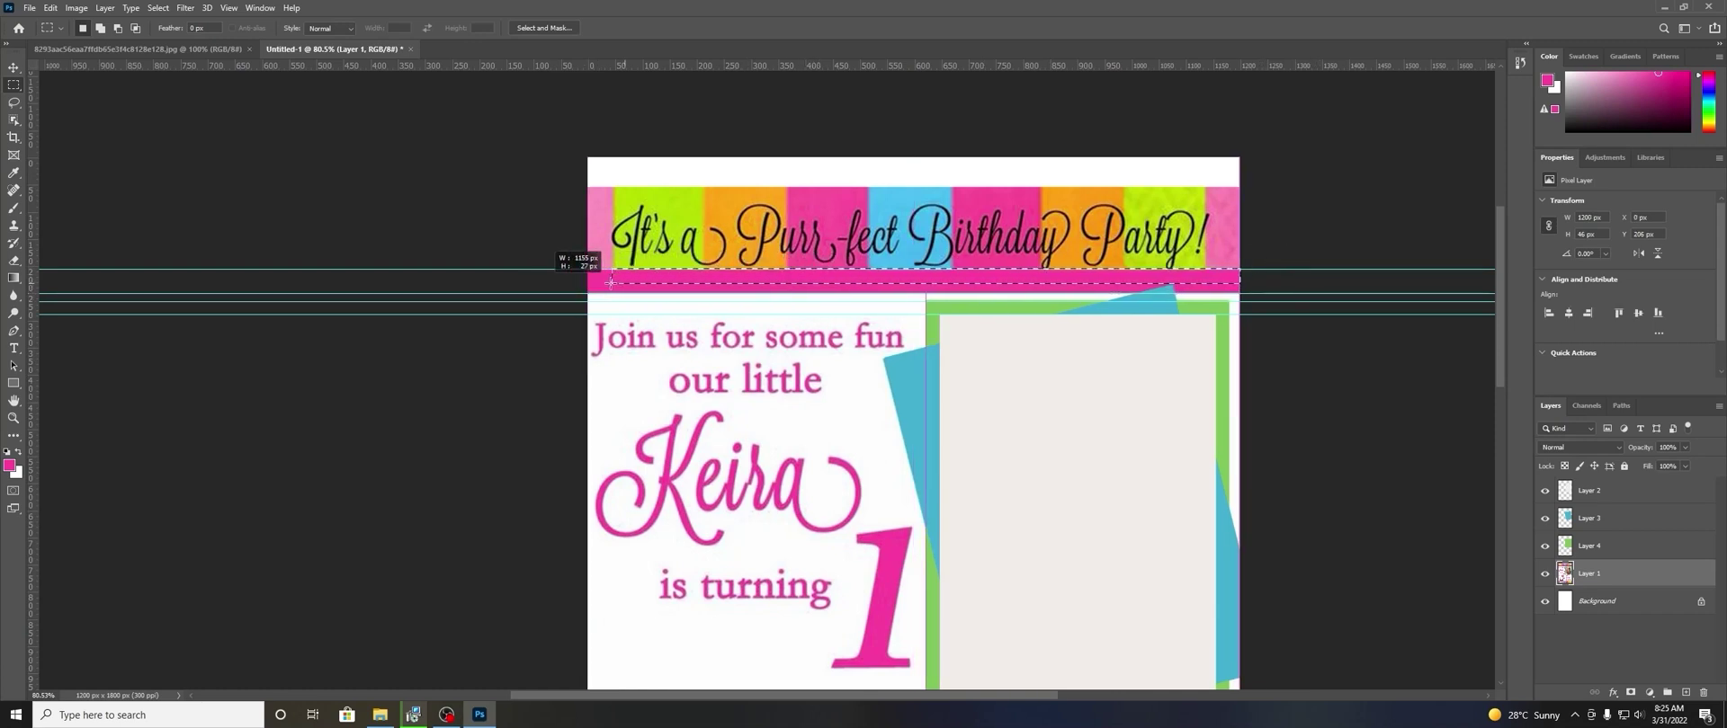
Fill the strip with solid pink fd419f and clear the selection.
right_click(769, 290)
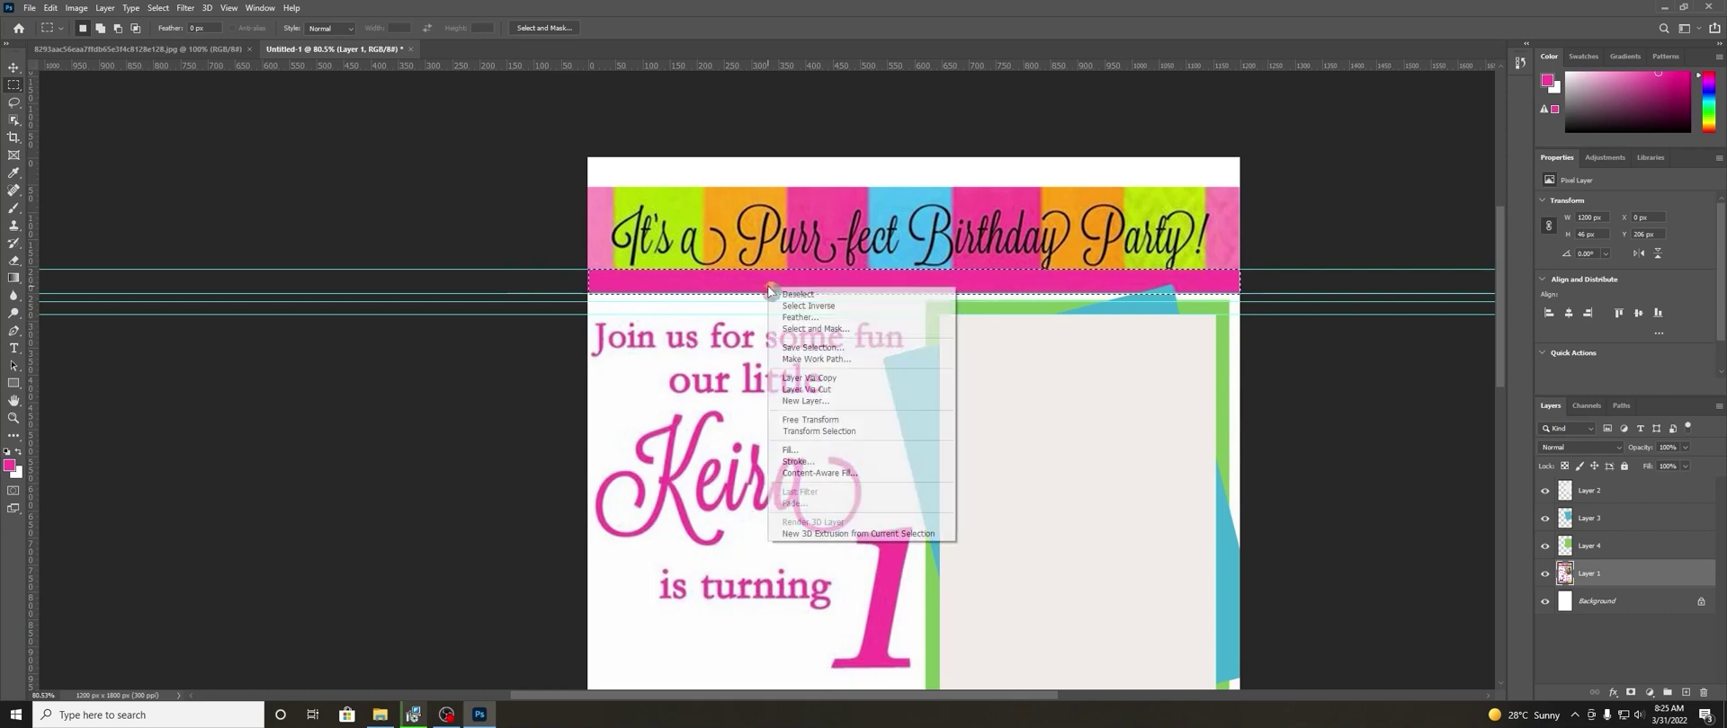
left_click(827, 450)
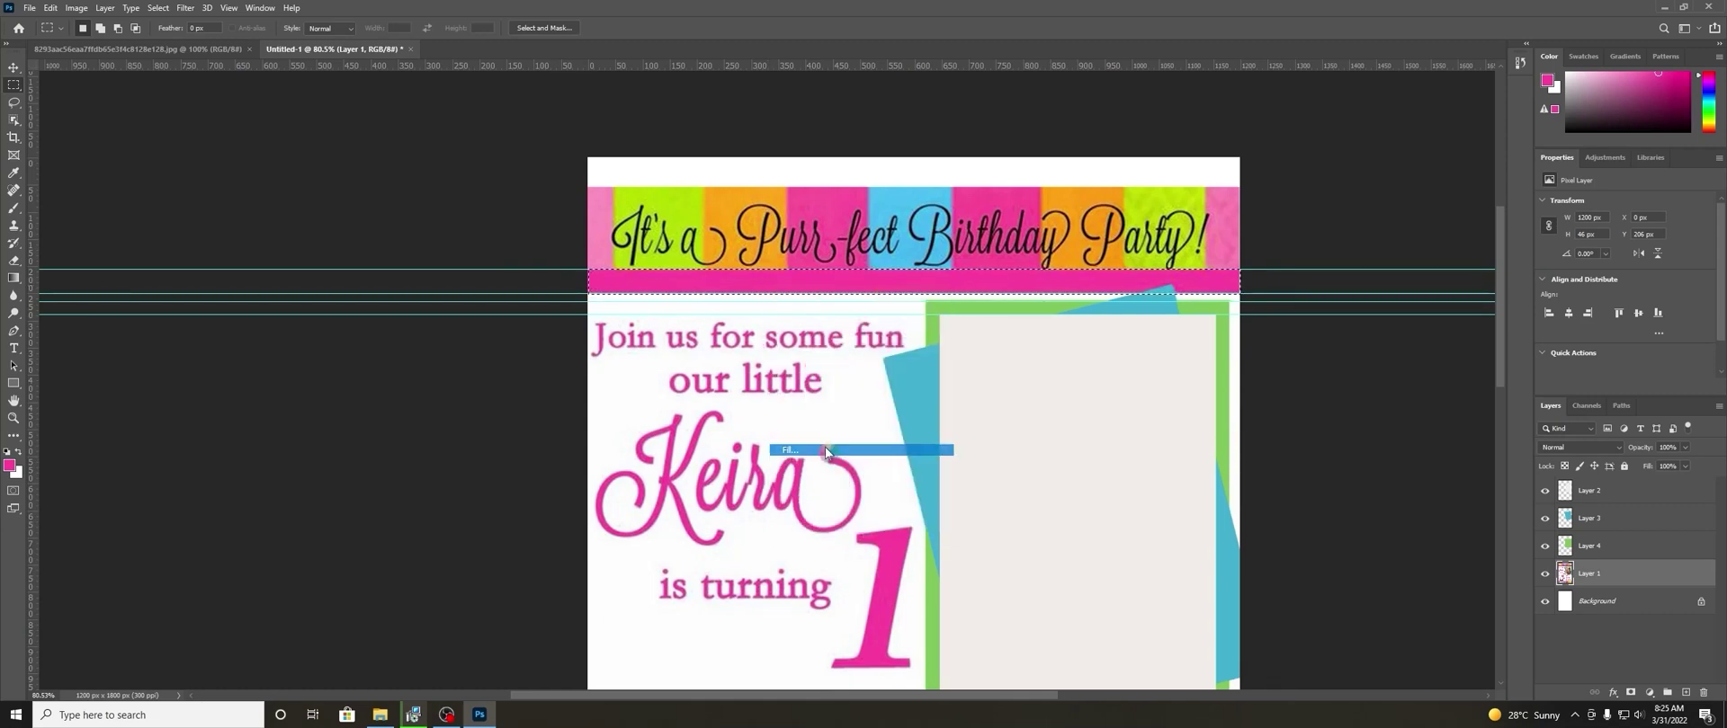
left_click(916, 190)
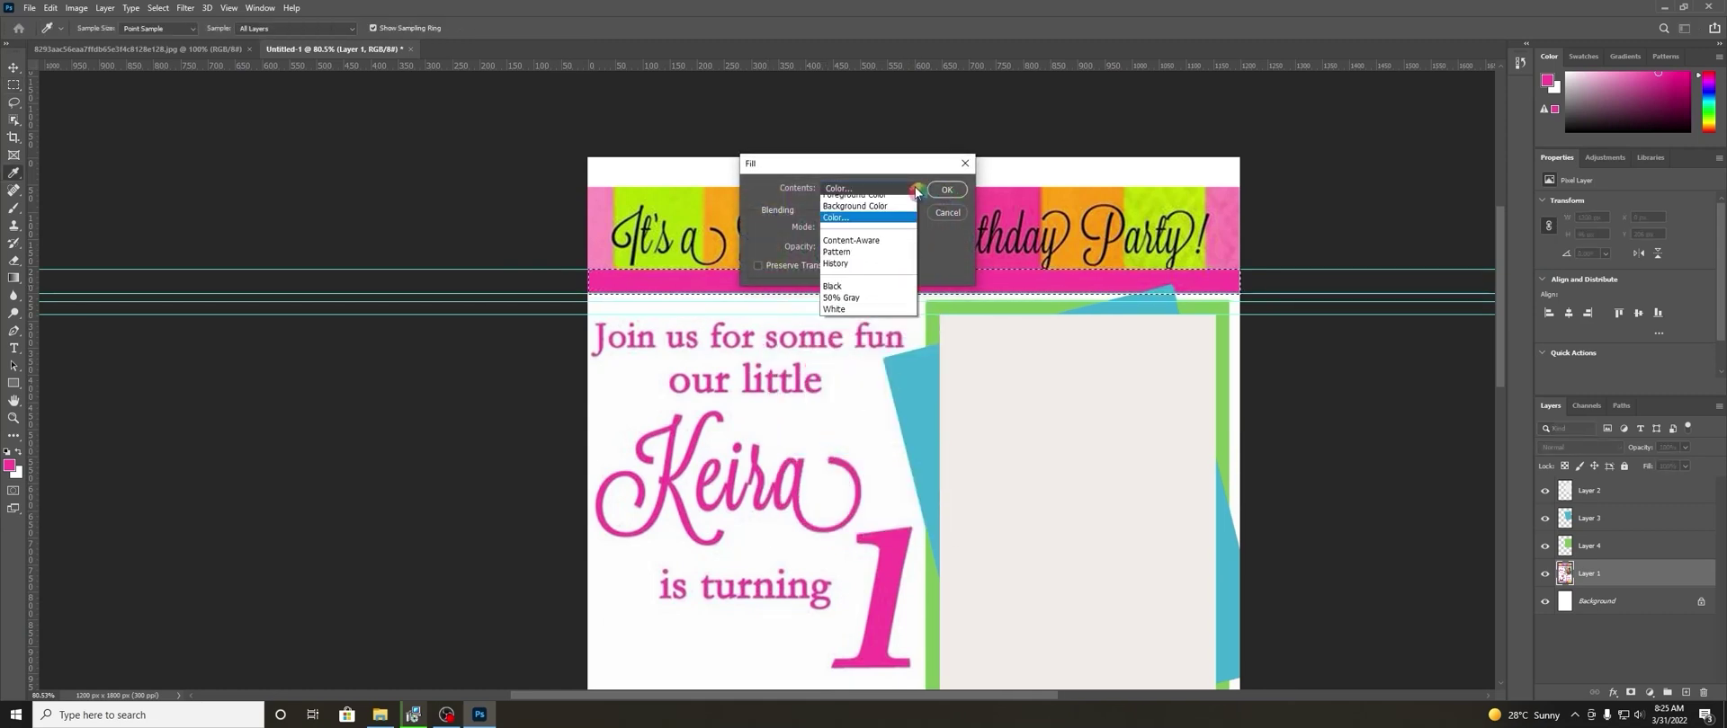
left_click(886, 221)
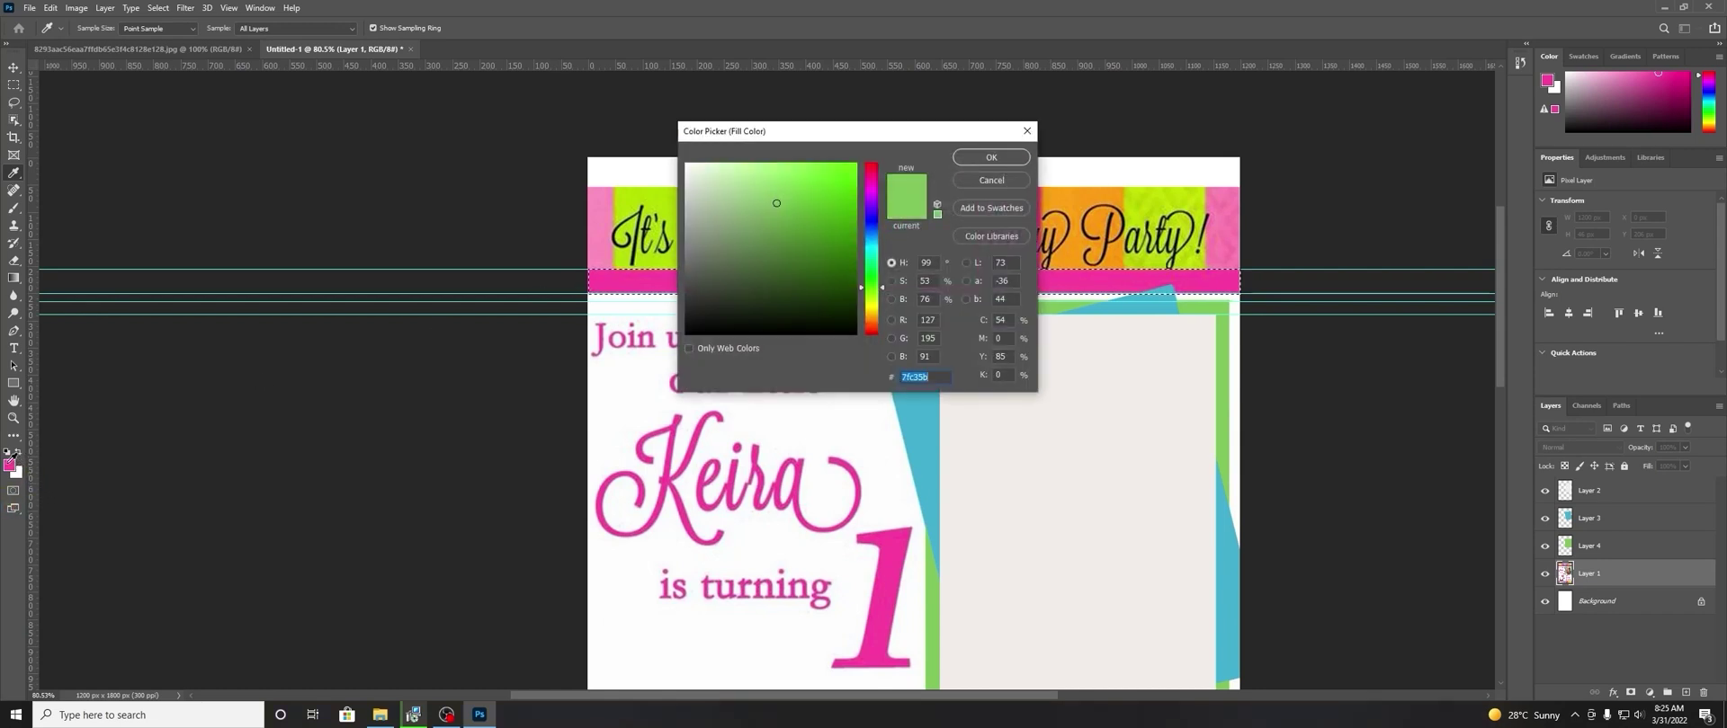
left_click(629, 281)
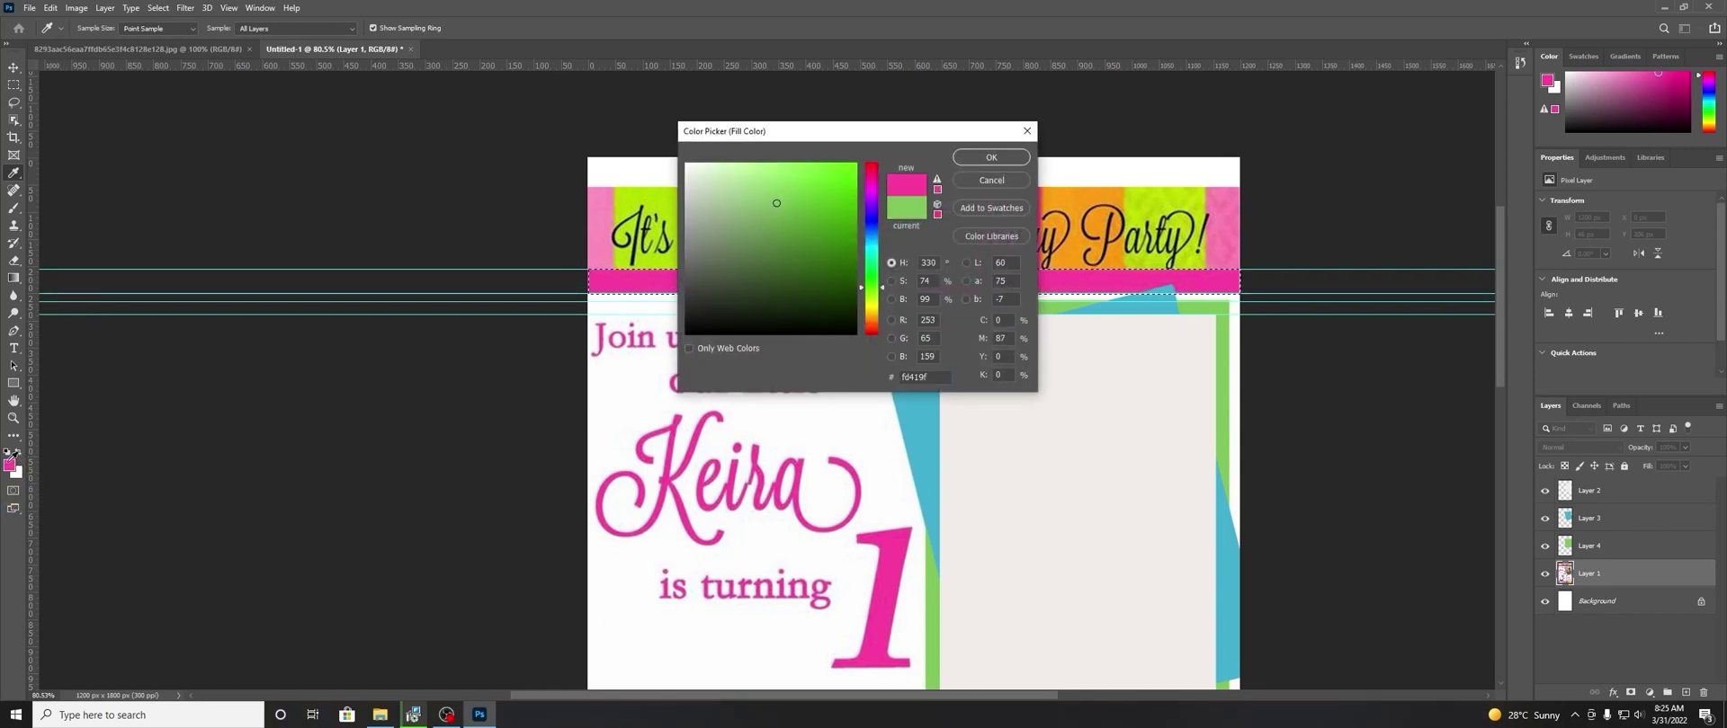
left_click(1017, 160)
left_click(960, 191)
key("m")
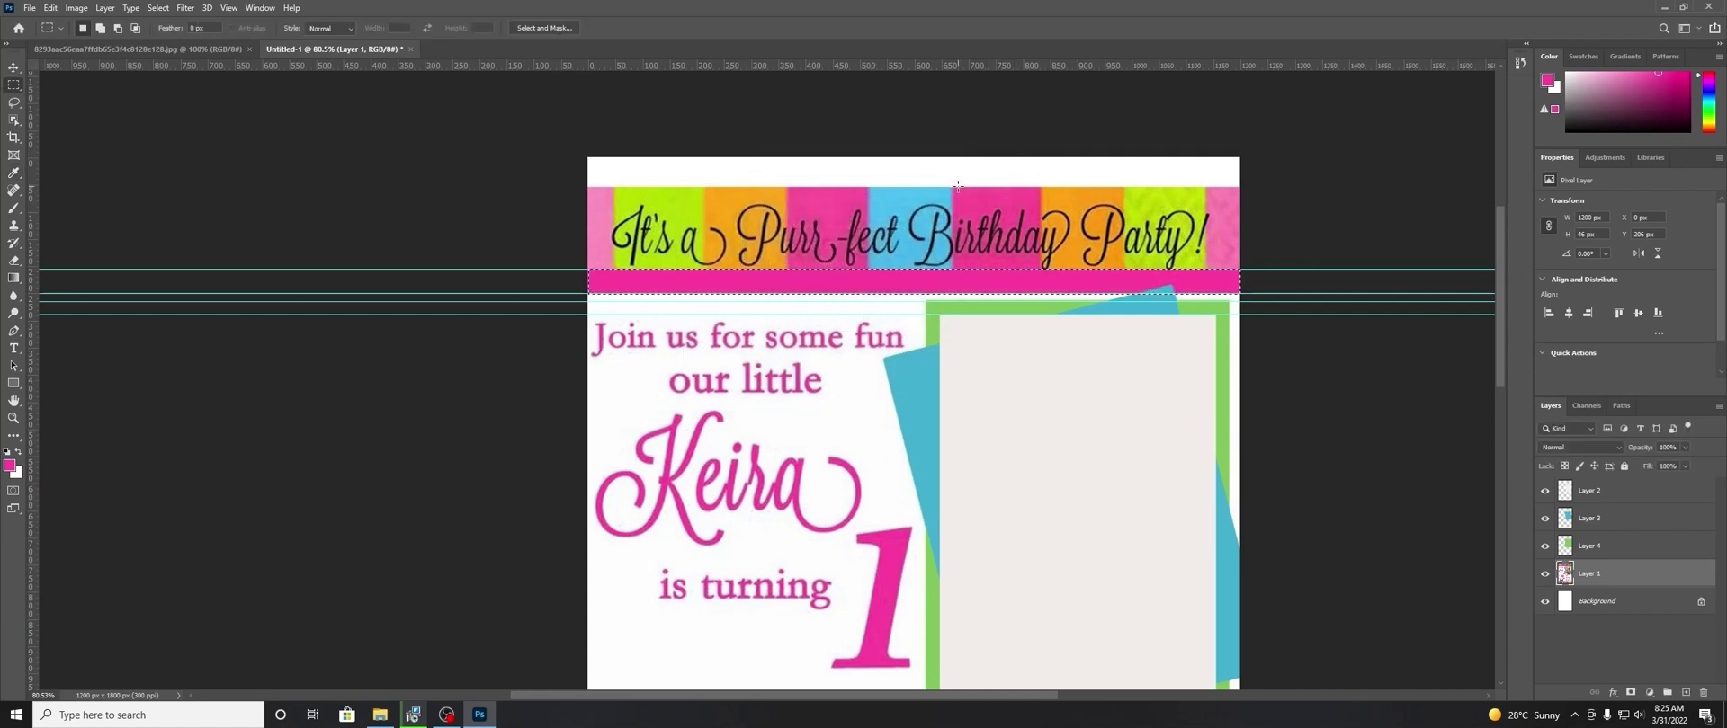
right_click(1005, 291)
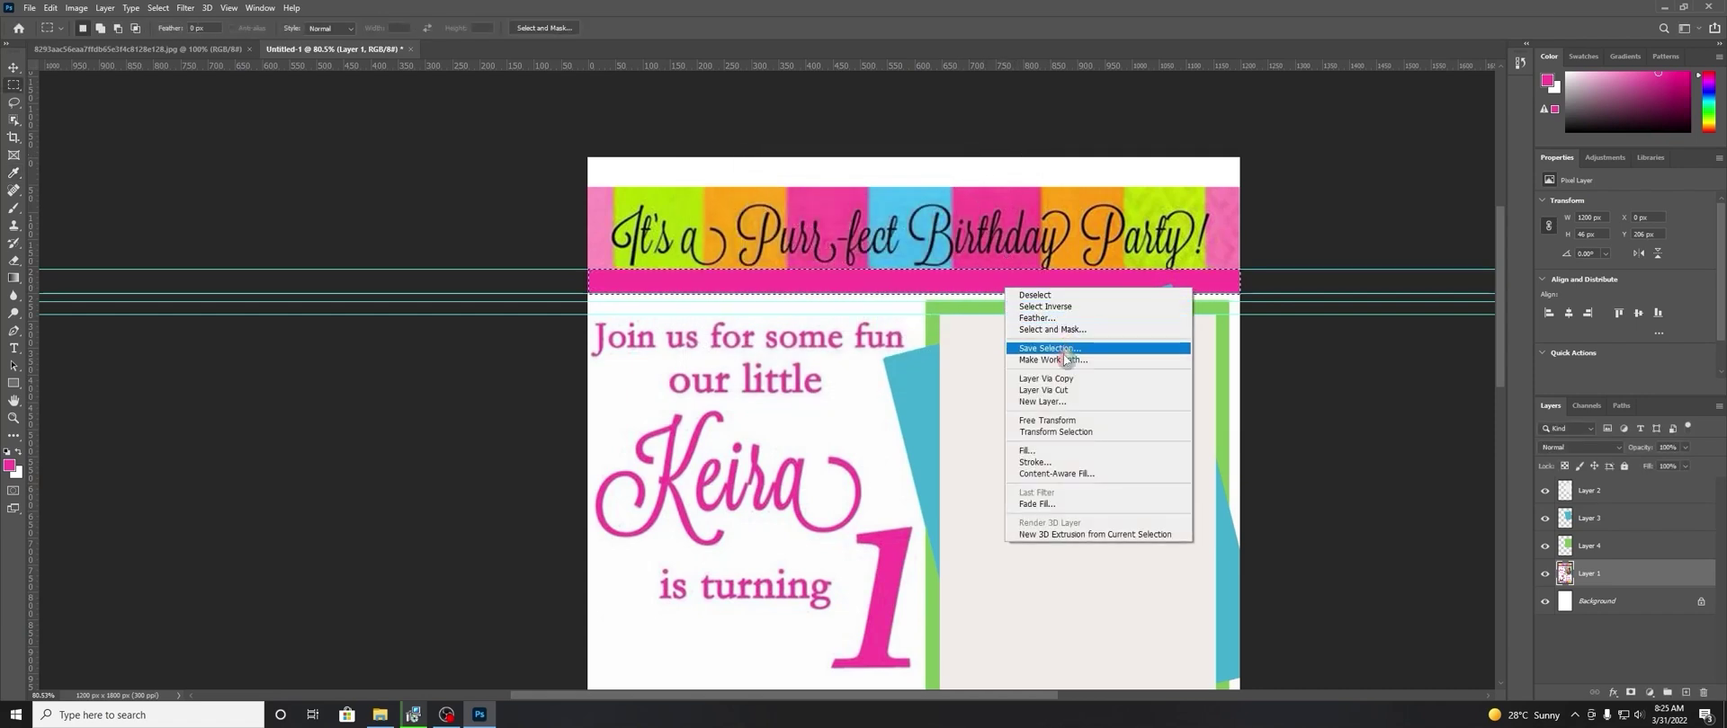
left_click(1066, 297)
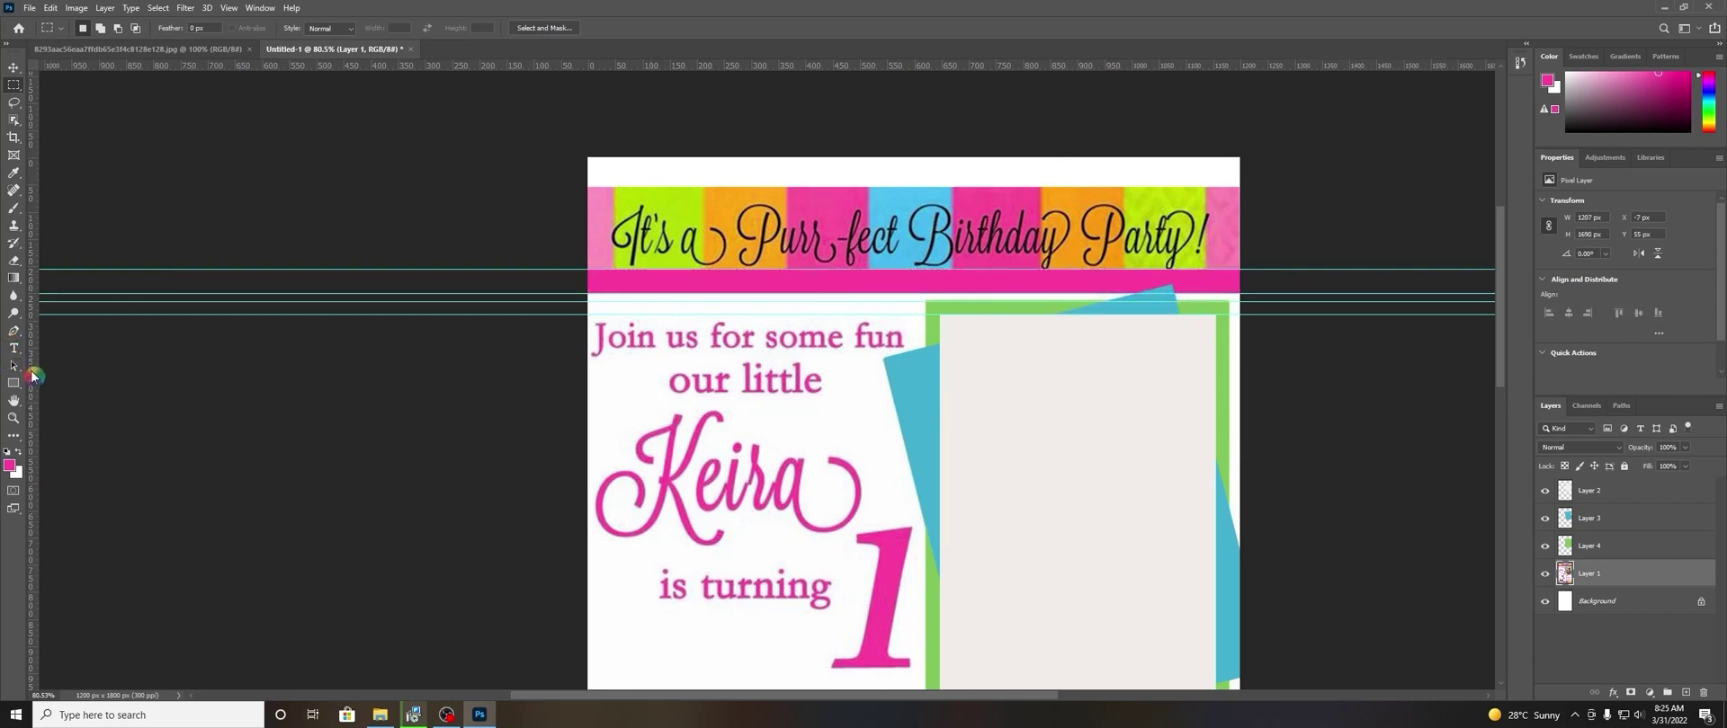
Add vertical guides at about 49, 221, 370, 675, 965 and 1129 px along the banner's block edges.
left_click_drag(36, 387, 614, 474)
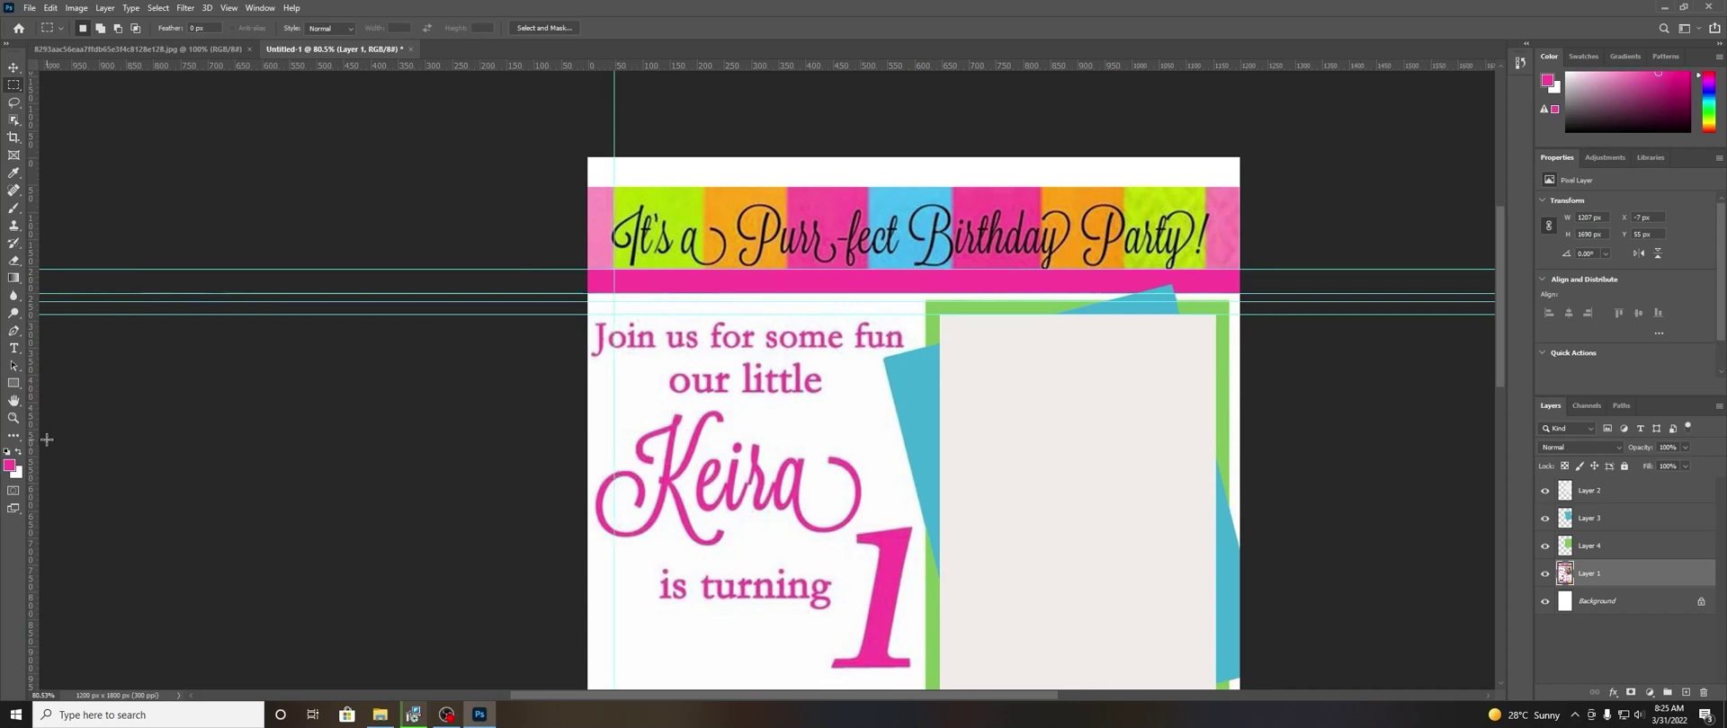
left_click_drag(34, 443, 703, 526)
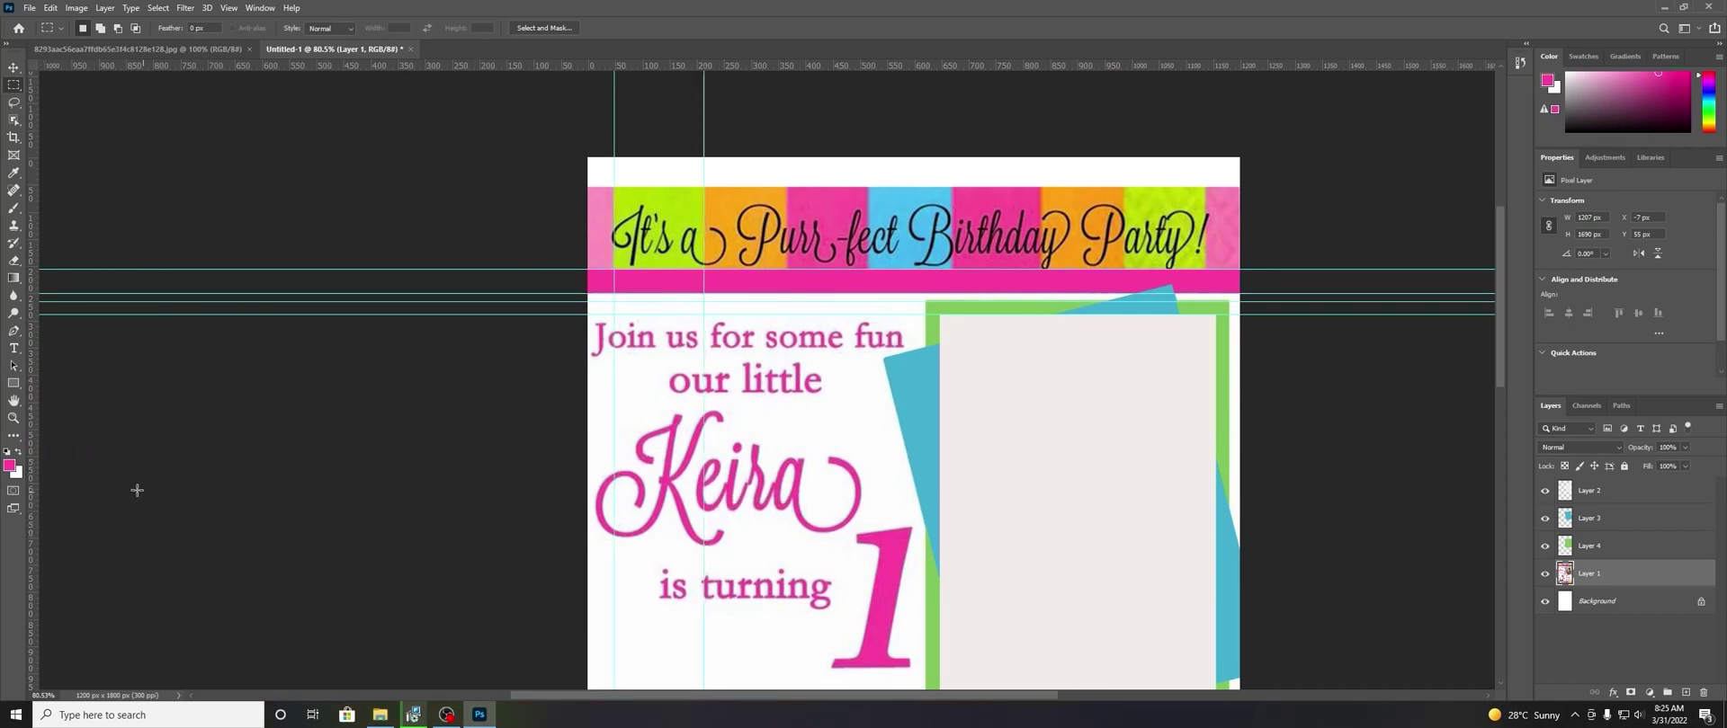
left_click_drag(33, 474, 786, 546)
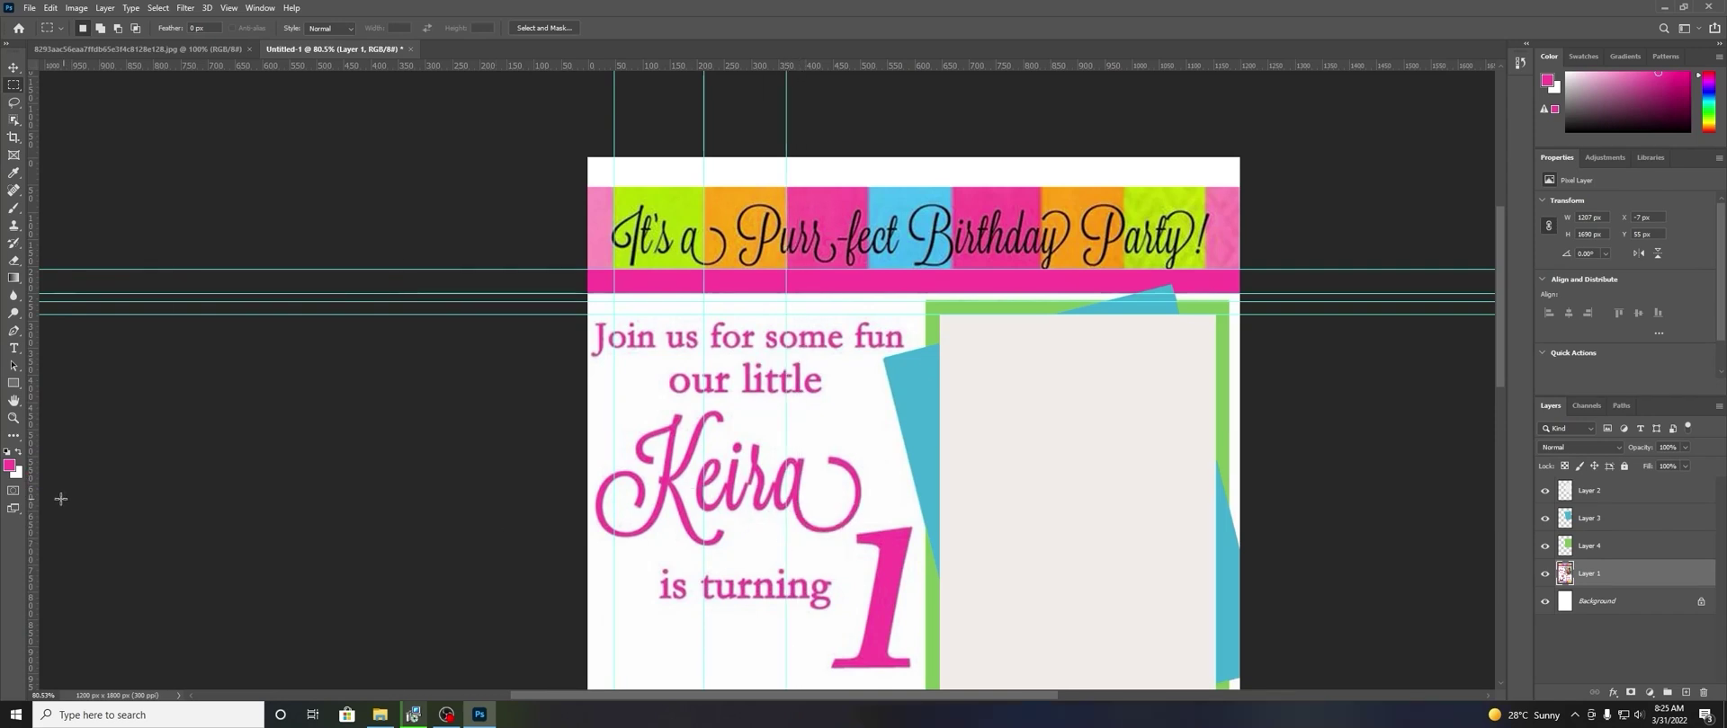
mouse_move(33, 491)
left_mouse_down()
mouse_move(895, 494)
mouse_move(866, 593)
left_mouse_up()
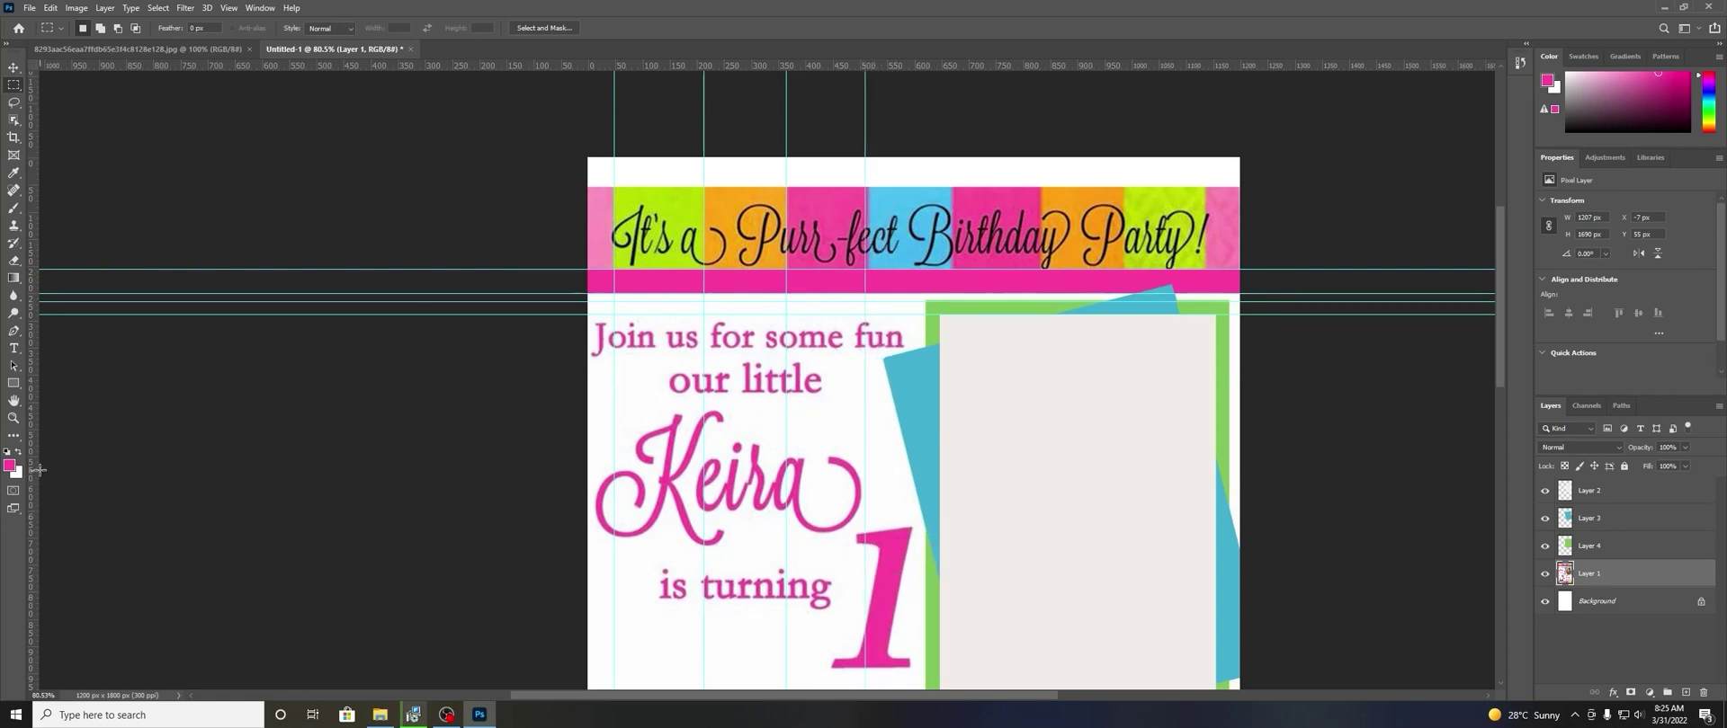
mouse_move(40, 474)
left_mouse_down()
mouse_move(683, 578)
mouse_move(954, 587)
left_mouse_up()
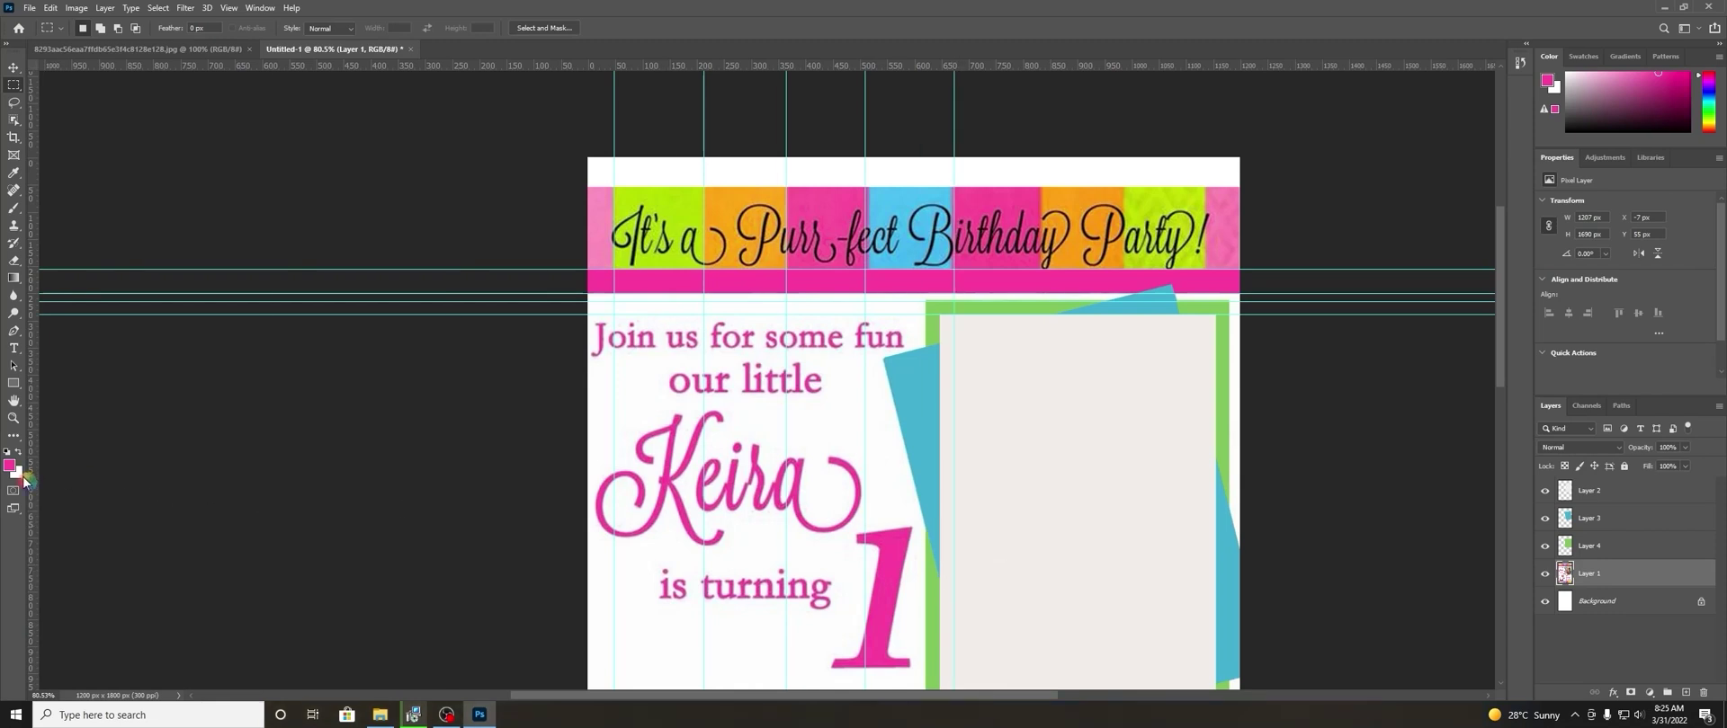
mouse_move(36, 477)
left_mouse_down()
mouse_move(899, 504)
mouse_move(1043, 535)
left_mouse_up()
mouse_move(32, 488)
left_mouse_down()
mouse_move(681, 490)
mouse_move(1123, 593)
left_mouse_up()
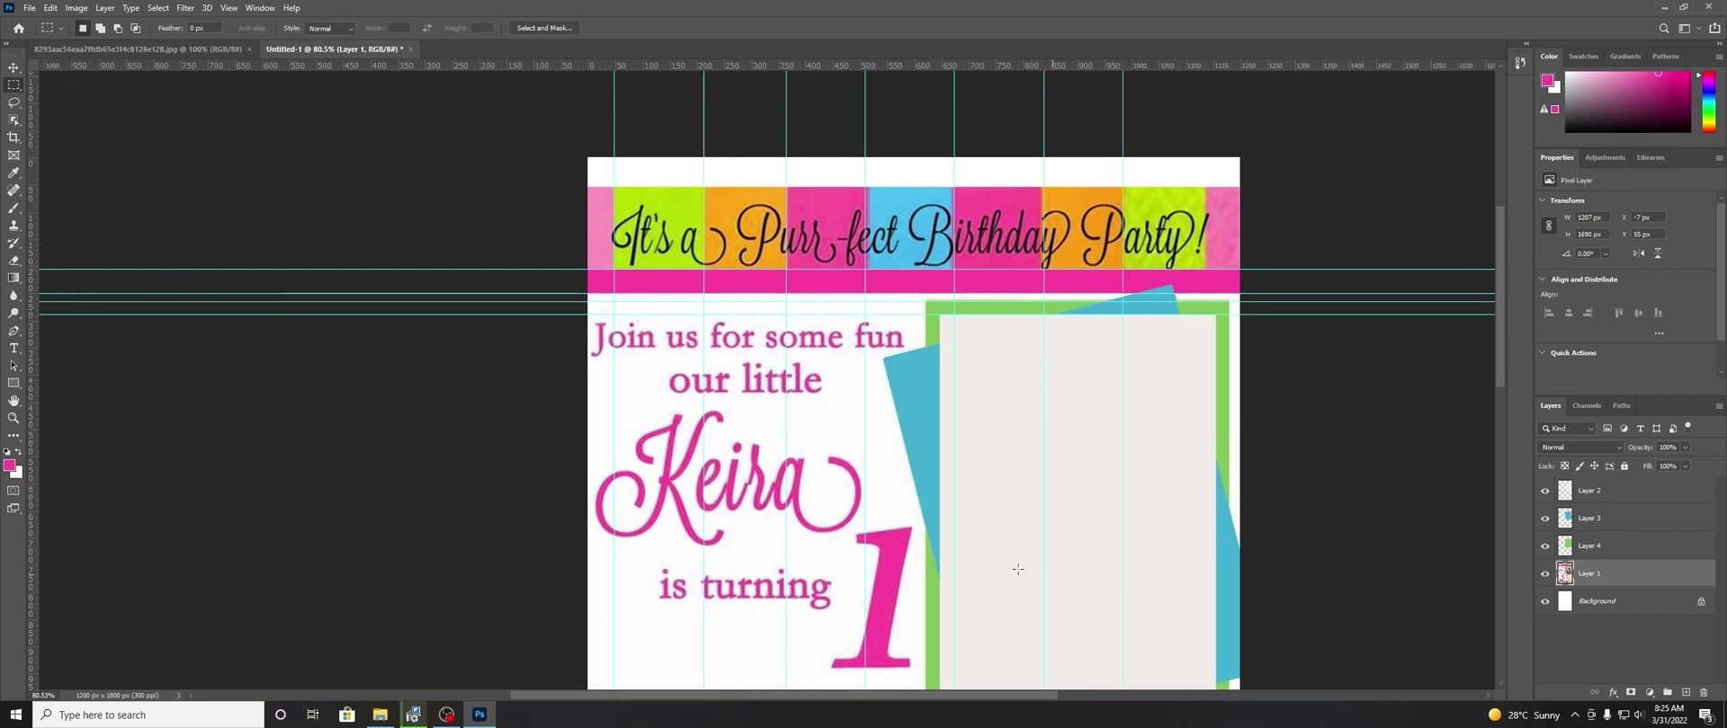
left_click_drag(34, 318, 1207, 352)
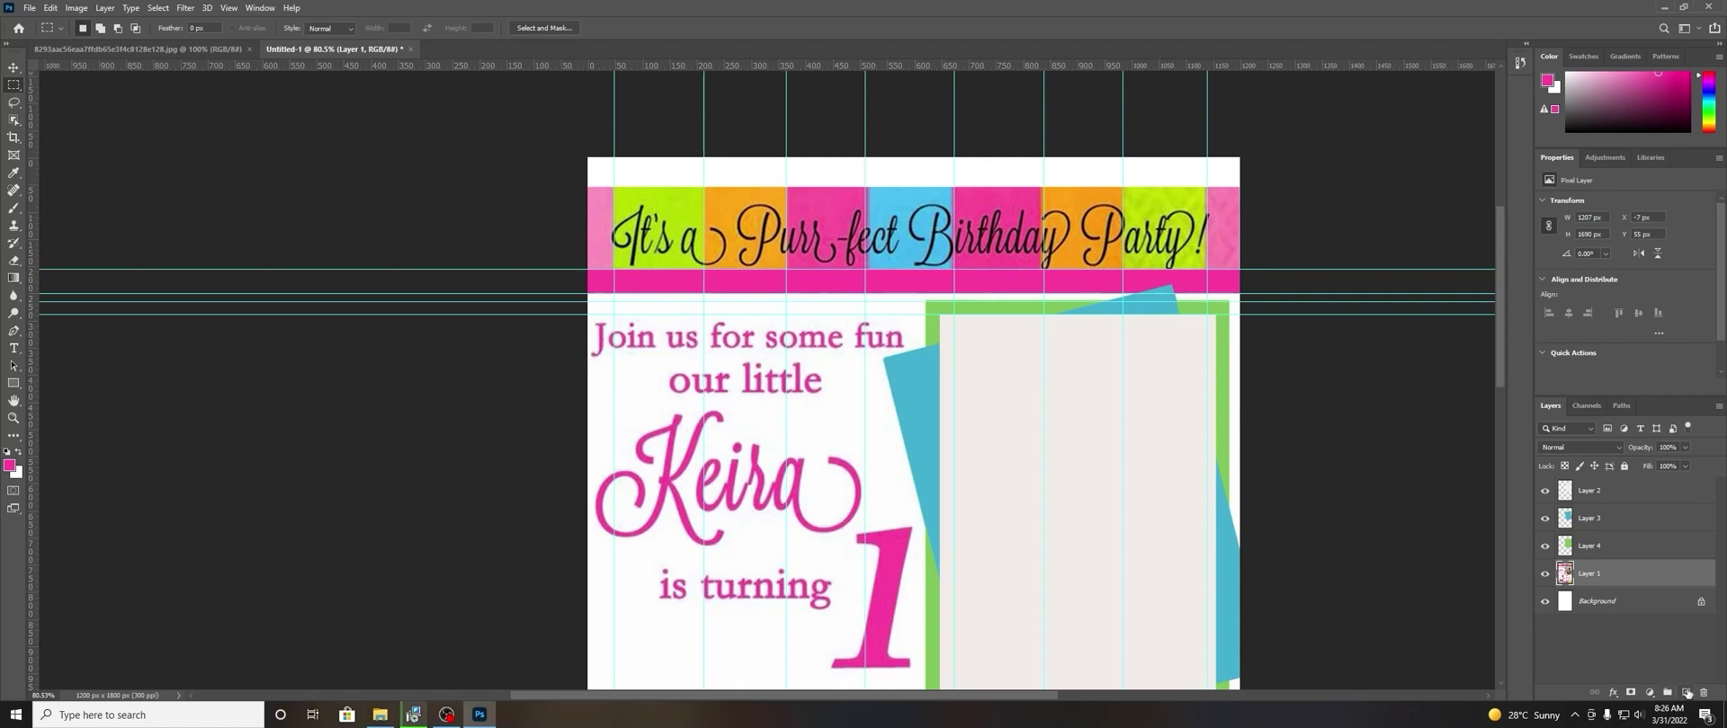
Add a new empty Layer 5 and sample the banner's lighter pink as the painting colour.
left_click(1687, 693)
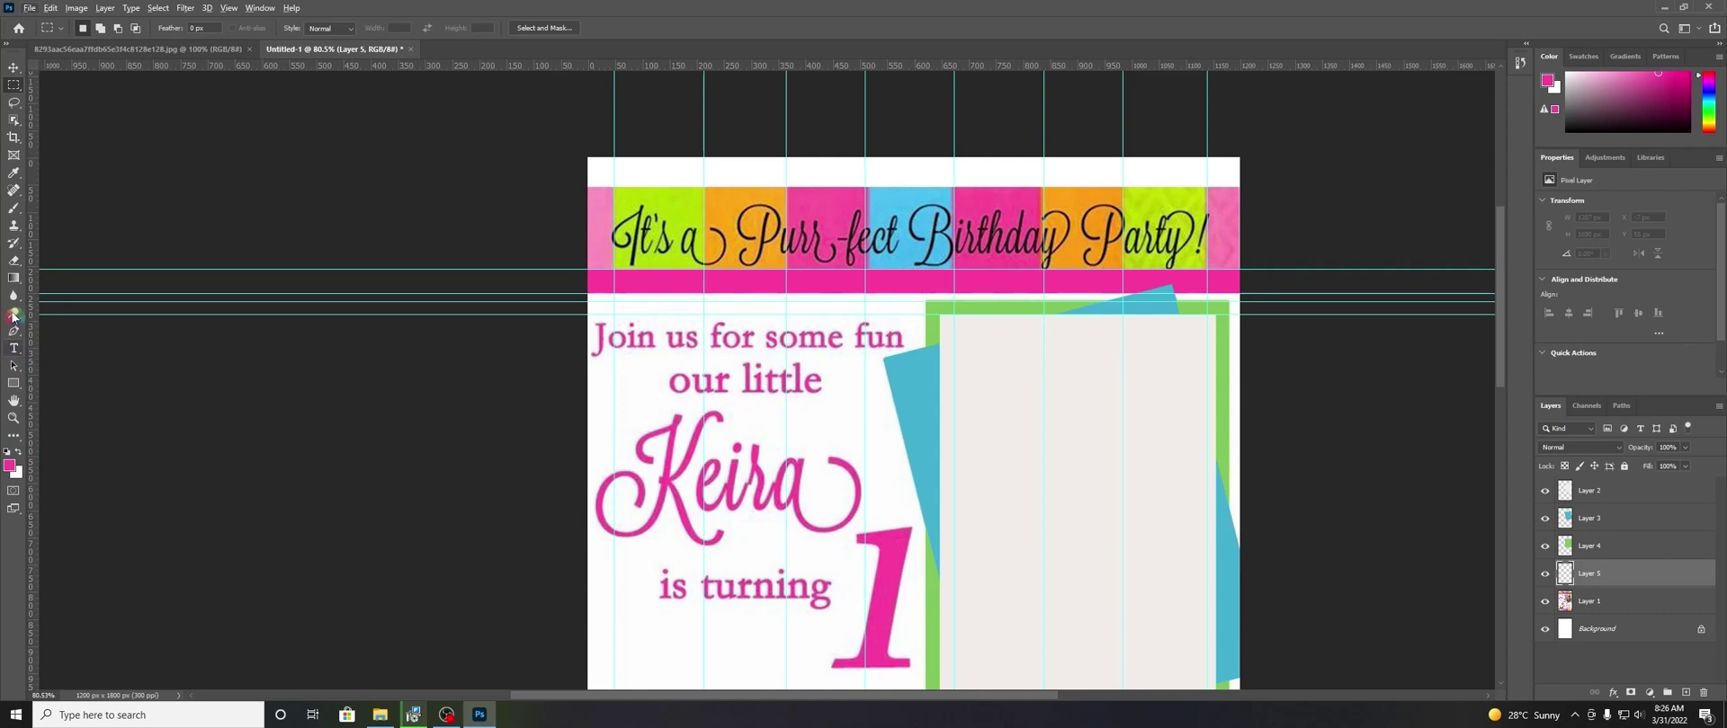
left_click(13, 208)
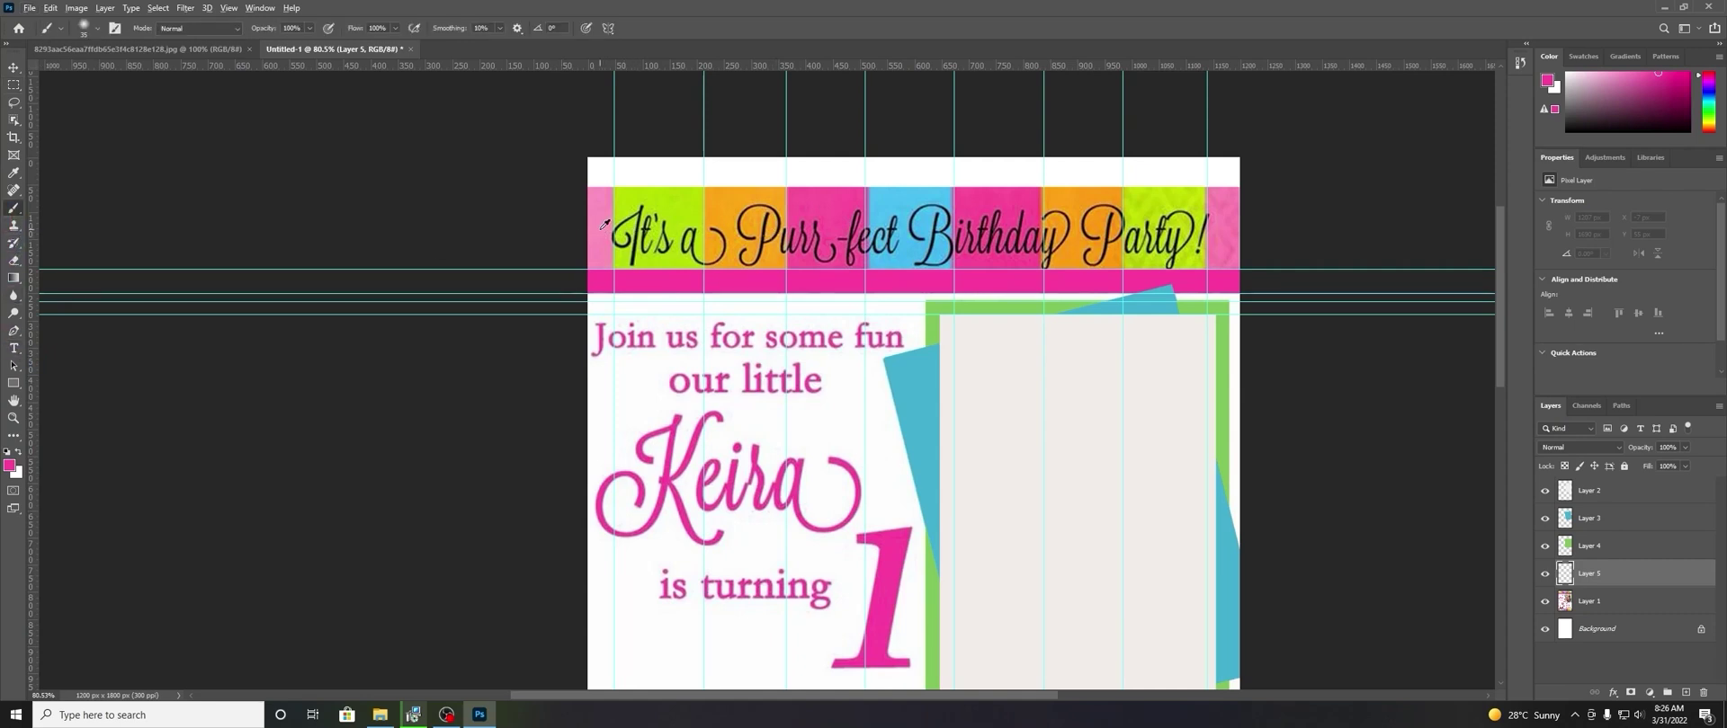
left_click(604, 222, "alt")
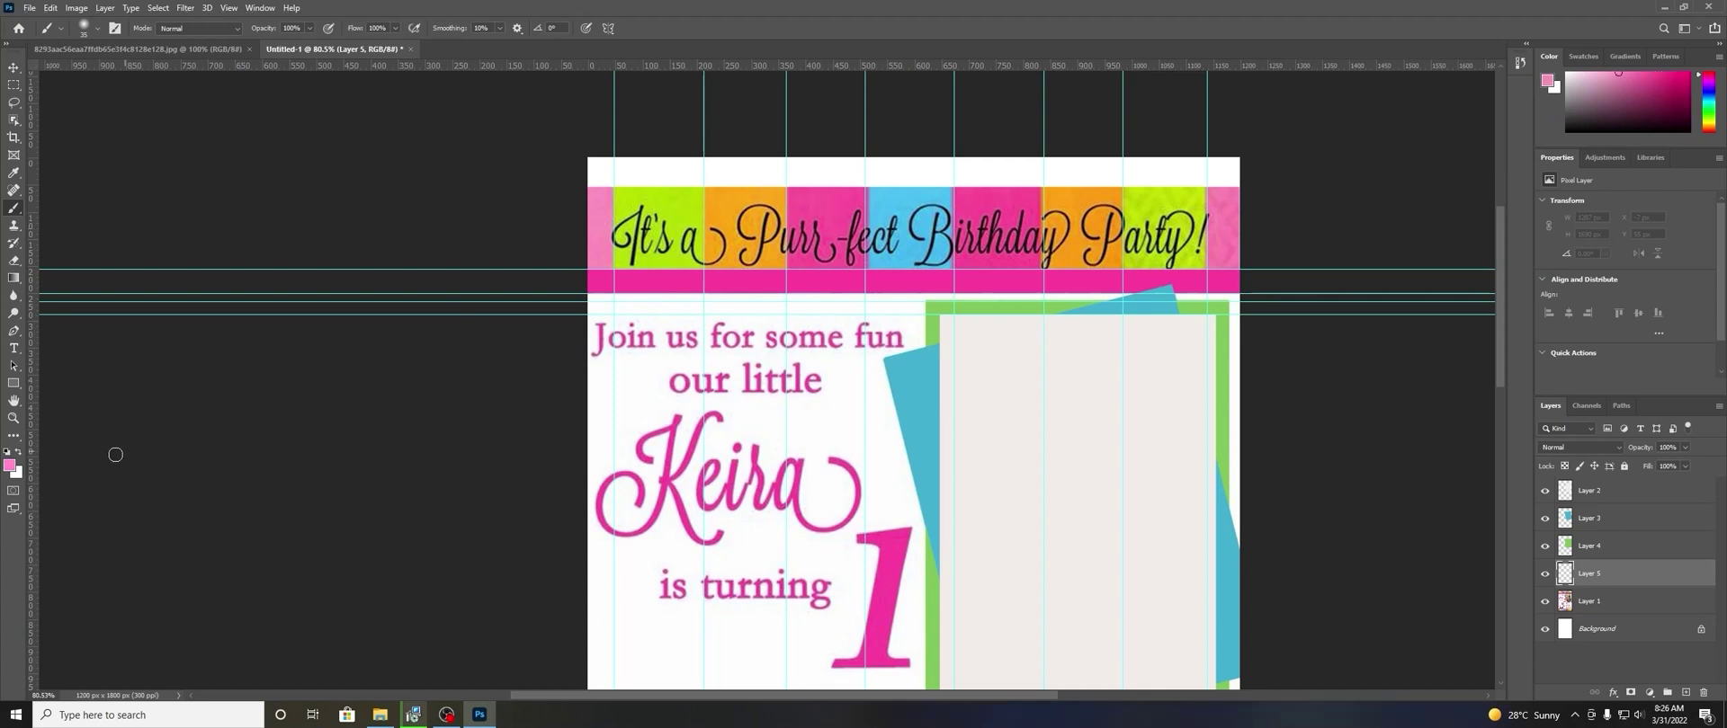
Fill the leftmost banner block with solid light pink fc91bb.
left_click(15, 89)
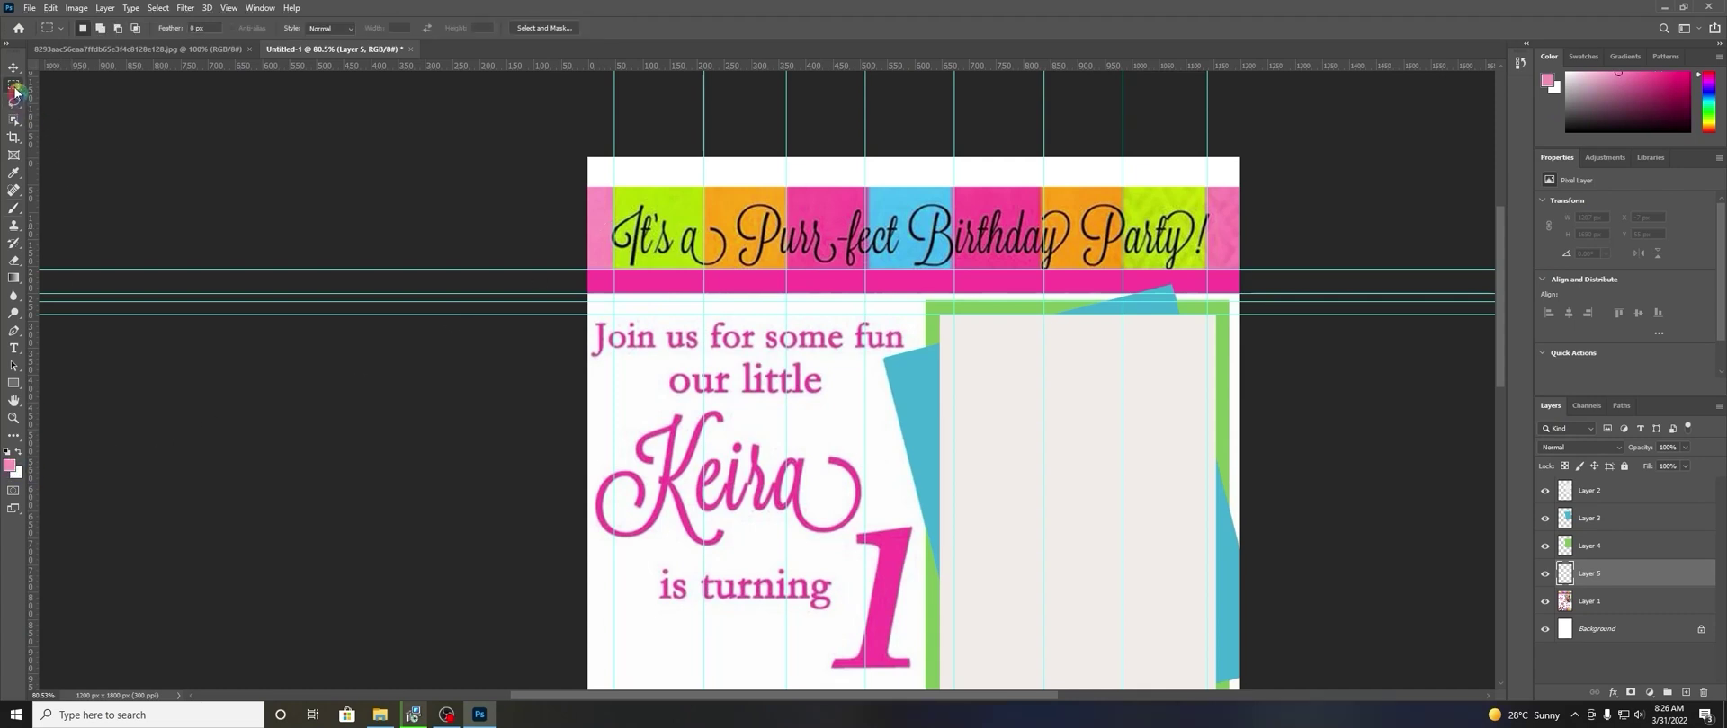
left_click_drag(588, 158, 617, 270)
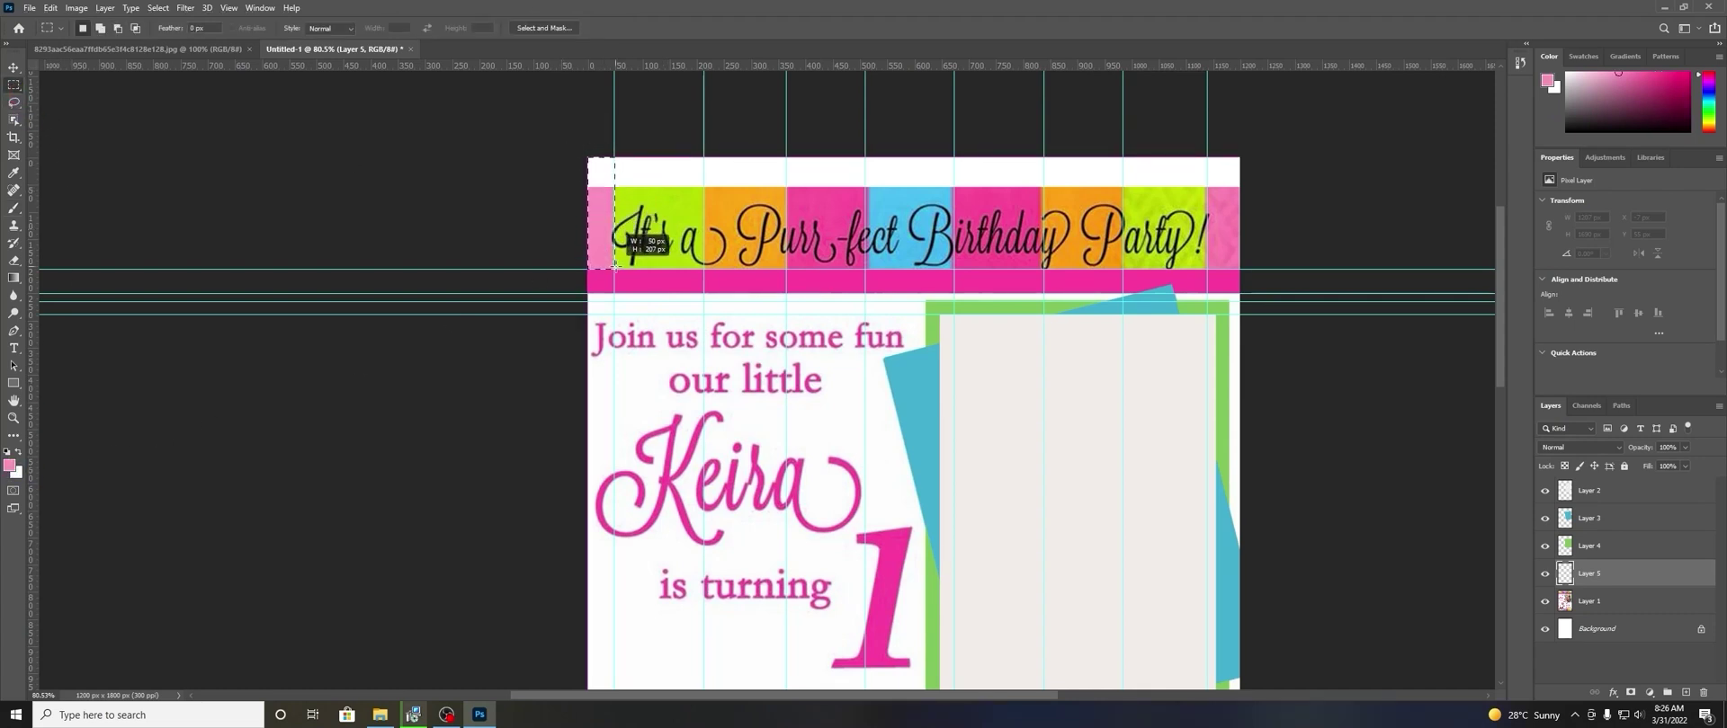
right_click(609, 237)
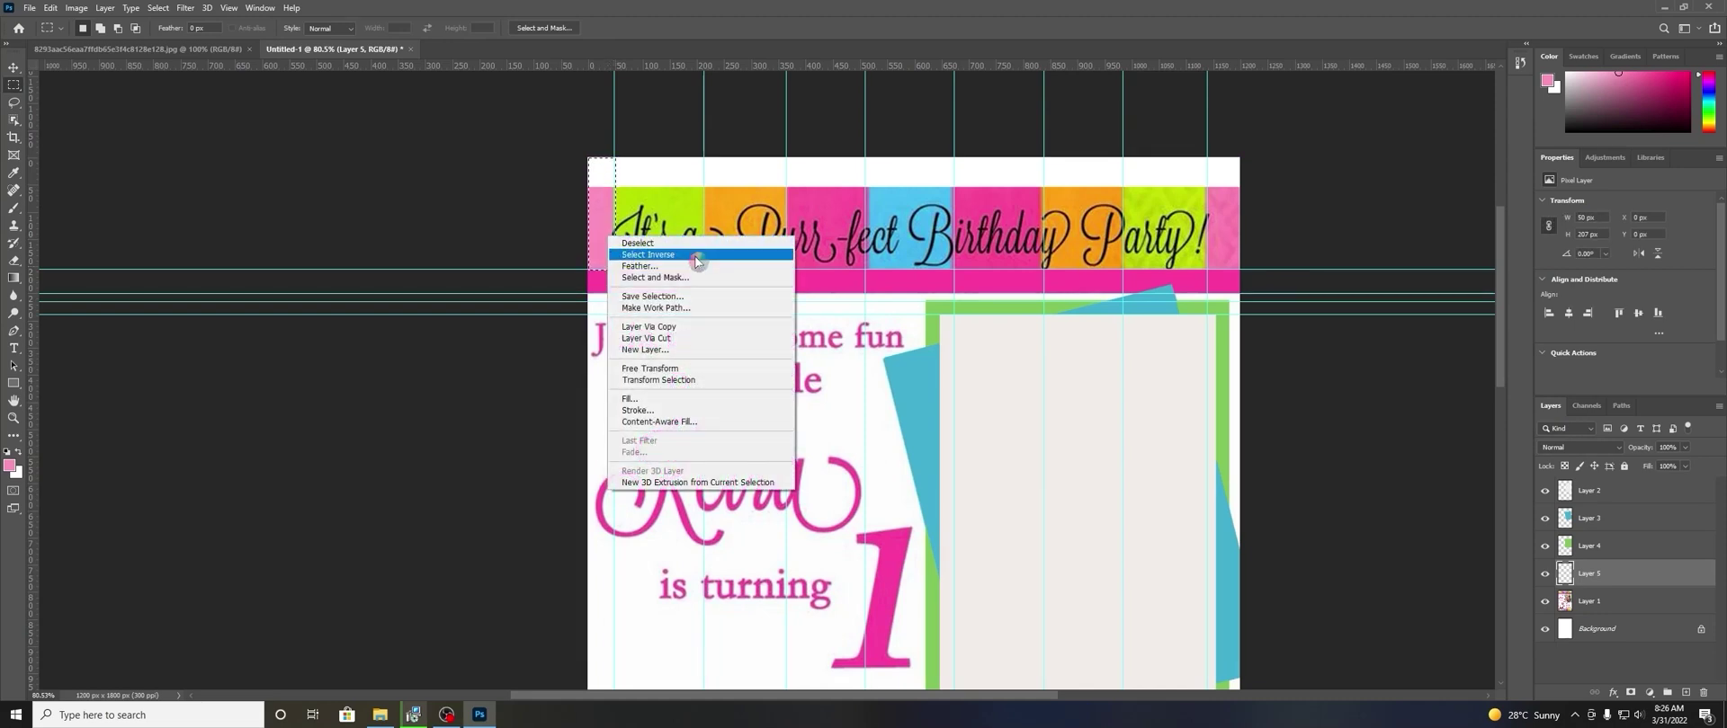
left_click(698, 398)
left_click(899, 189)
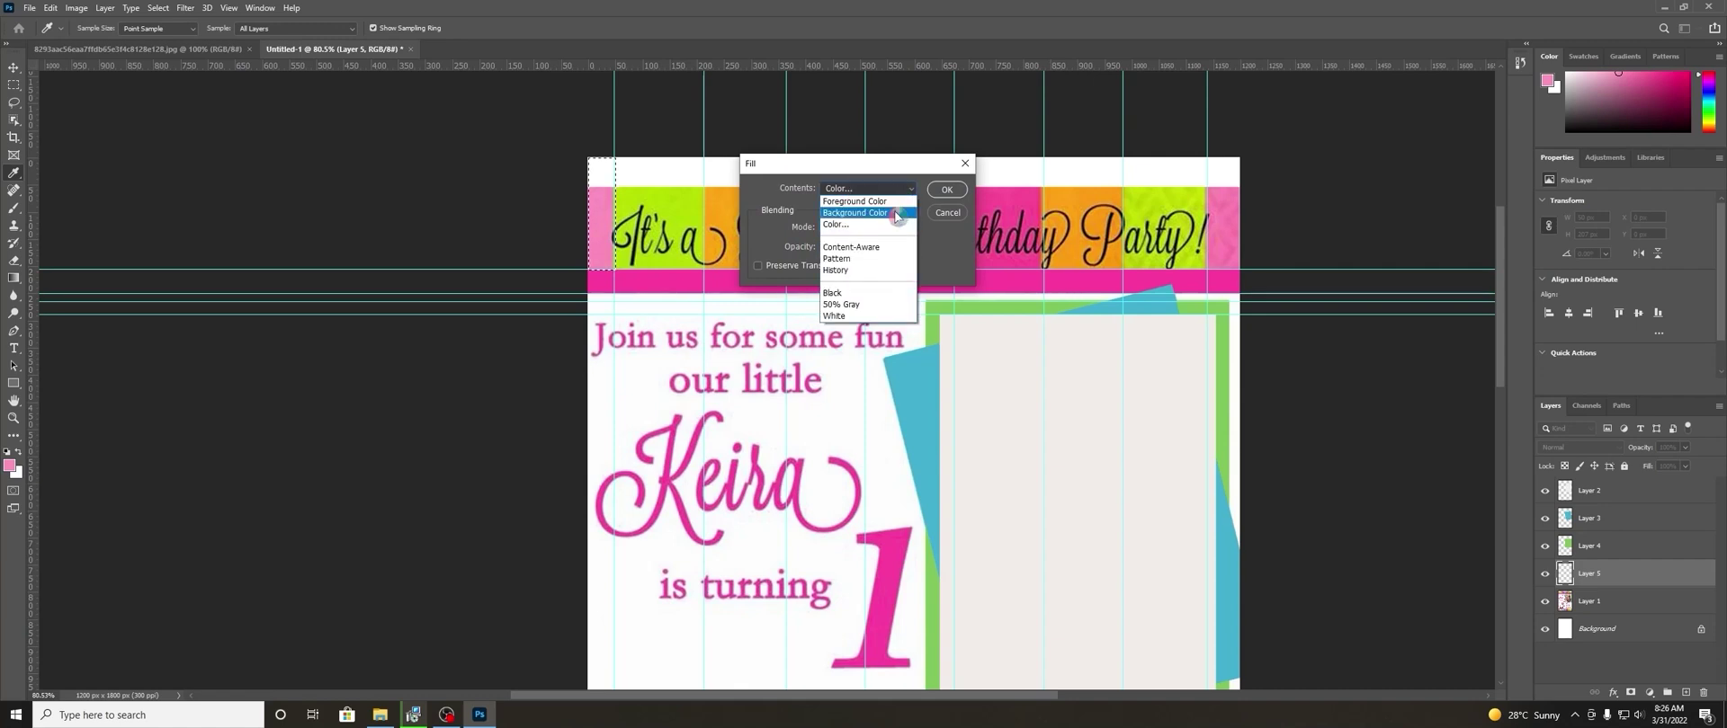
left_click(893, 225)
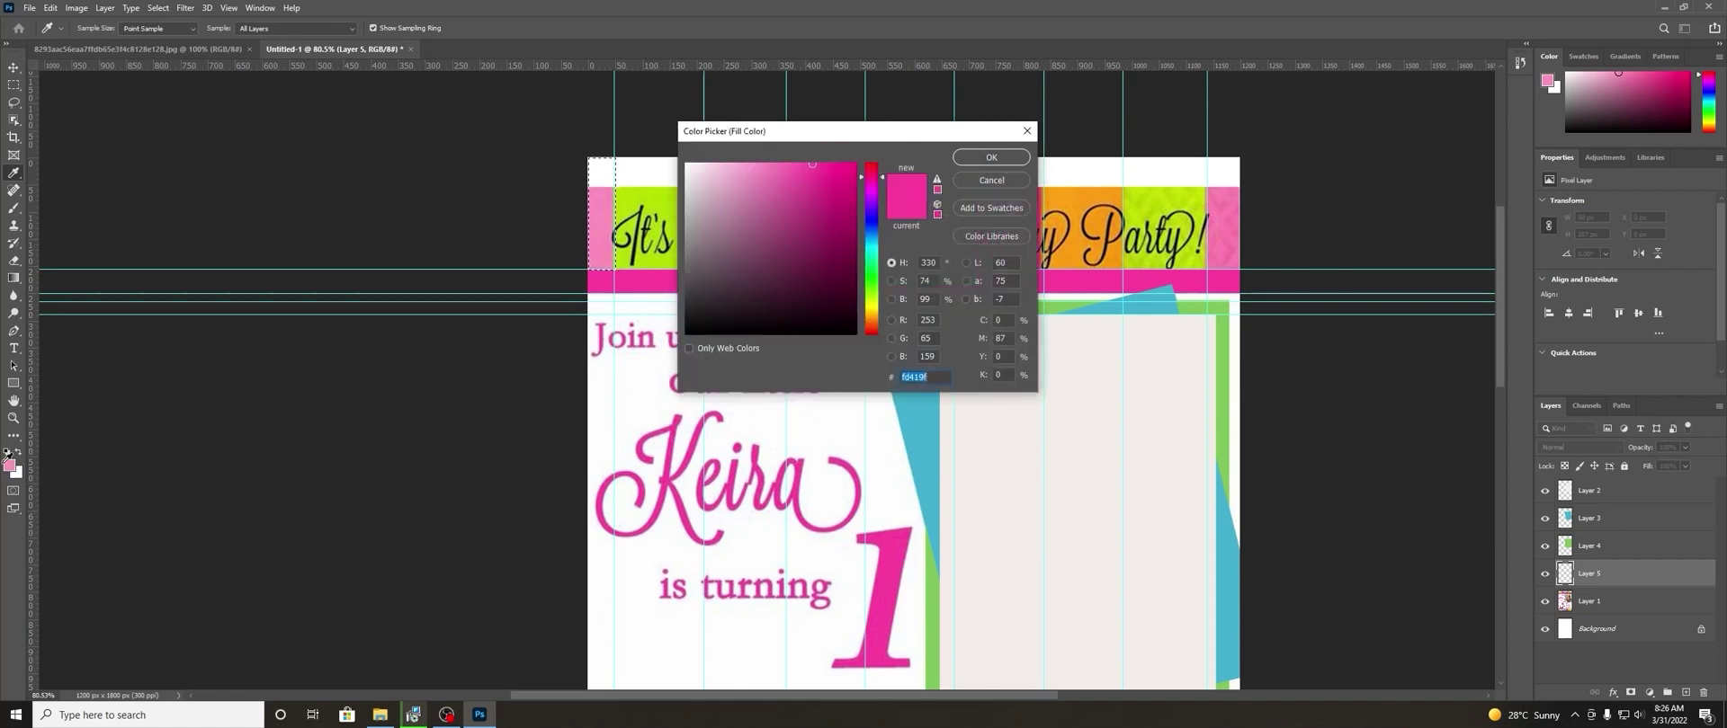
left_click(758, 165)
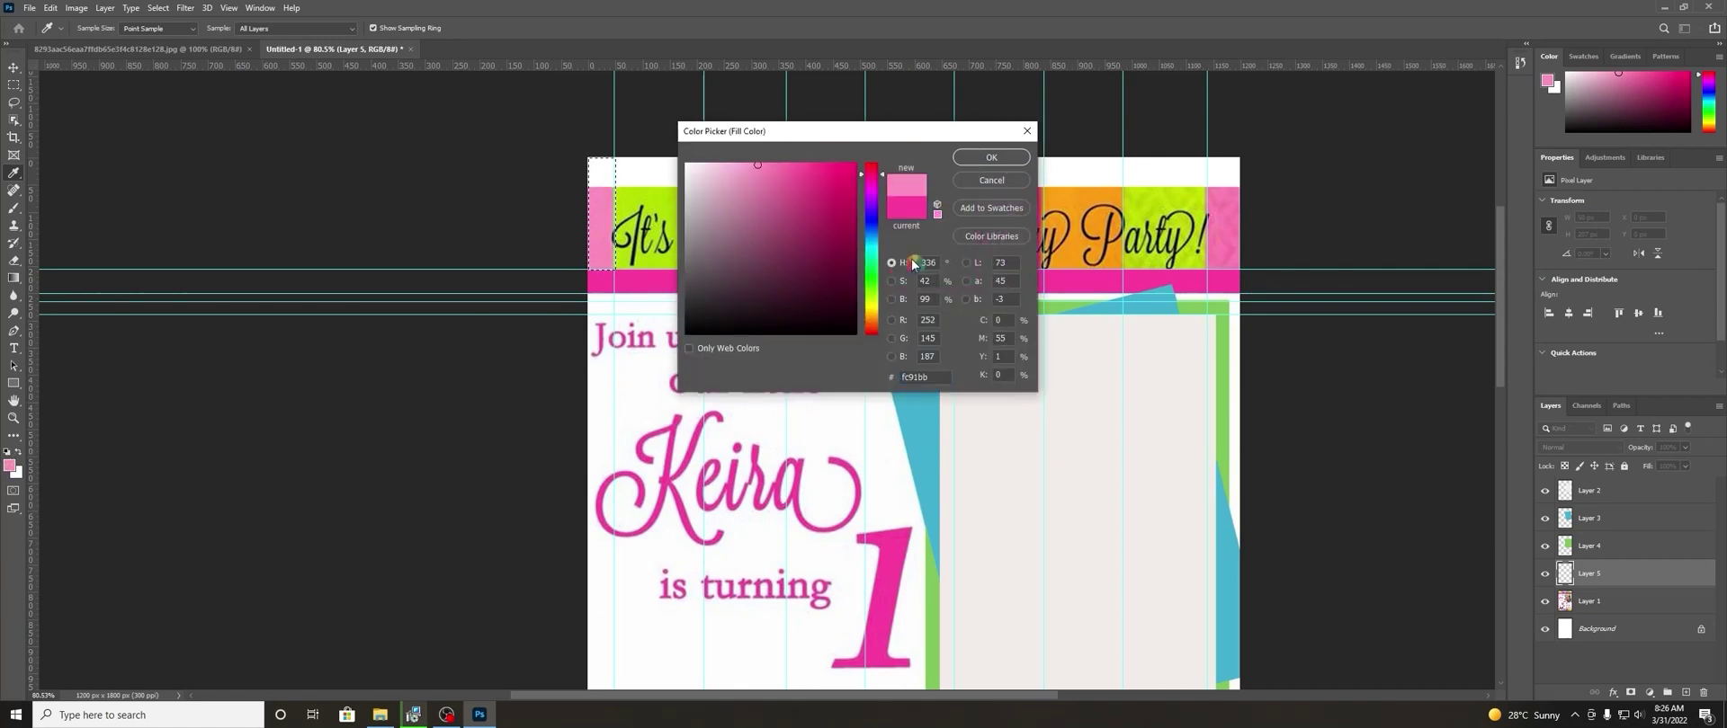
left_click(991, 158)
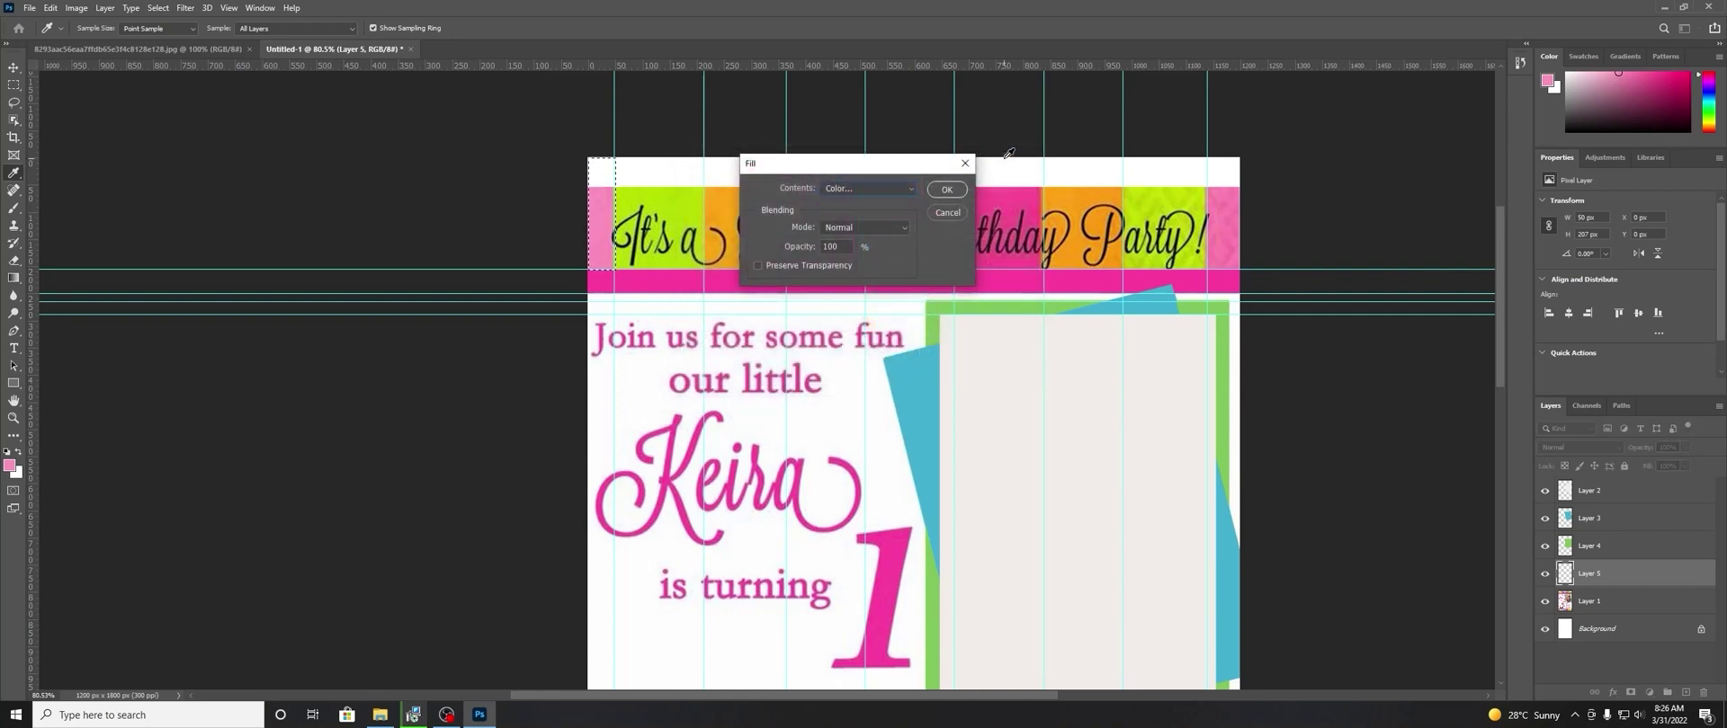
left_click(946, 189)
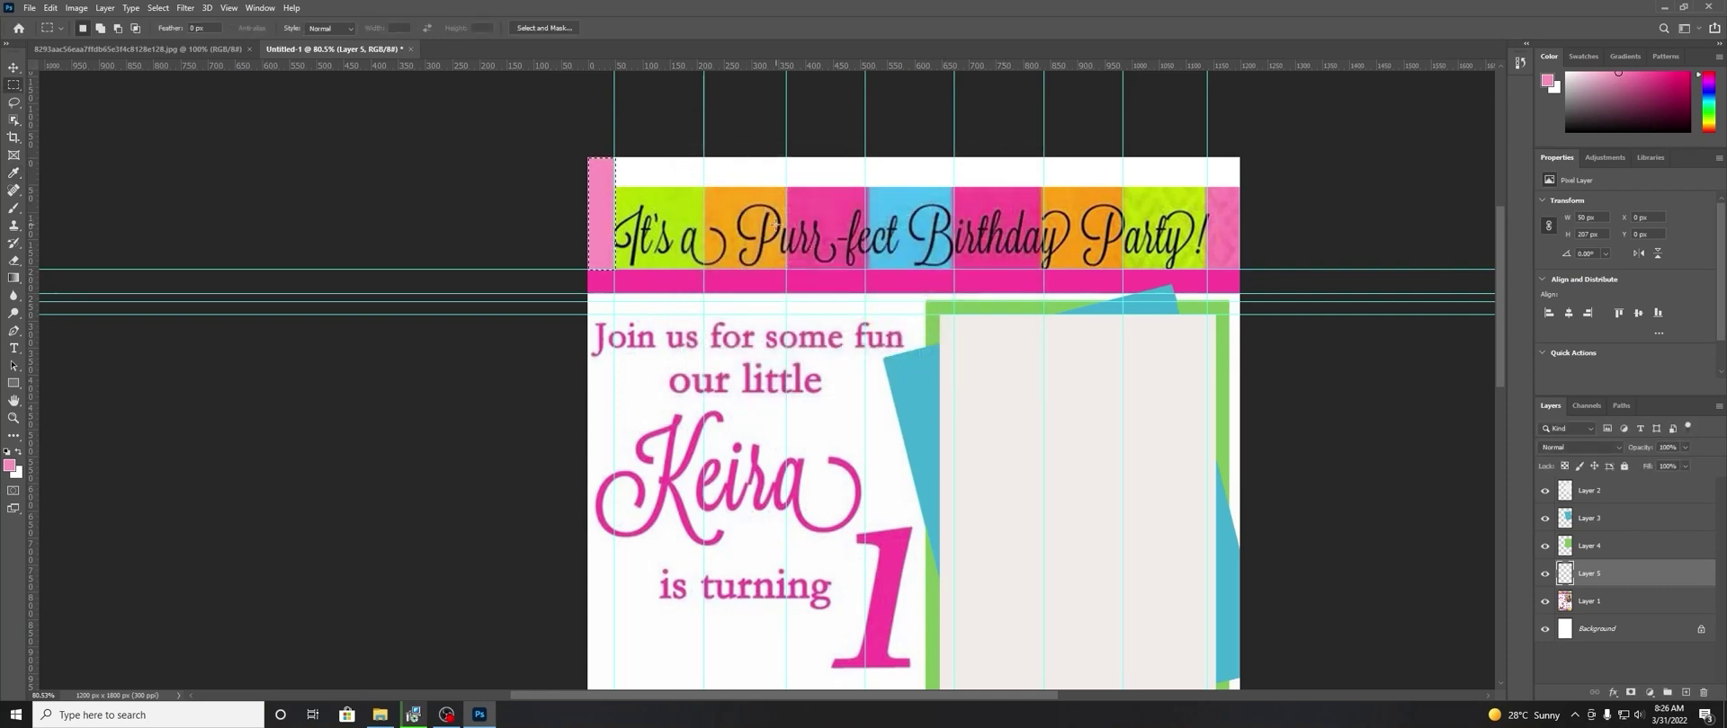
Sample the banner's lime green as the painting colour.
left_click(13, 208)
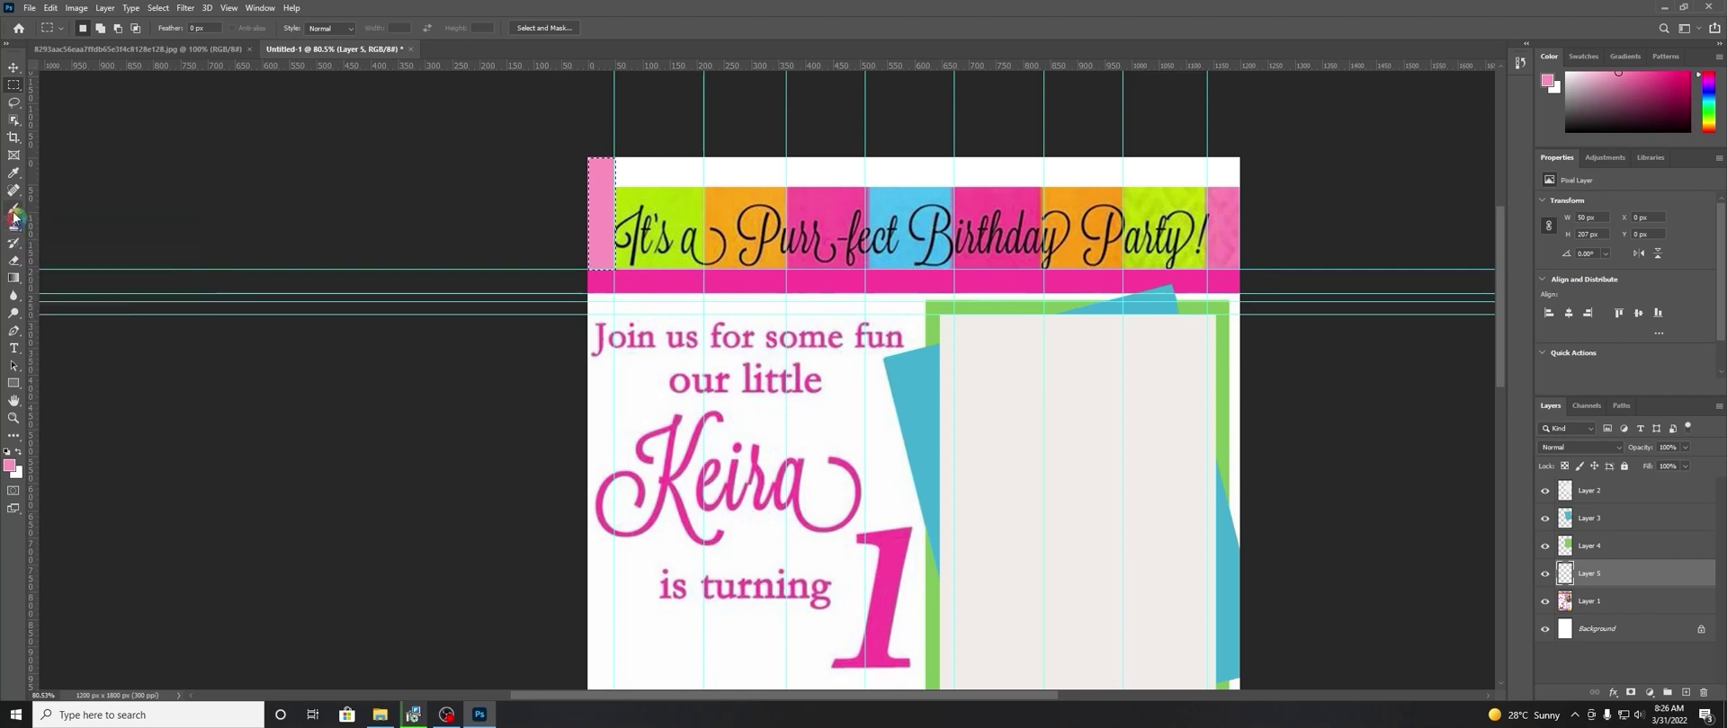
left_click(678, 203, "alt")
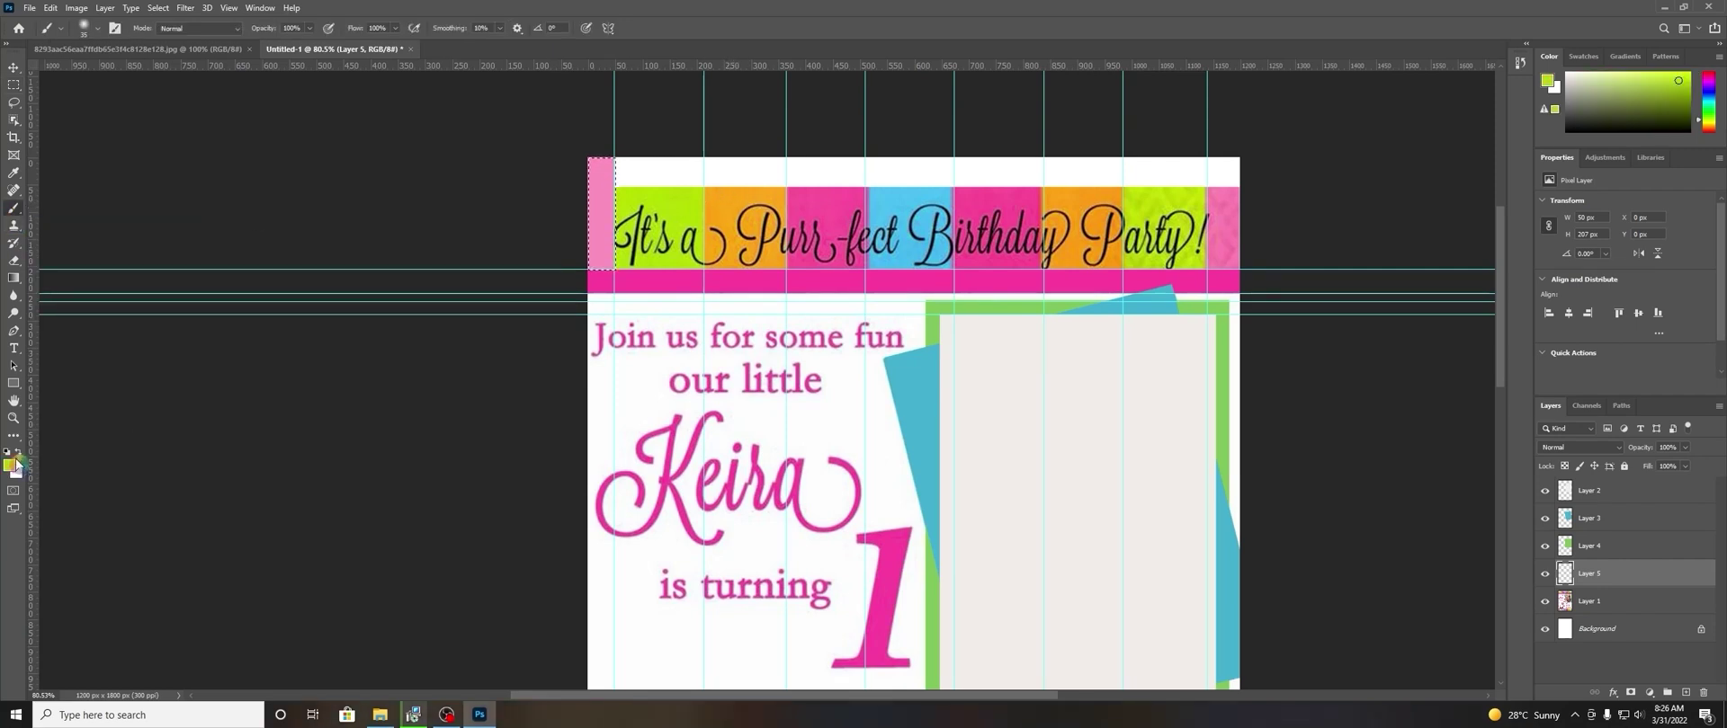
left_click(15, 83)
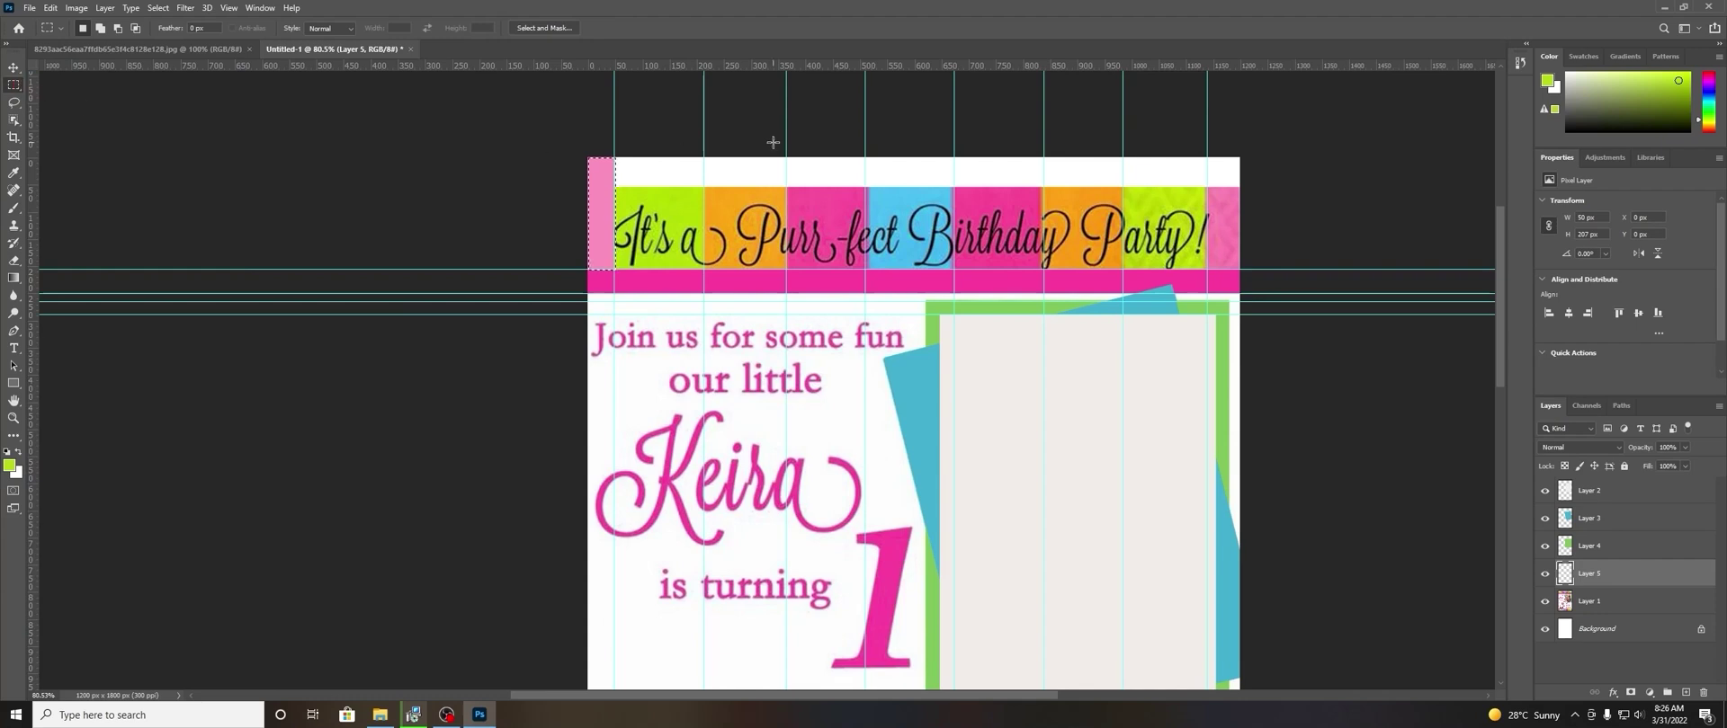
Marquee the lime green 'It's a' block and toggle Layer 5's visibility off and on.
left_click_drag(705, 158, 614, 282)
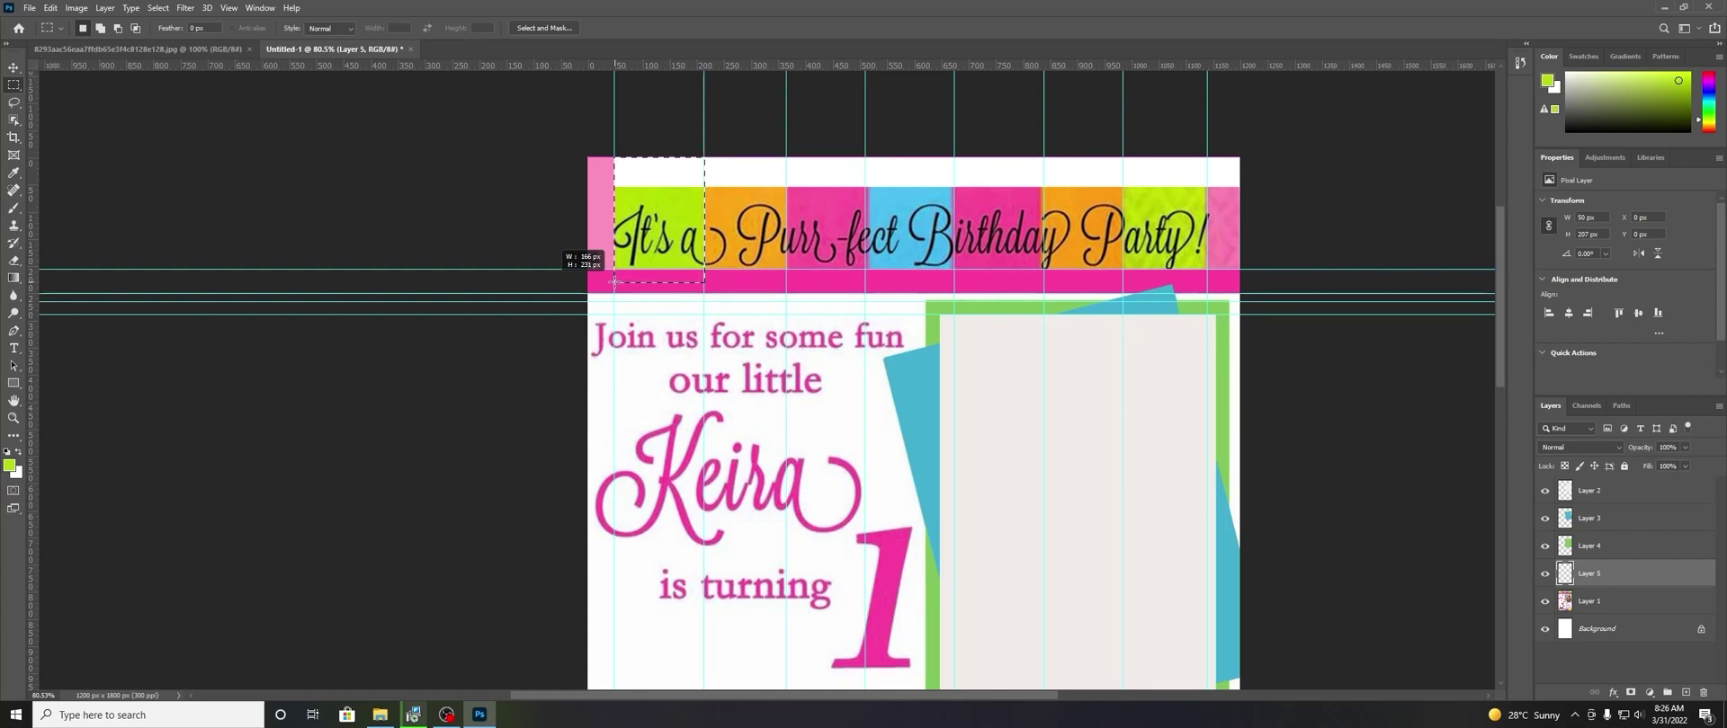
left_click_drag(615, 282, 614, 282)
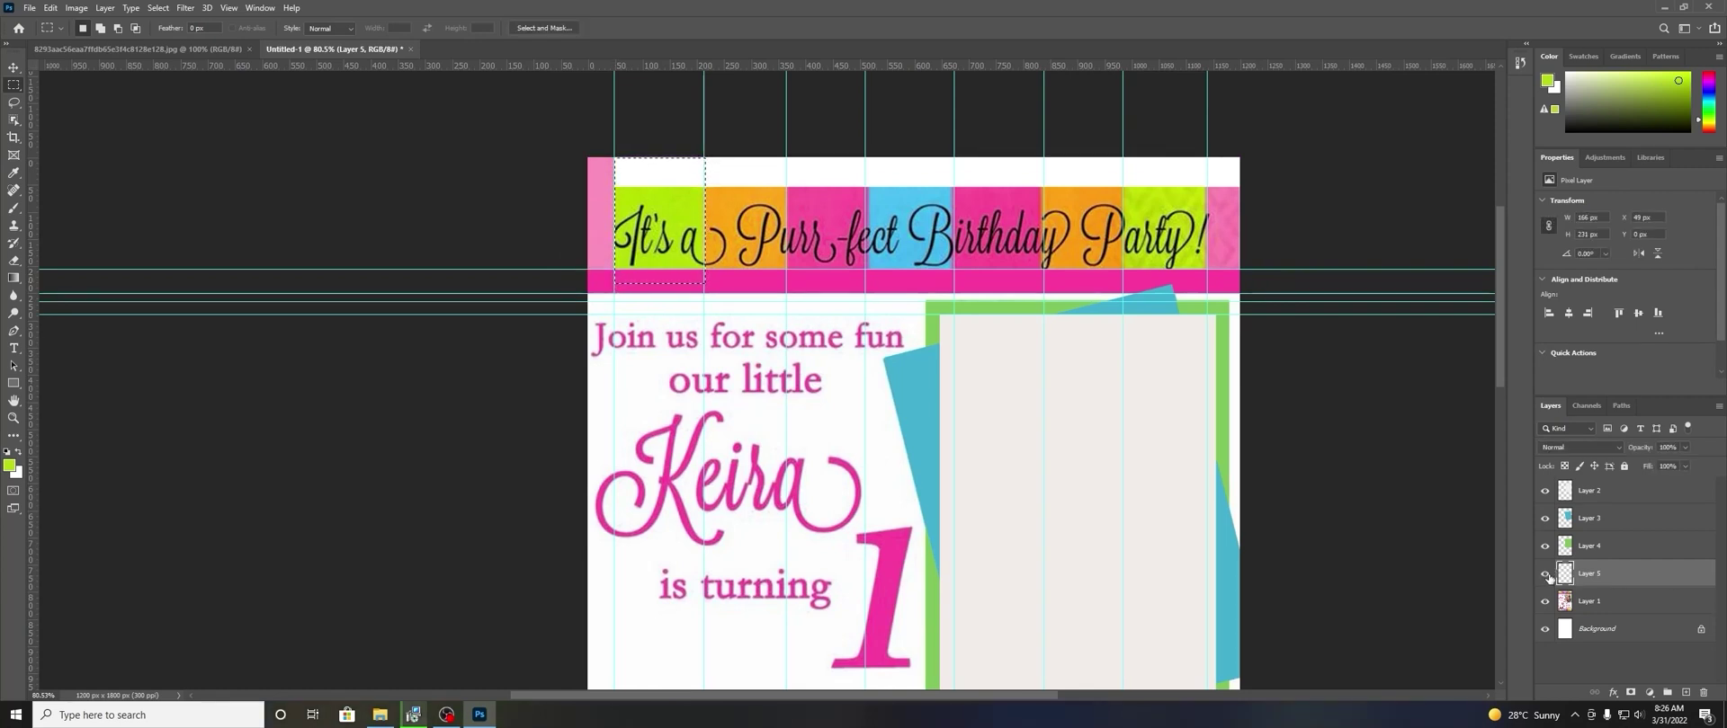
left_click(1546, 574)
left_click(1546, 574)
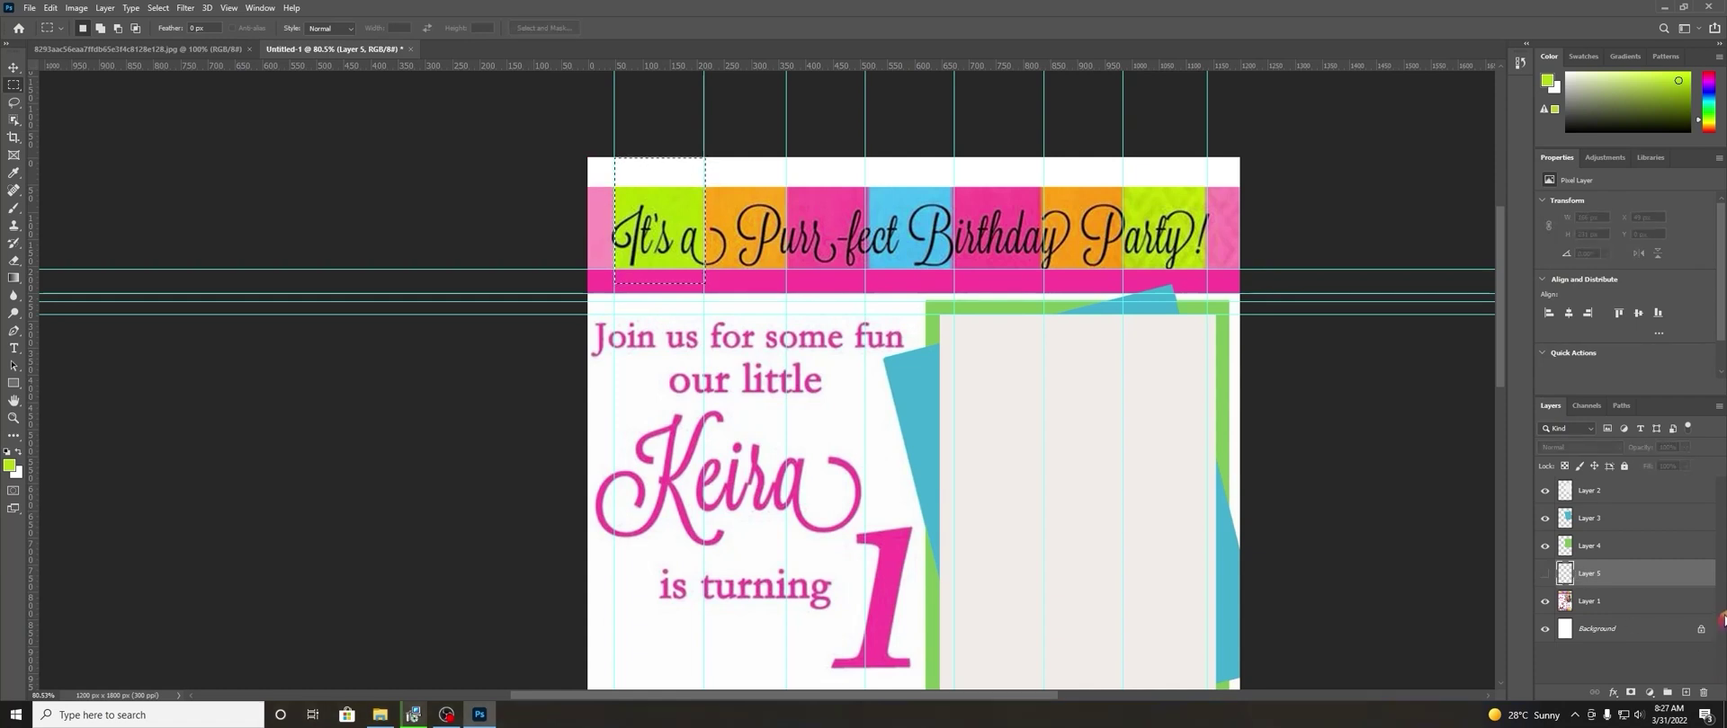
Delete Layer 5 and undo back past the vertical guides and band selection.
key("Delete")
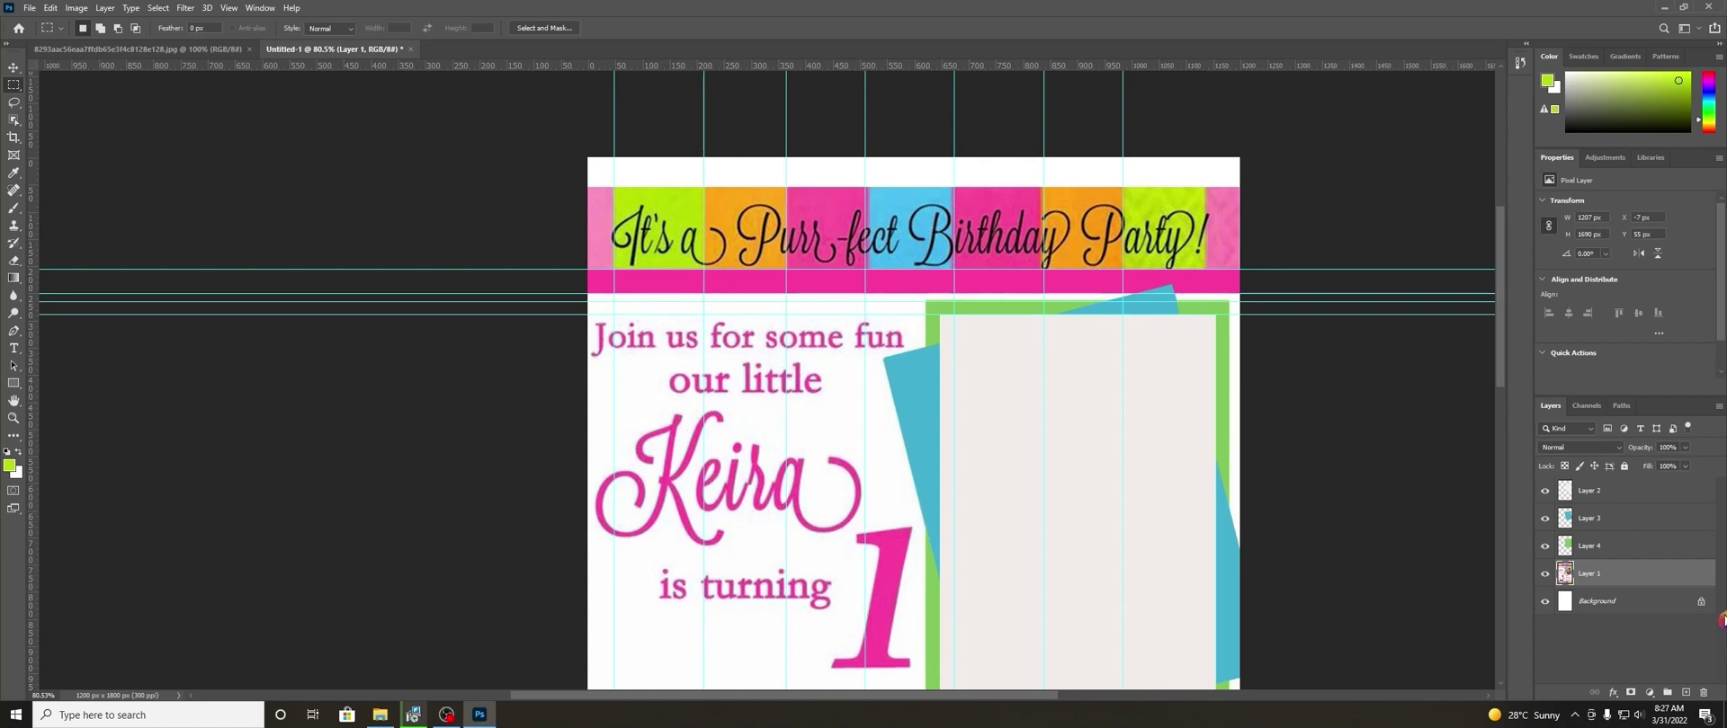
key("ctrl+z")
key("ctrl+z")
key("ctrl+z")
key("ctrl+z")
key("ctrl+z")
key("ctrl+z")
key("ctrl+z")
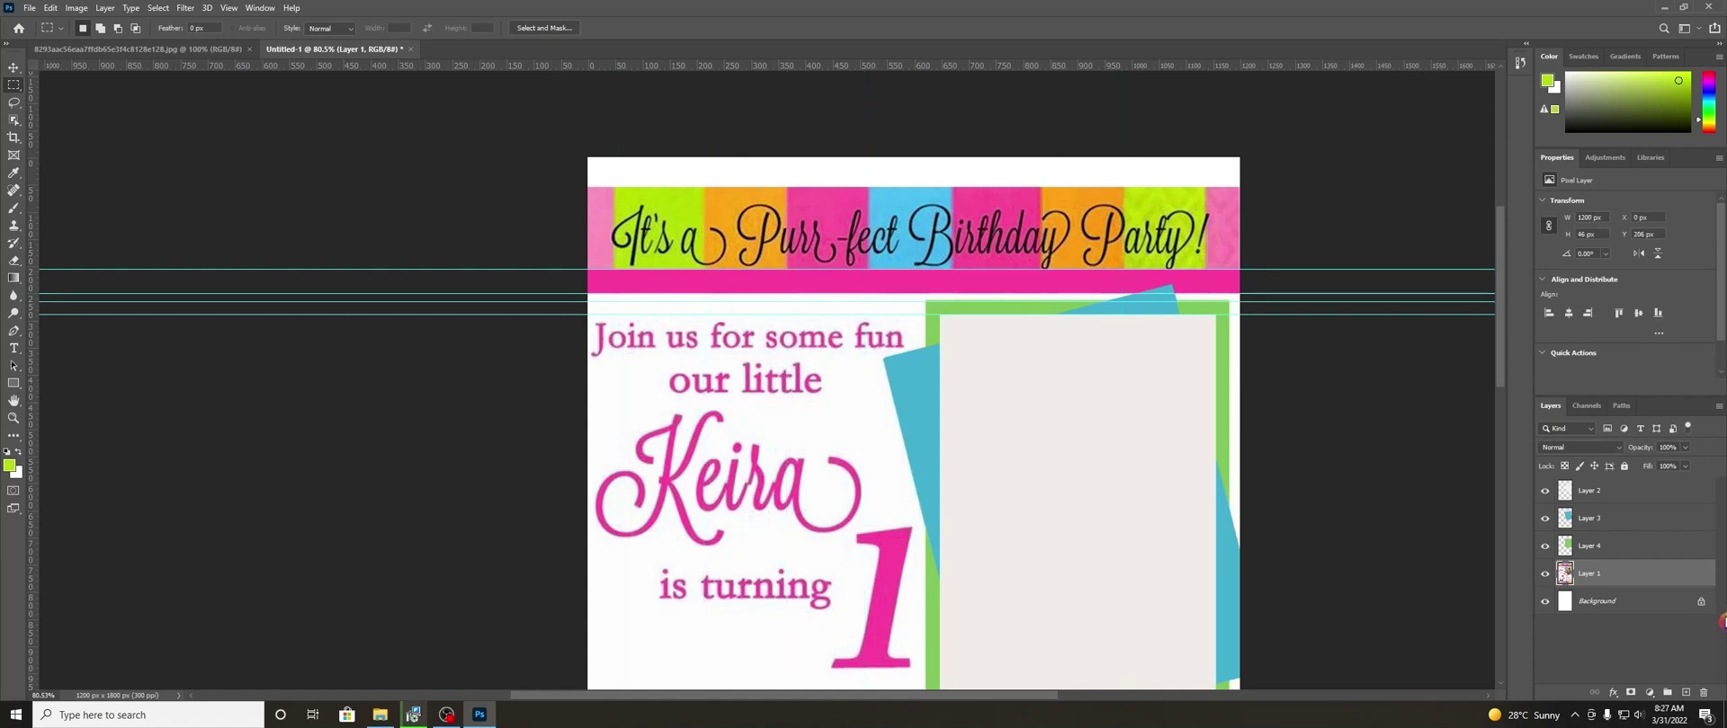
key("ctrl+z")
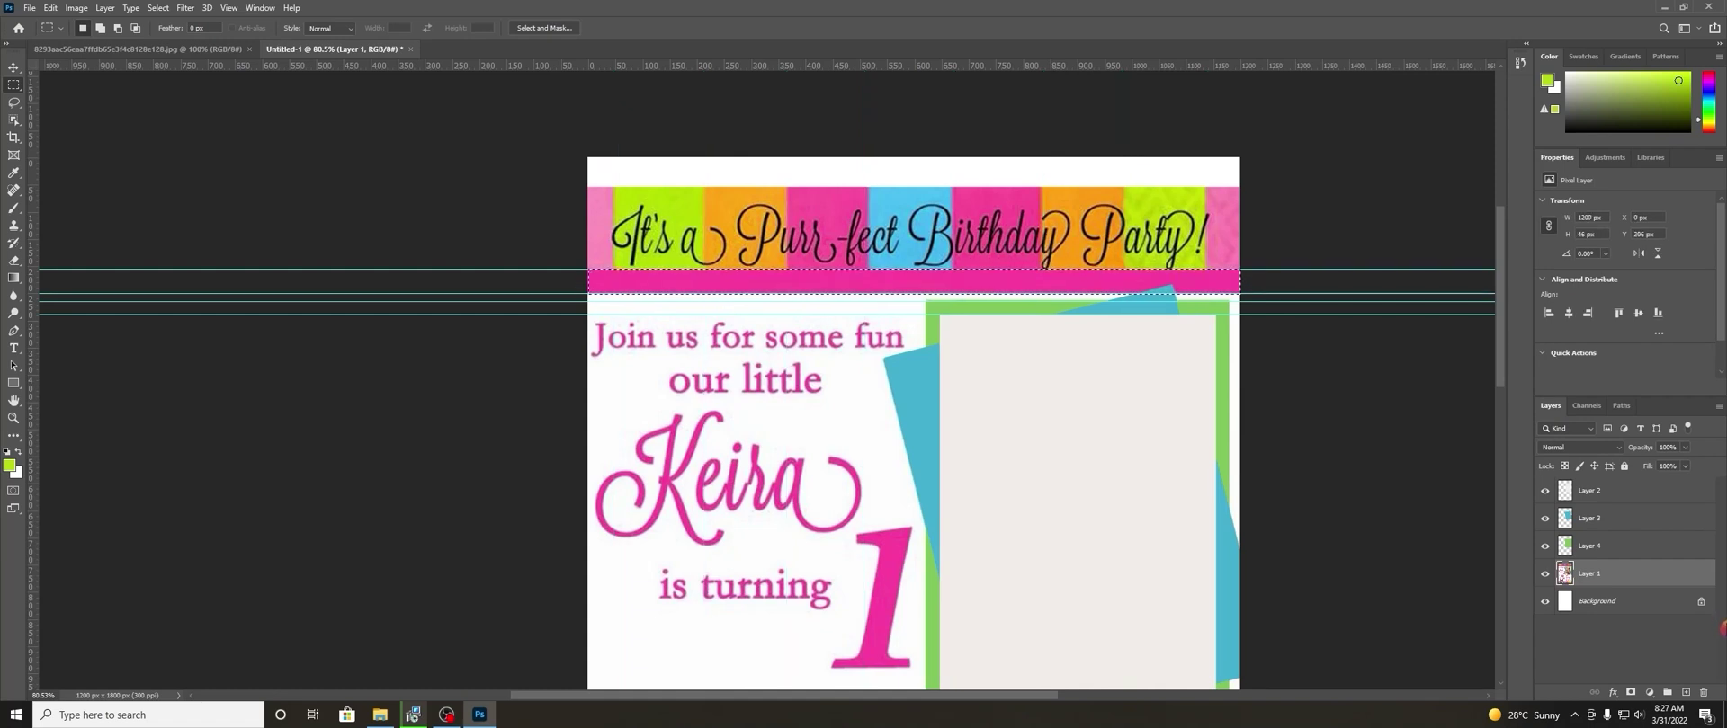
key("ctrl+z")
key("ctrl+z")
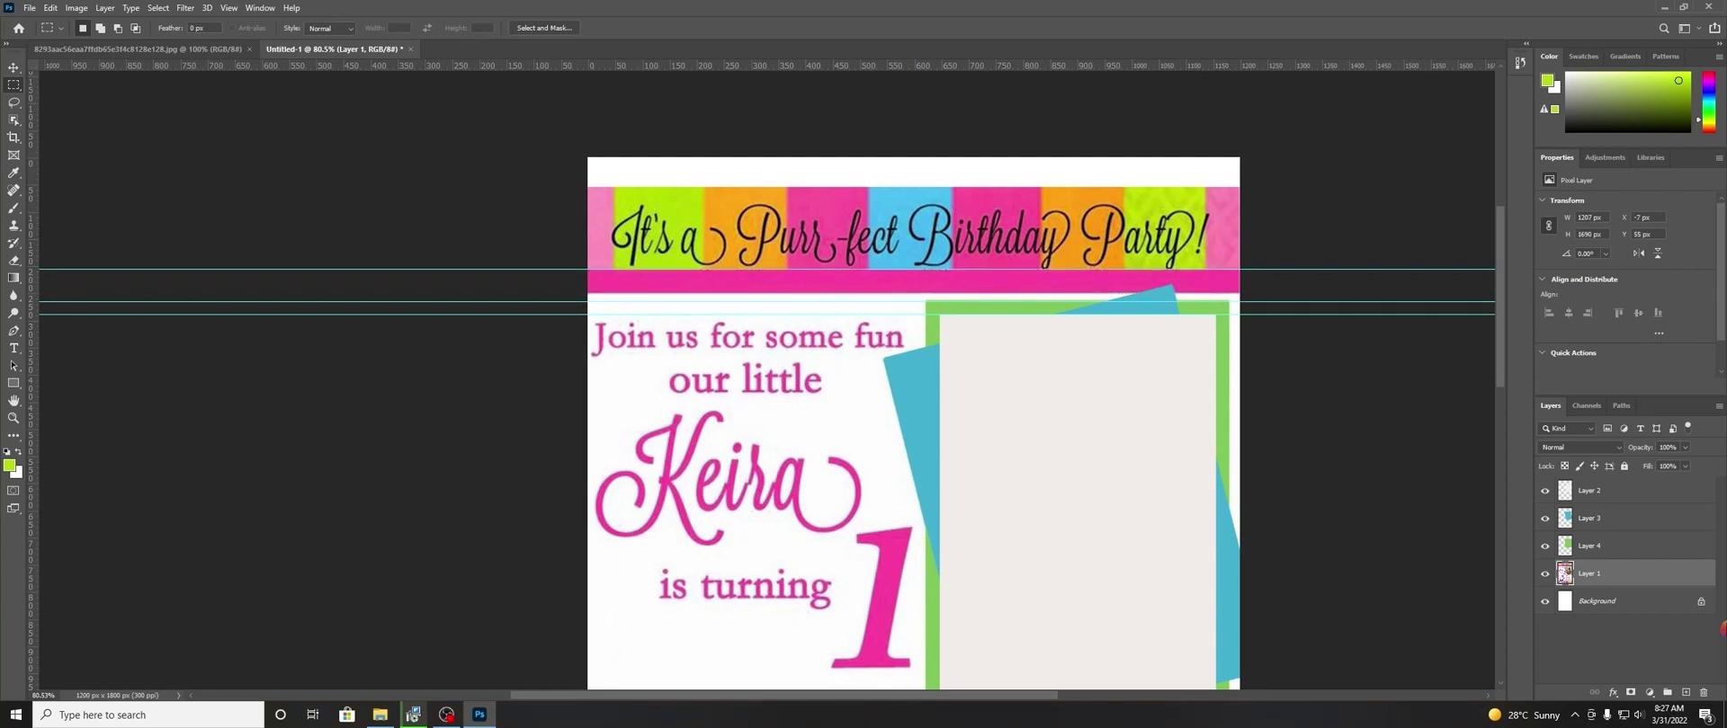
key("ctrl+shift+z")
key("ctrl+z")
key("ctrl+z")
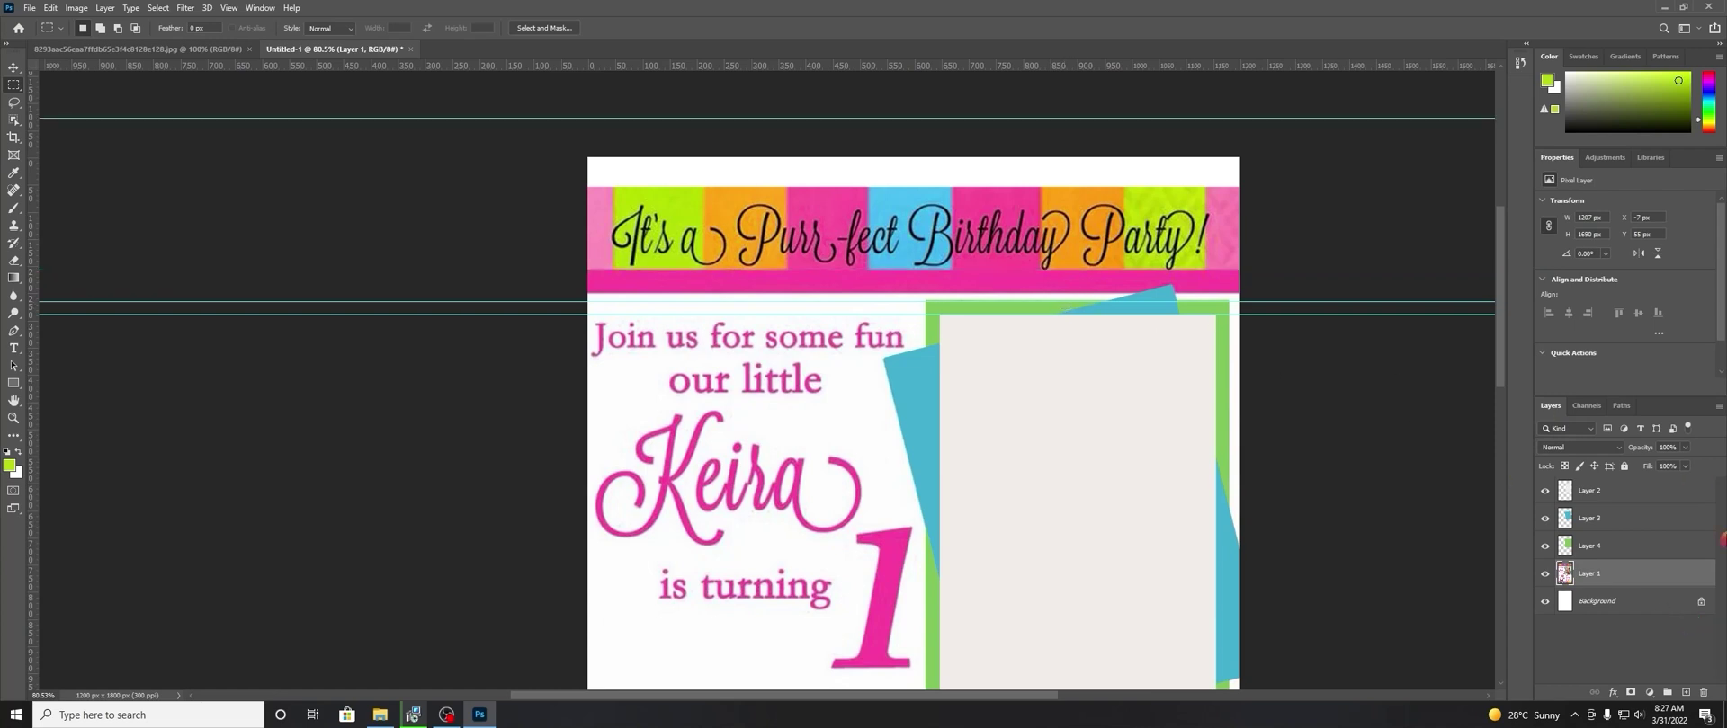
Add a new layer and place guides at the pink band's top and bottom edges.
left_click(1687, 692)
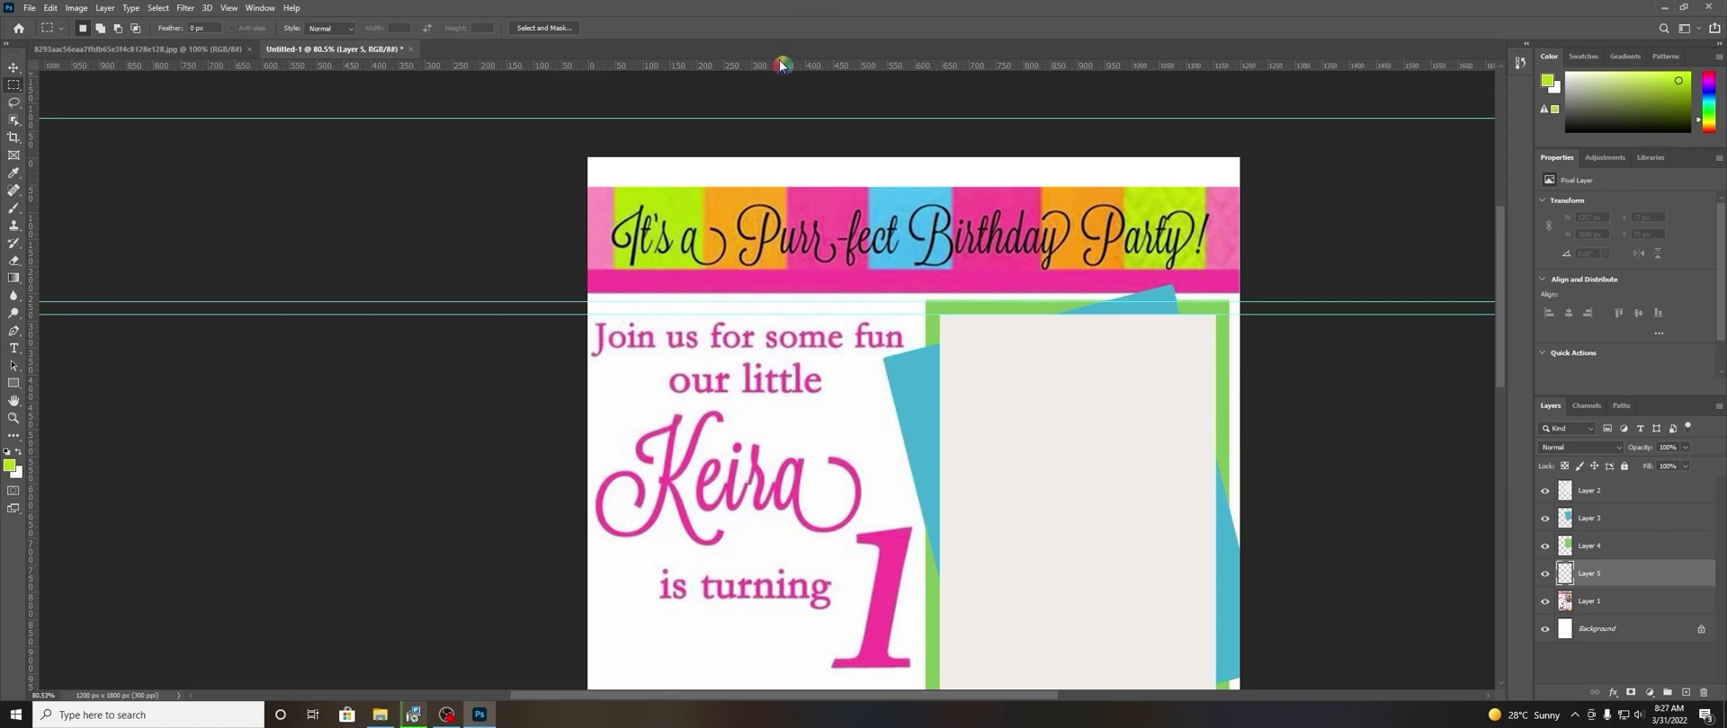
left_click_drag(816, 69, 862, 268)
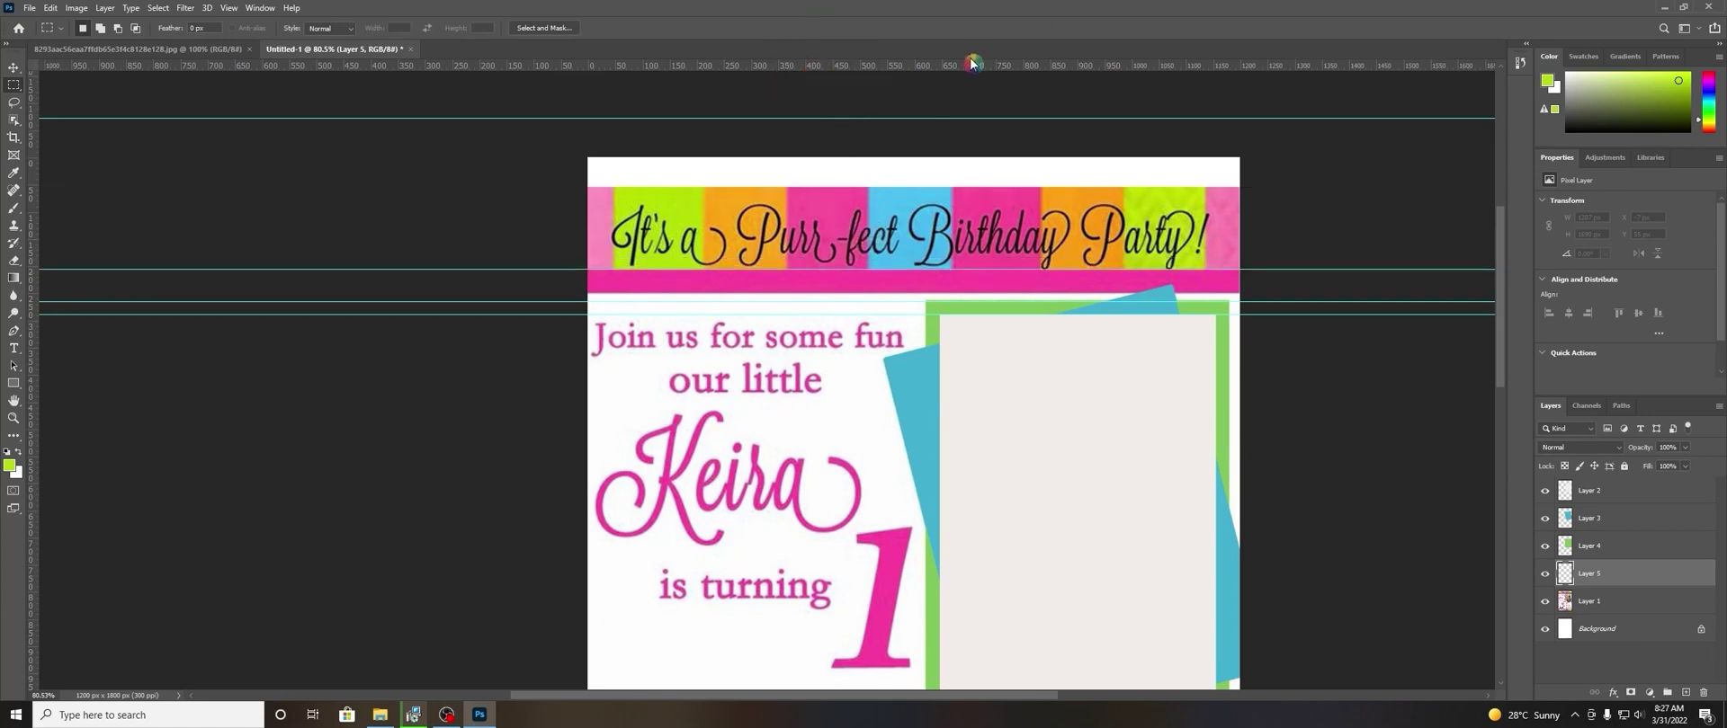
left_click_drag(970, 68, 948, 289)
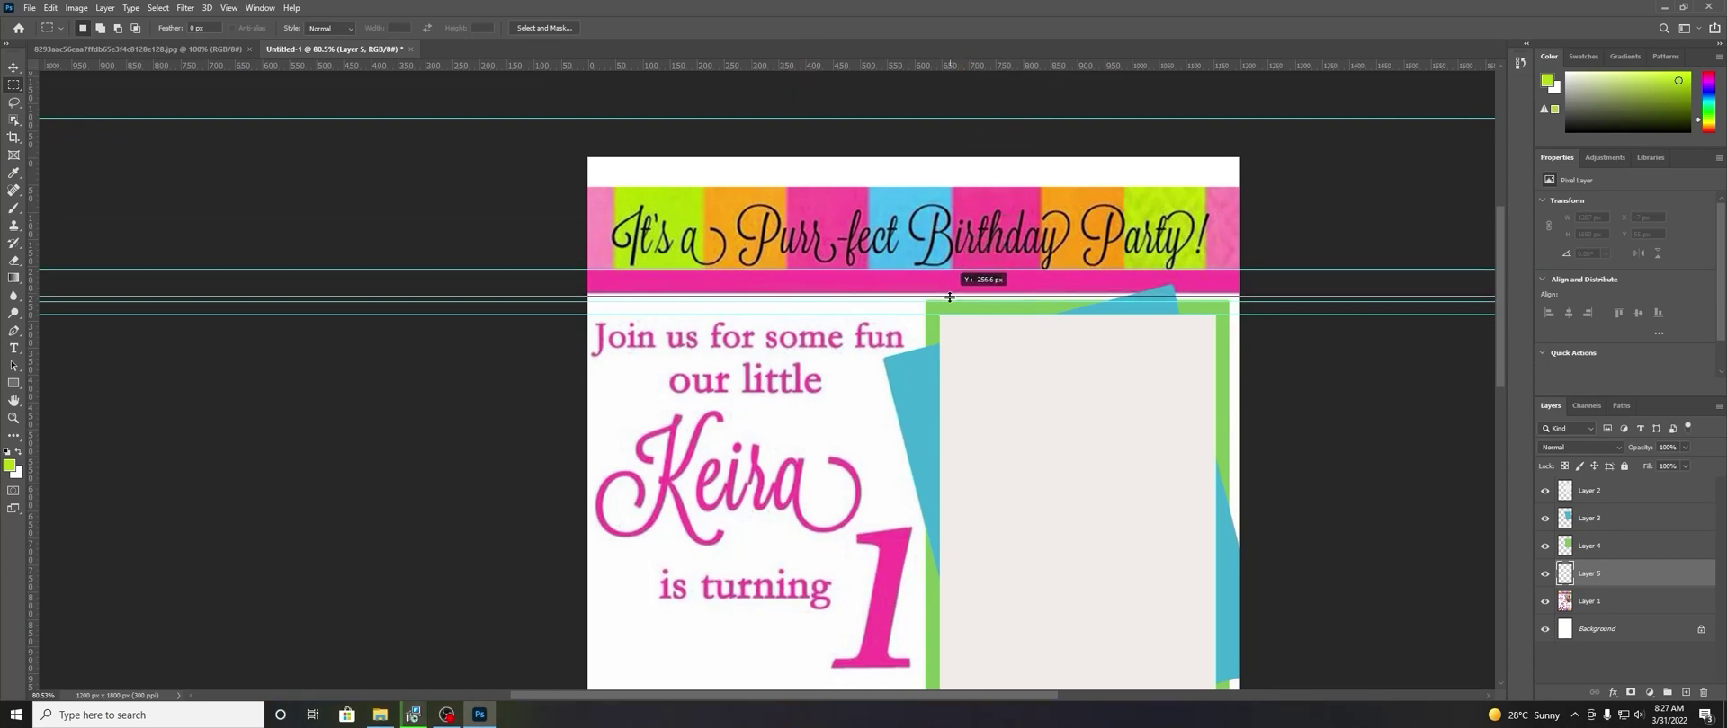
left_click_drag(948, 289, 939, 295)
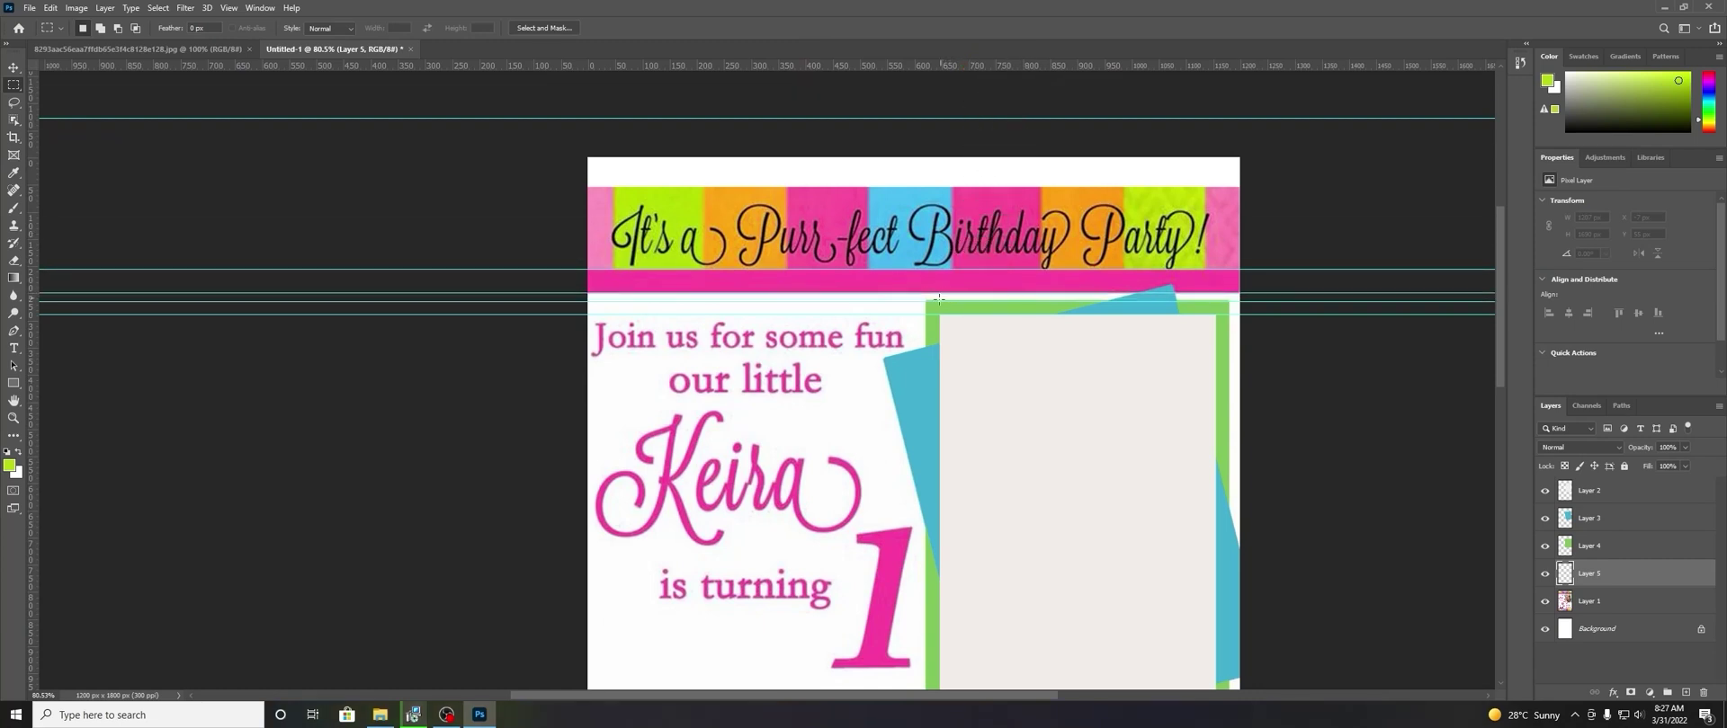
Fill the full-width band under the banner with sampled pink f743a5, then merge a new layer down.
left_click(14, 208)
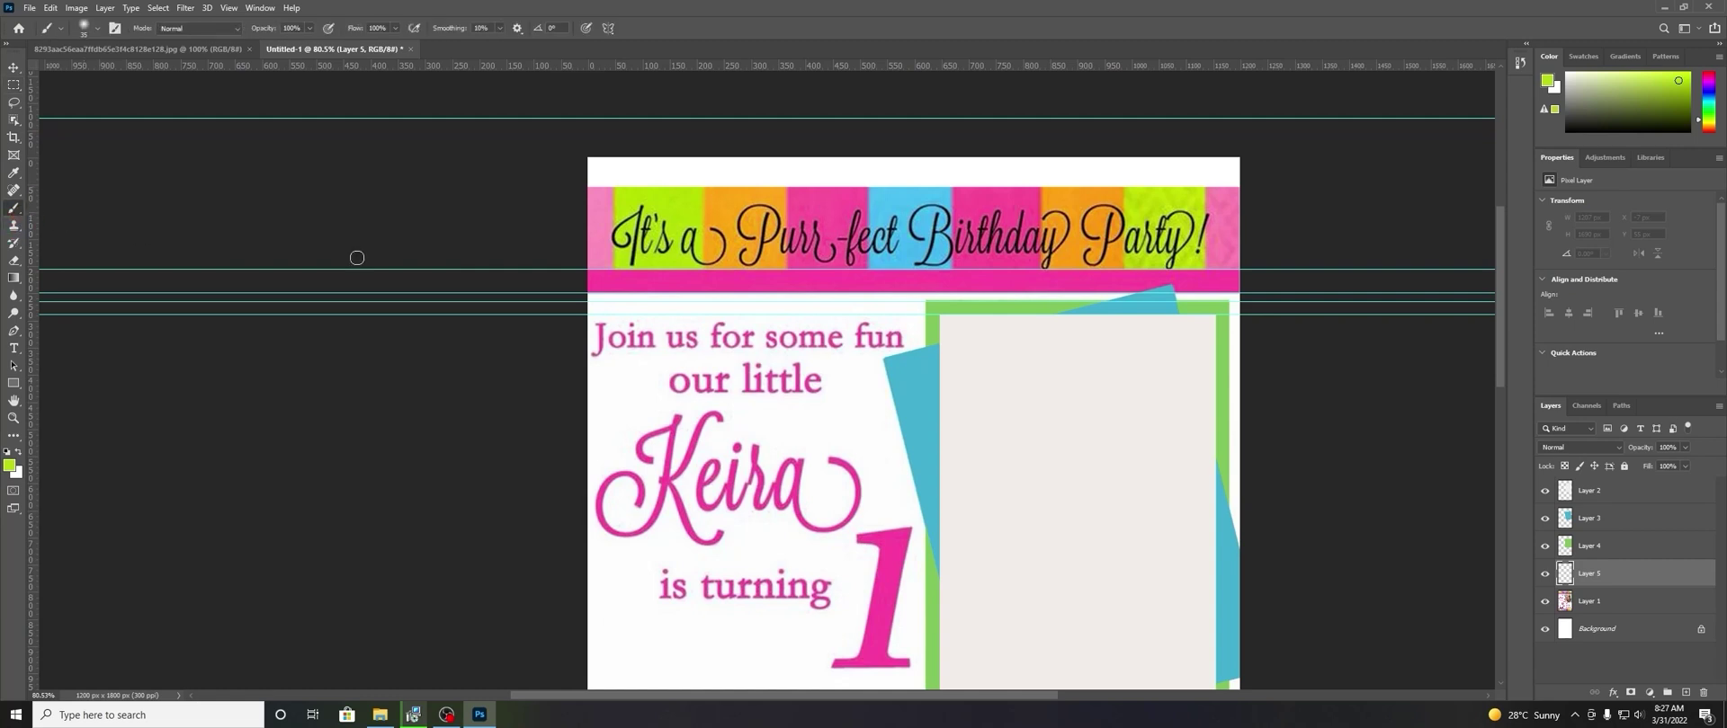
left_click(768, 277, "alt")
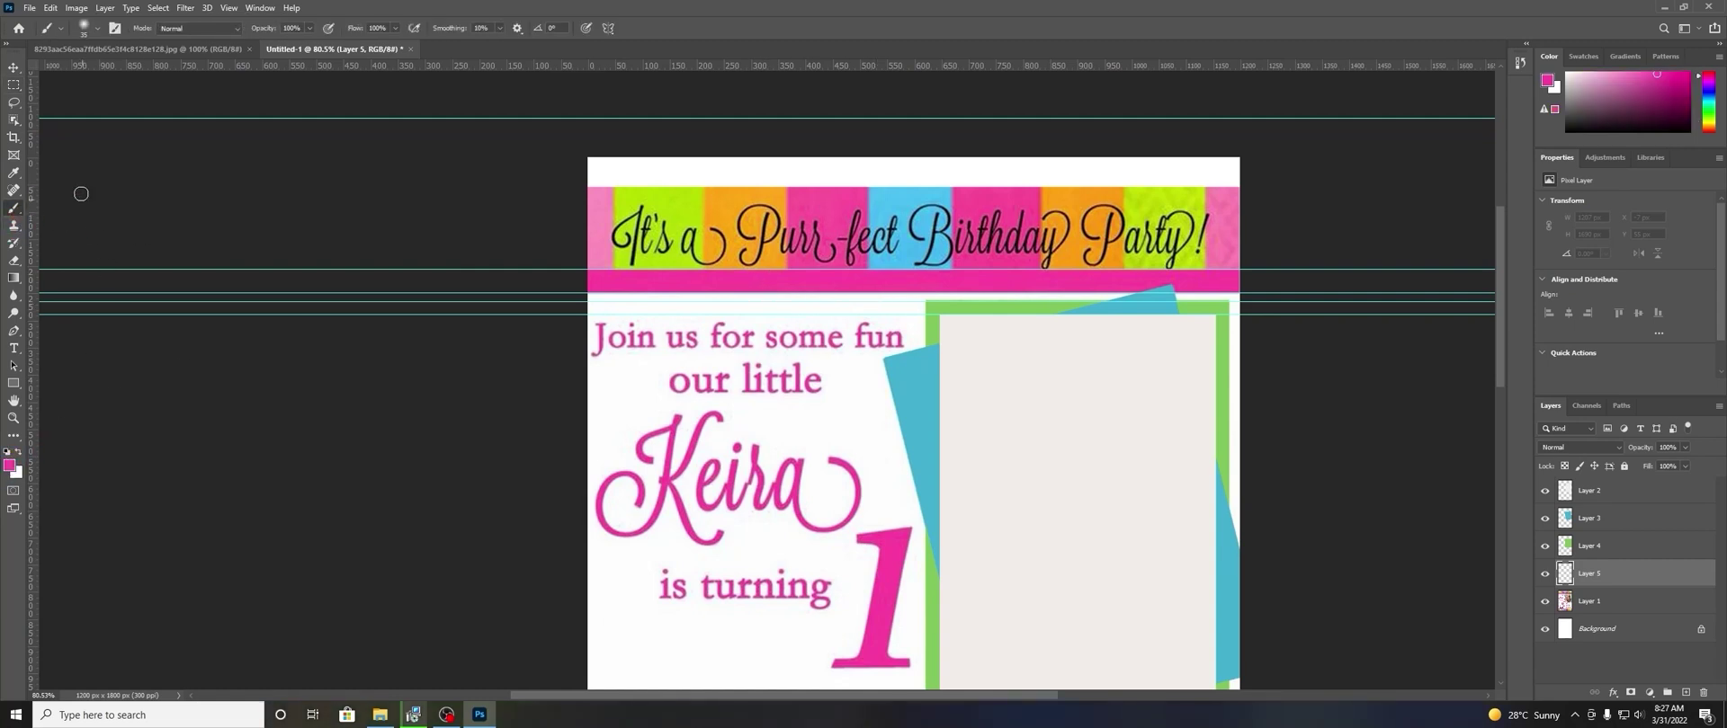
left_click(14, 87)
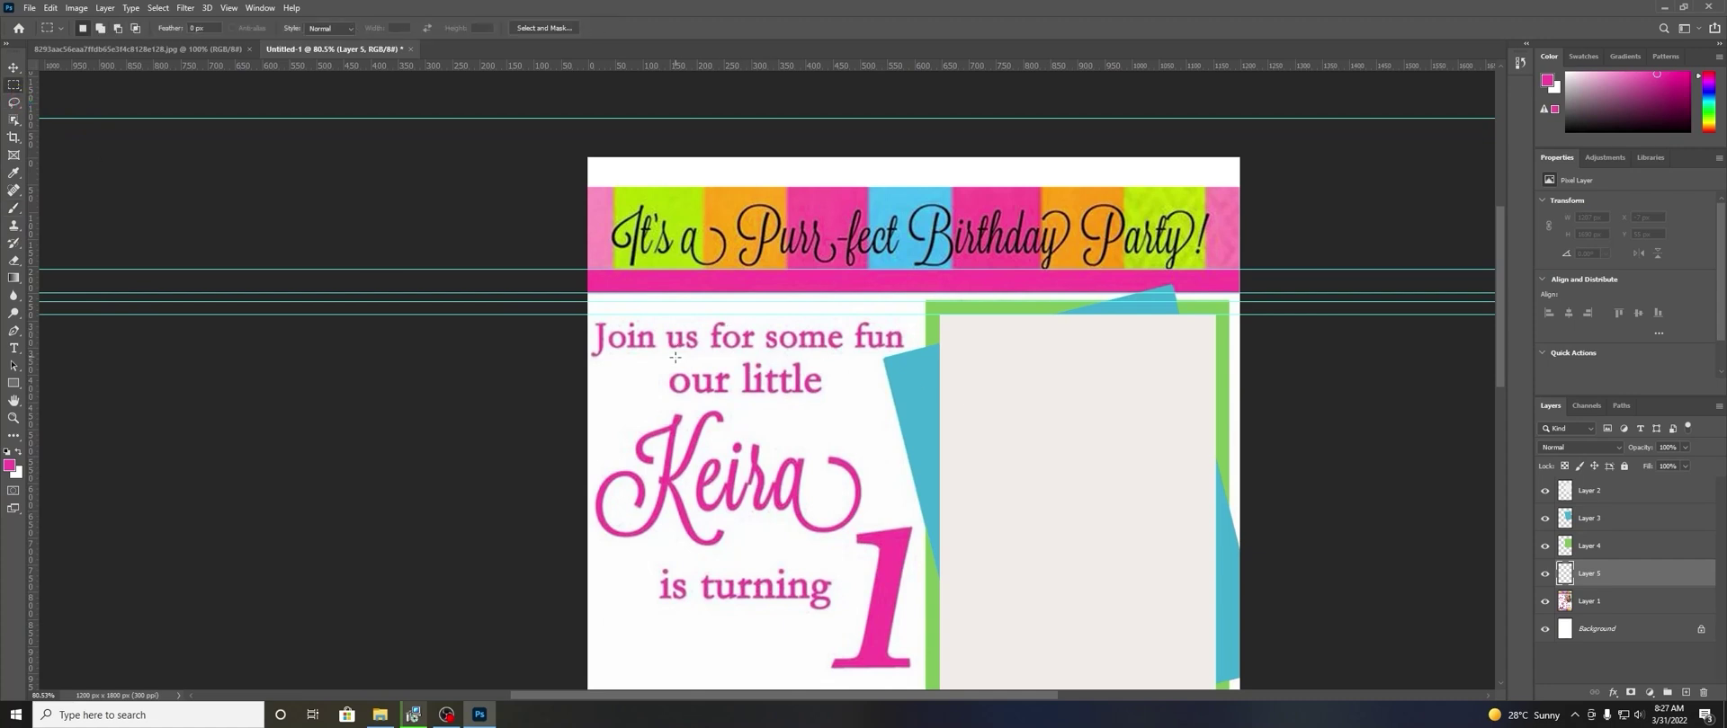
left_click_drag(577, 272, 1319, 292)
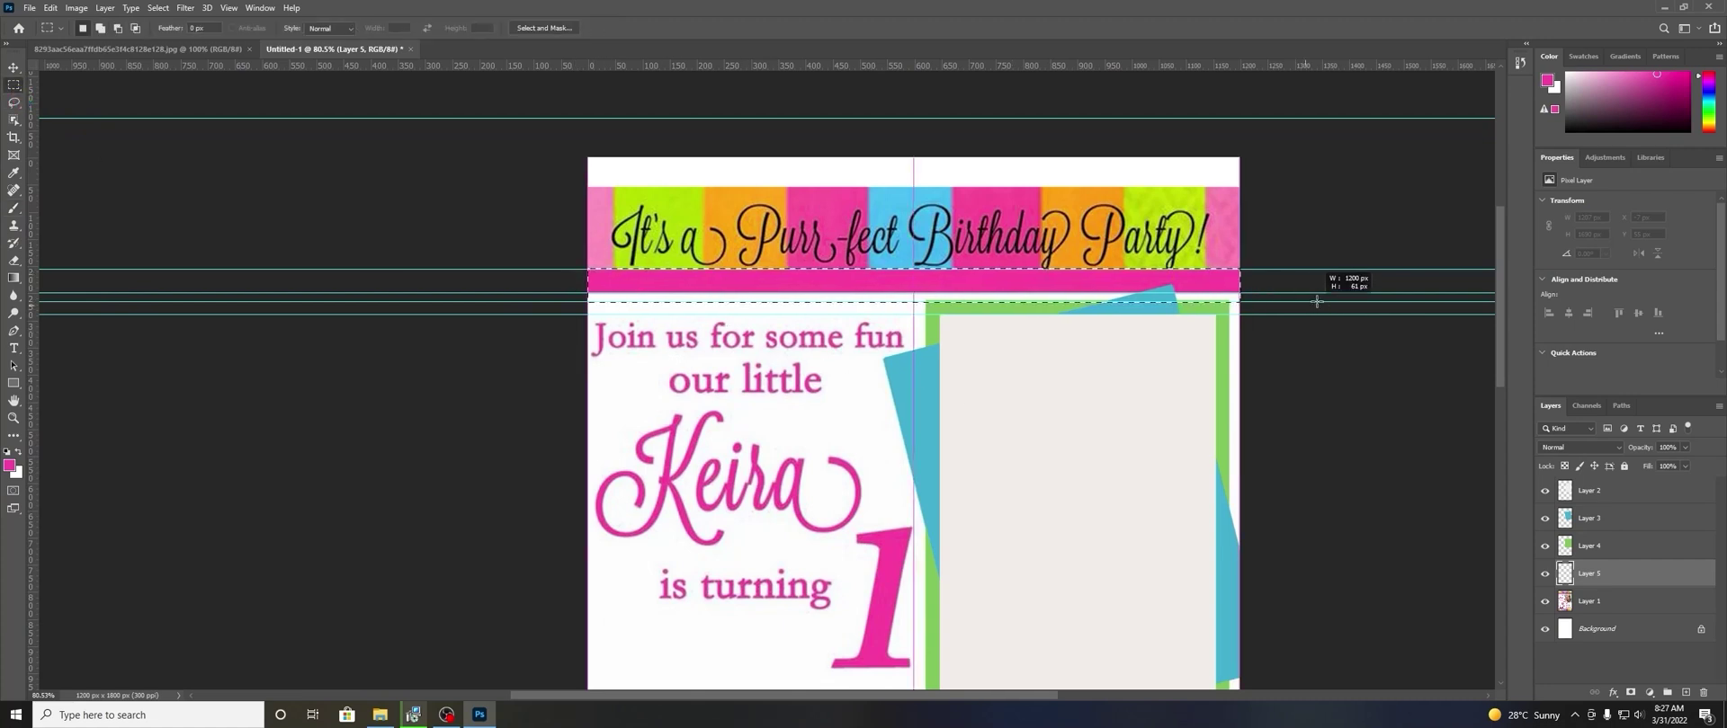
right_click(1207, 285)
left_click(1255, 447)
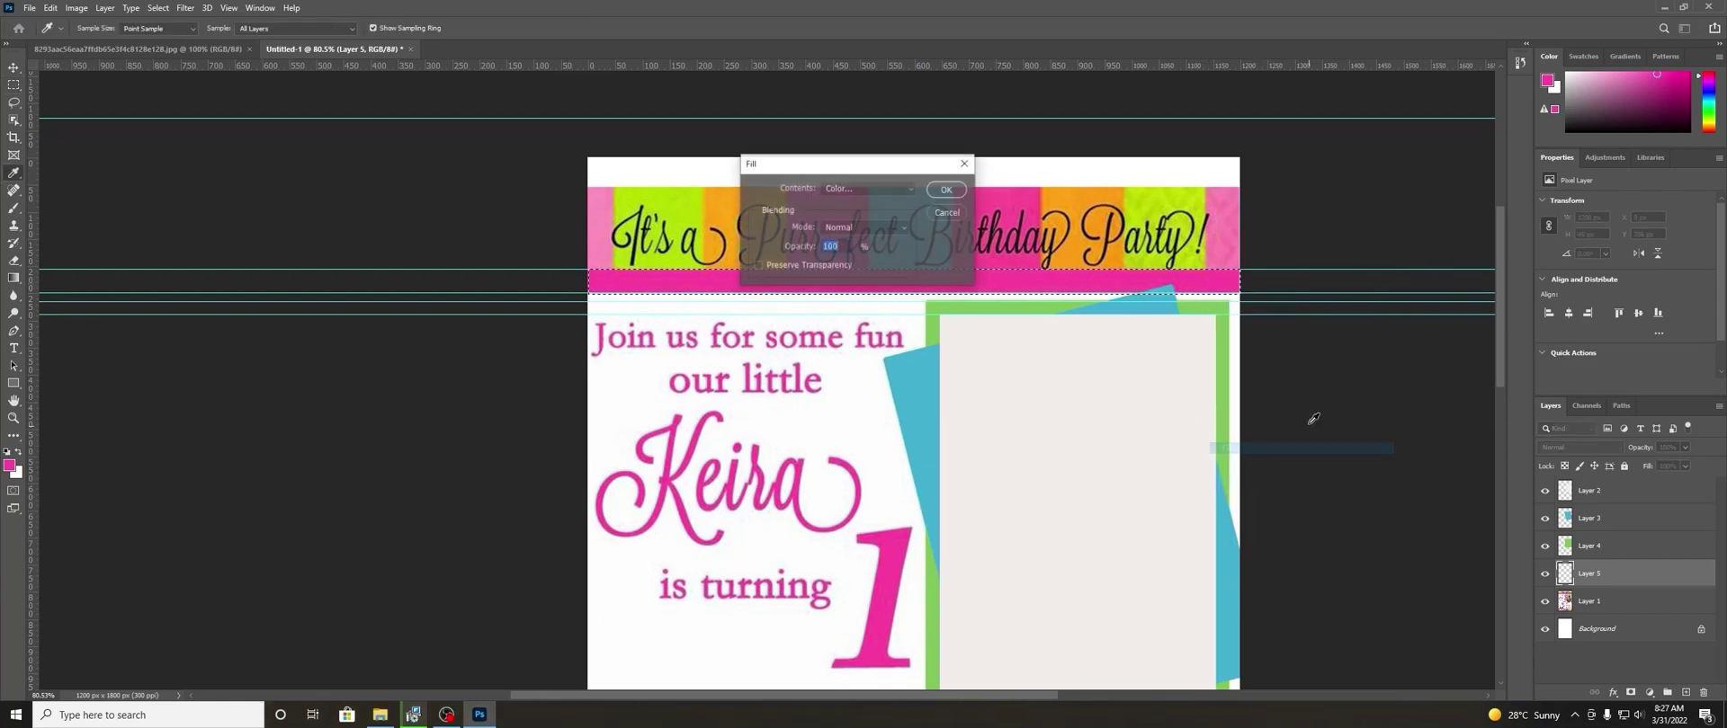
left_click(868, 188)
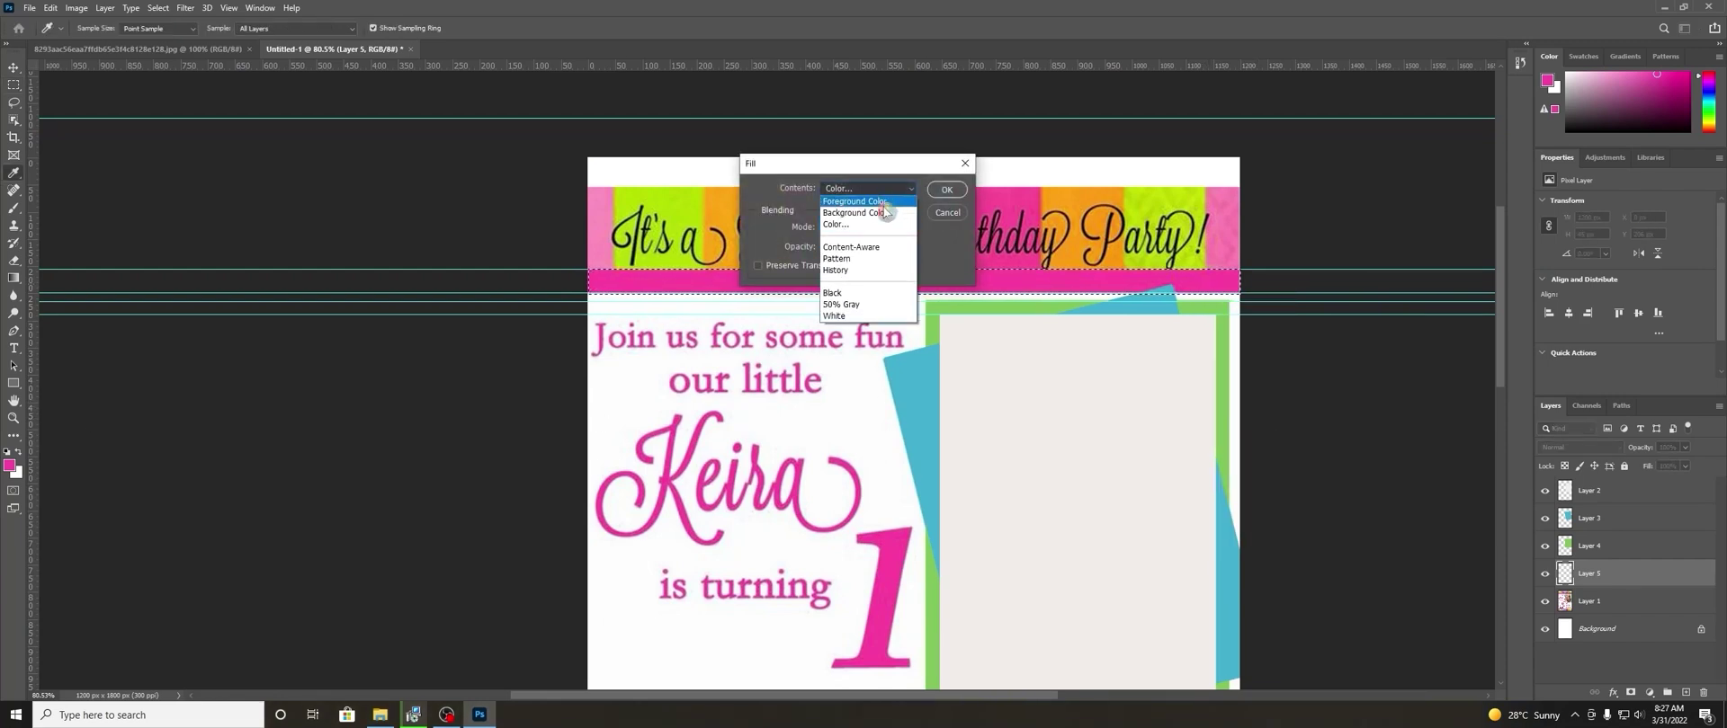
left_click(879, 227)
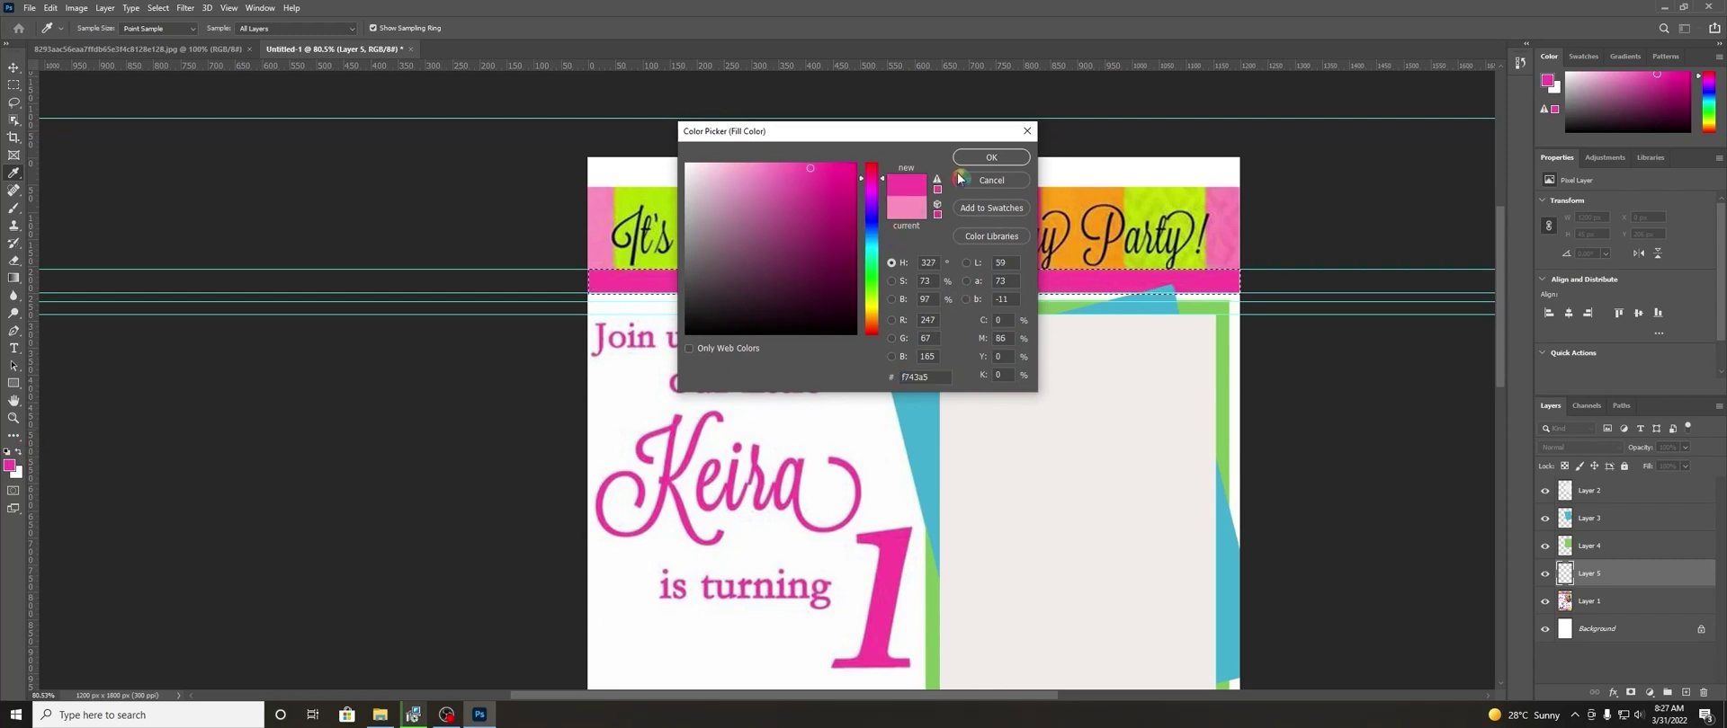
left_click(991, 157)
left_click(946, 188)
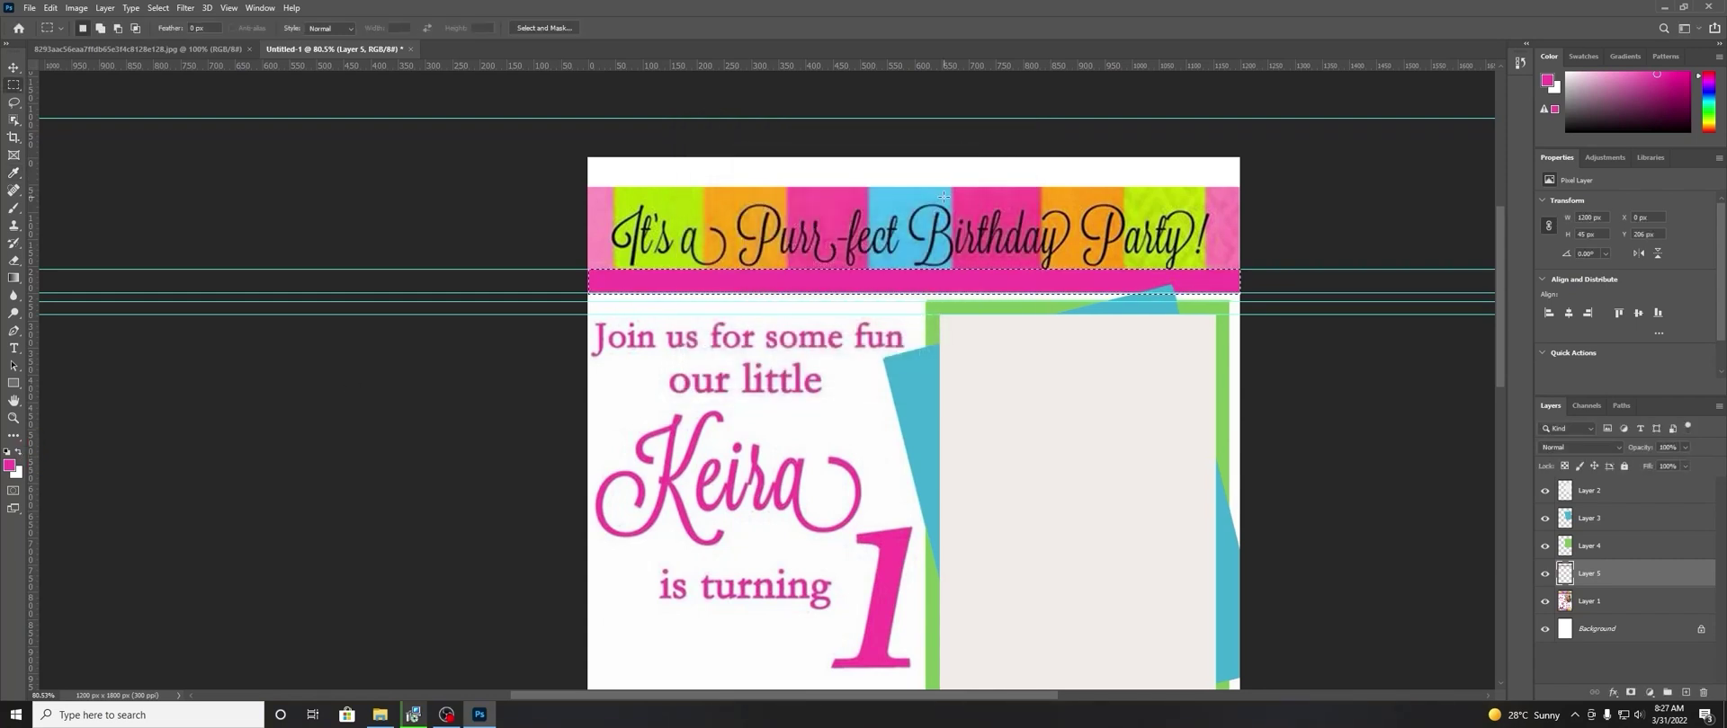
left_click(1686, 693)
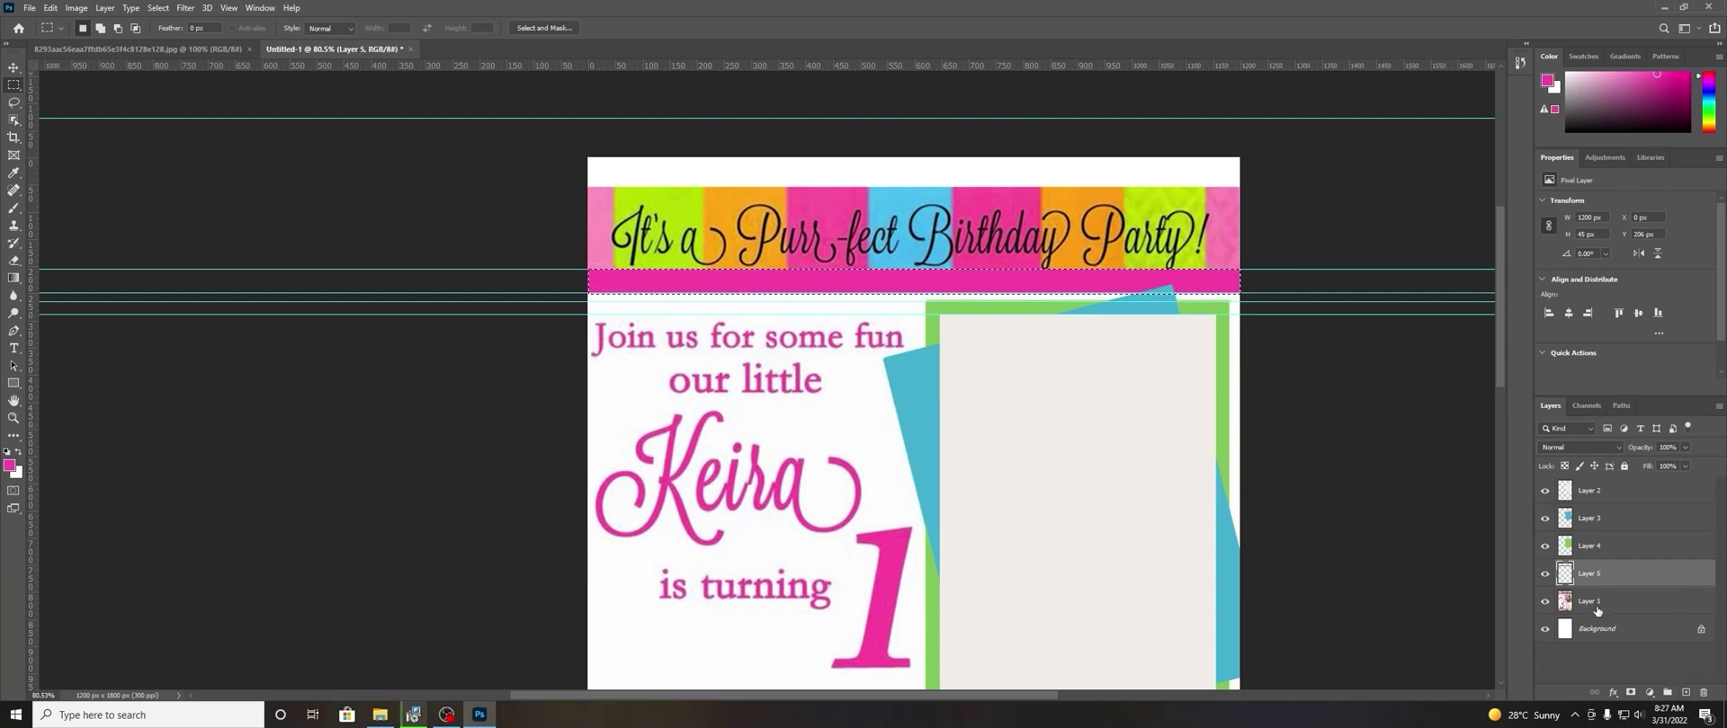
key("ctrl+e")
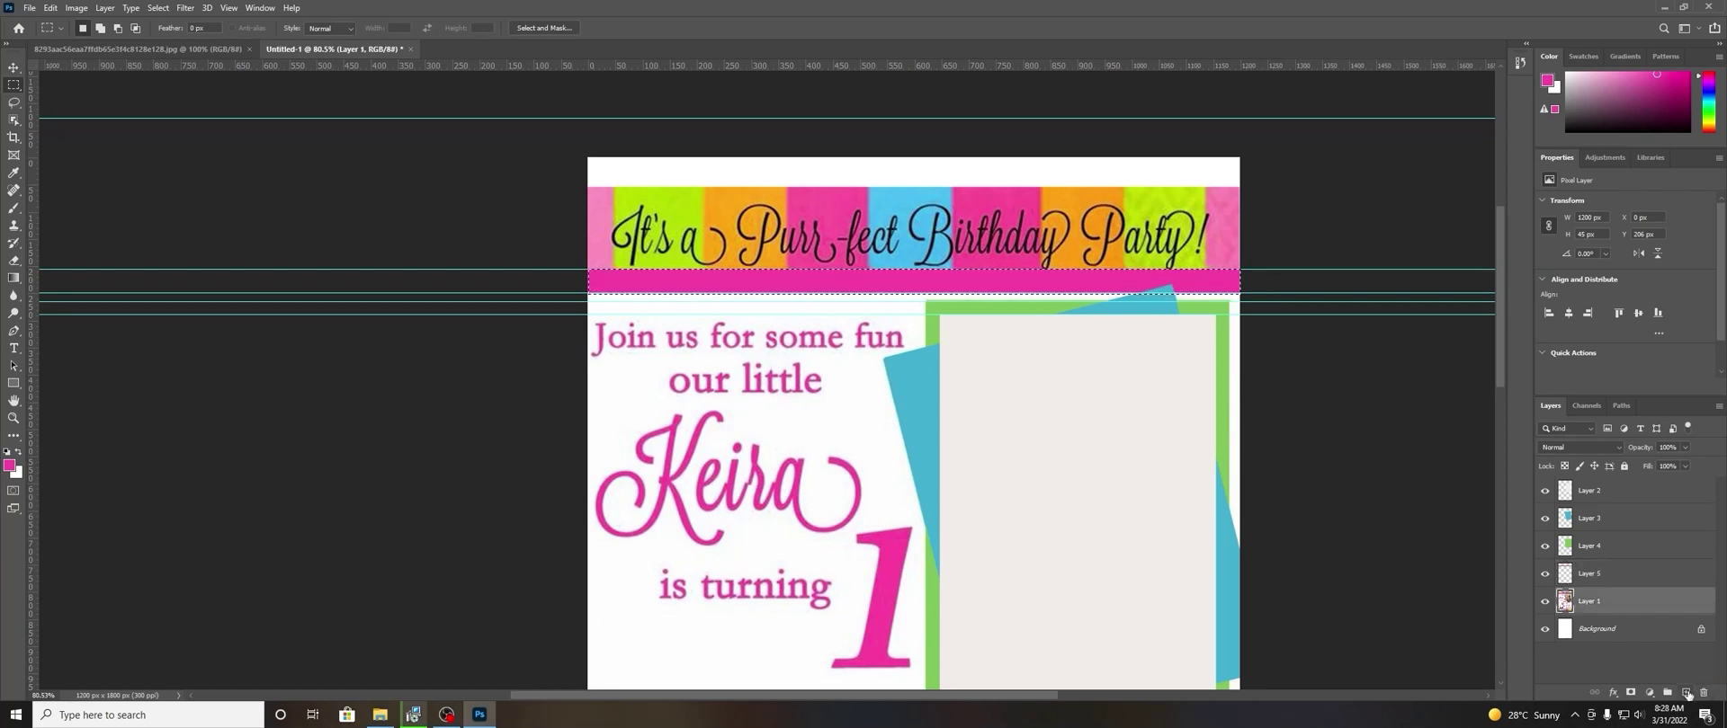
Add a new layer above Layer 1 and drop vertical guides at each banner block edge up to about 1138 px.
left_click(1686, 692)
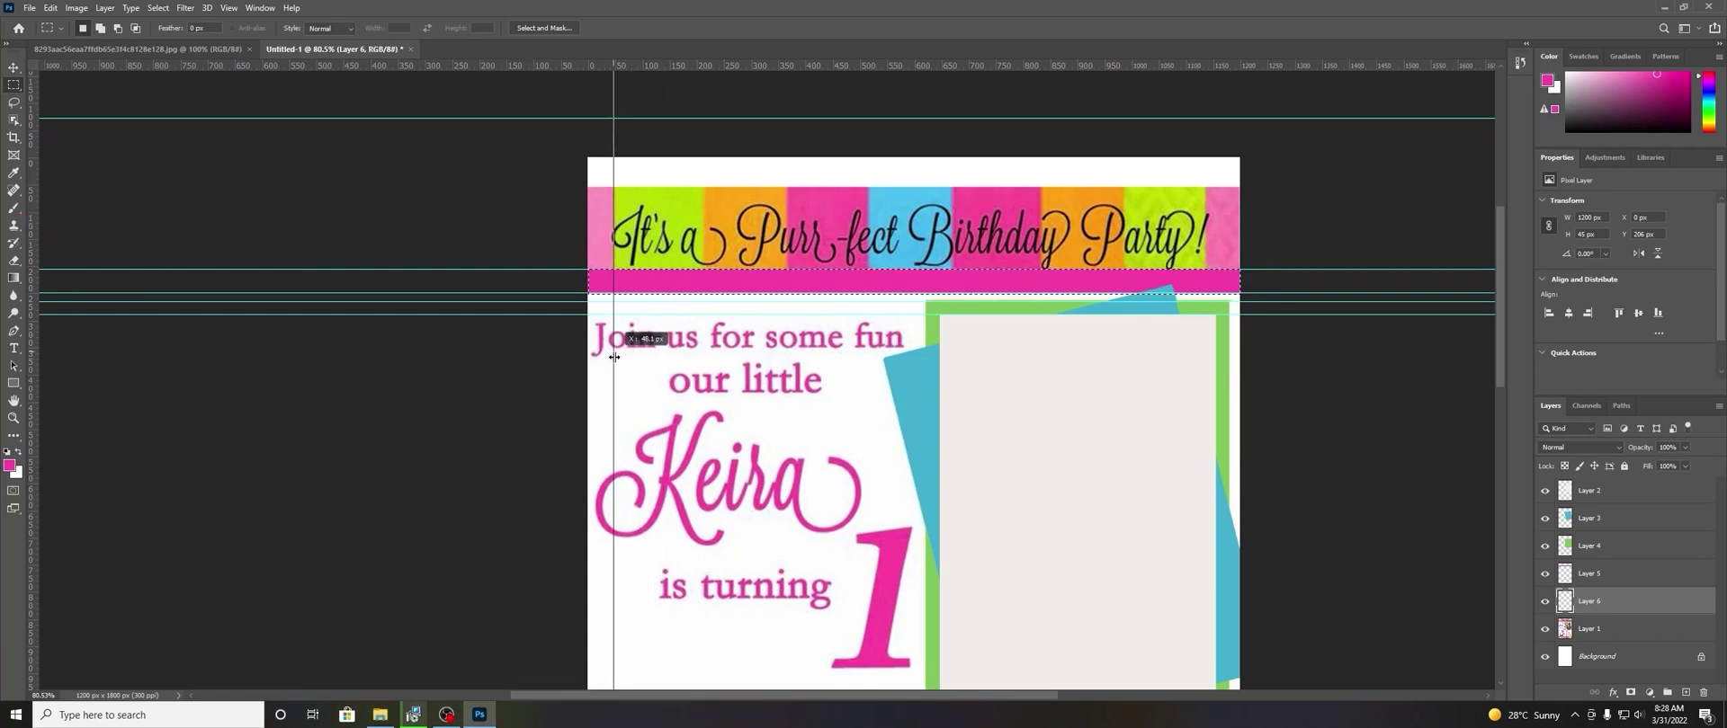
left_click_drag(39, 212, 612, 369)
left_click_drag(33, 263, 705, 342)
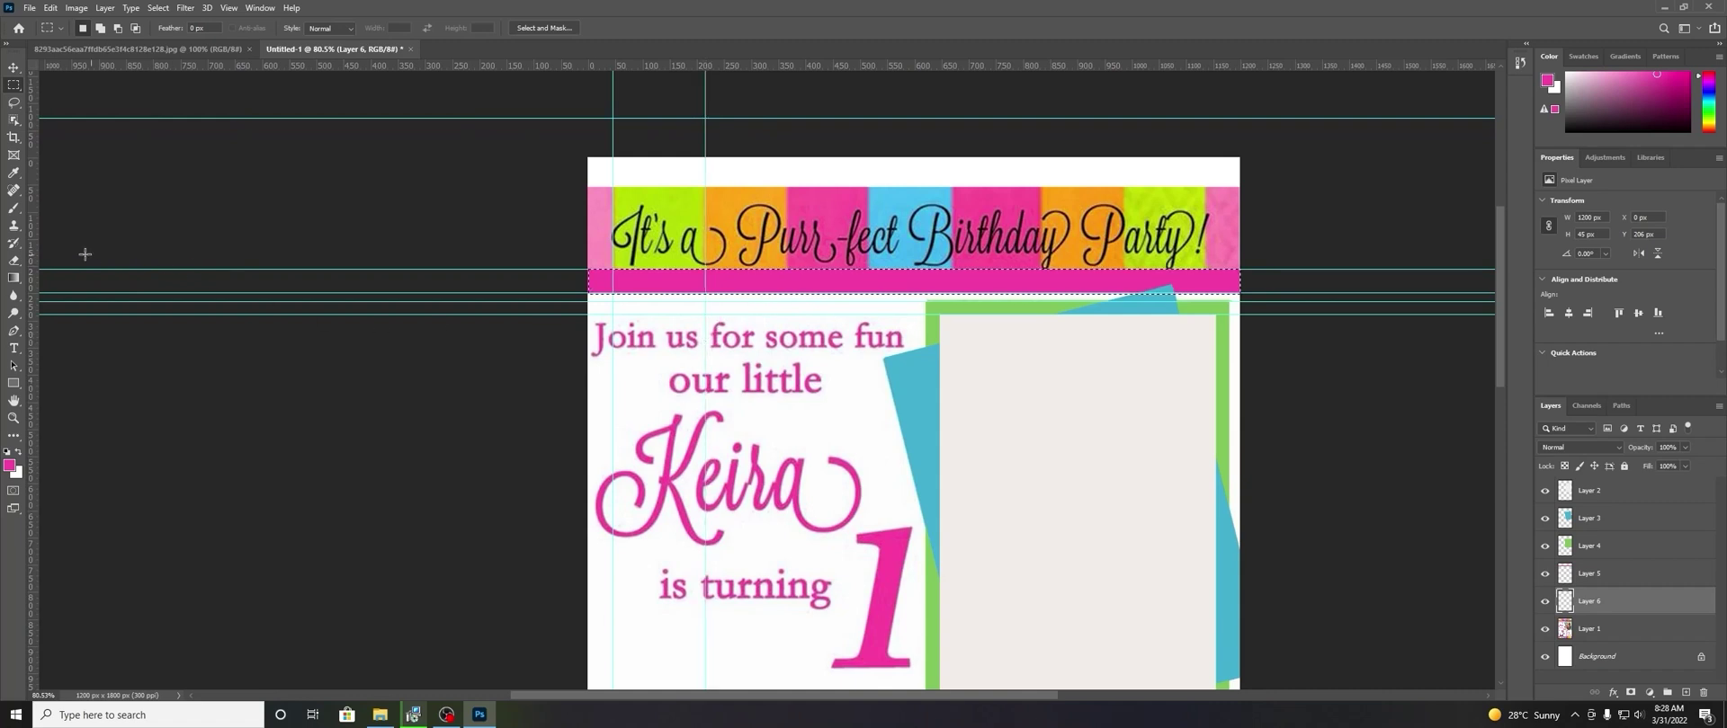
left_click_drag(37, 240, 786, 351)
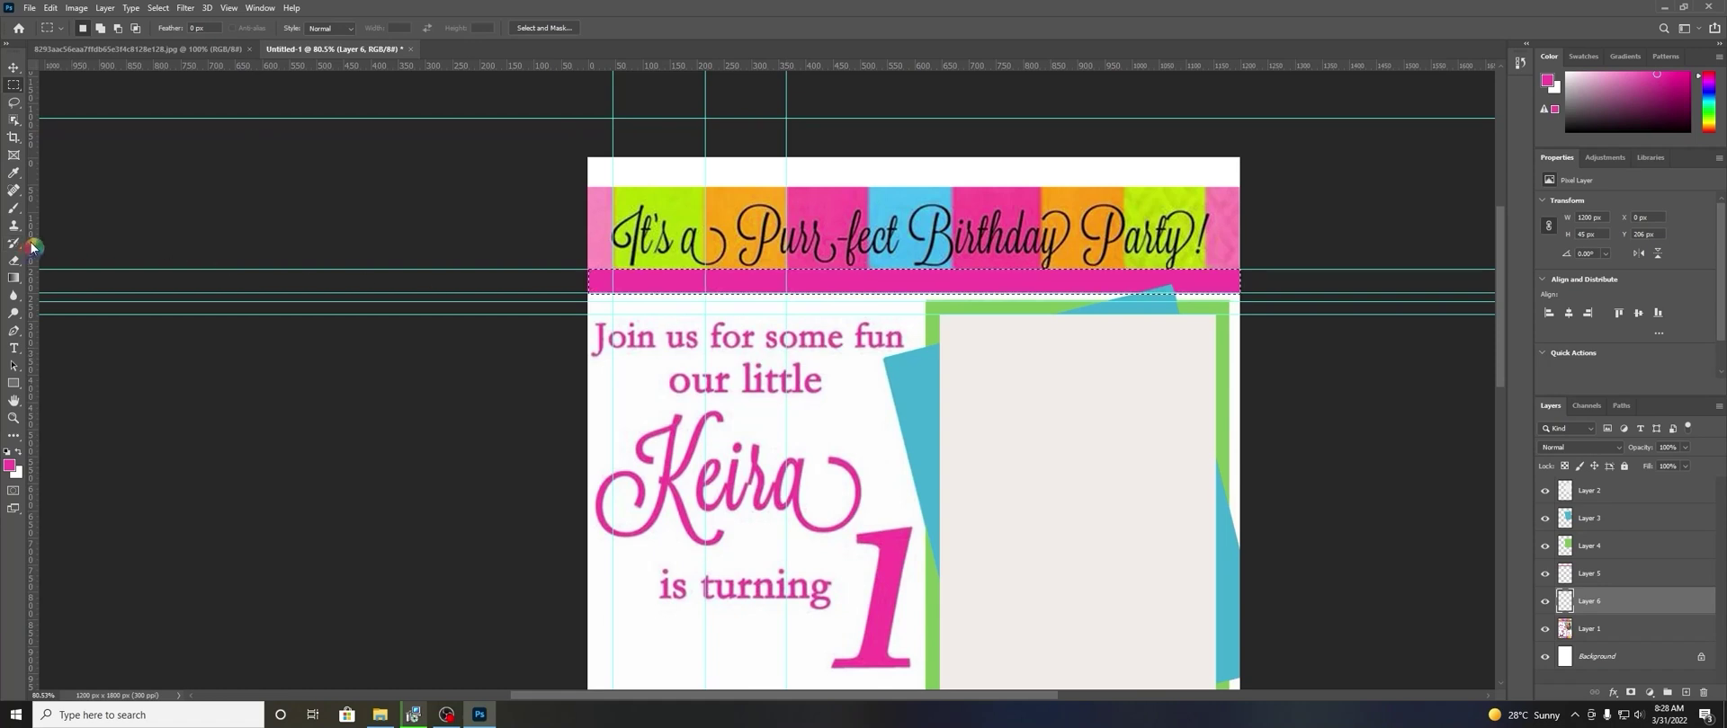
mouse_move(33, 246)
left_mouse_down()
mouse_move(941, 252)
mouse_move(867, 252)
left_mouse_up()
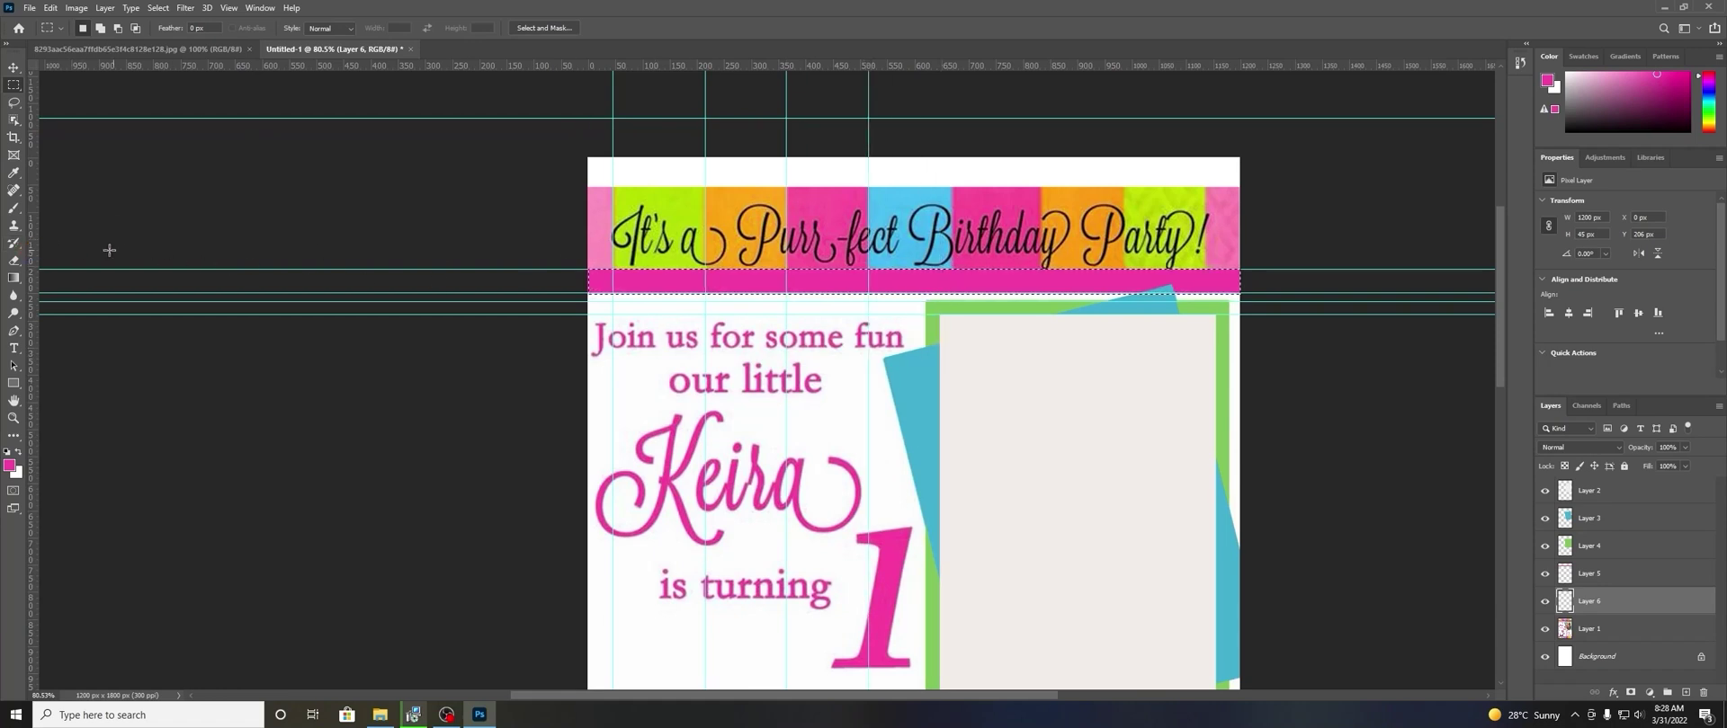
left_click_drag(34, 243, 953, 314)
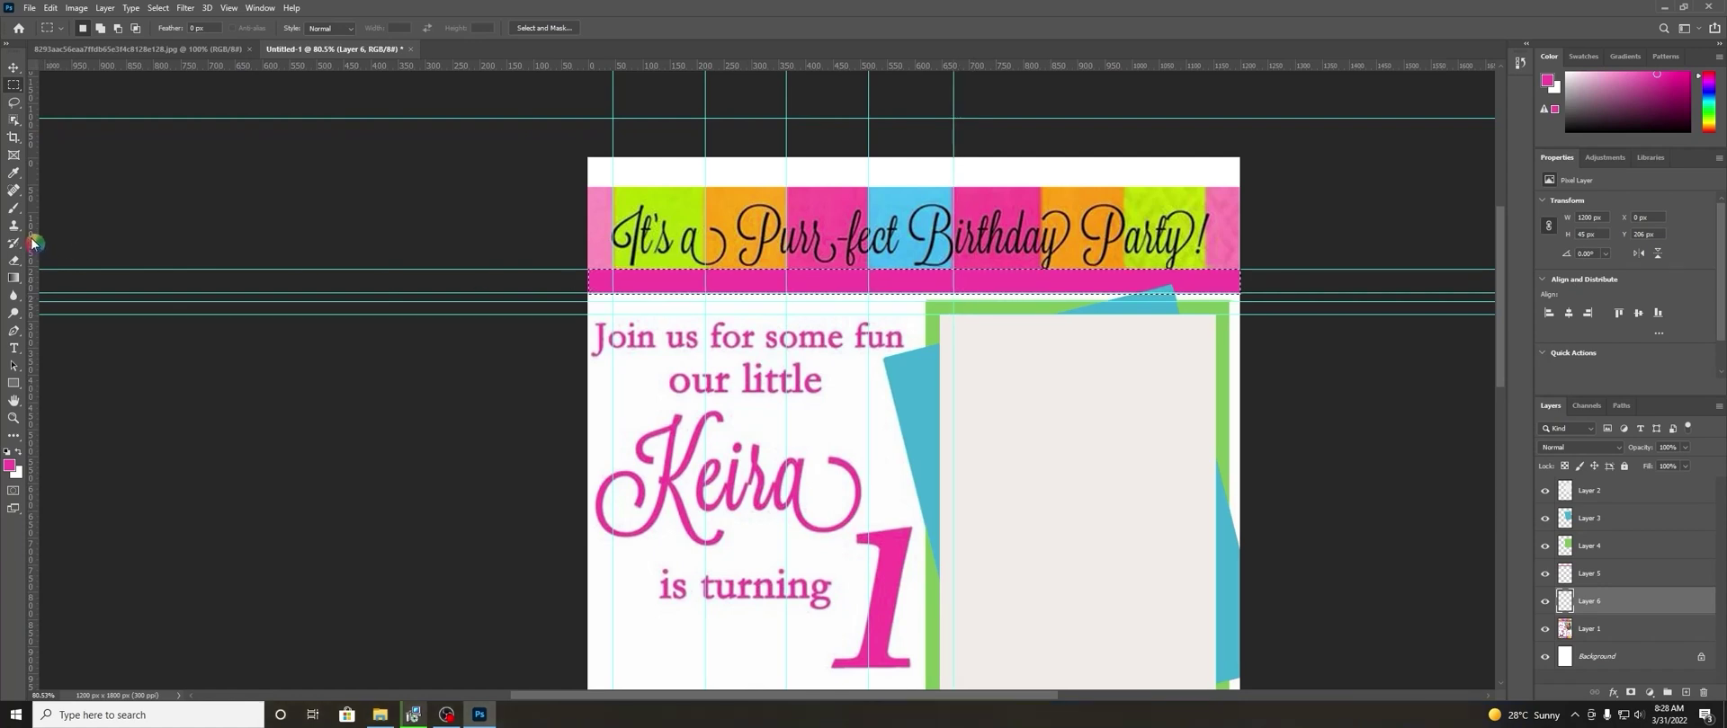
left_click_drag(32, 243, 1042, 357)
left_click_drag(38, 256, 1145, 346)
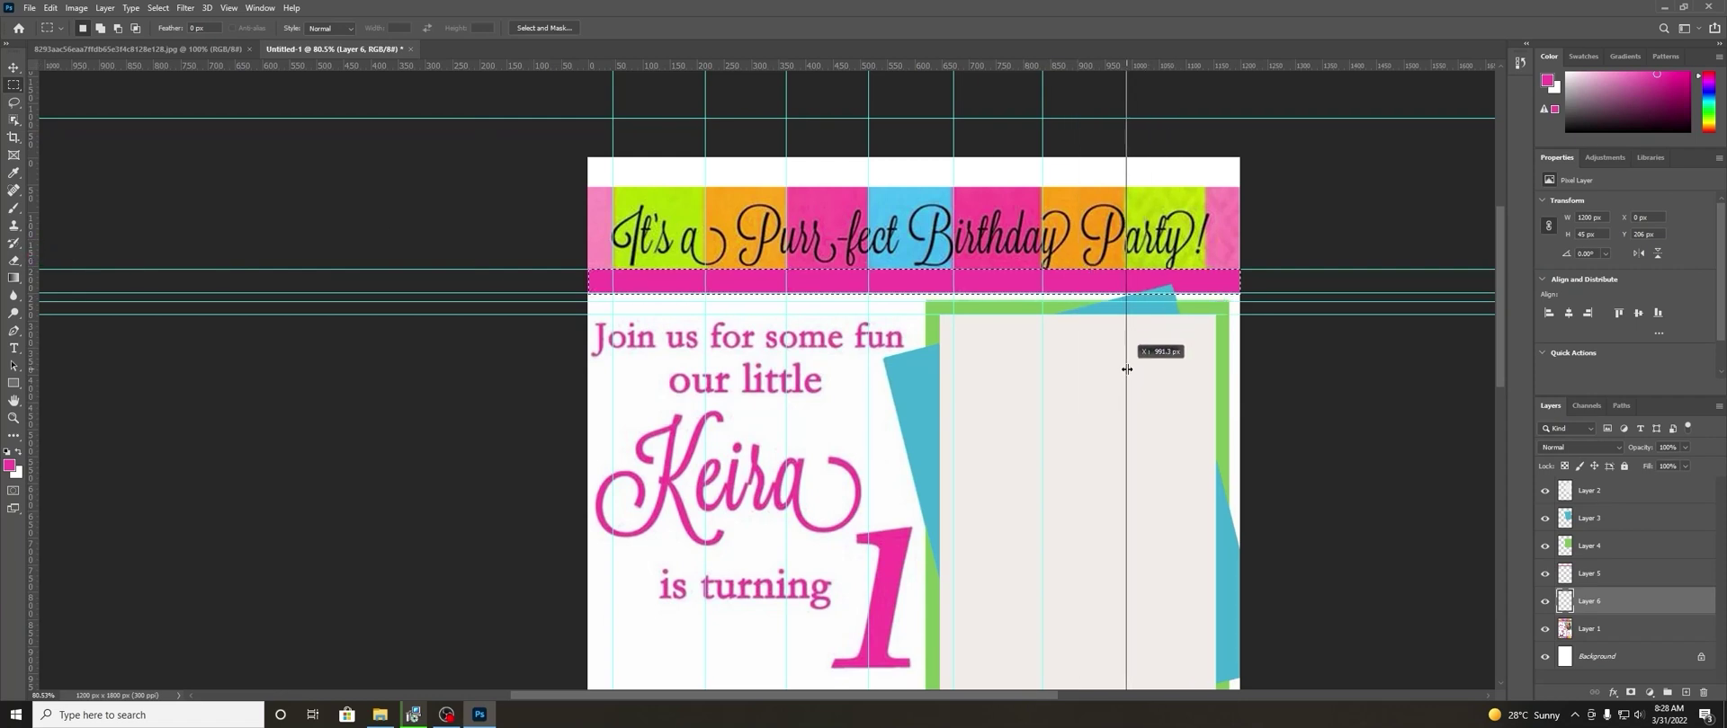
left_click_drag(1124, 359, 1126, 359)
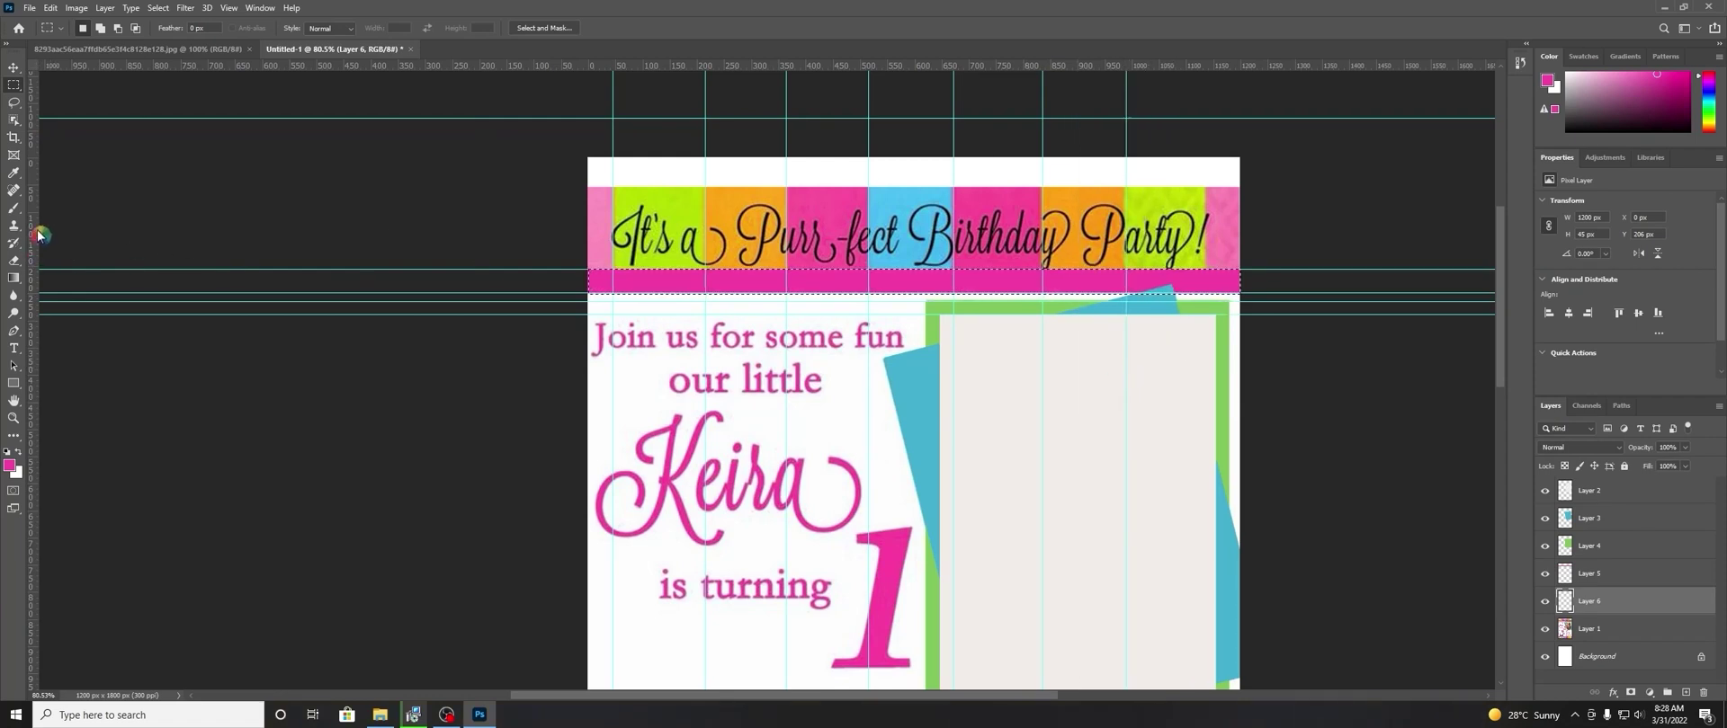
left_click_drag(40, 236, 1206, 339)
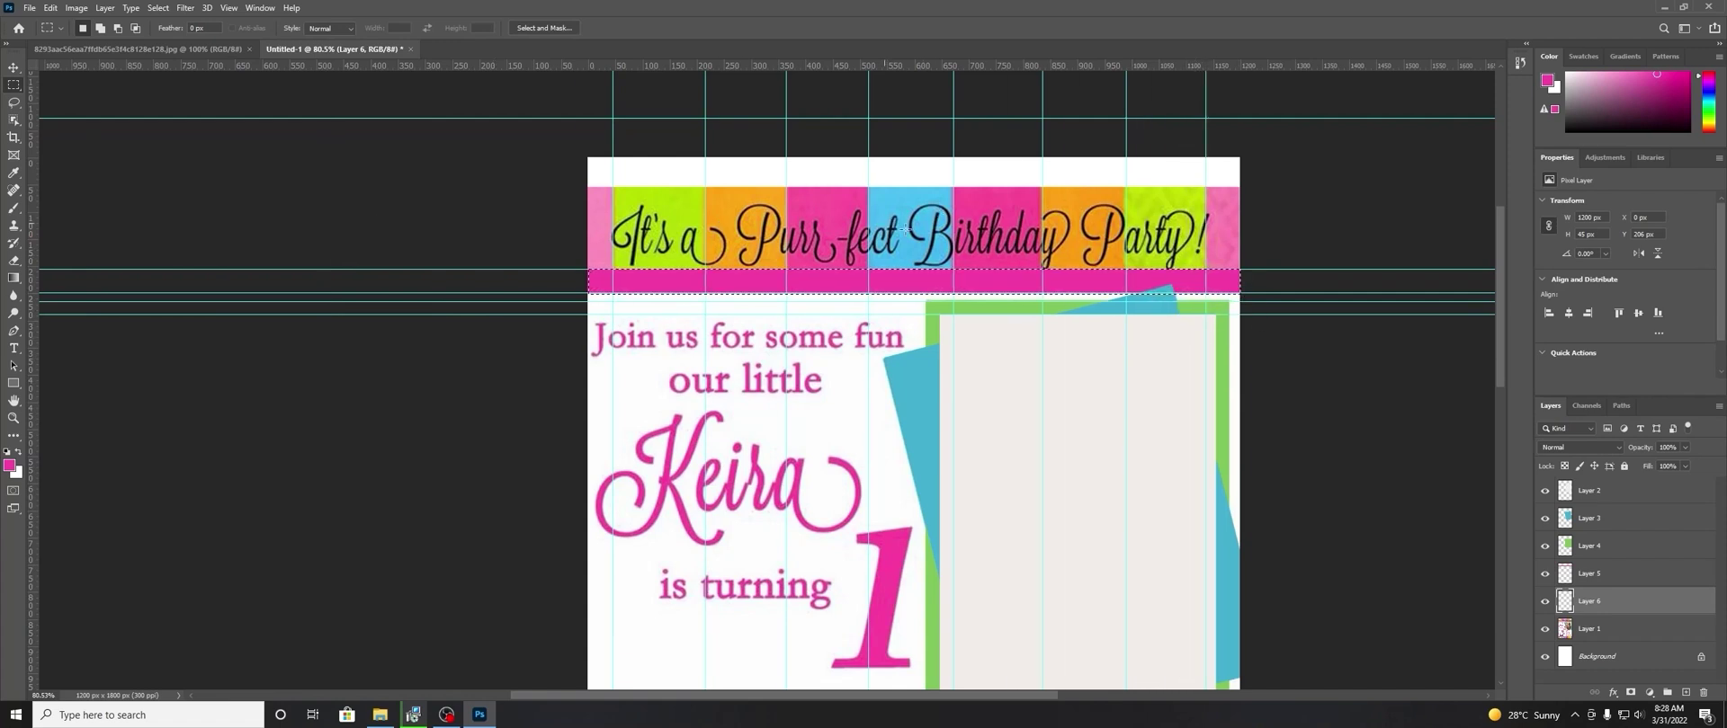
Deselect the pink band and return to the Rectangular Marquee.
right_click(1005, 285)
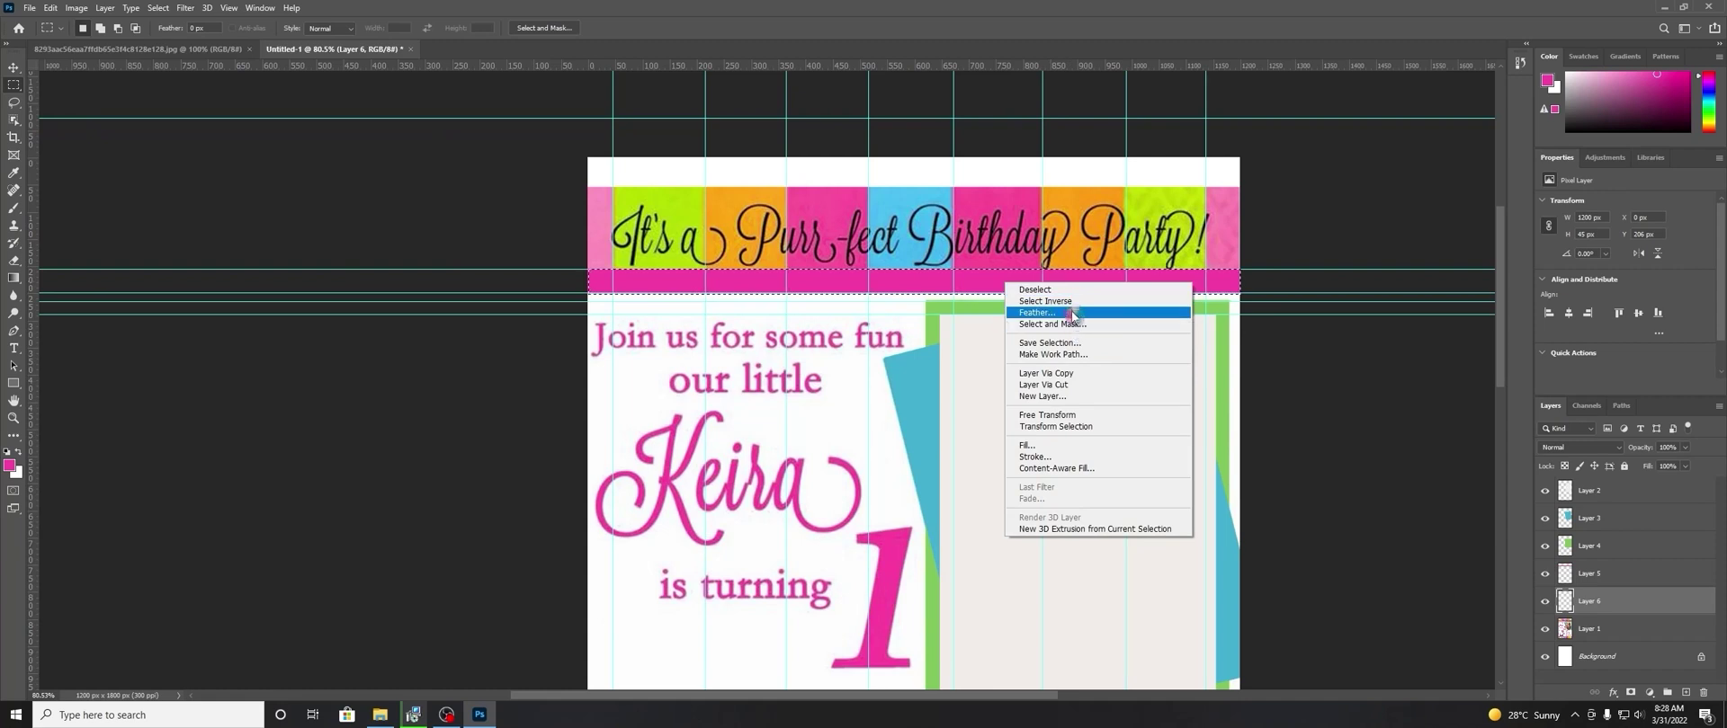
left_click(1068, 290)
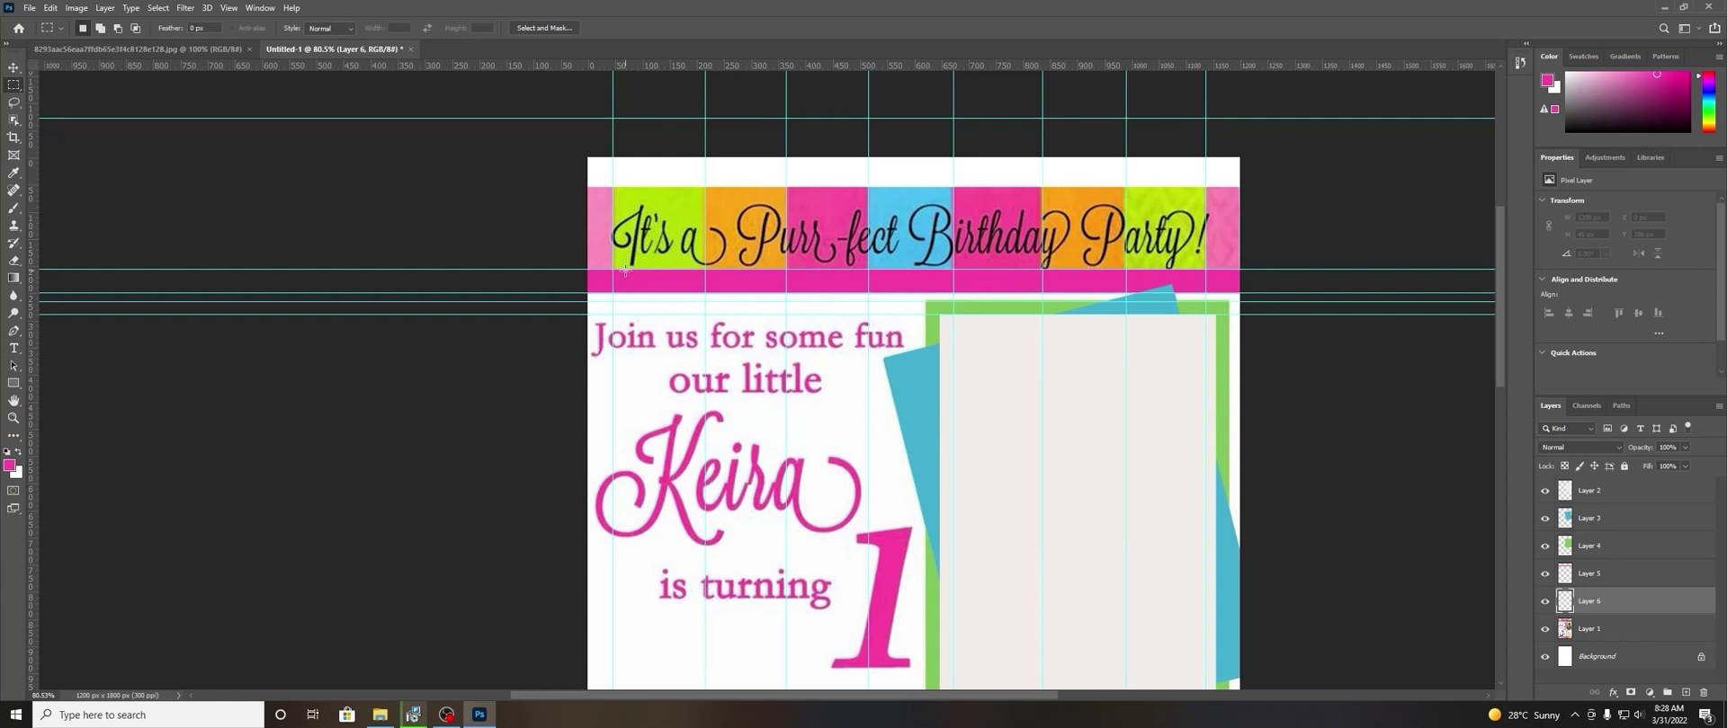
left_click(16, 208)
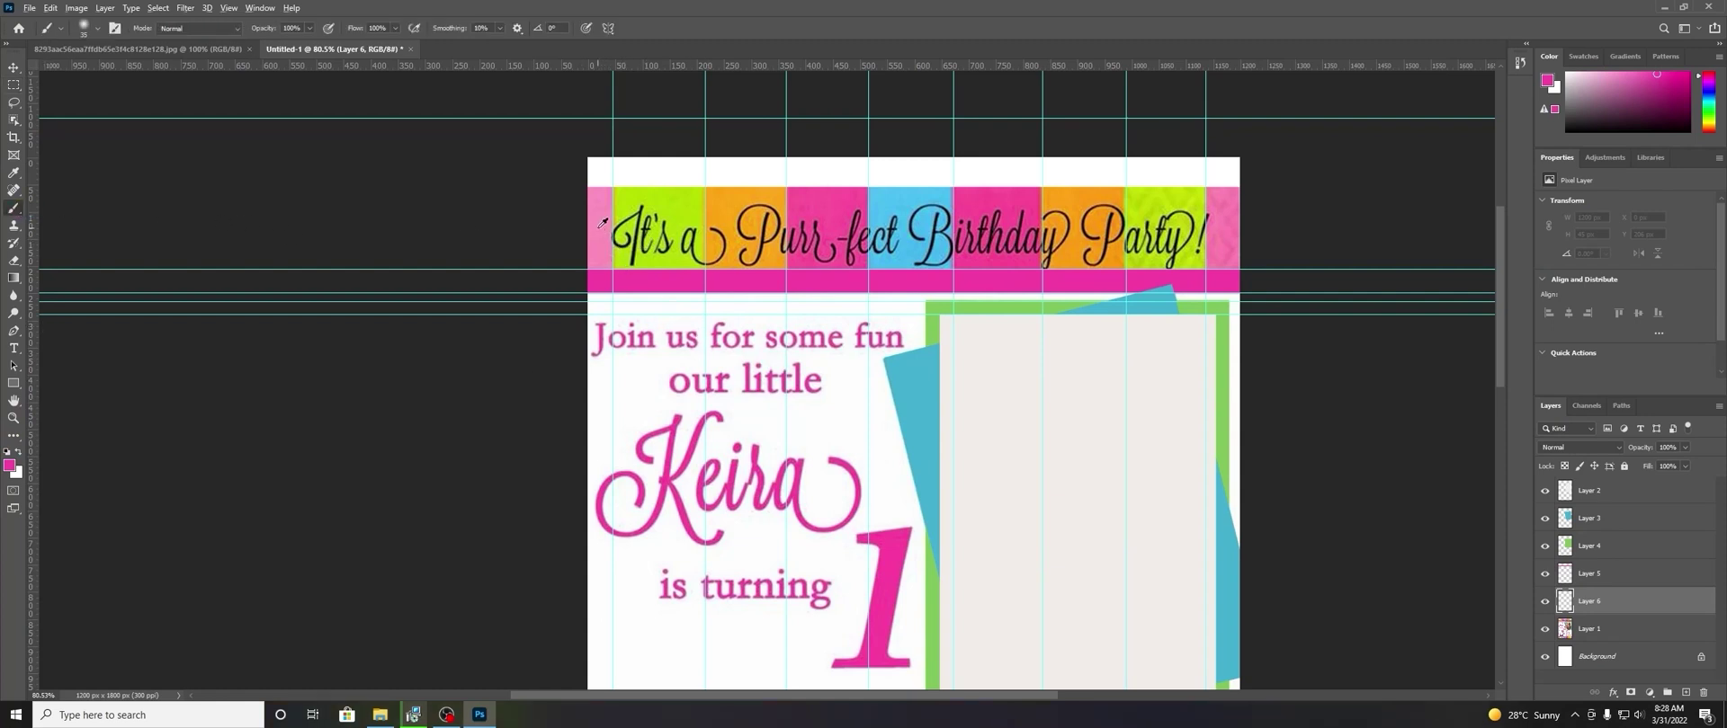
left_click(14, 84)
Fill the banner's narrow left strip with light pink fb90ba, then marquee the first lime block.
left_click_drag(588, 157, 613, 274)
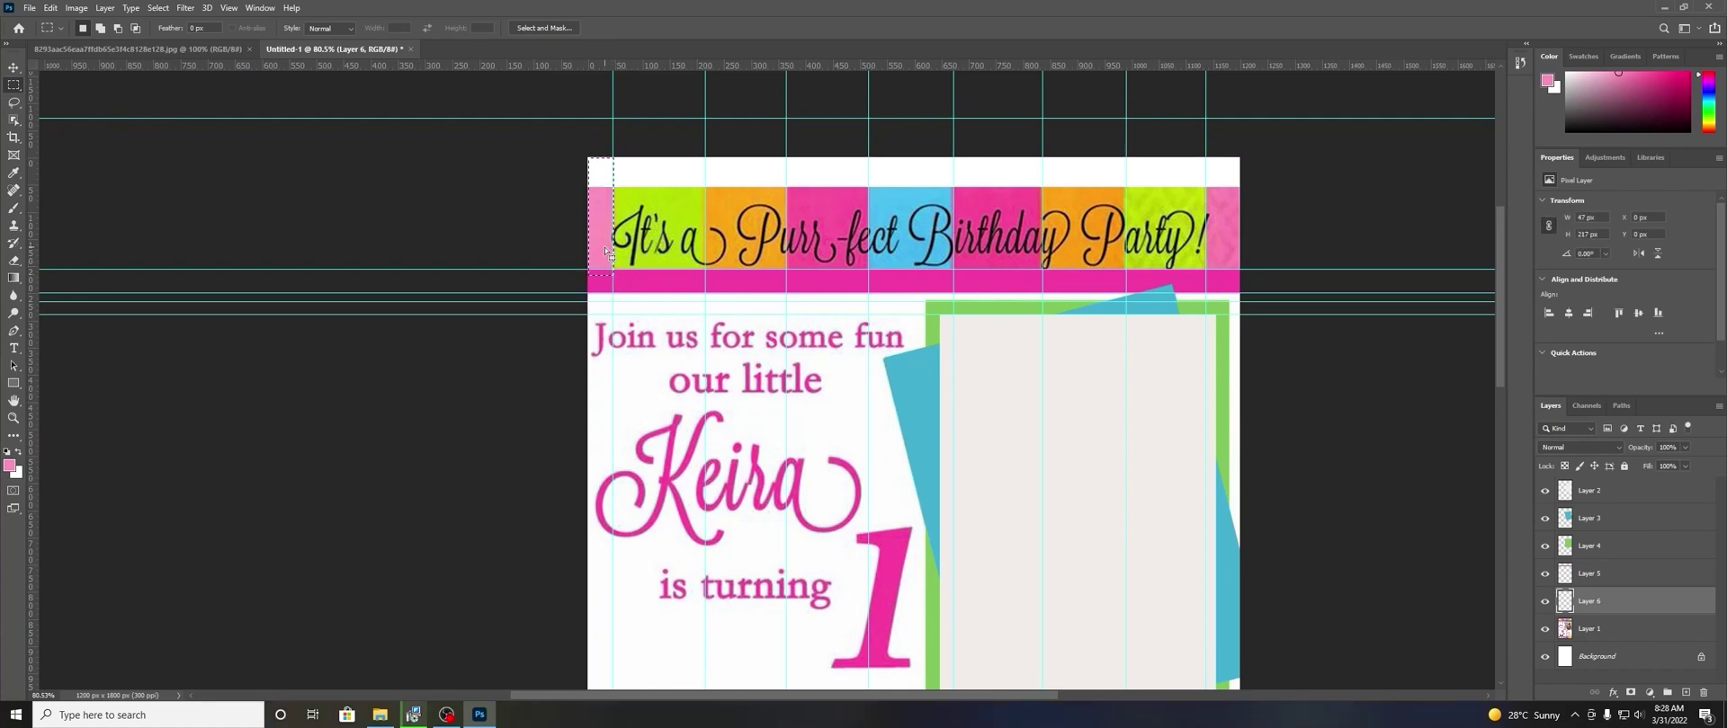
right_click(607, 251)
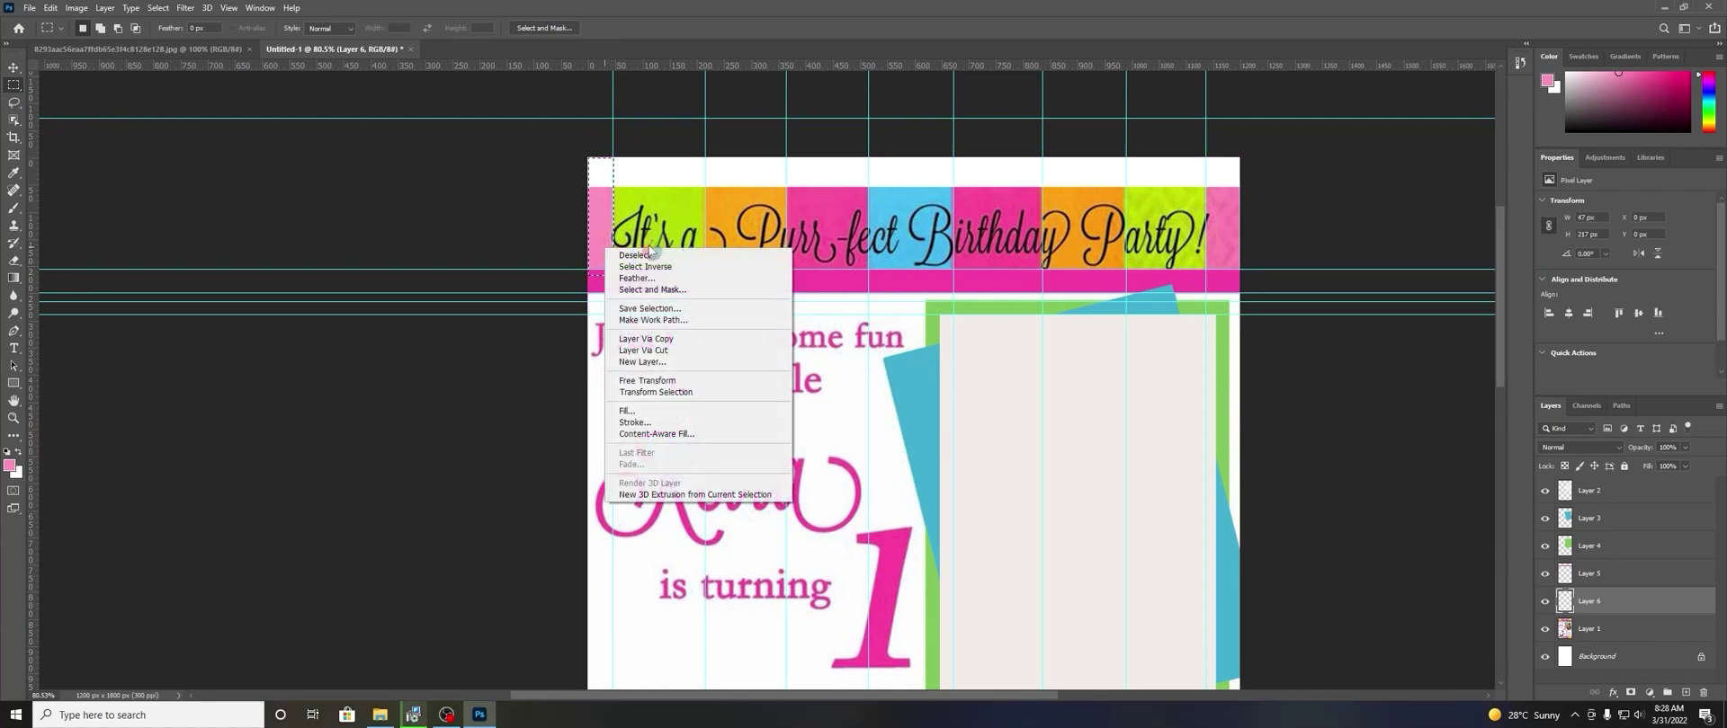
left_click(661, 412)
left_click(887, 191)
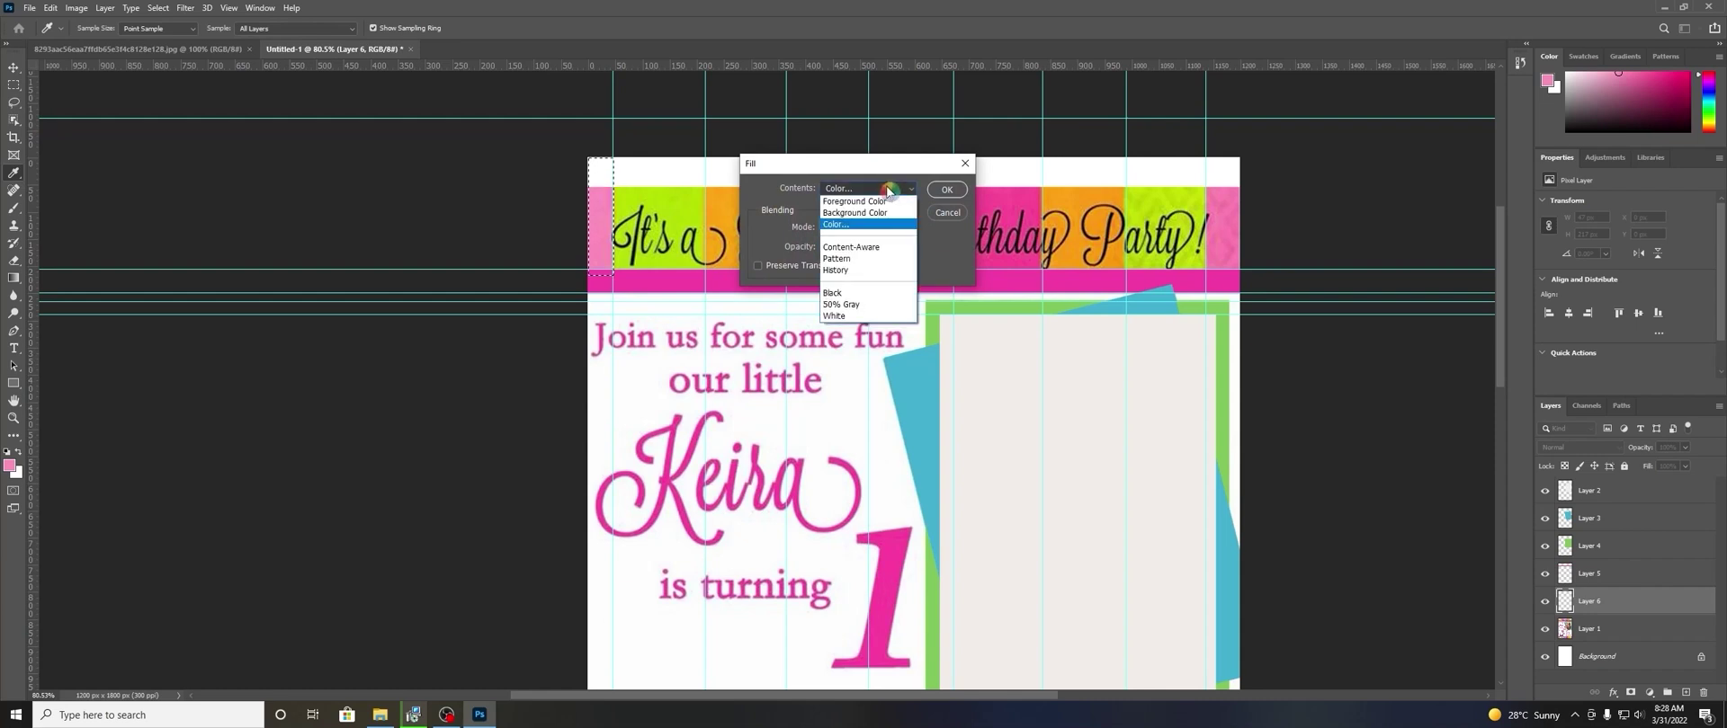
left_click(864, 225)
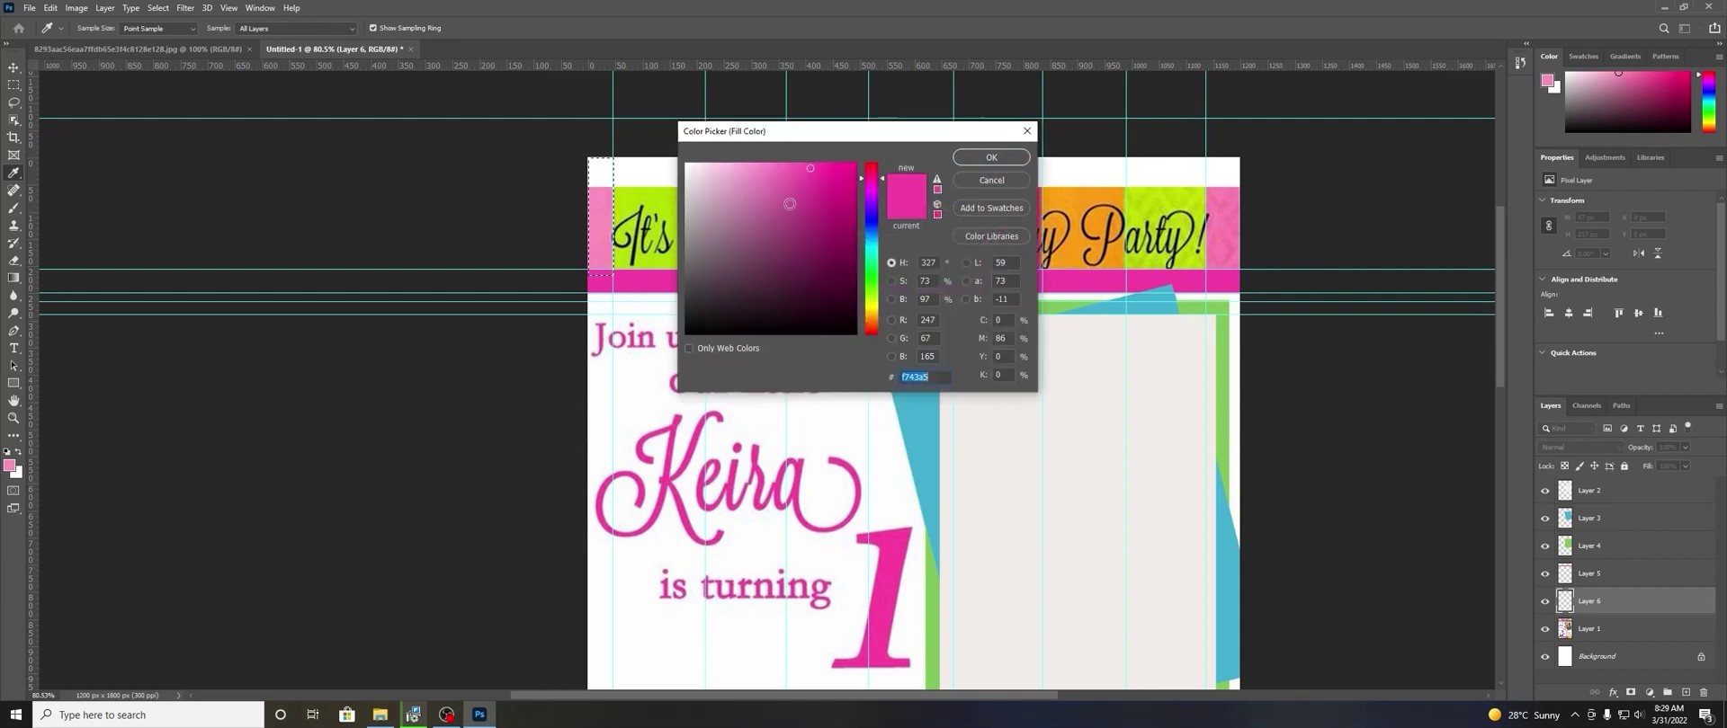
left_click(16, 462)
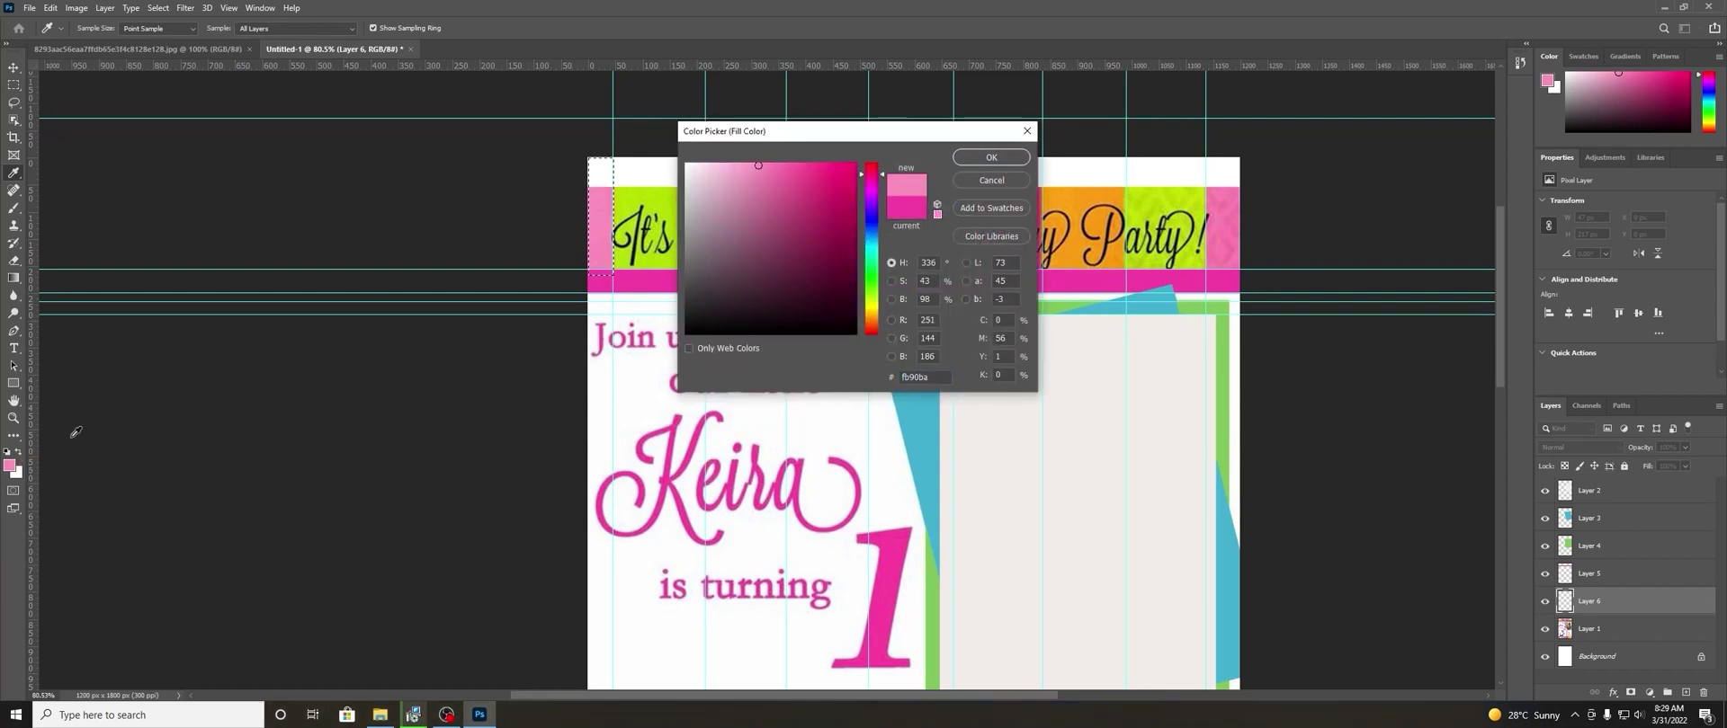
left_click(977, 159)
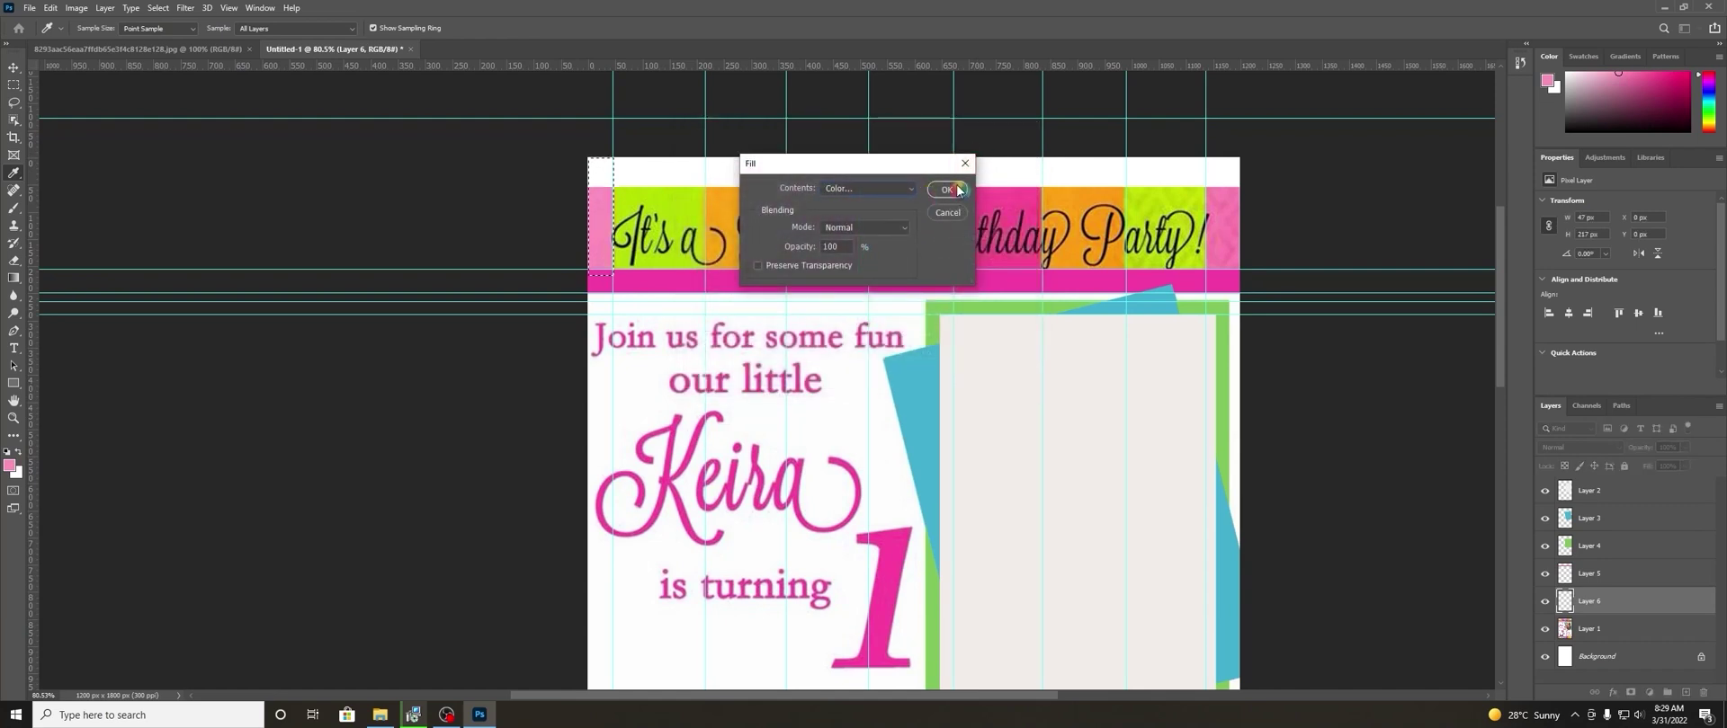
left_click(953, 190)
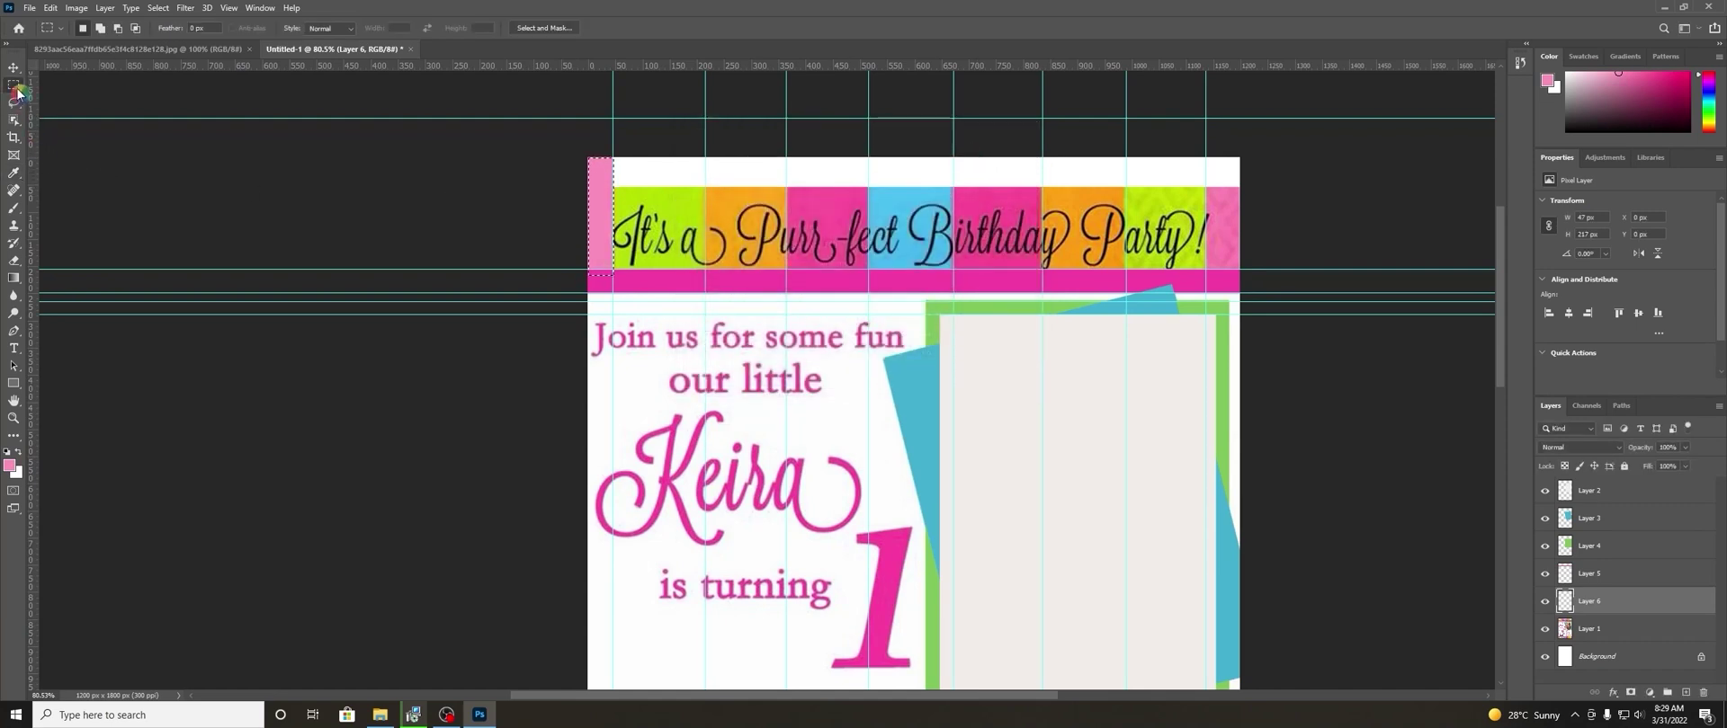
left_click_drag(613, 146, 707, 281)
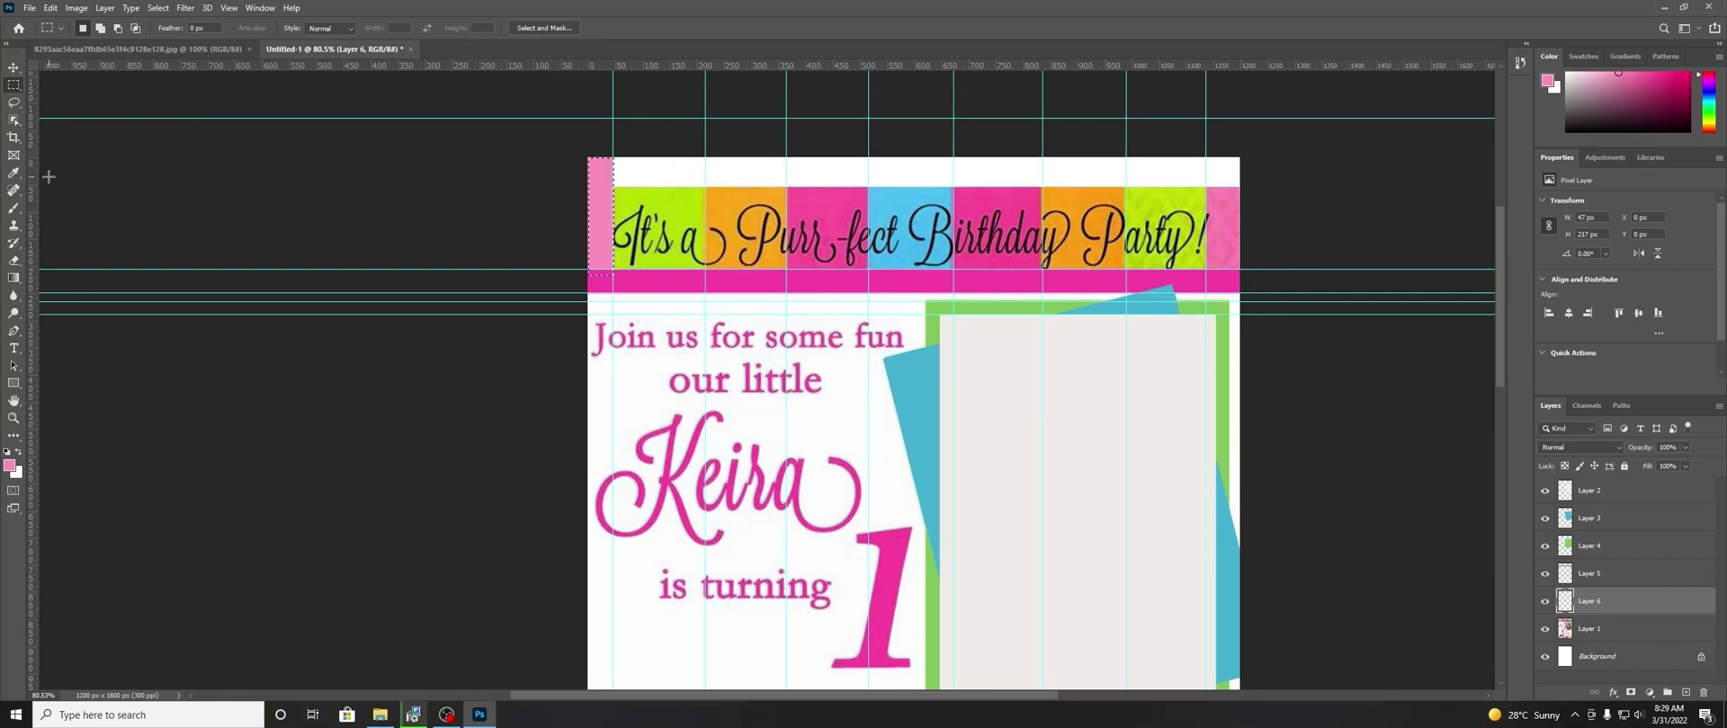
Fill the lime block behind 'It's a' with solid sampled lime green.
left_click(20, 210)
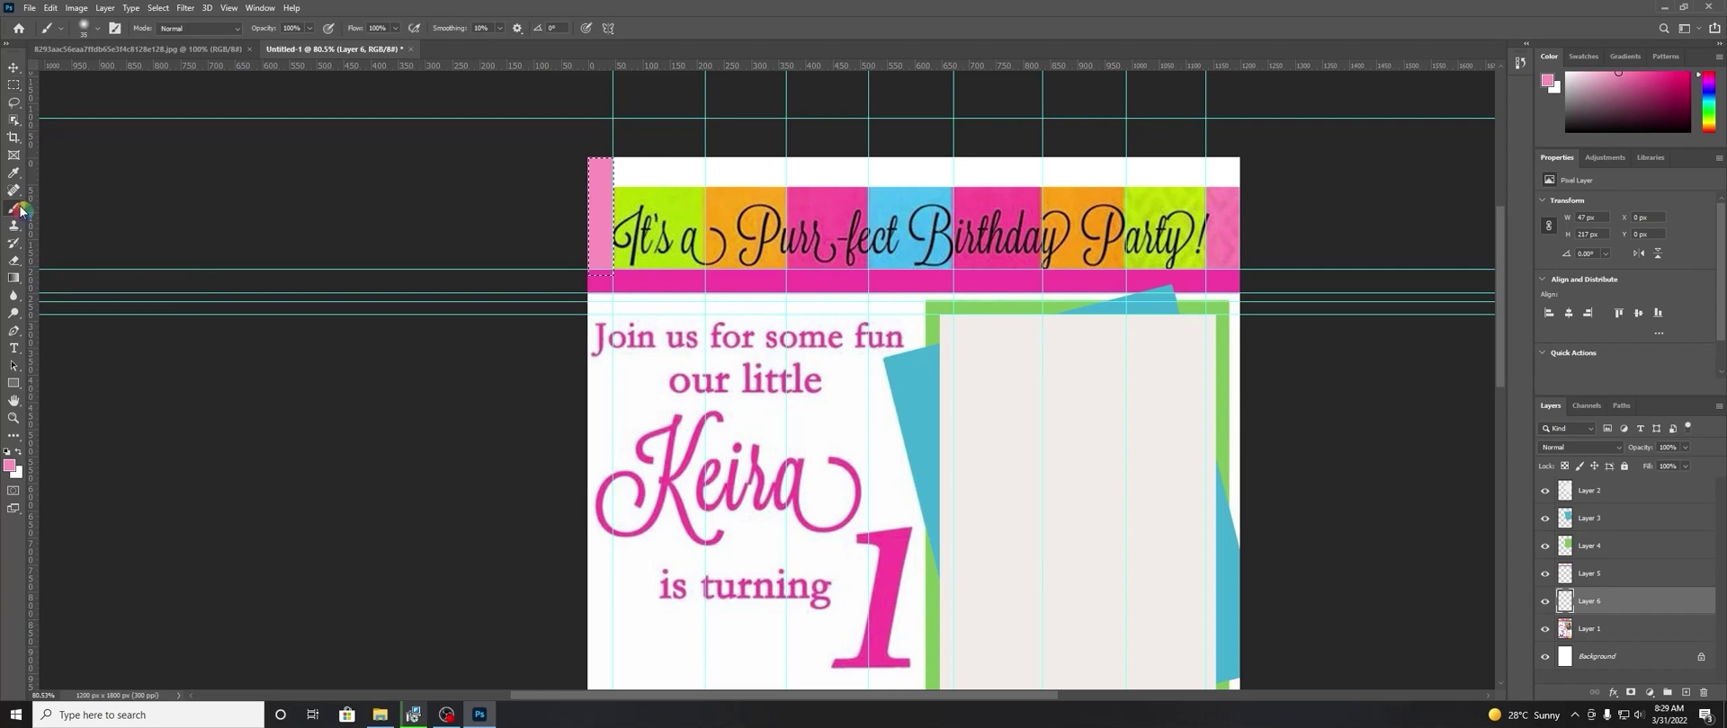
left_click(686, 200, "alt")
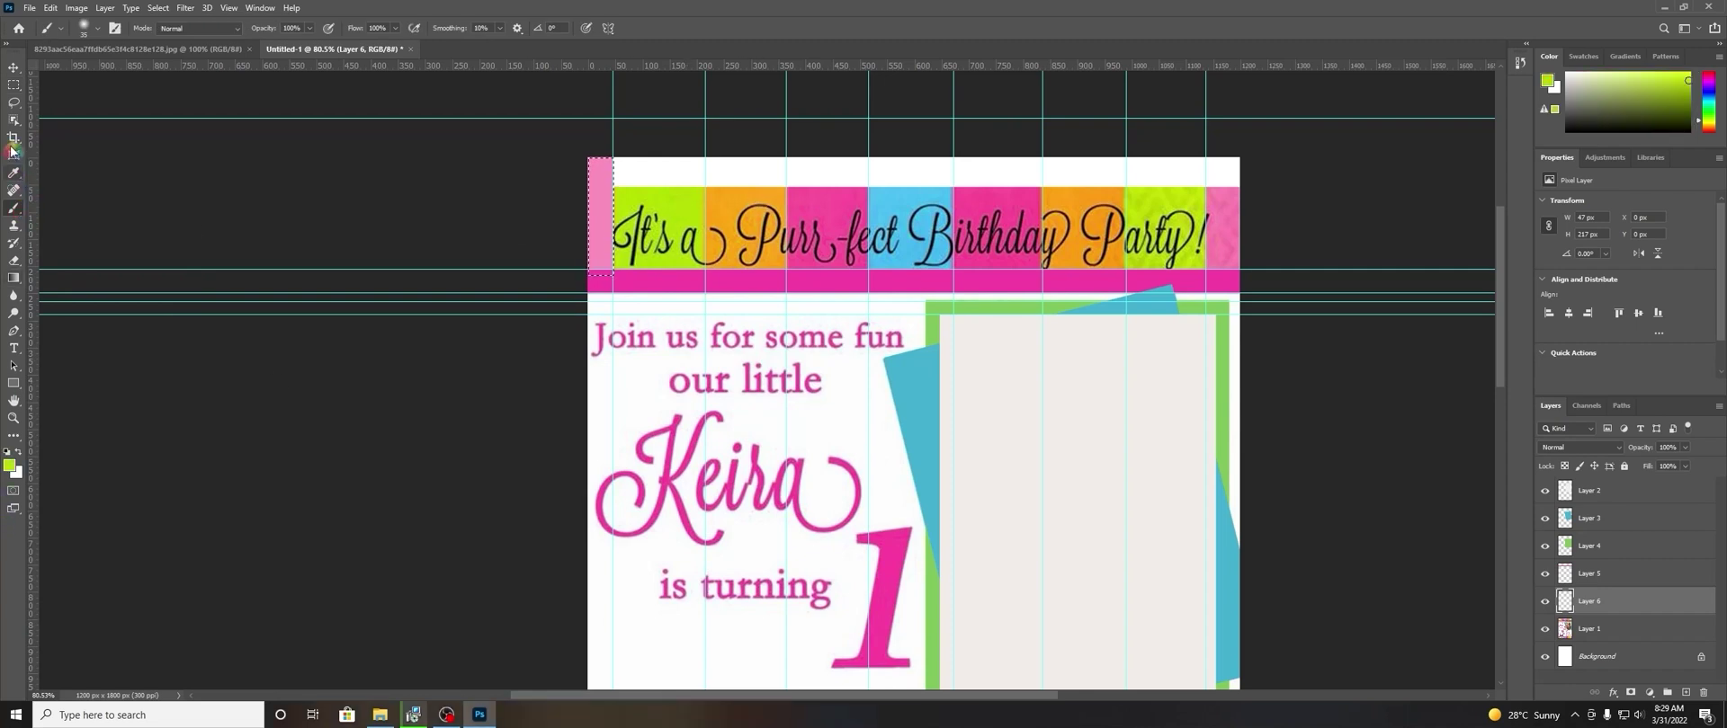
left_click(13, 86)
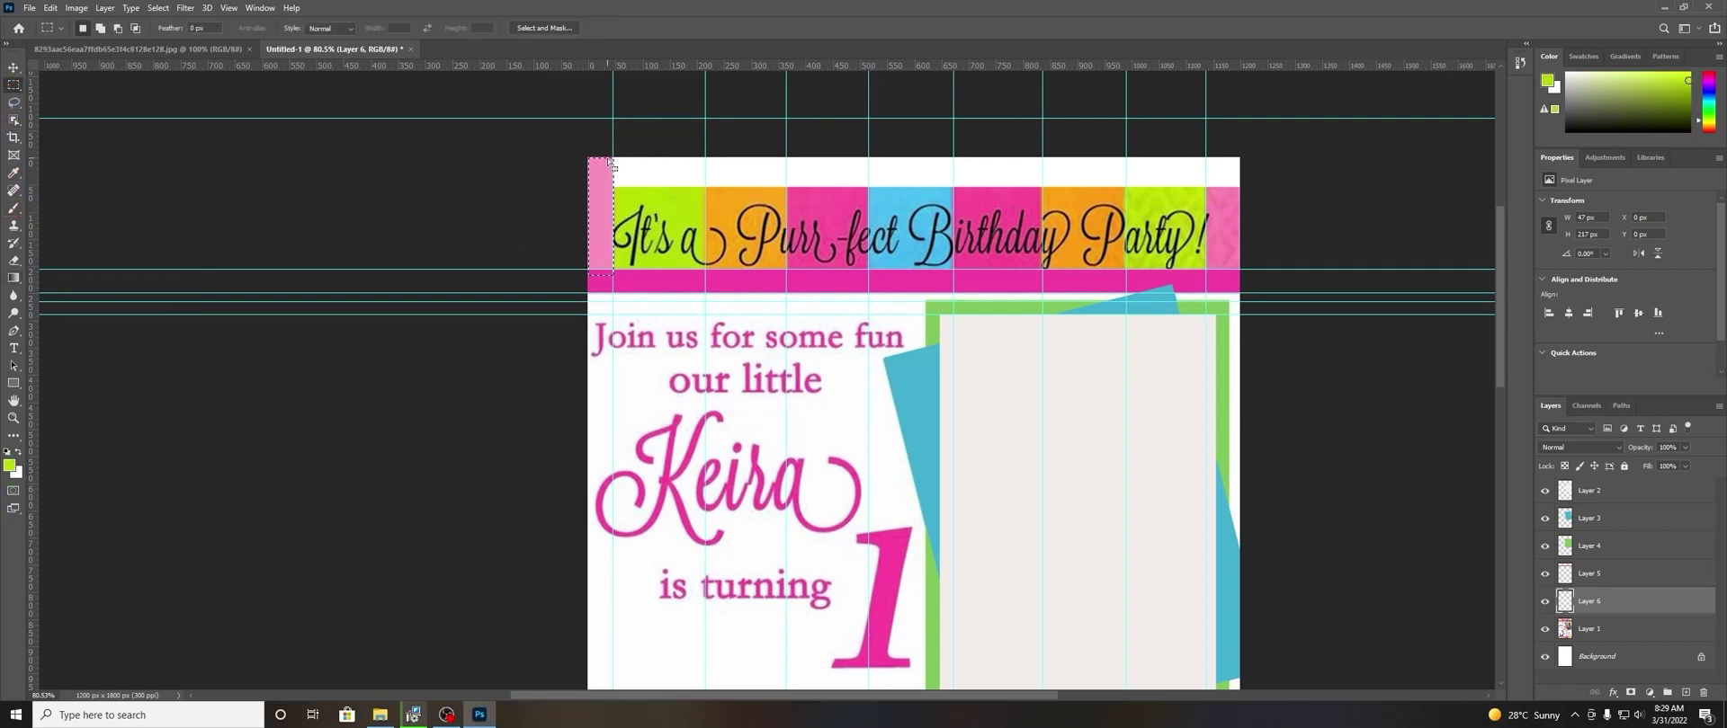
left_click_drag(613, 156, 702, 280)
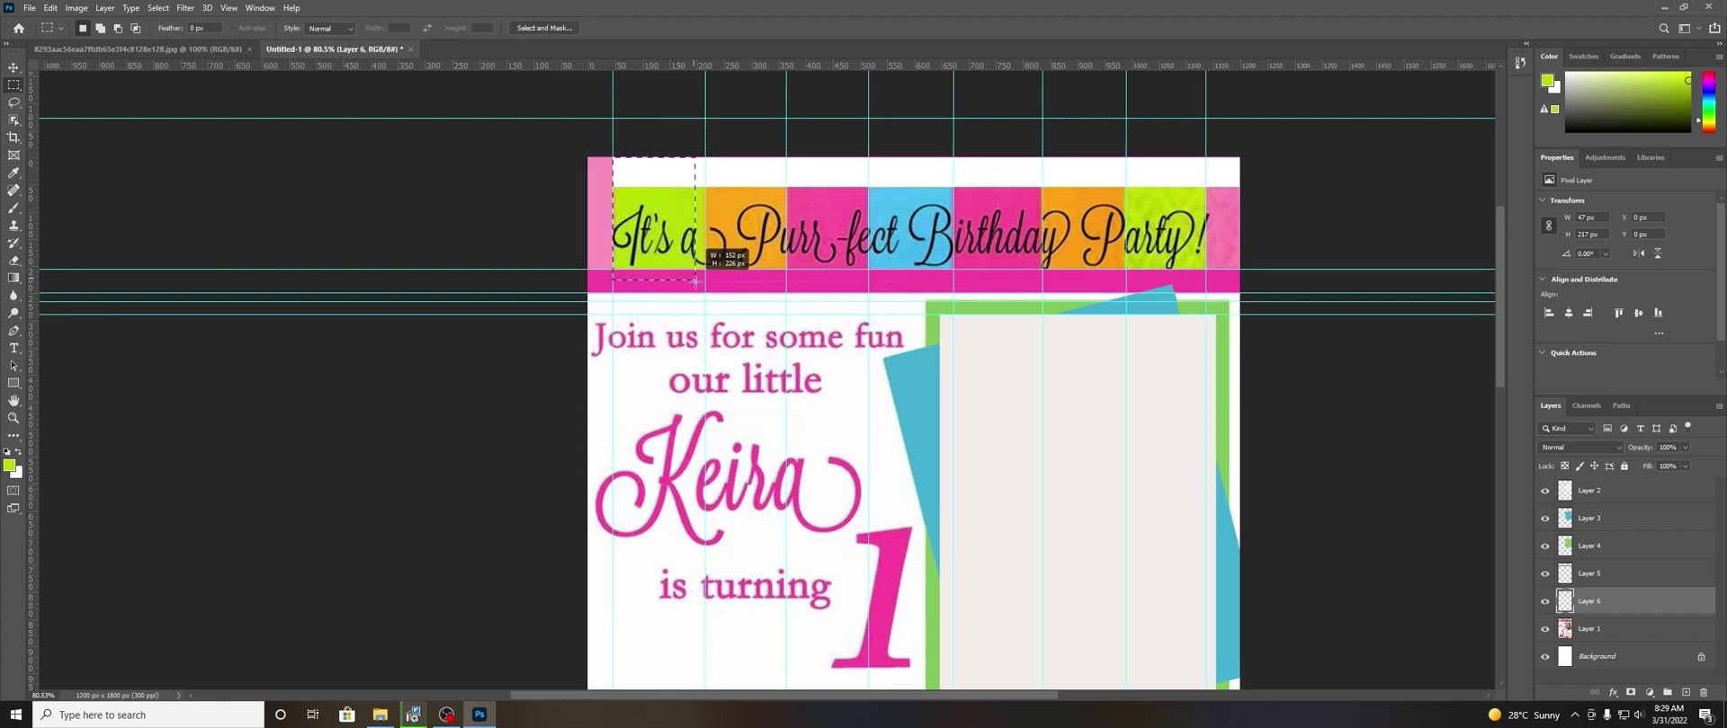
right_click(689, 243)
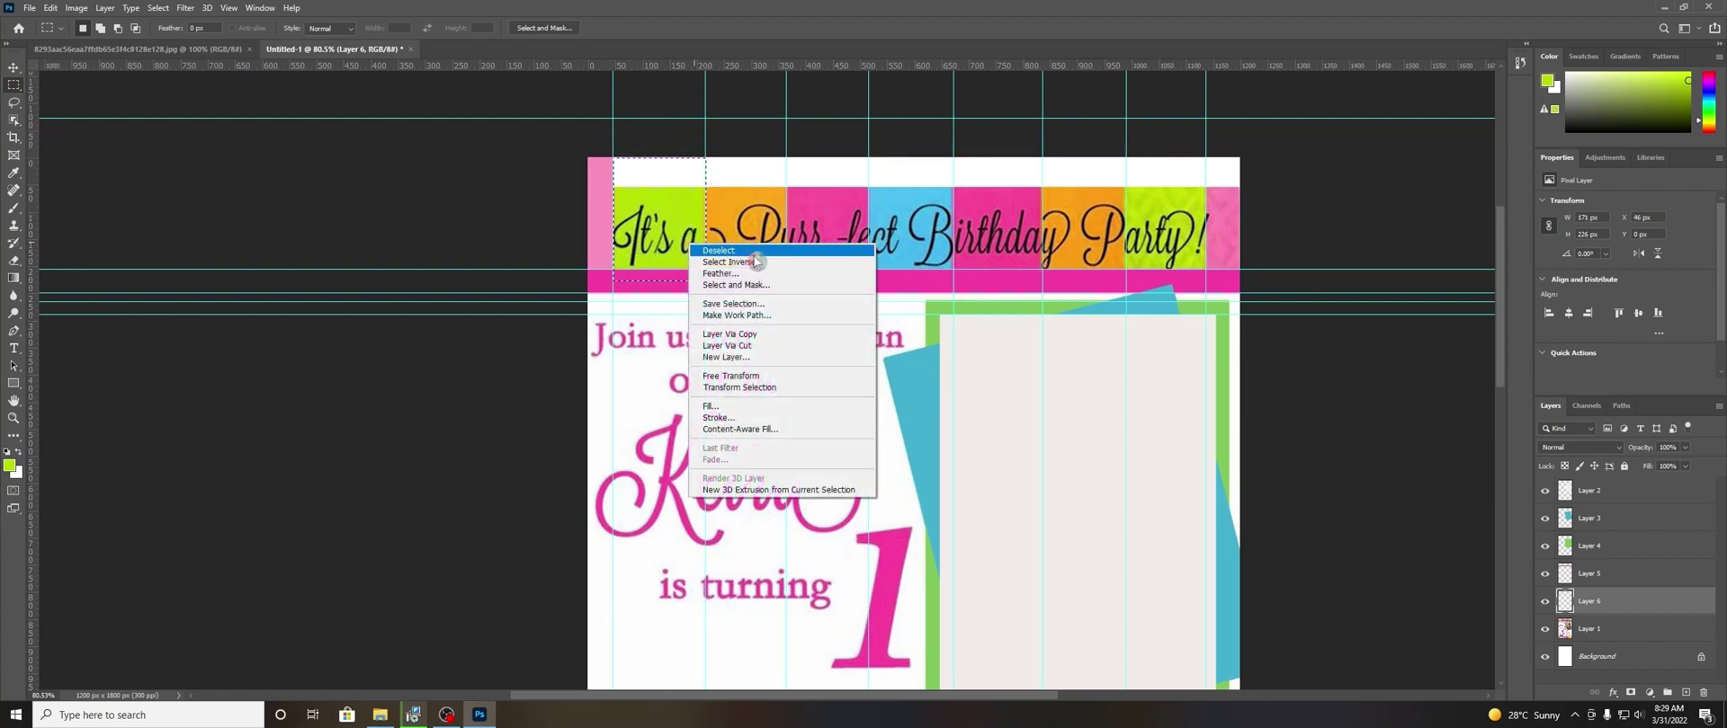
left_click(713, 406)
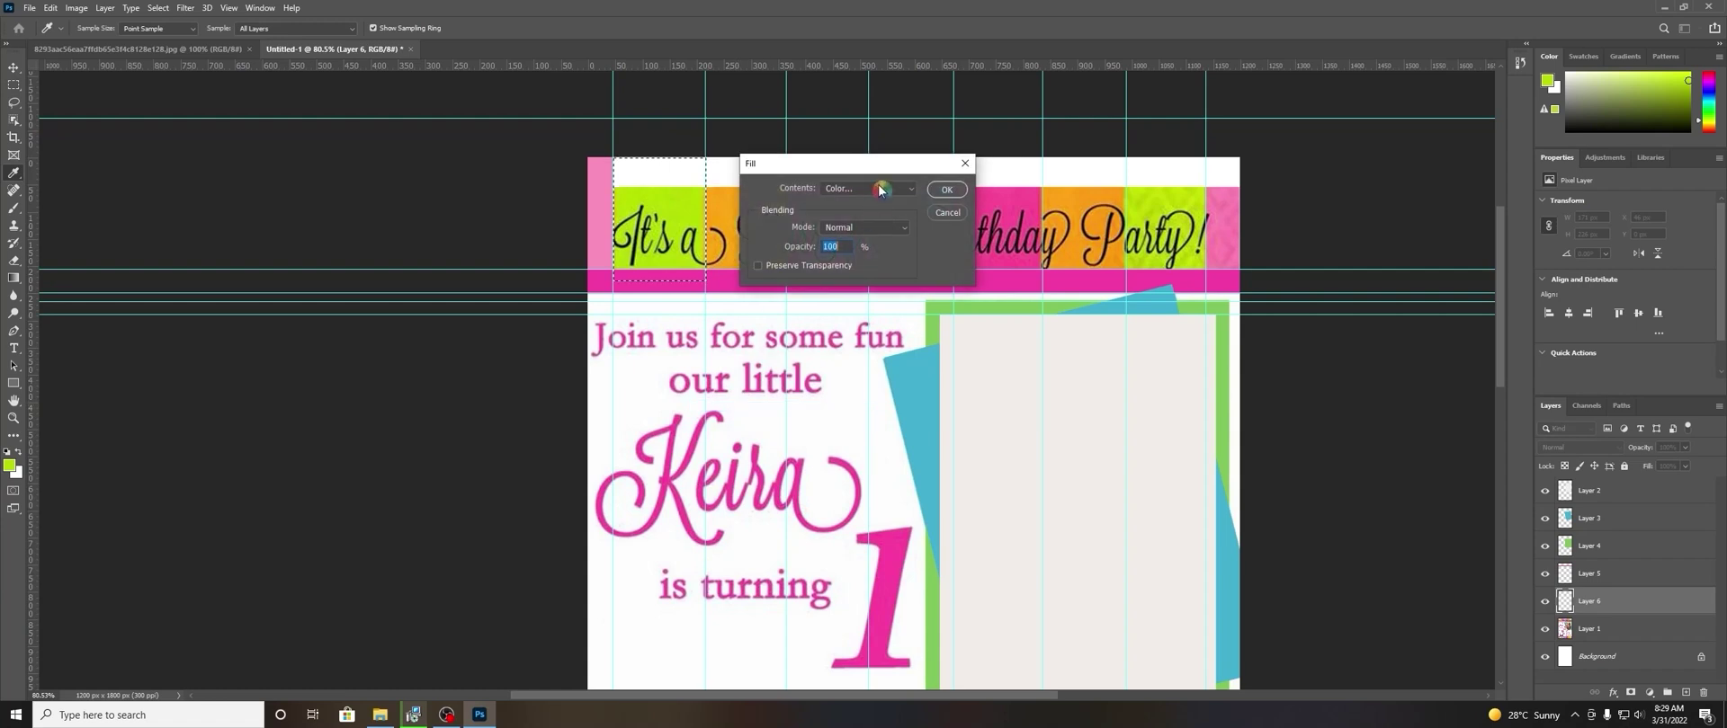
left_click(880, 189)
left_click(867, 225)
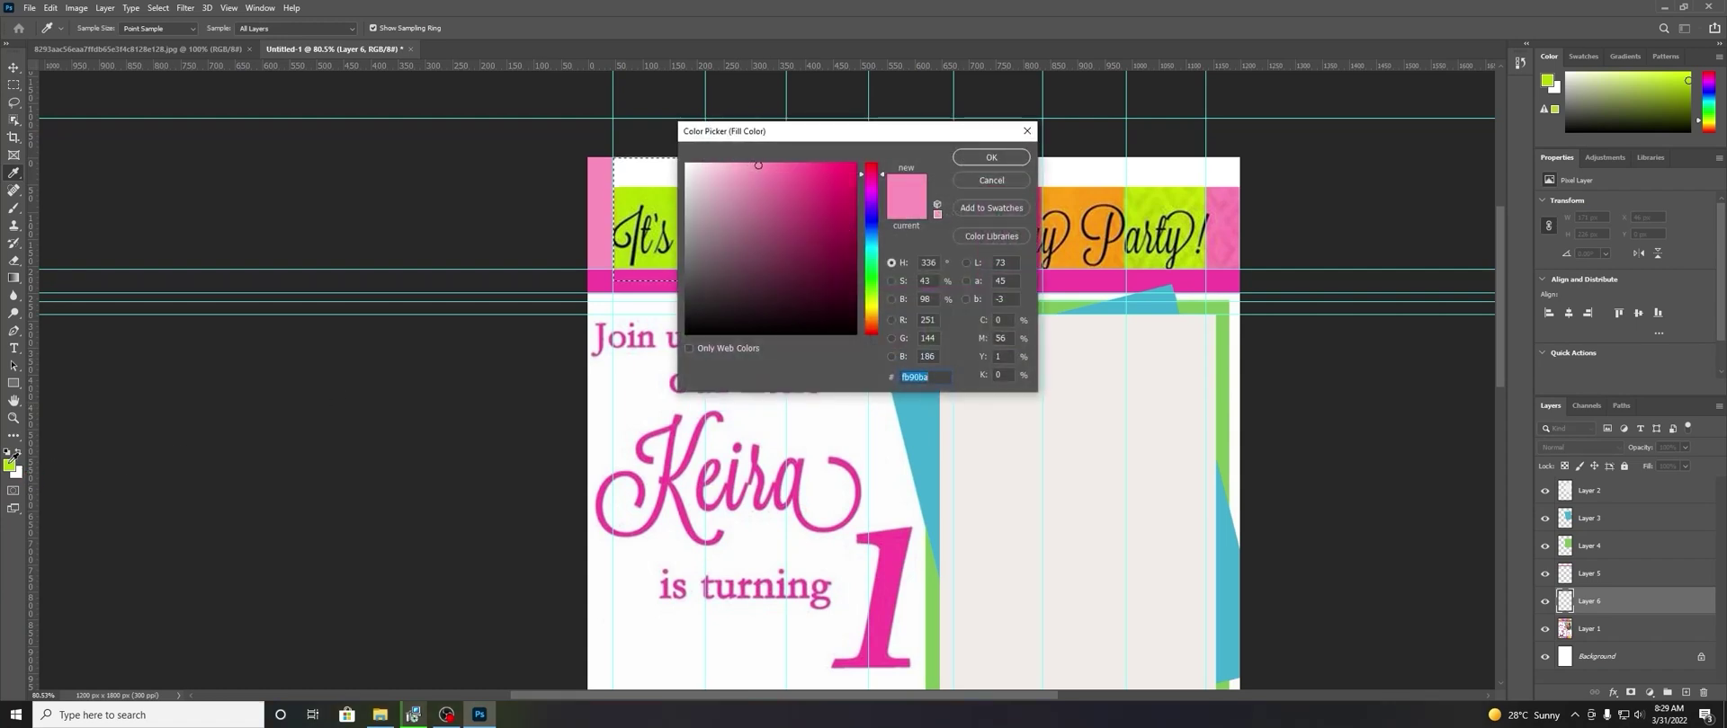
left_click(647, 216)
left_click(993, 157)
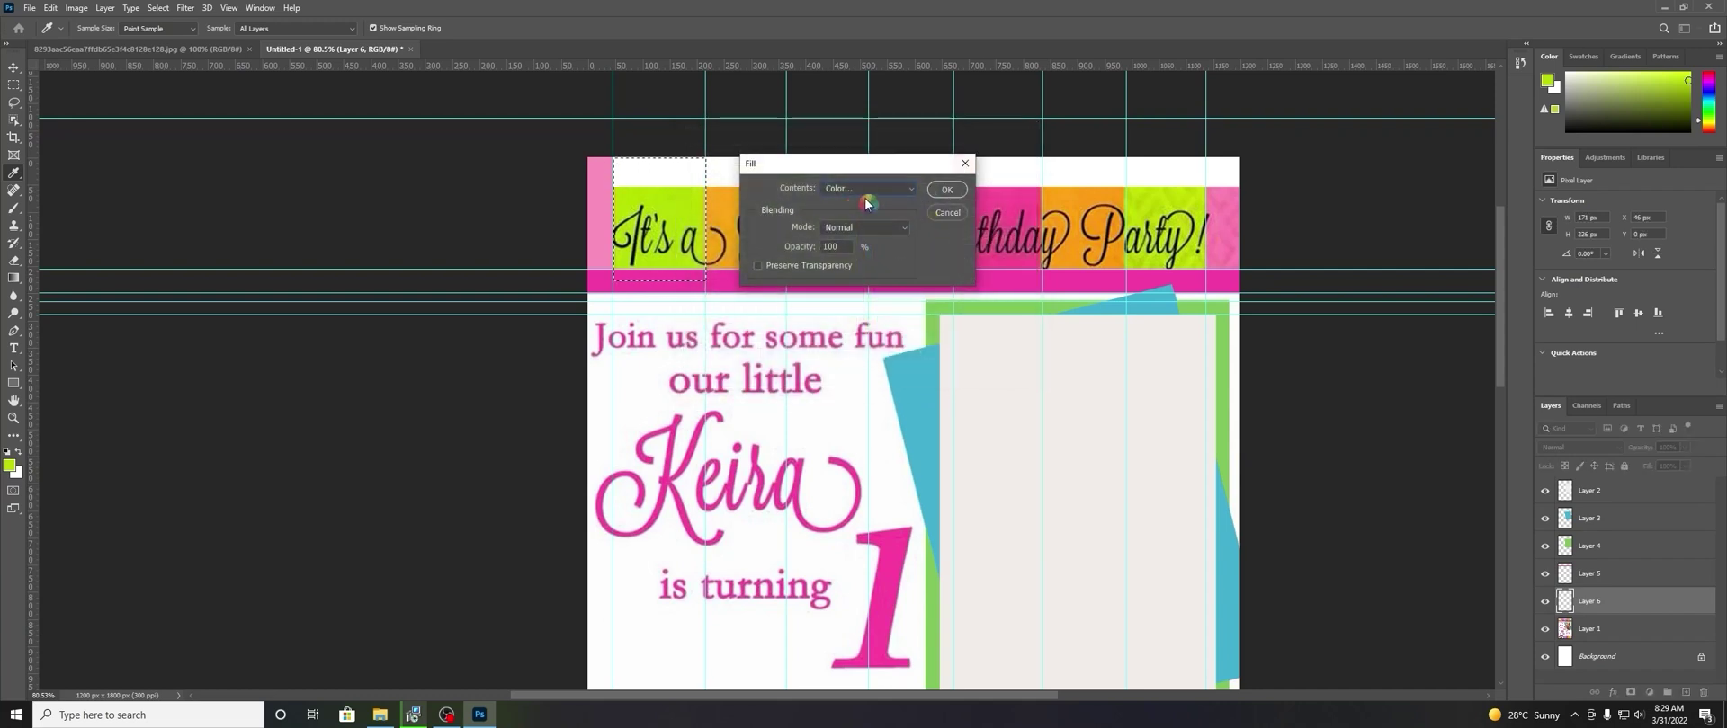
left_click(949, 191)
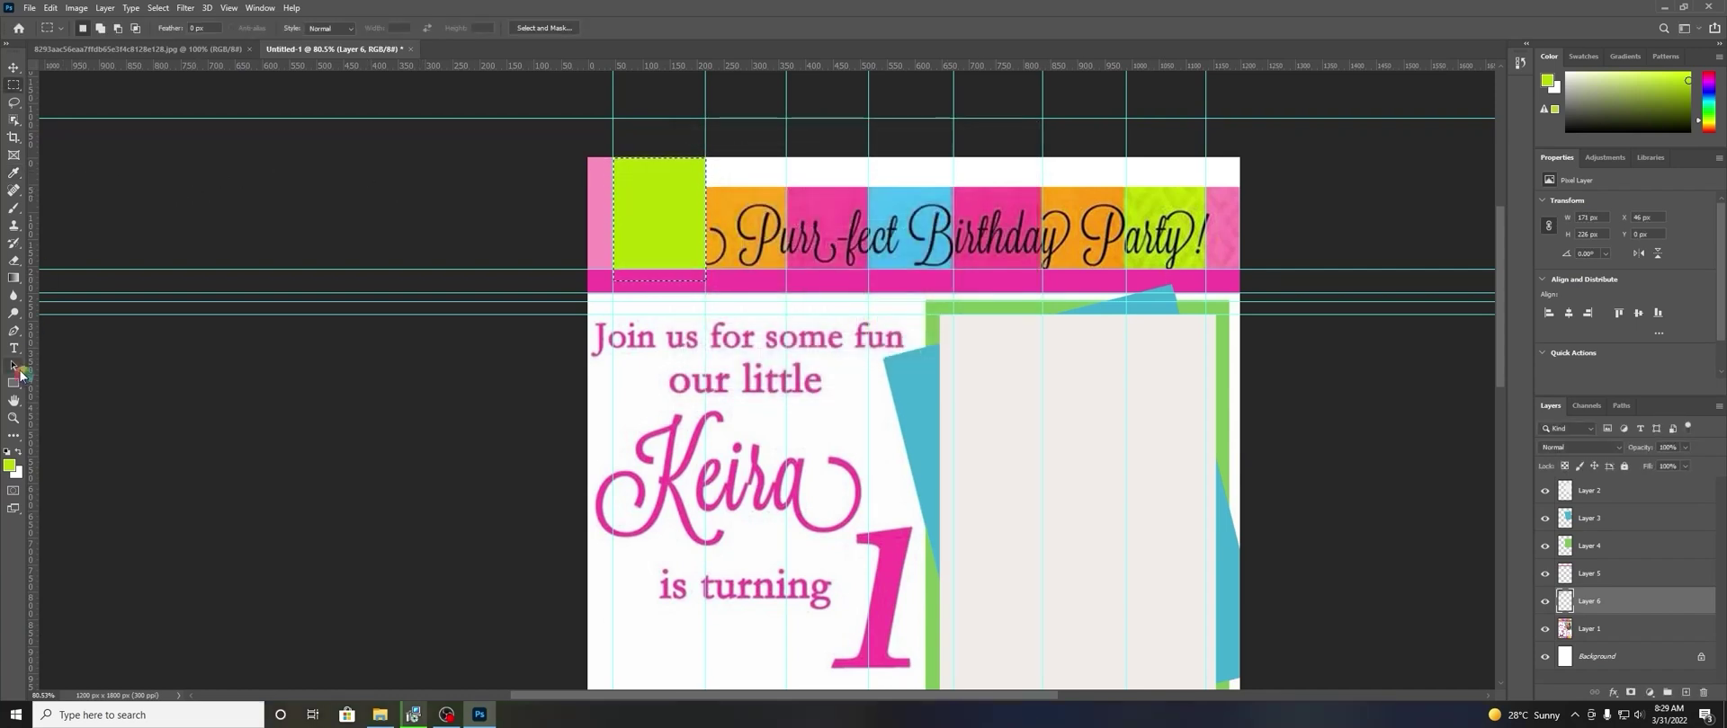
Fill the adjacent third block with solid orange fca615.
left_click(13, 207)
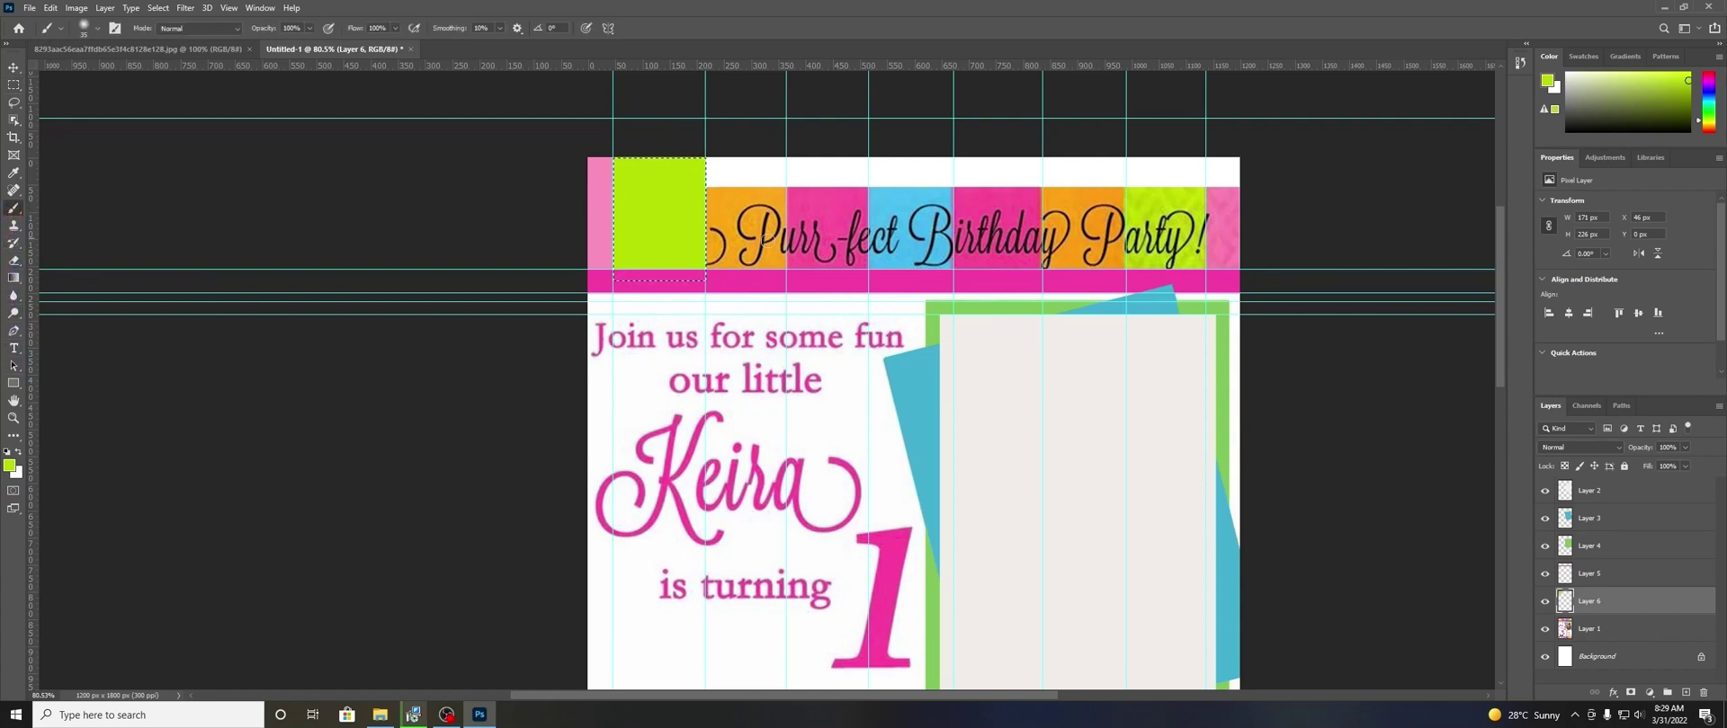
left_click(731, 195, "alt")
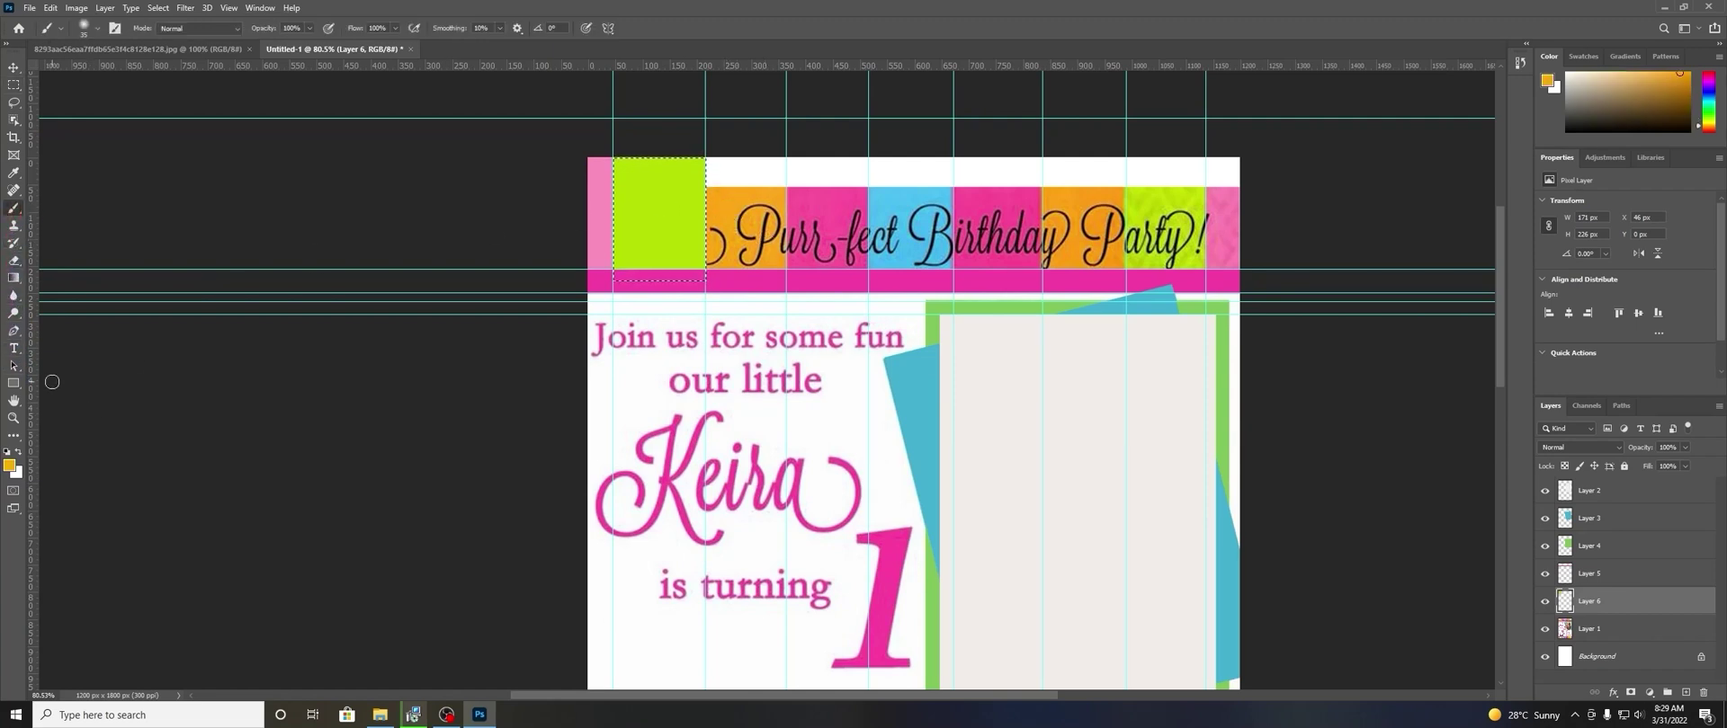
left_click(13, 85)
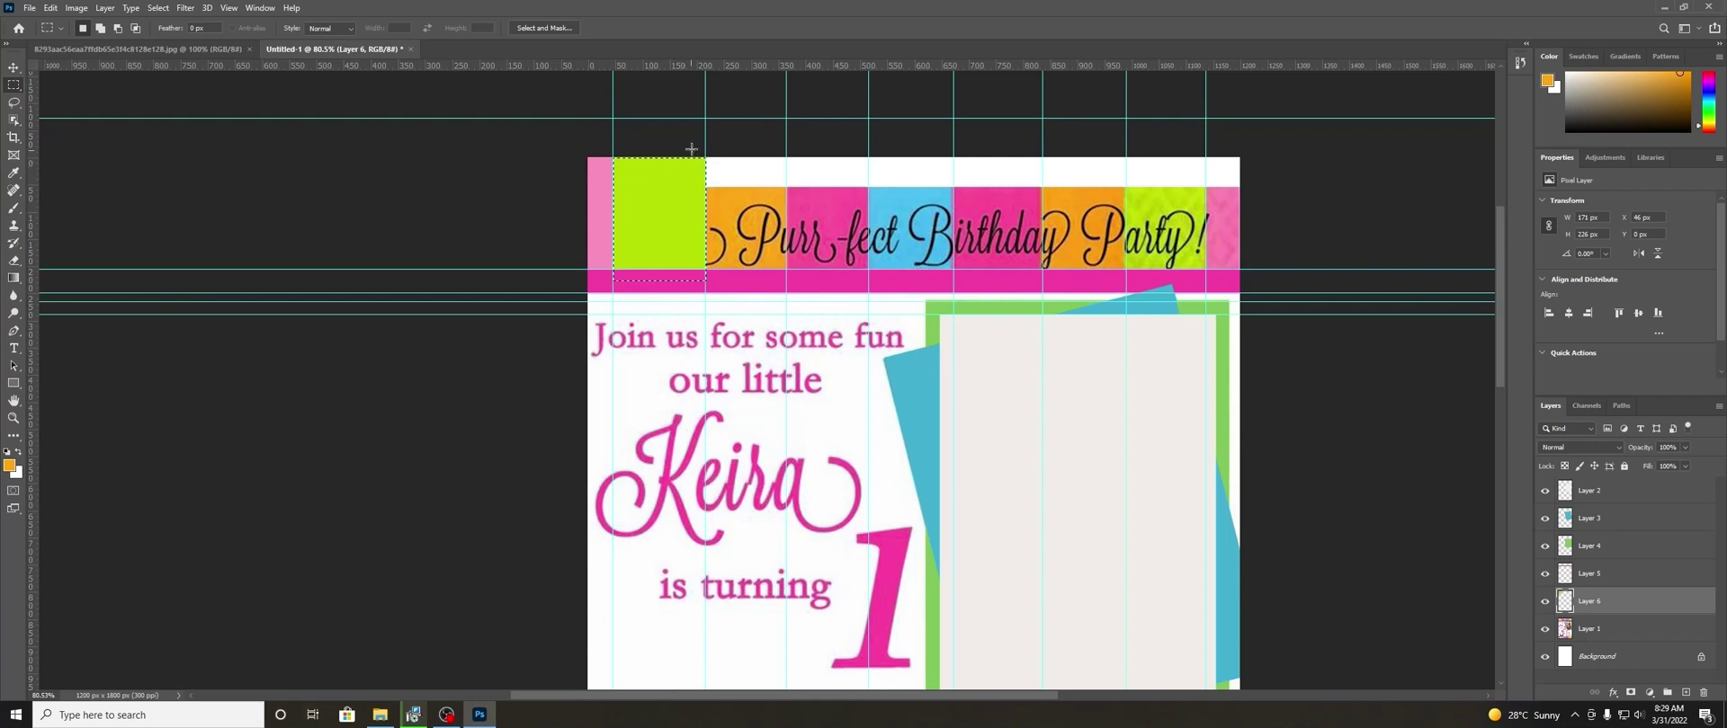
left_click_drag(705, 158, 783, 272)
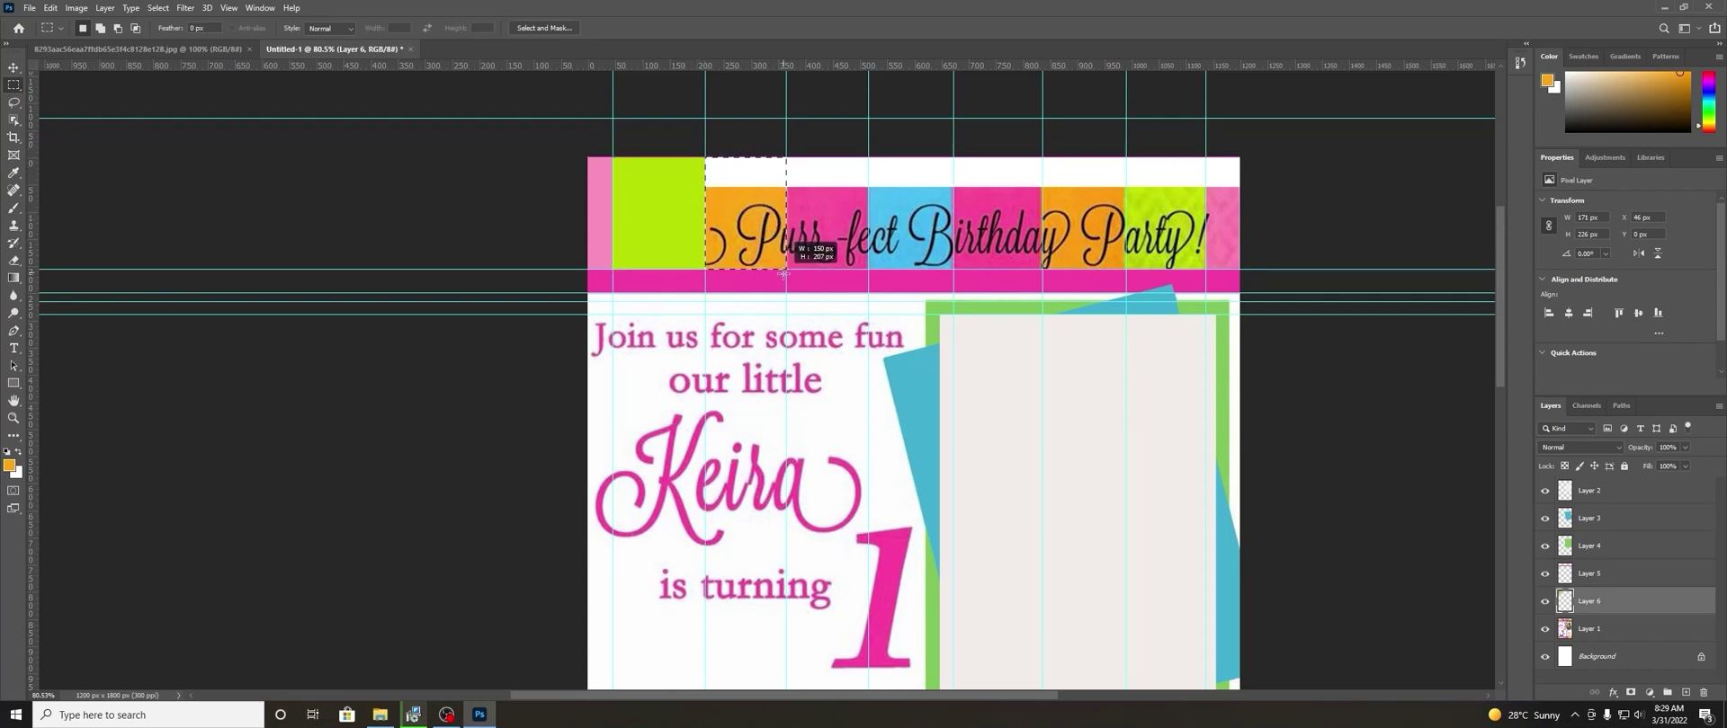
left_click_drag(783, 271, 786, 280)
right_click(760, 256)
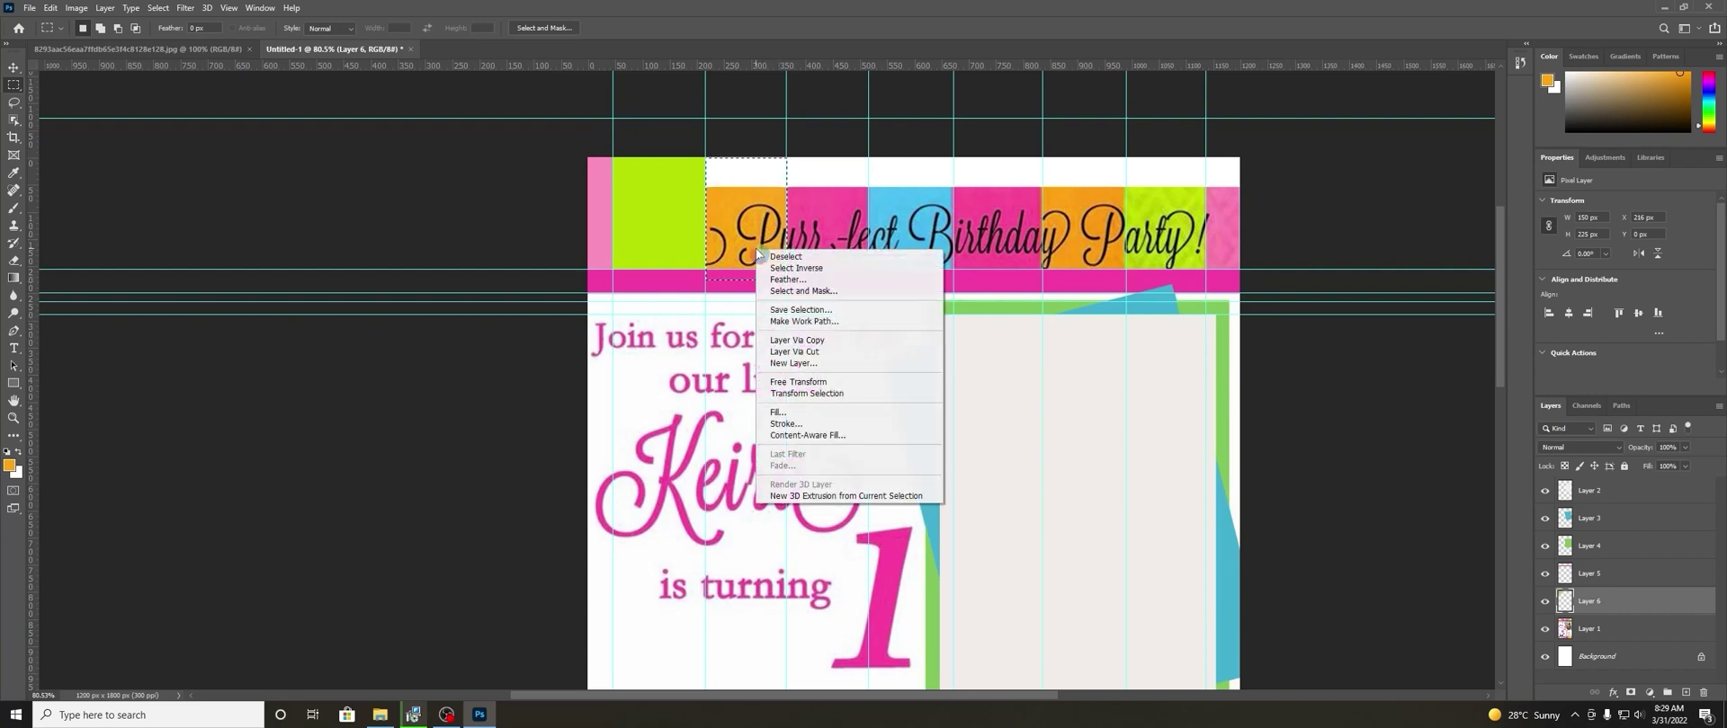
left_click(819, 412)
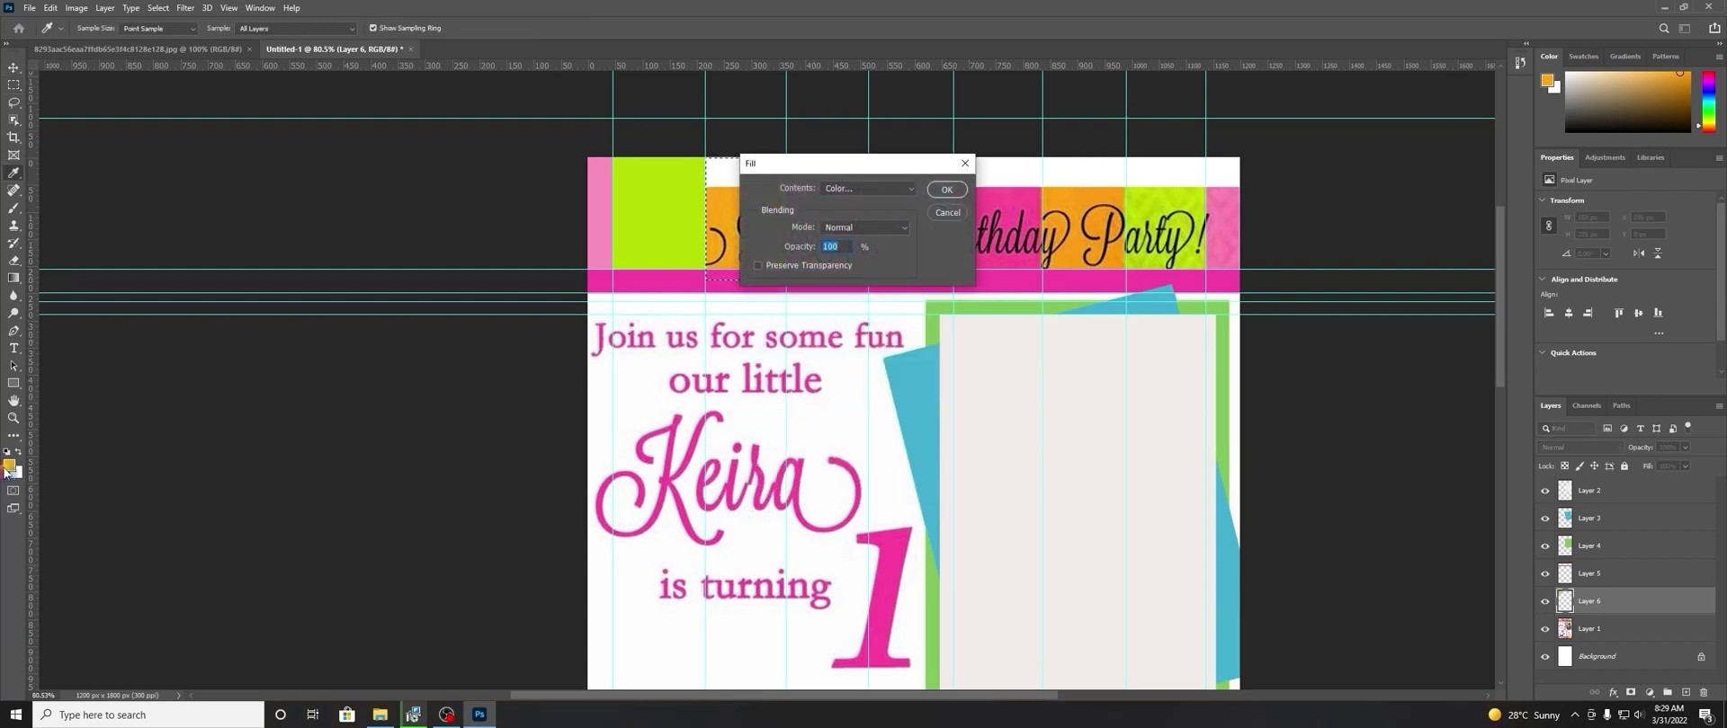
left_click(900, 187)
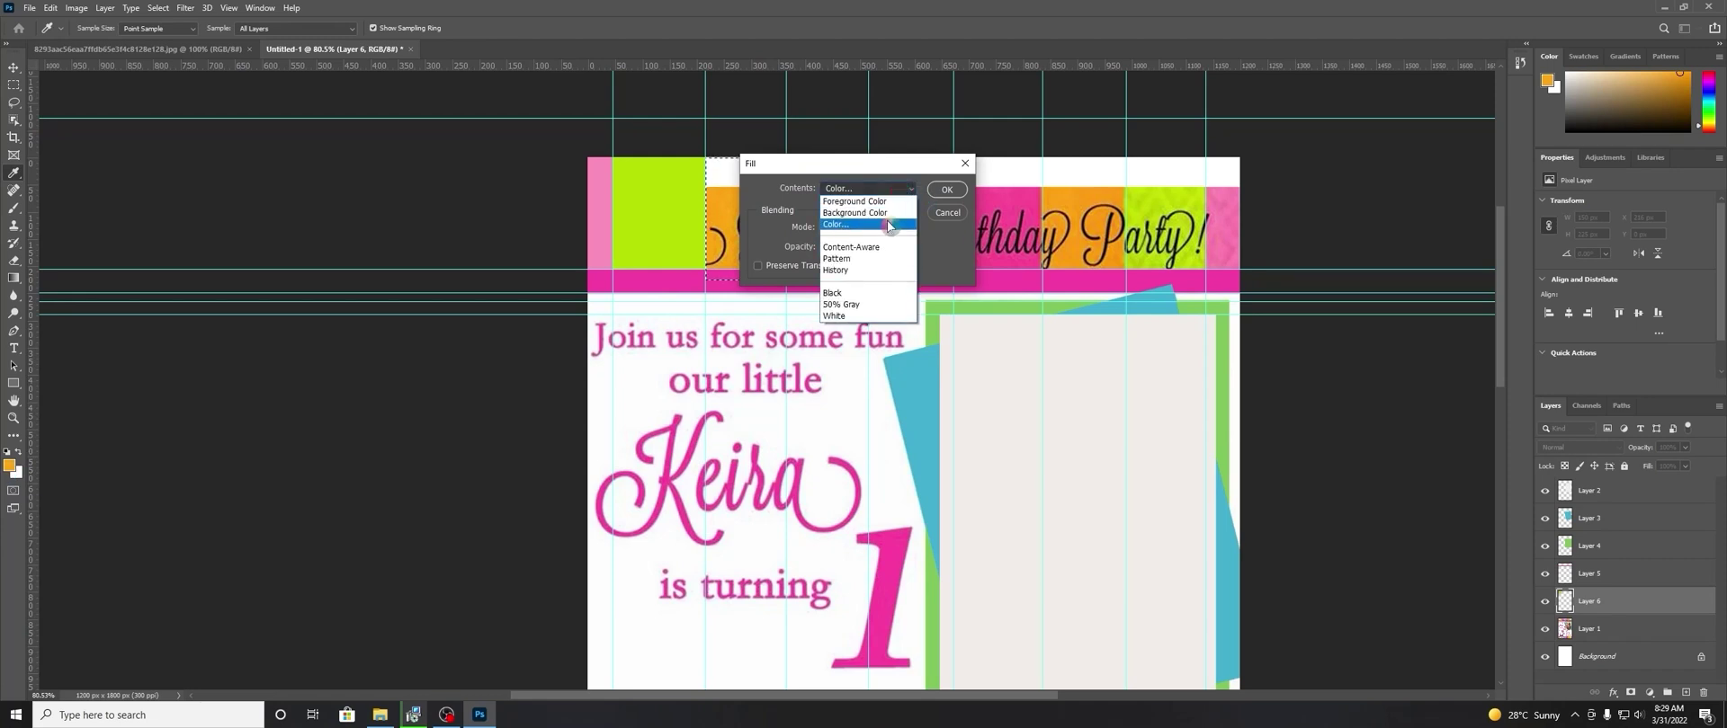
left_click(877, 200)
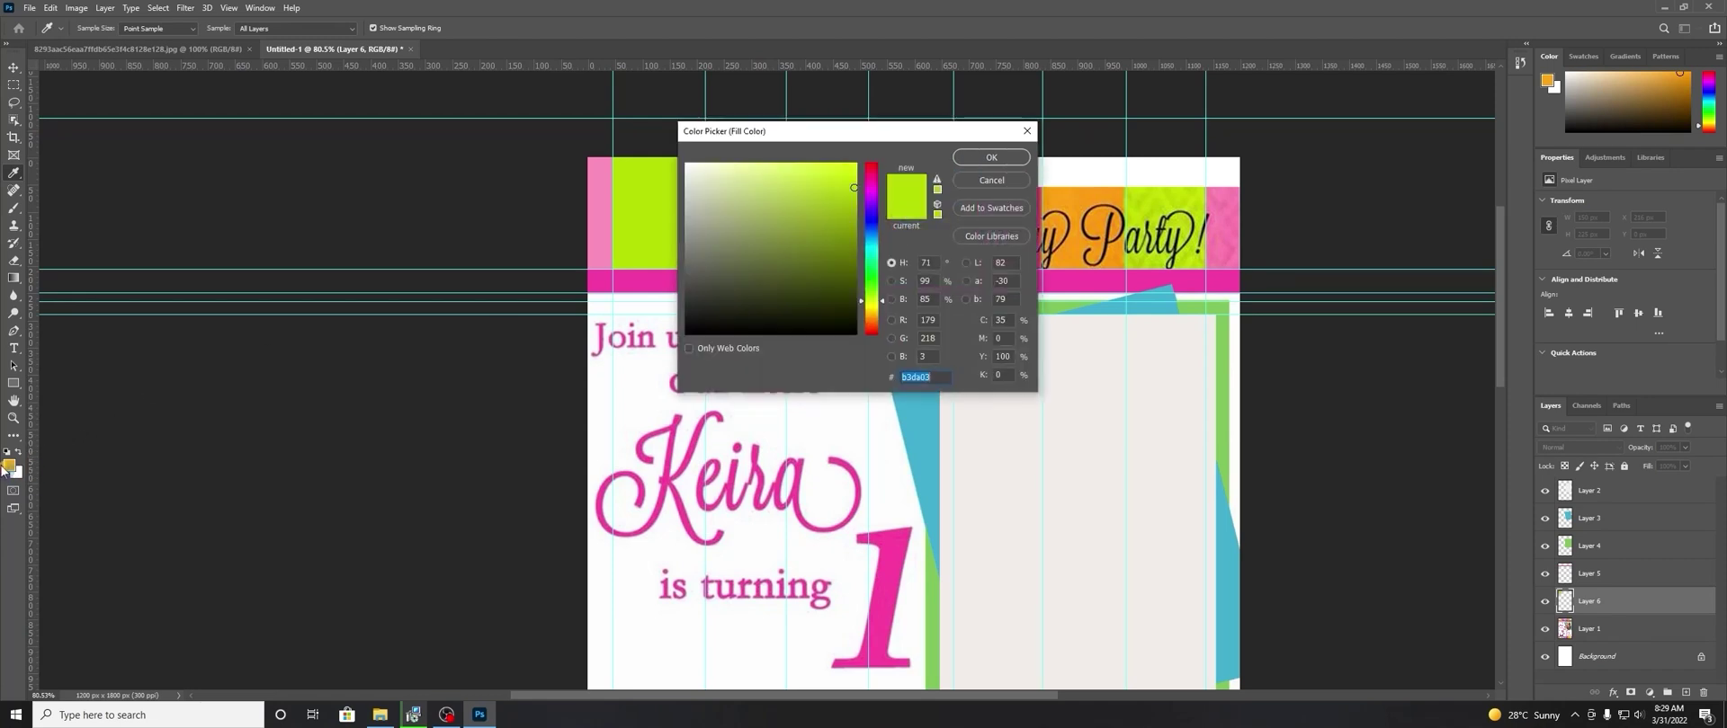
left_click(11, 464)
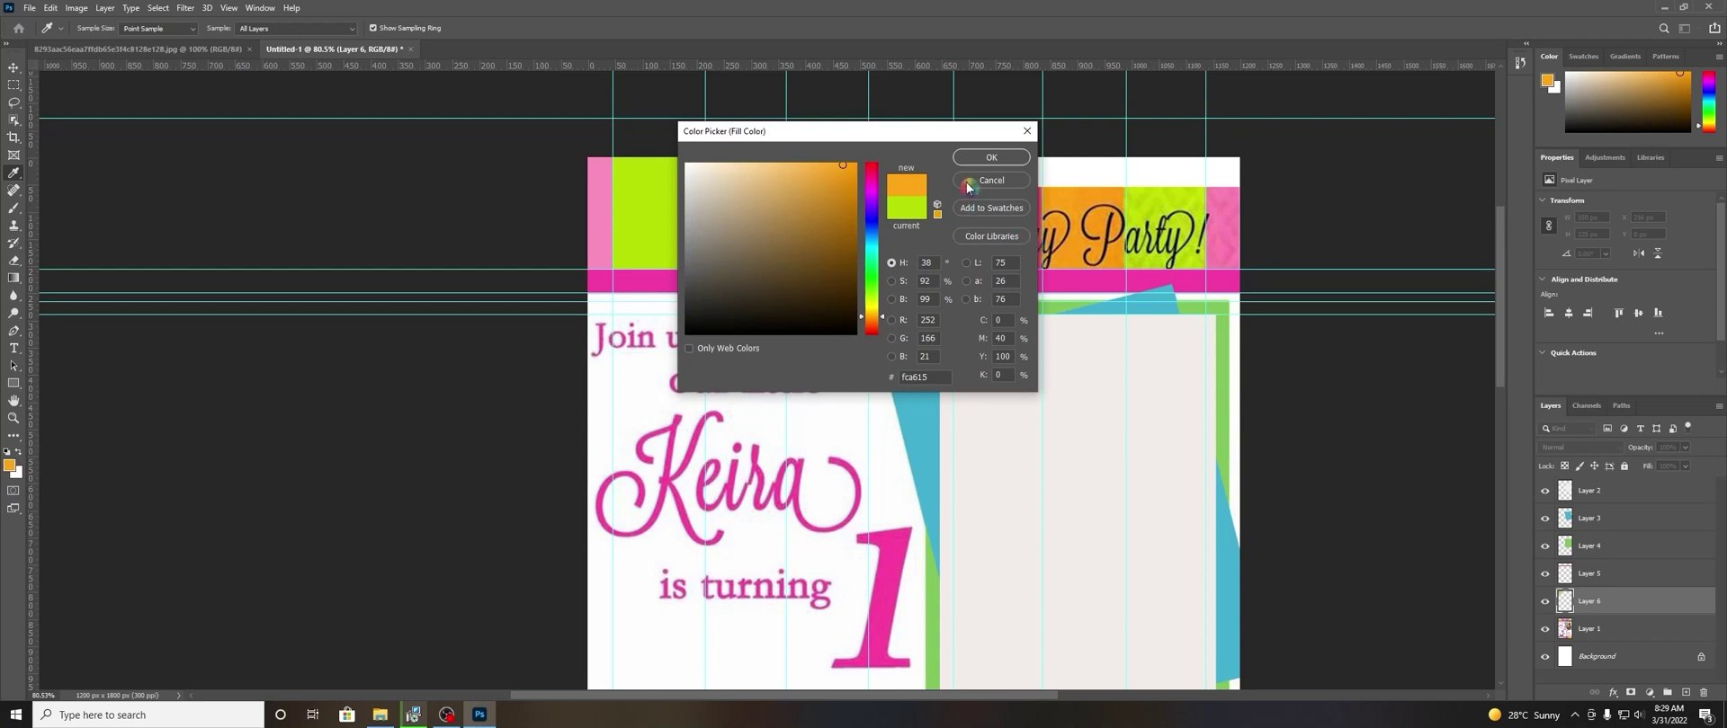
left_click(996, 155)
left_click(953, 190)
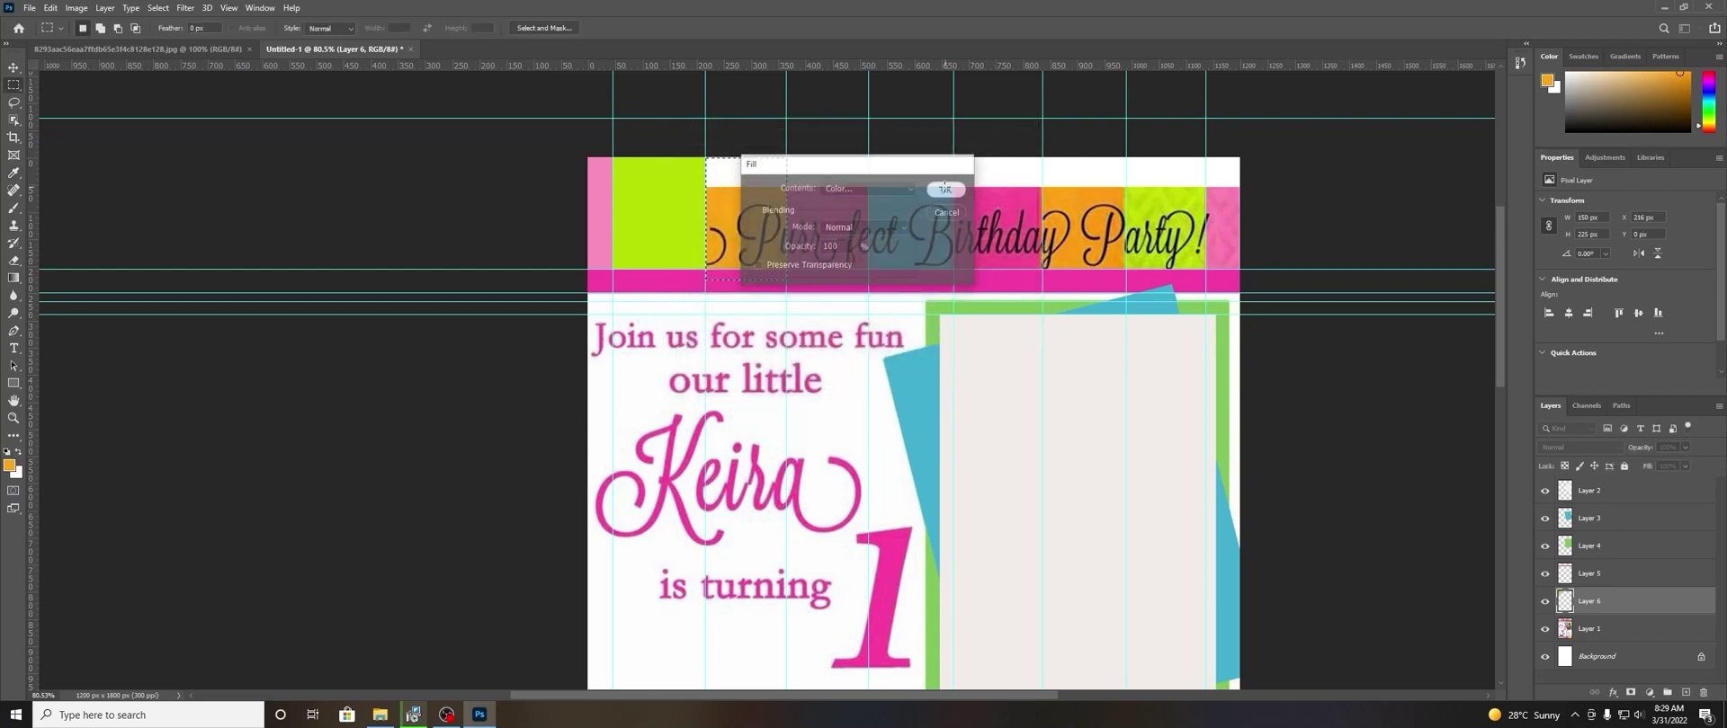
Set the working colour to pink.
left_click(18, 210)
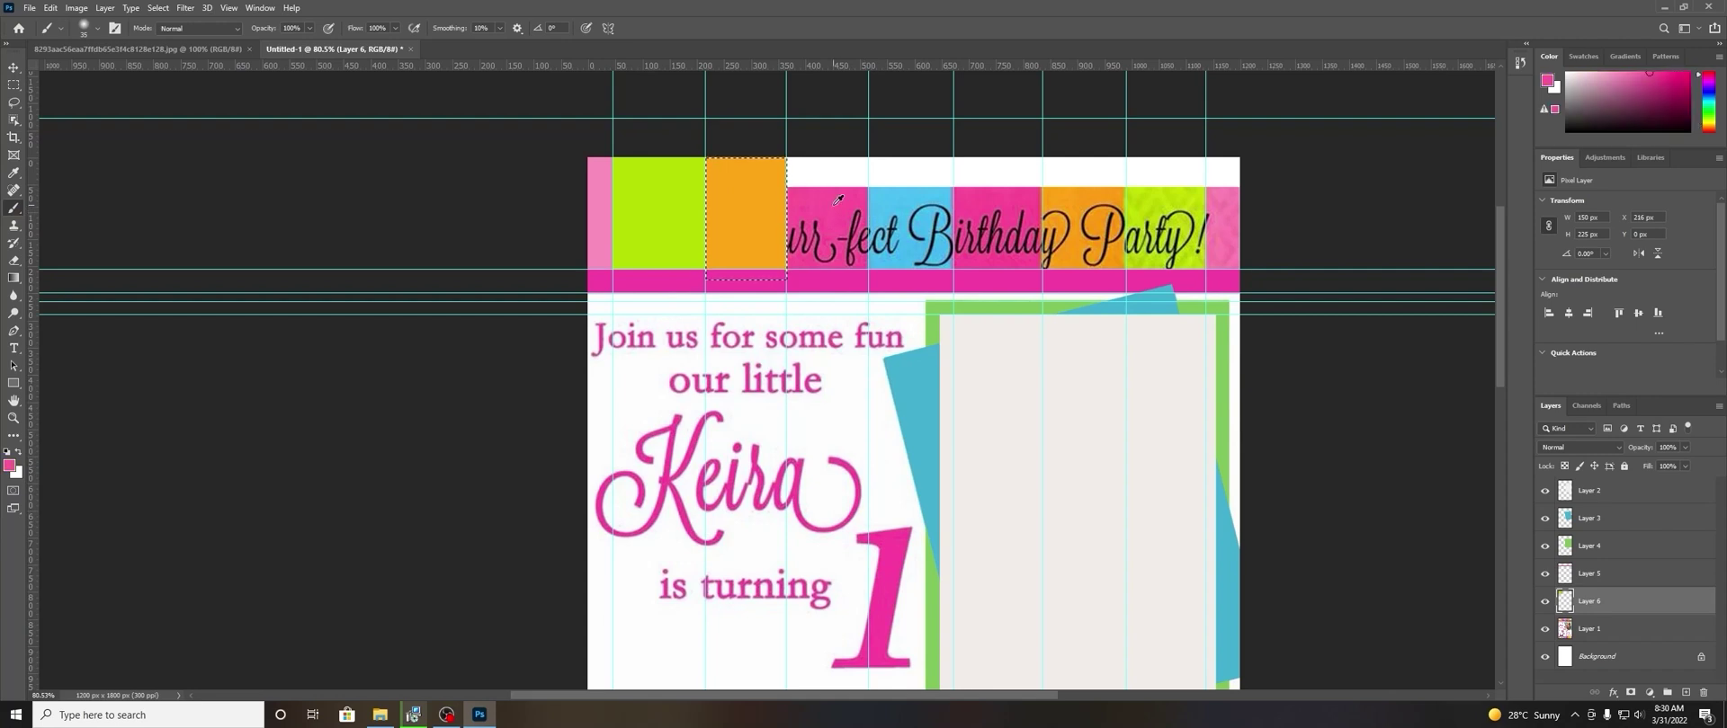
left_click(7, 454)
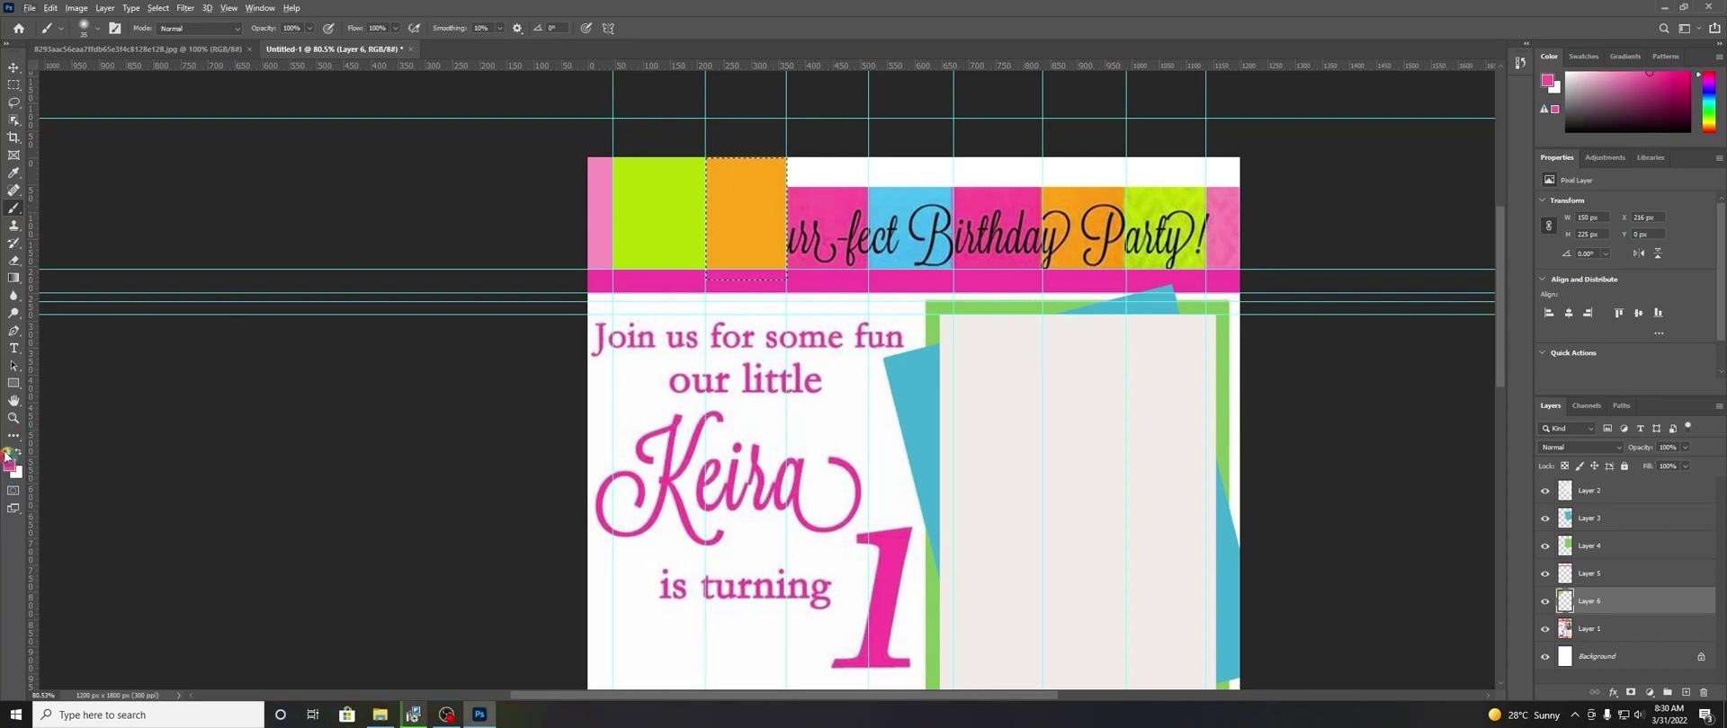
left_click(16, 86)
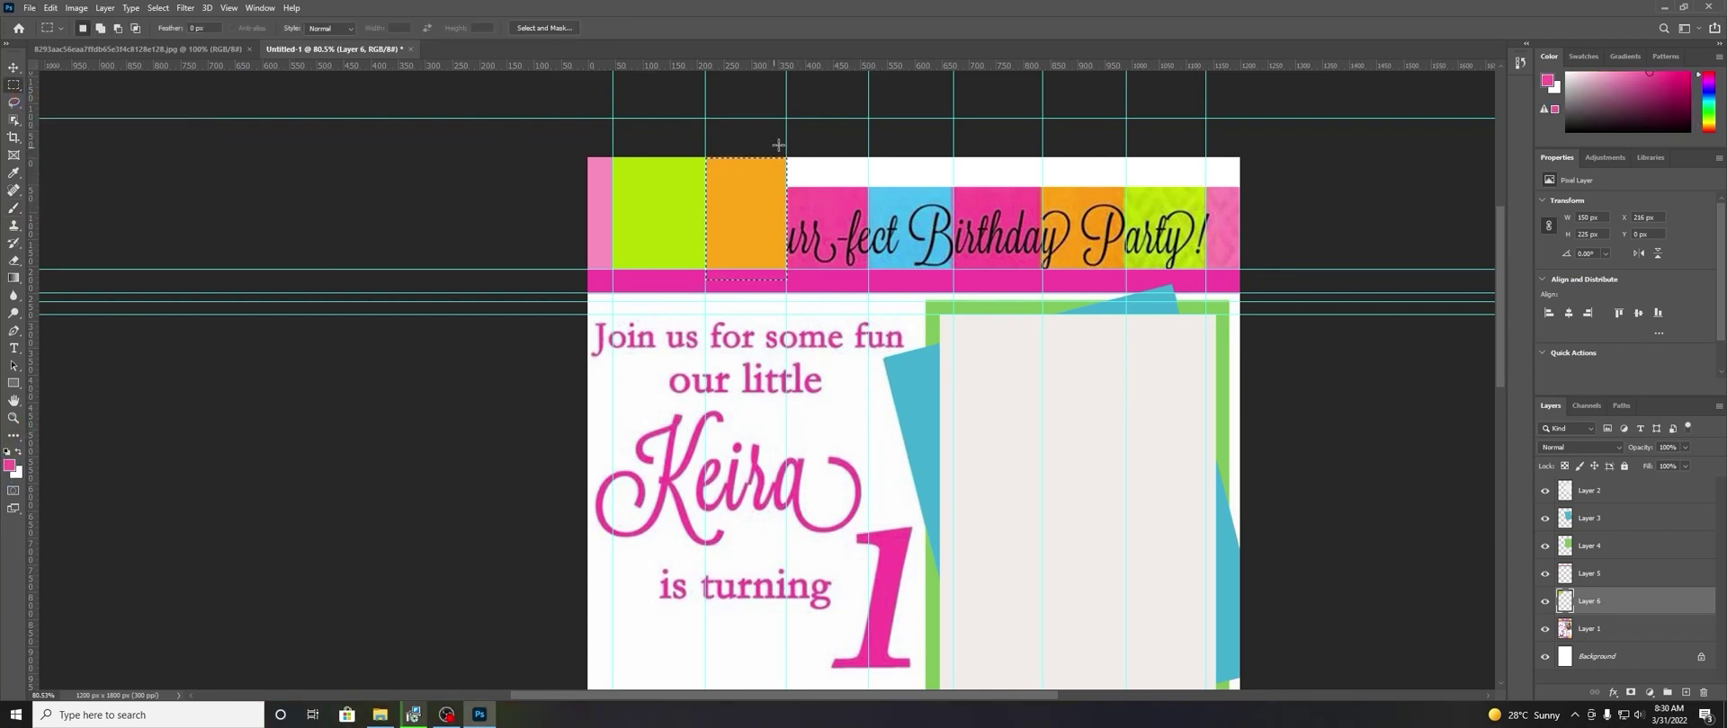
Fill the fourth banner block with solid pink.
left_click_drag(787, 158, 869, 284)
right_click(854, 223)
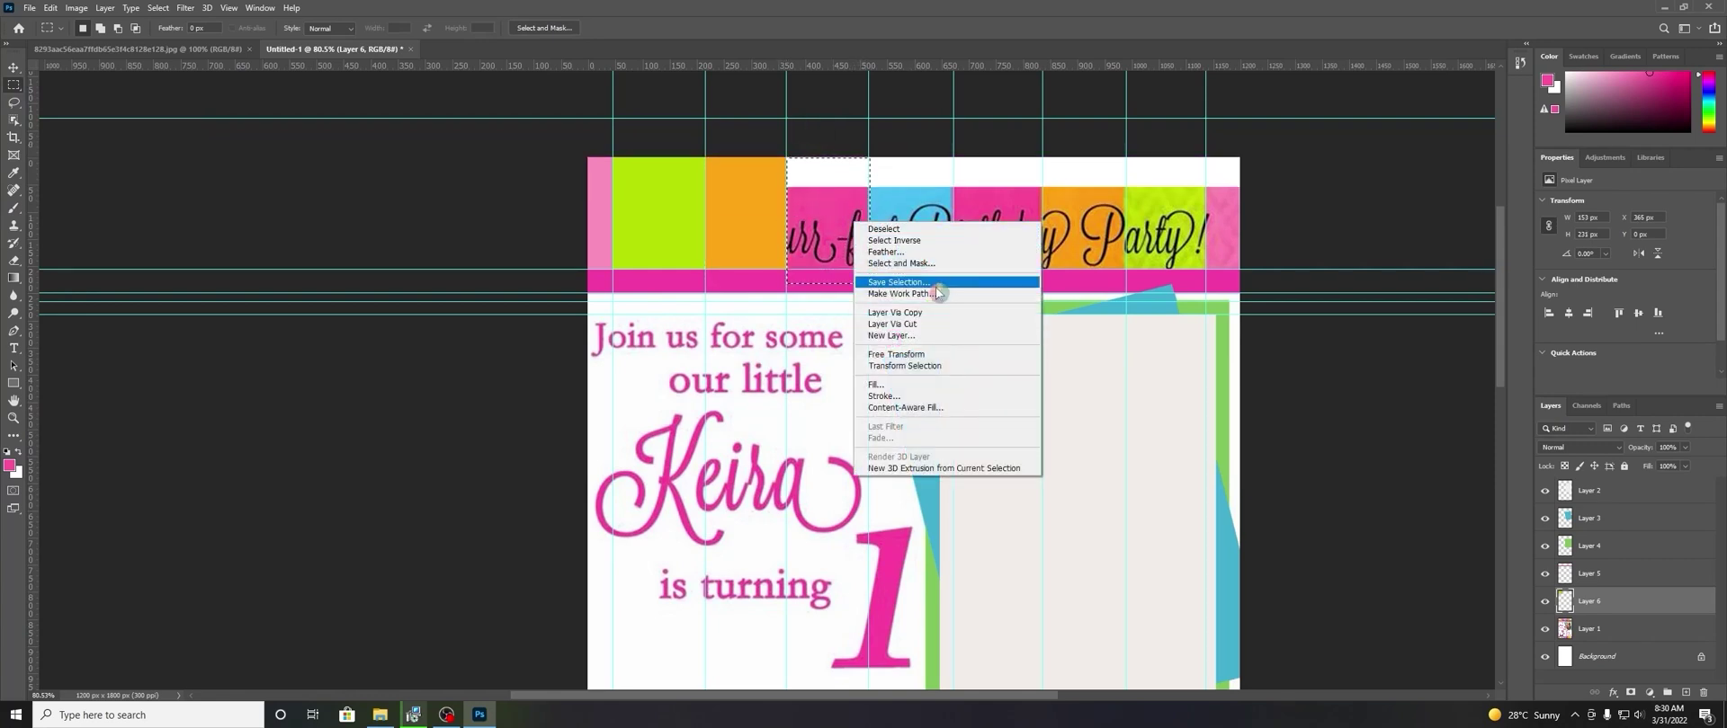
left_click(890, 385)
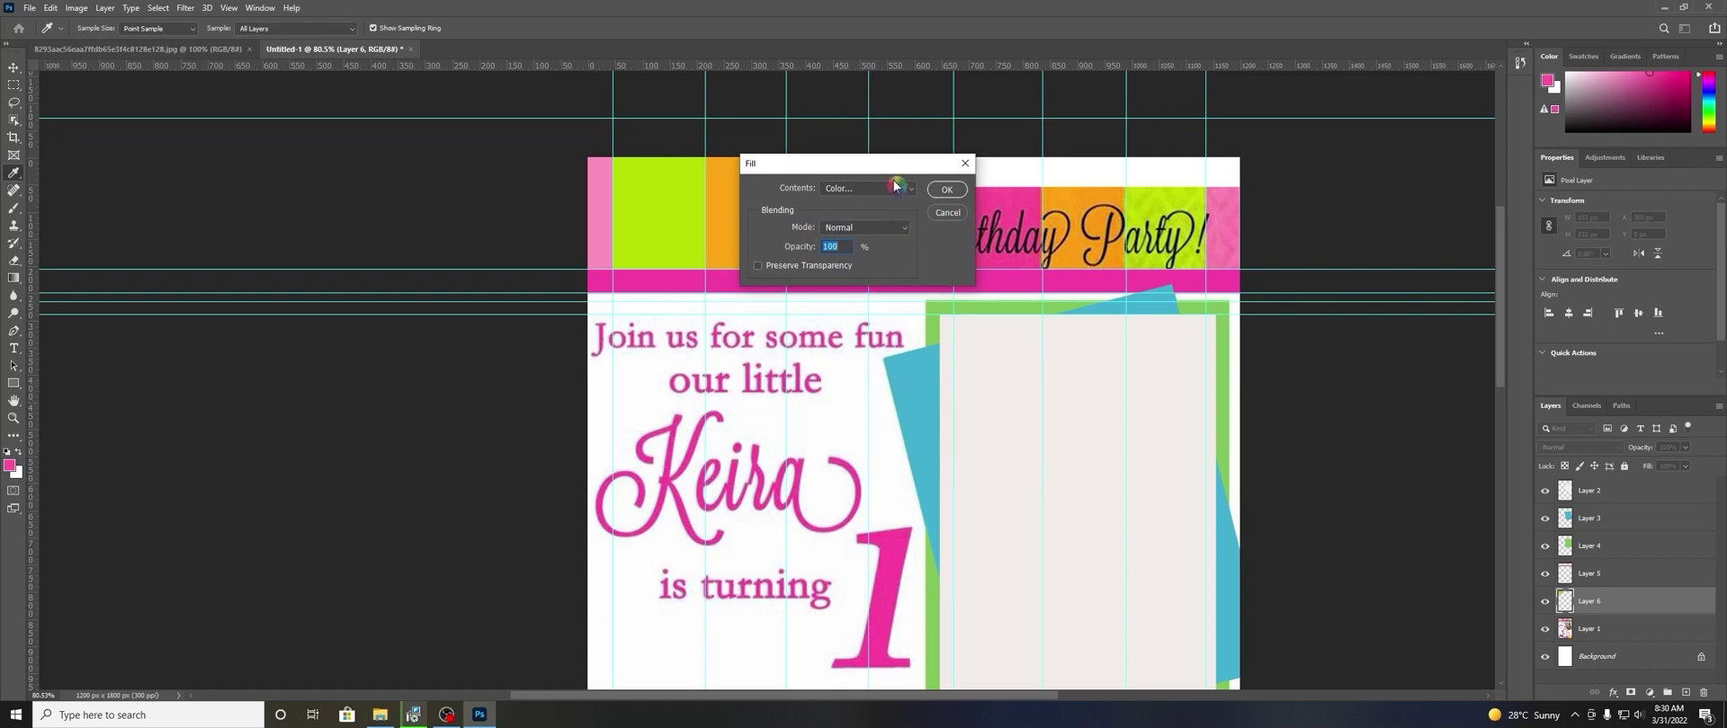
left_click(867, 188)
left_click(854, 214)
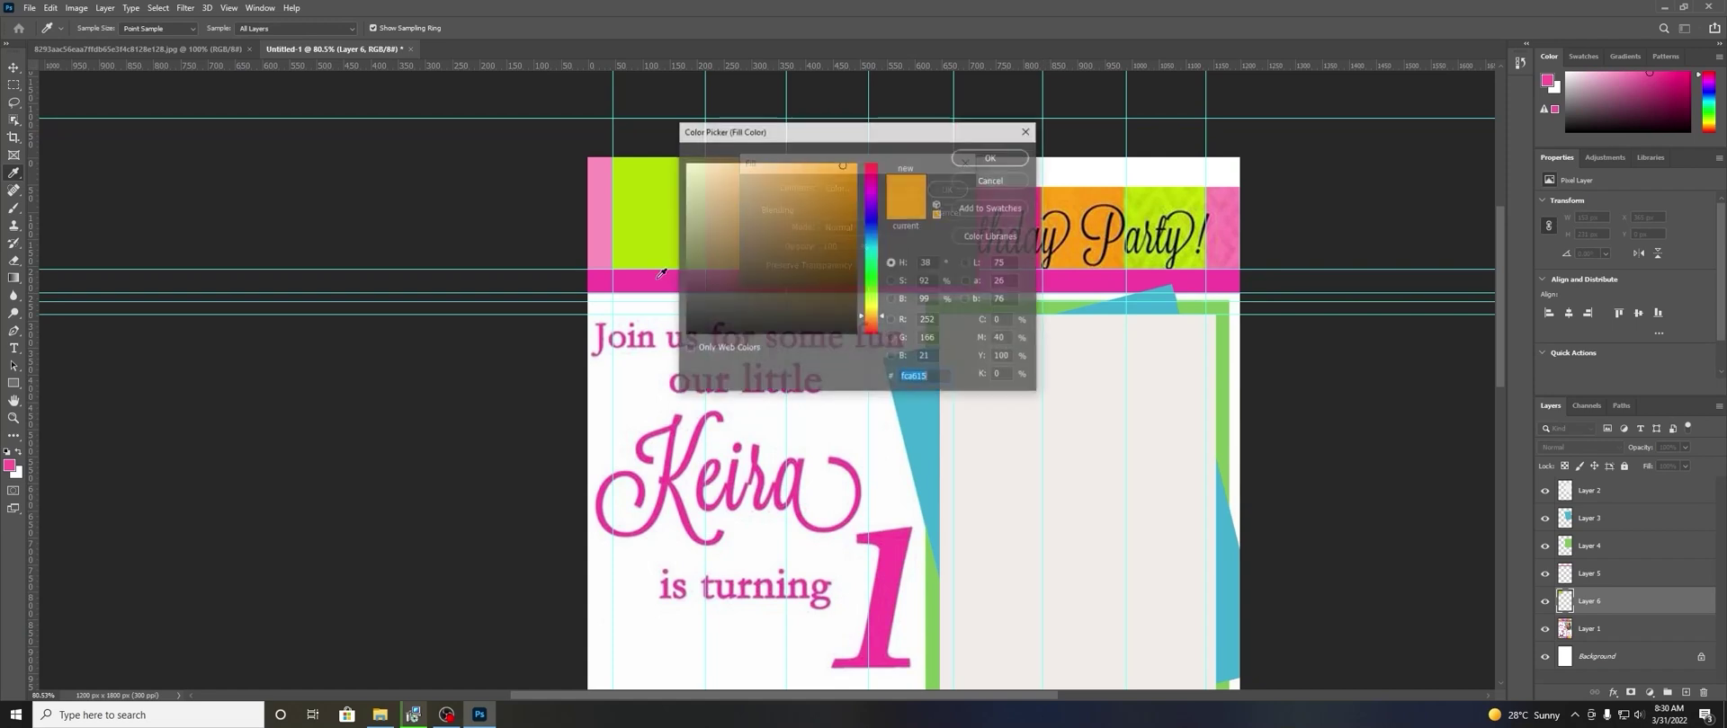
left_click(730, 351)
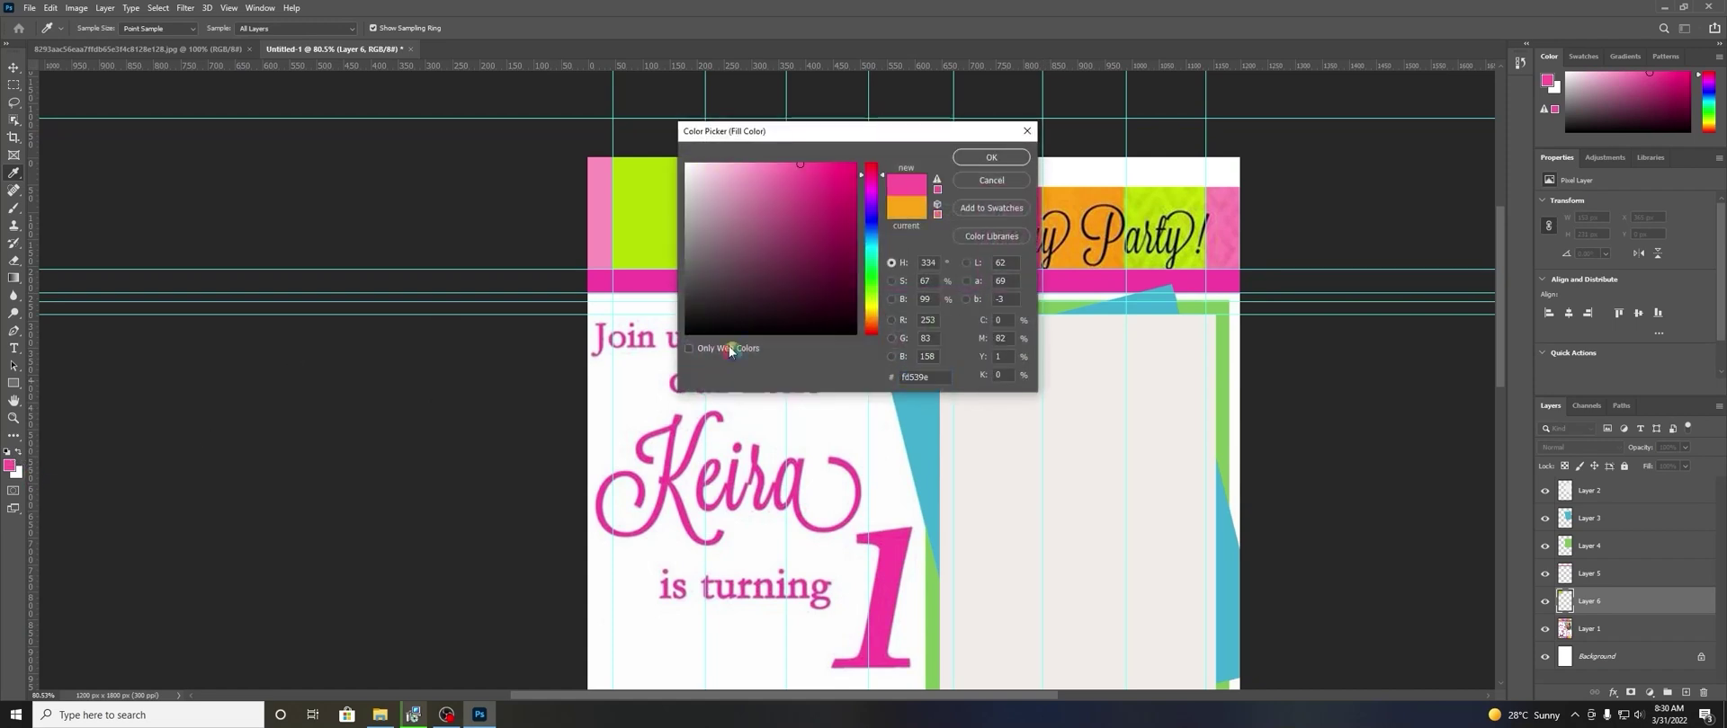
left_click(992, 156)
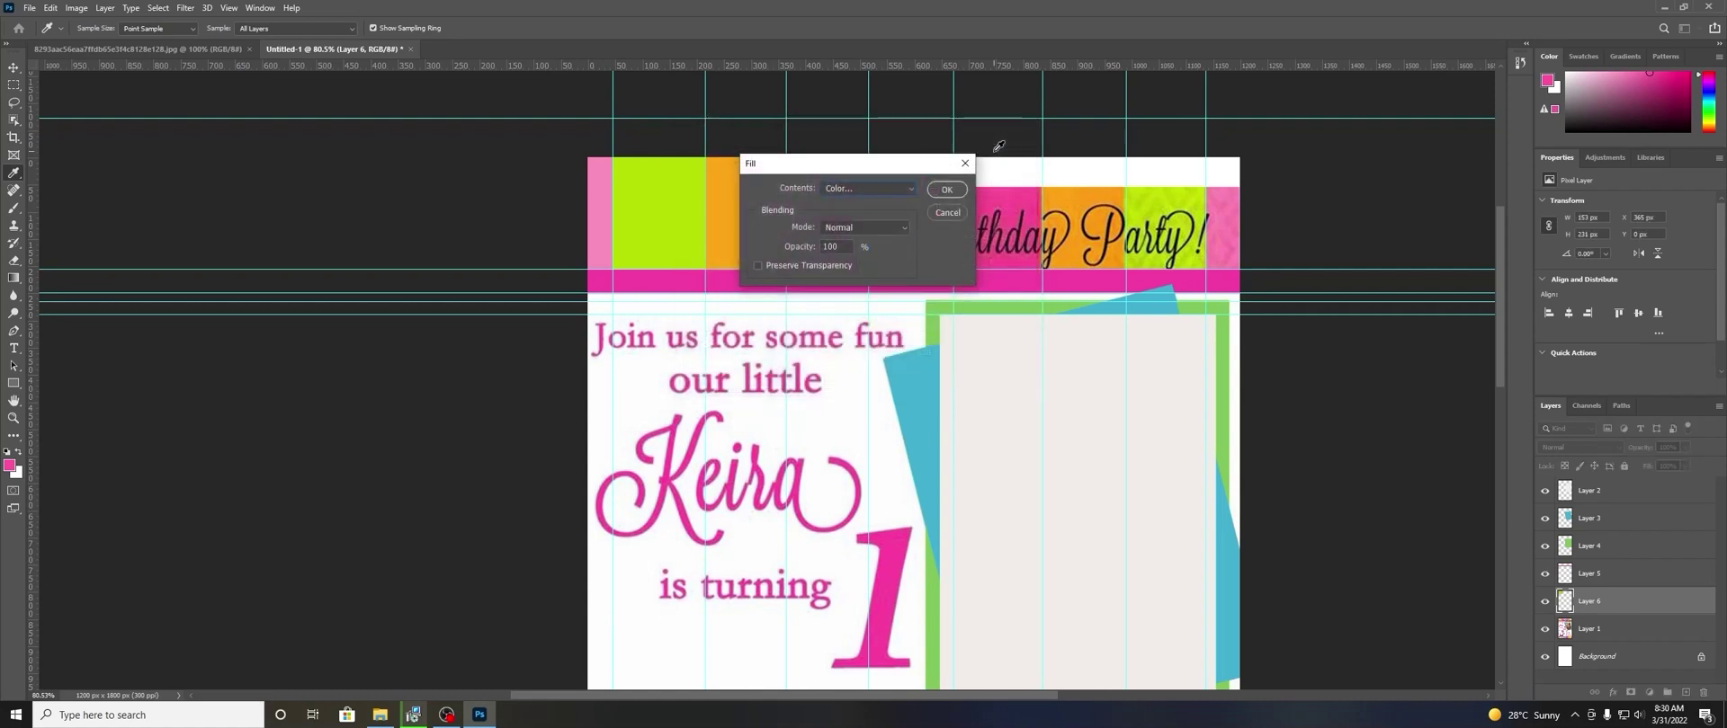
left_click(949, 190)
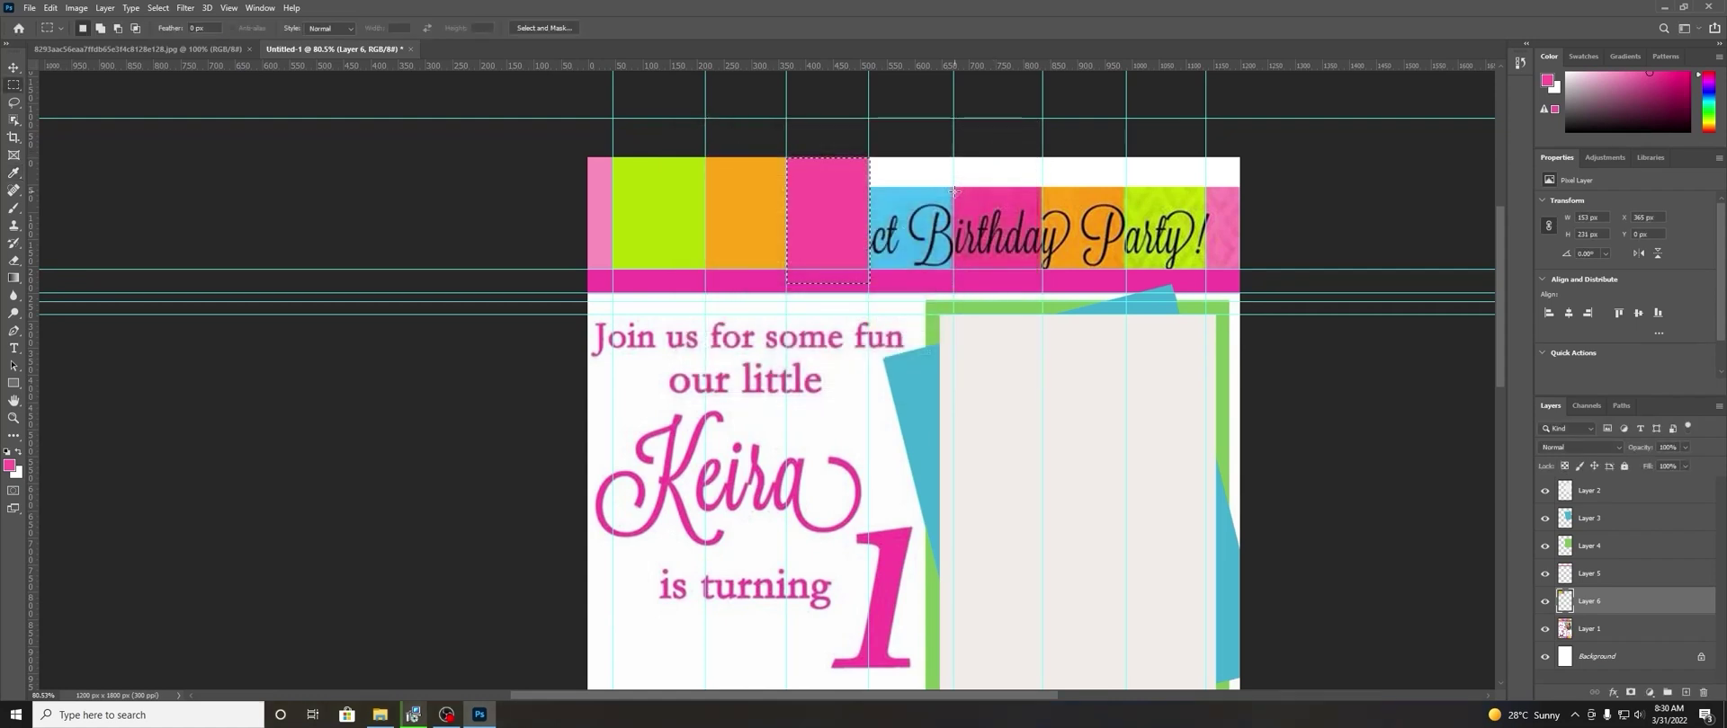
Fill the fifth banner block with solid light blue.
left_click(18, 209)
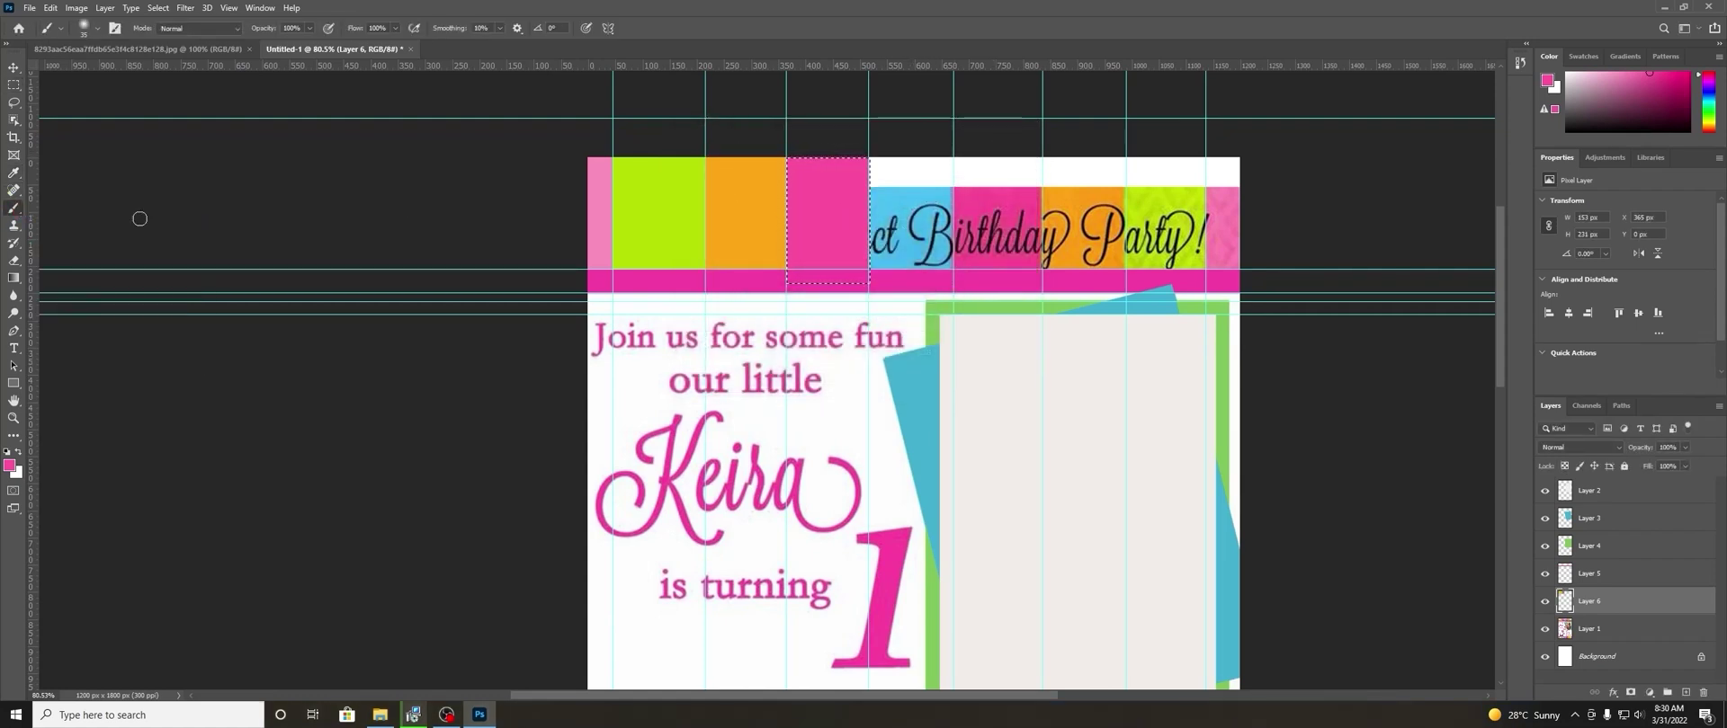
left_click(902, 199, "alt")
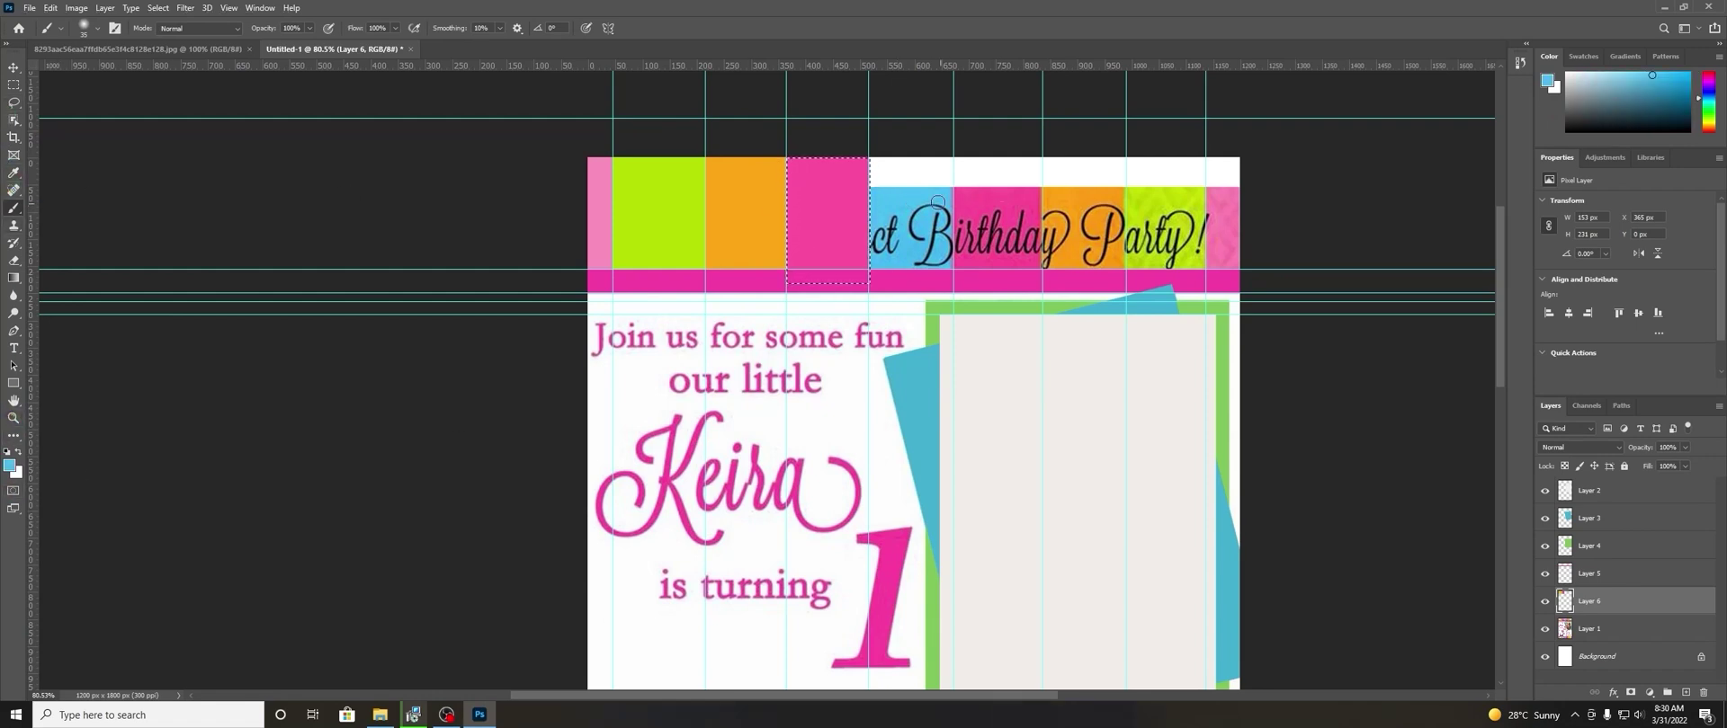
left_click(11, 87)
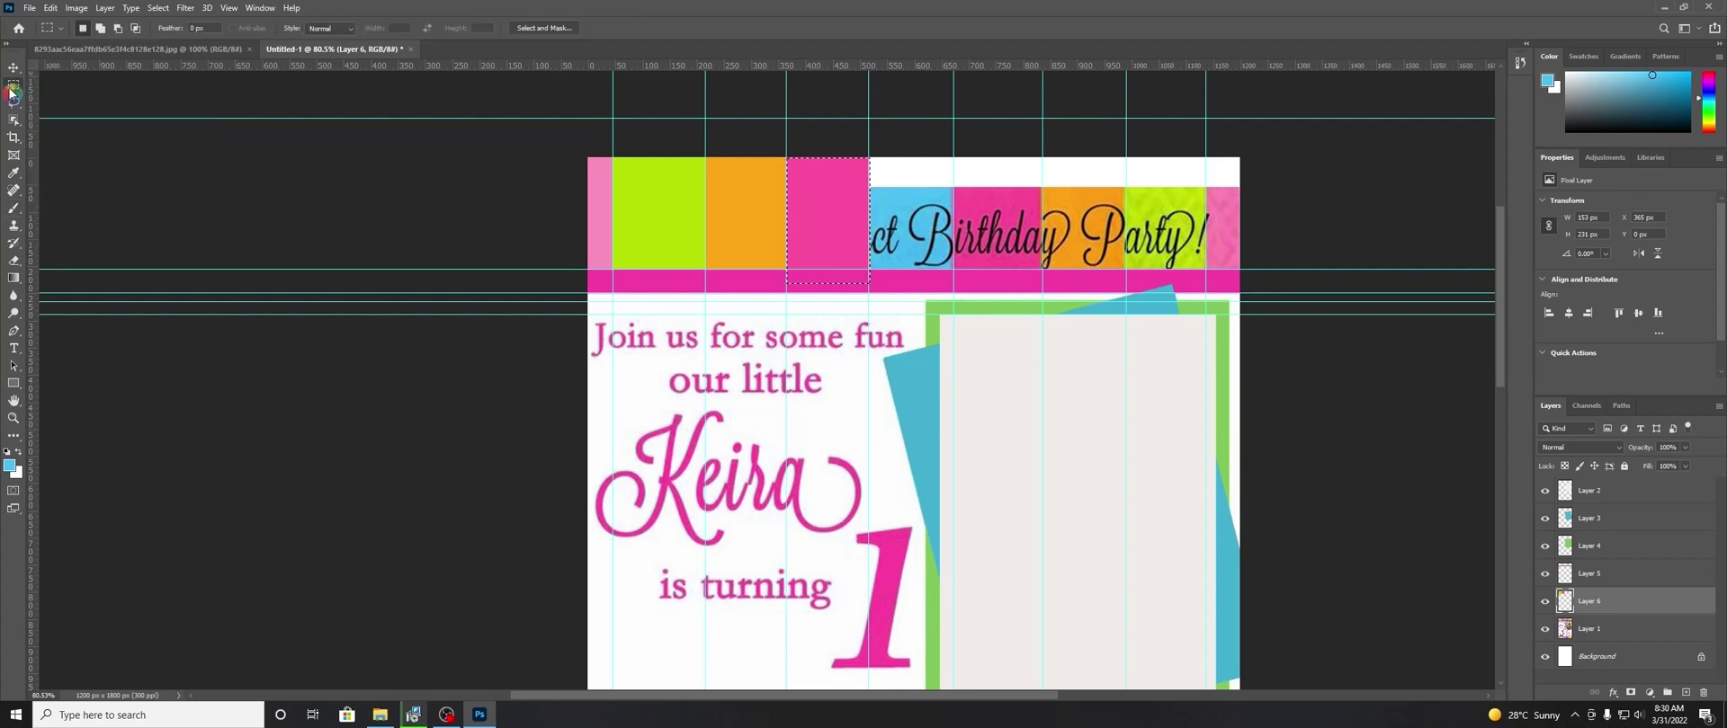
left_click_drag(869, 158, 954, 270)
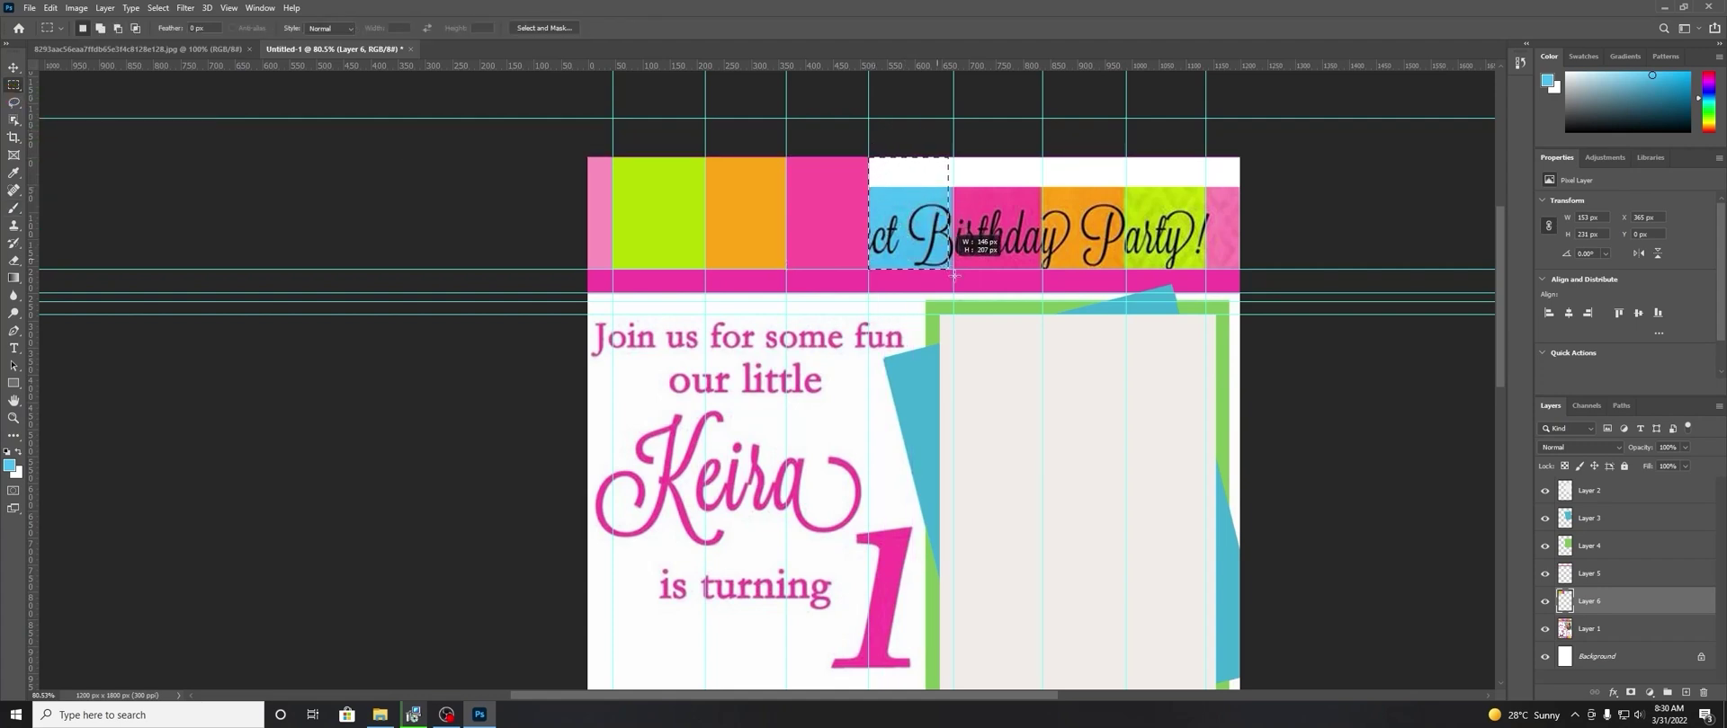
right_click(947, 221)
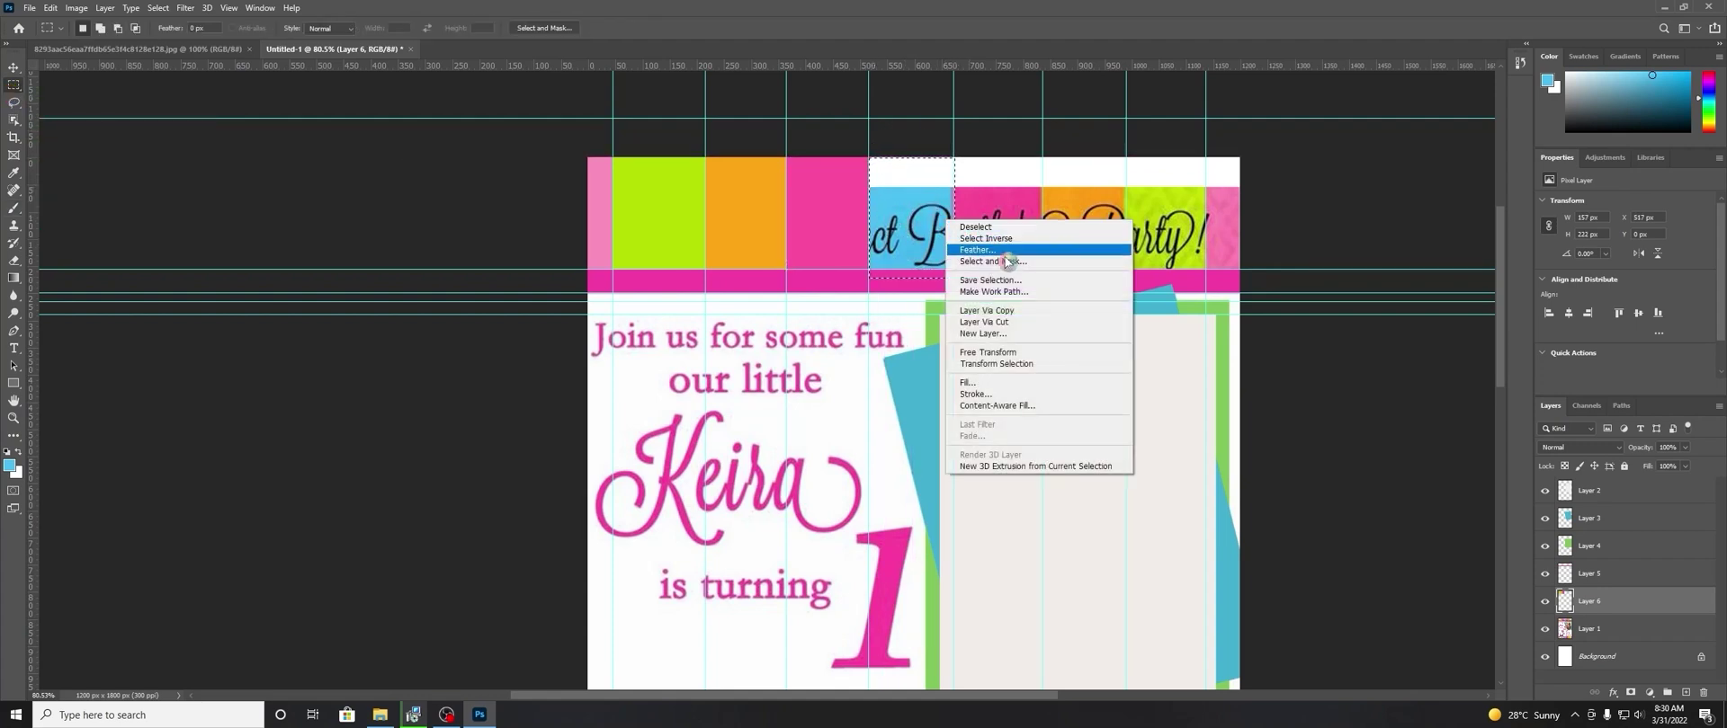
left_click(997, 385)
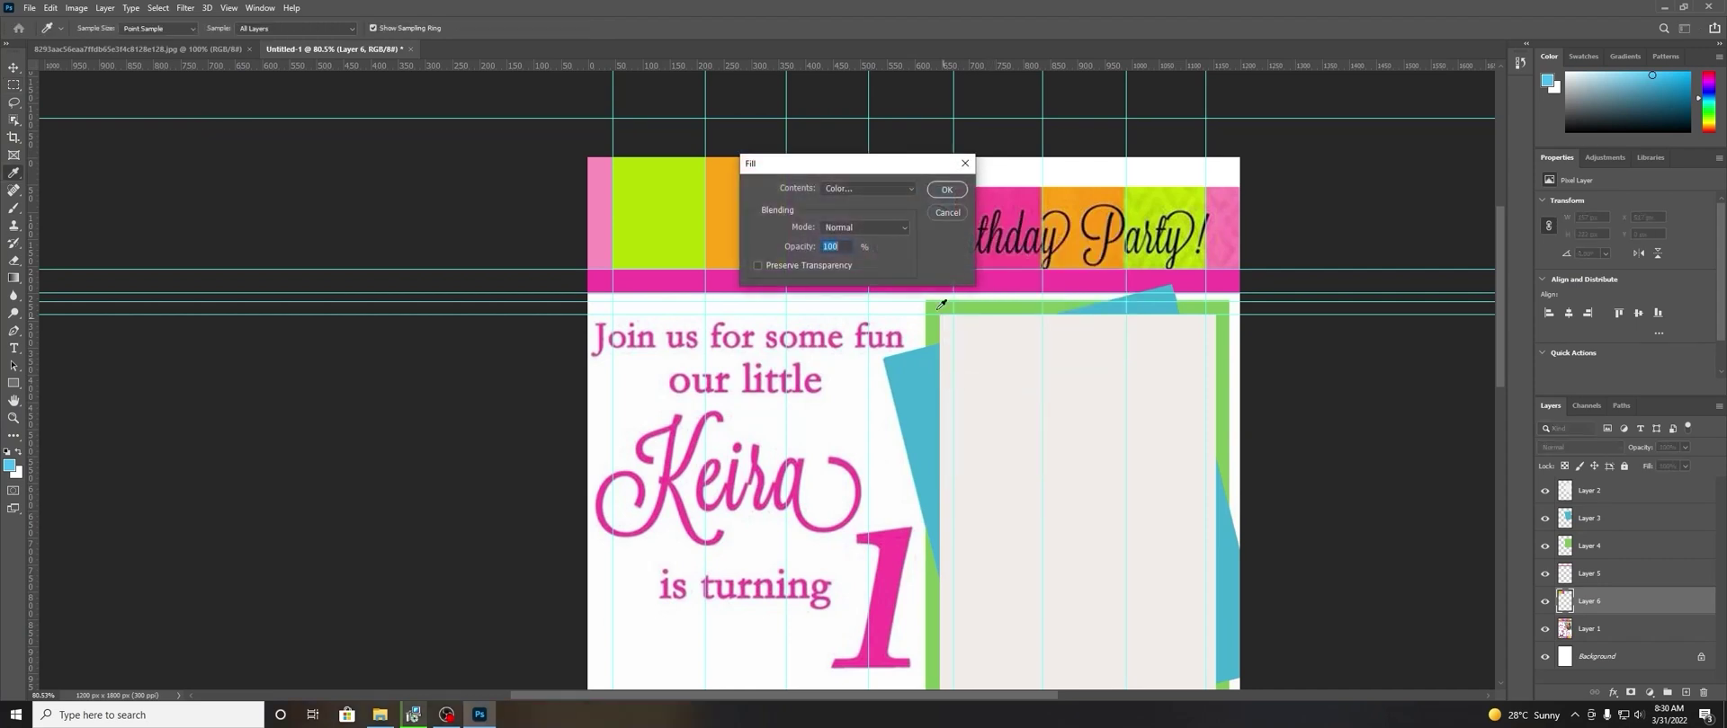
left_click(888, 188)
left_click(859, 229)
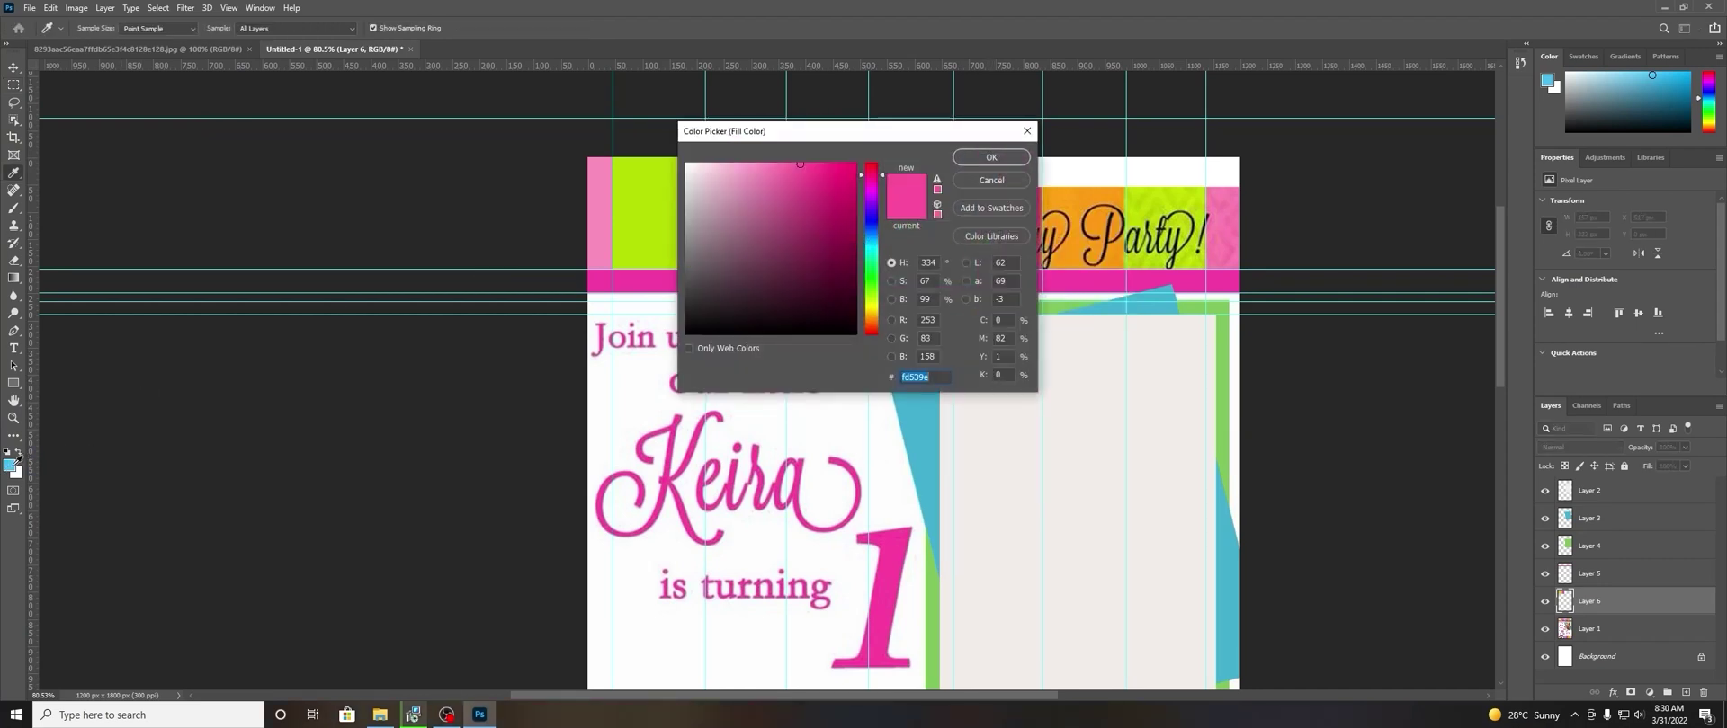
left_click(14, 462)
left_click(986, 157)
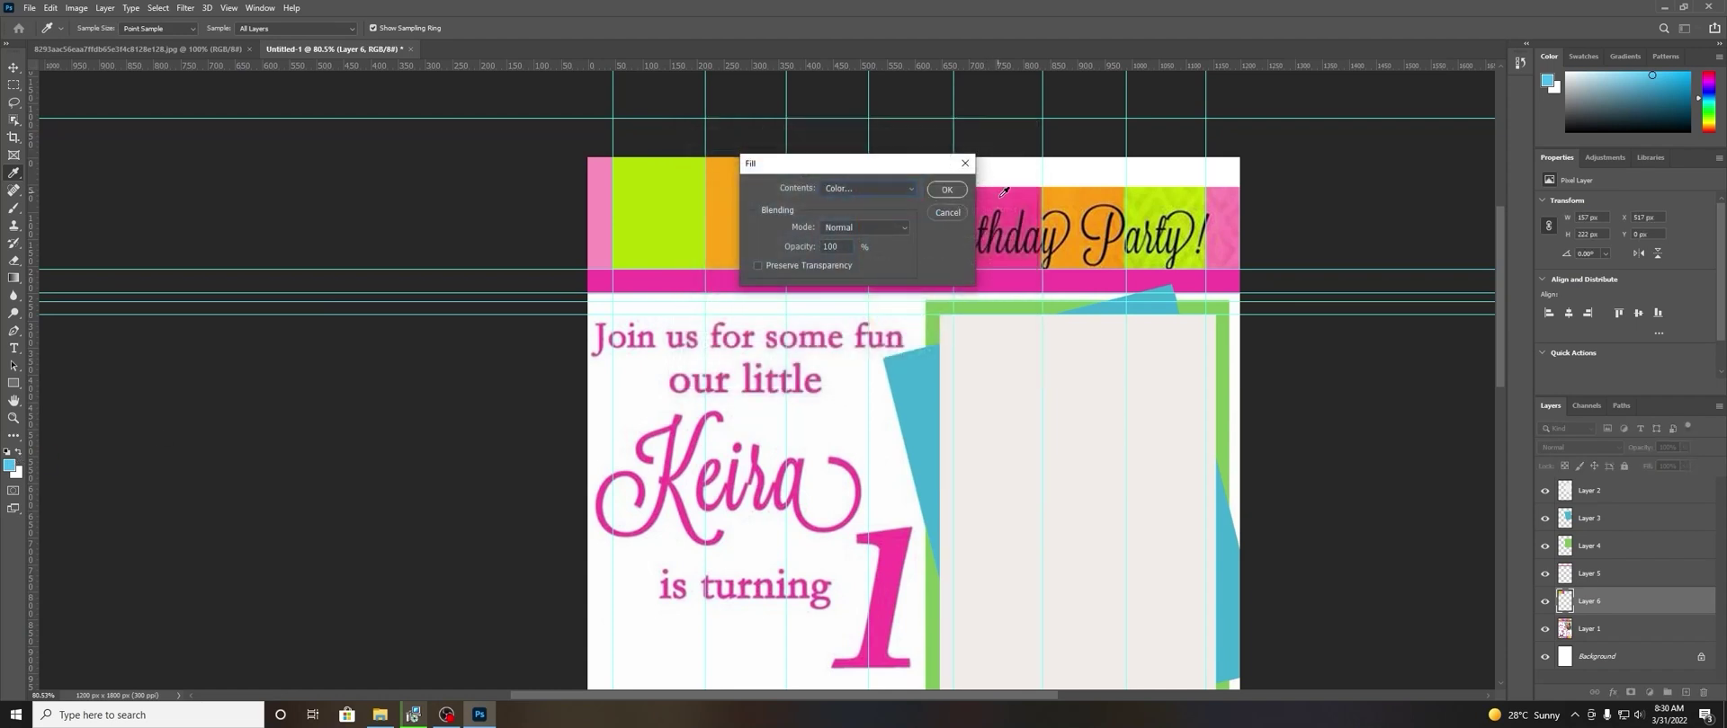
left_click(946, 189)
key("m")
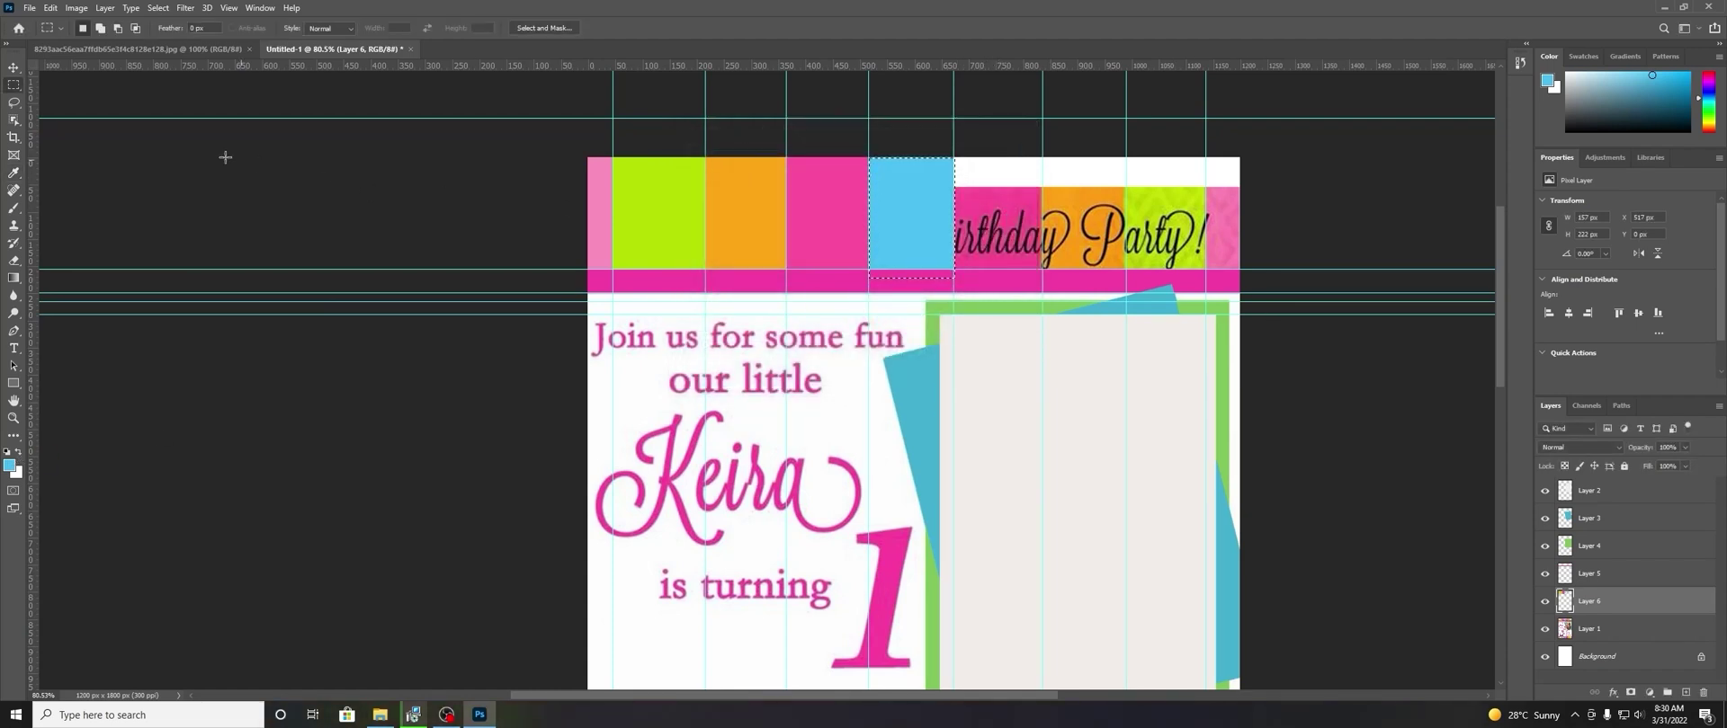
Sample the banner's pink as the painting colour.
left_click(14, 208)
left_click(1017, 190, "alt")
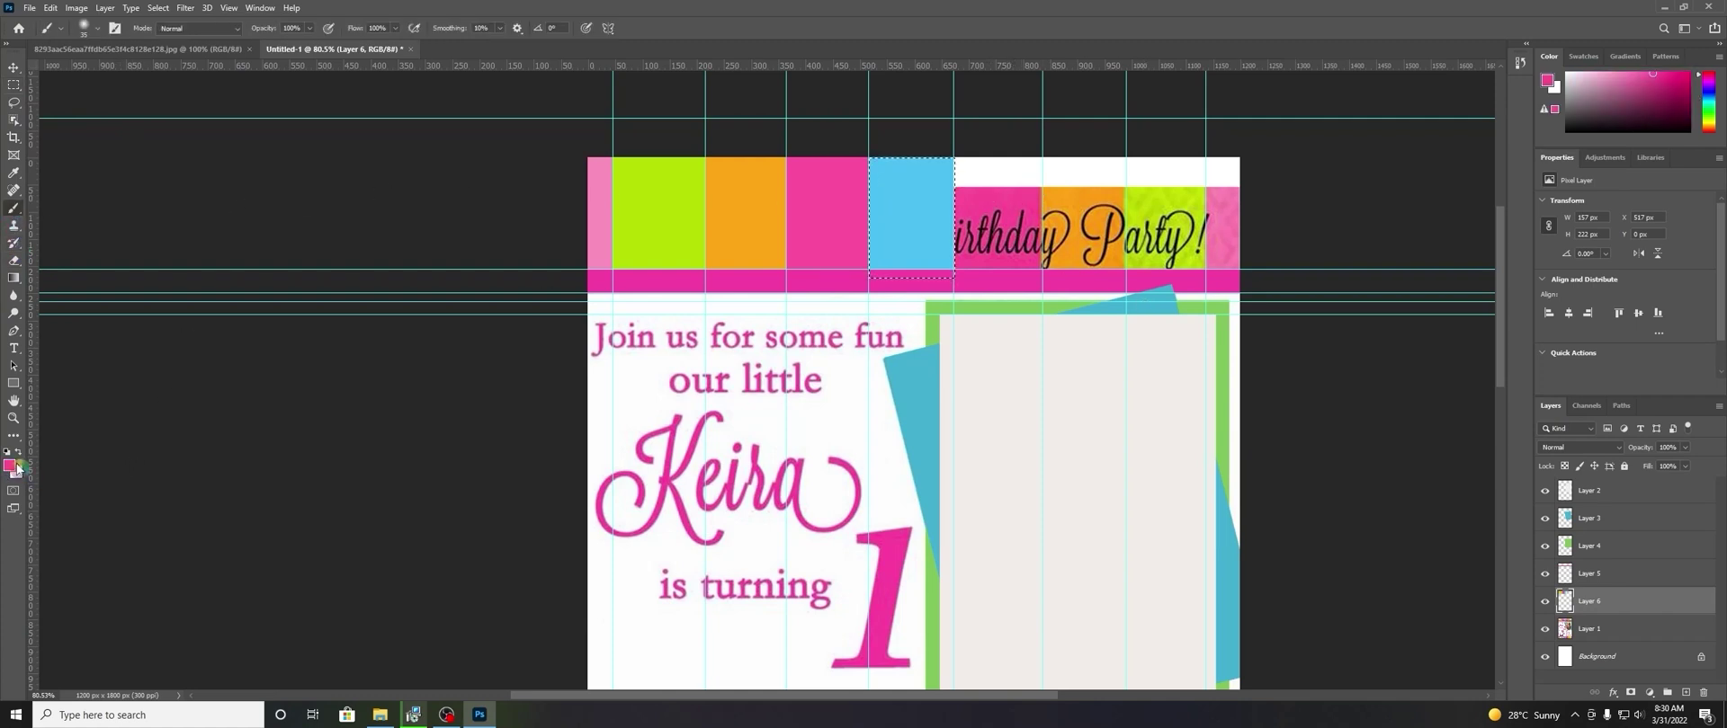
left_click(13, 84)
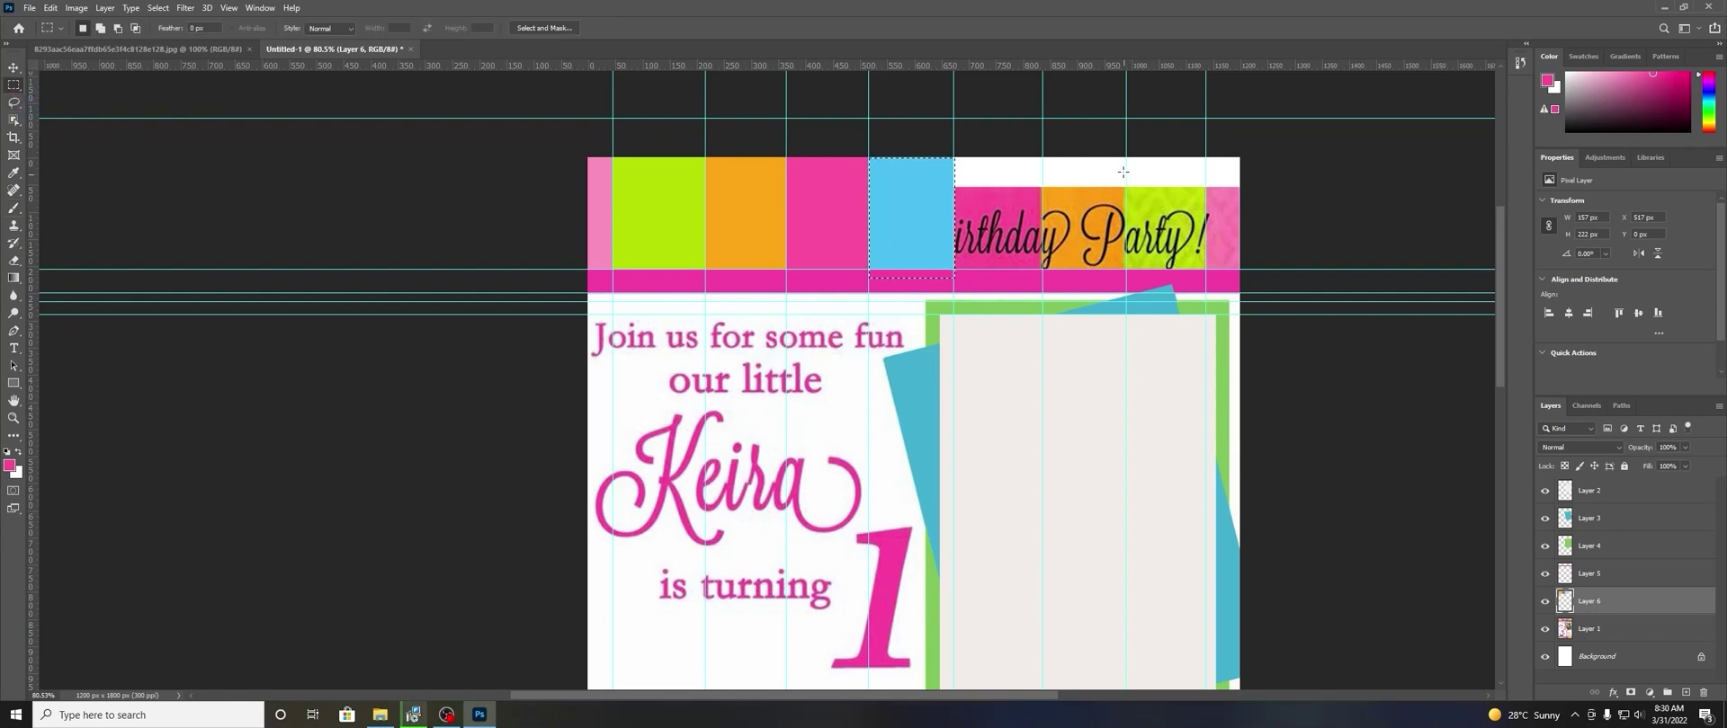
Select the block right after the blue one and fill it with sampled pink.
left_click_drag(953, 158, 1044, 279)
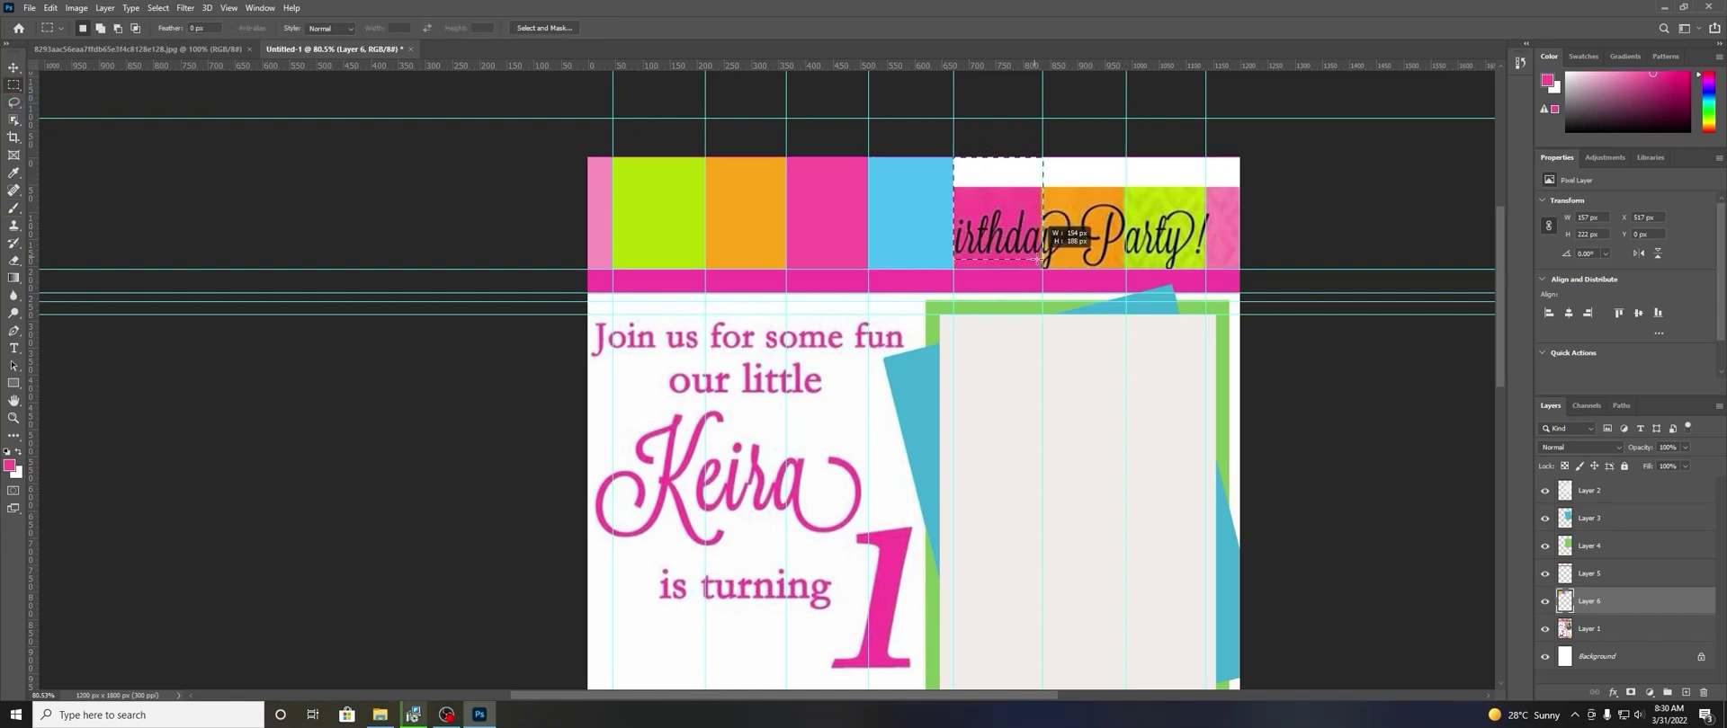
right_click(1033, 211)
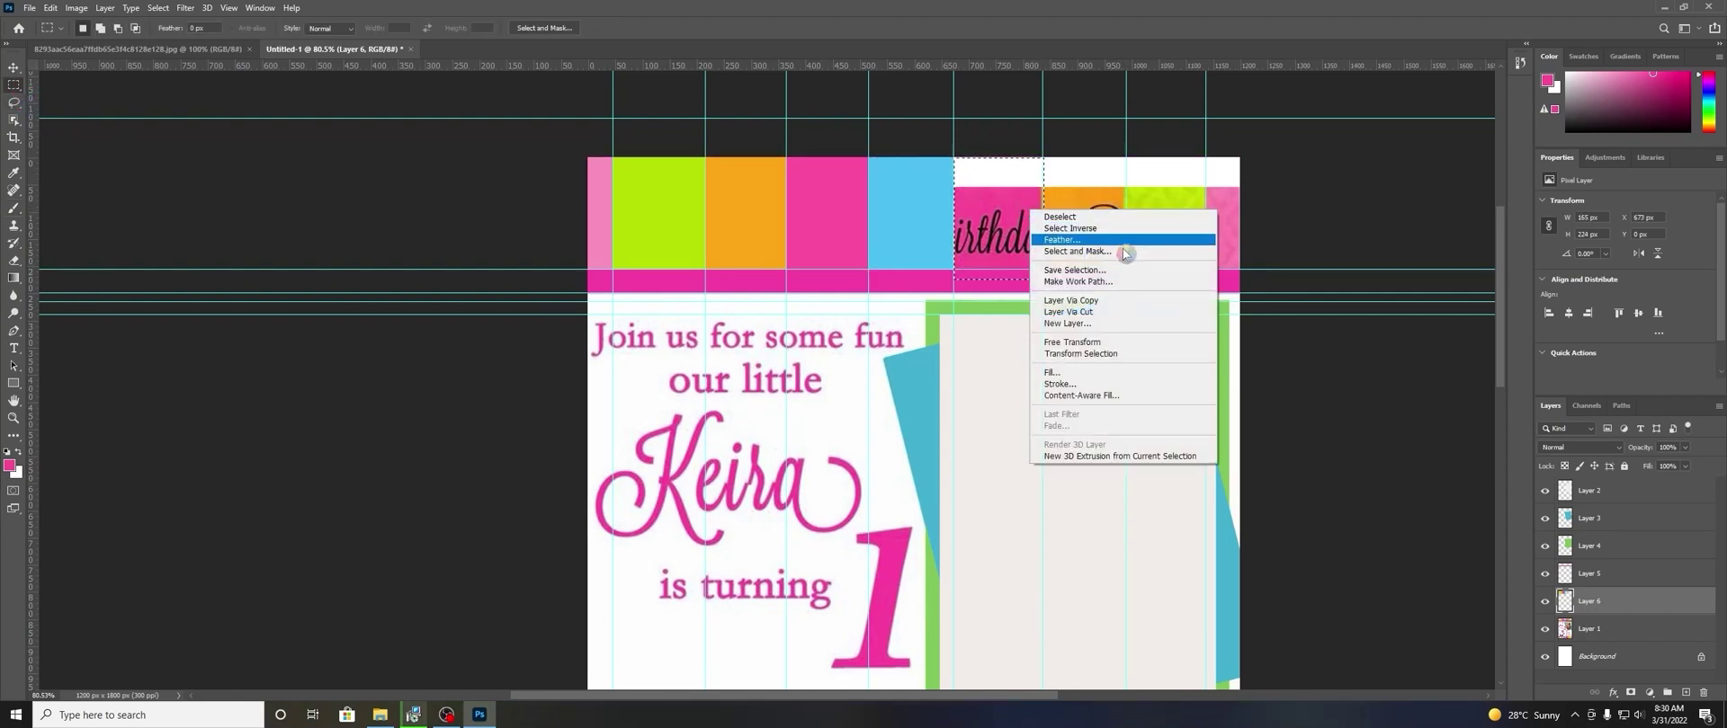
left_click(1114, 372)
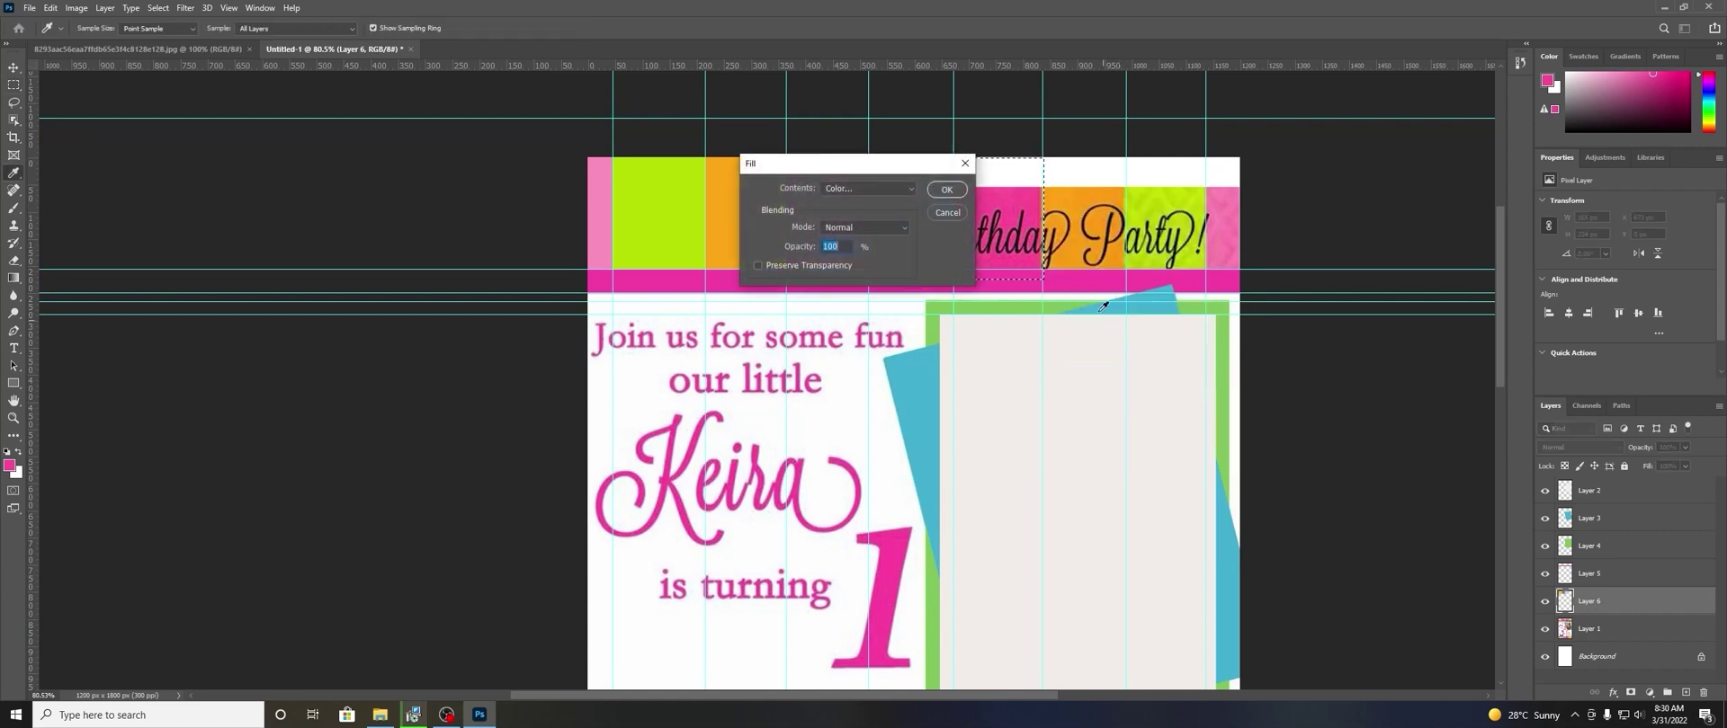
left_click(886, 188)
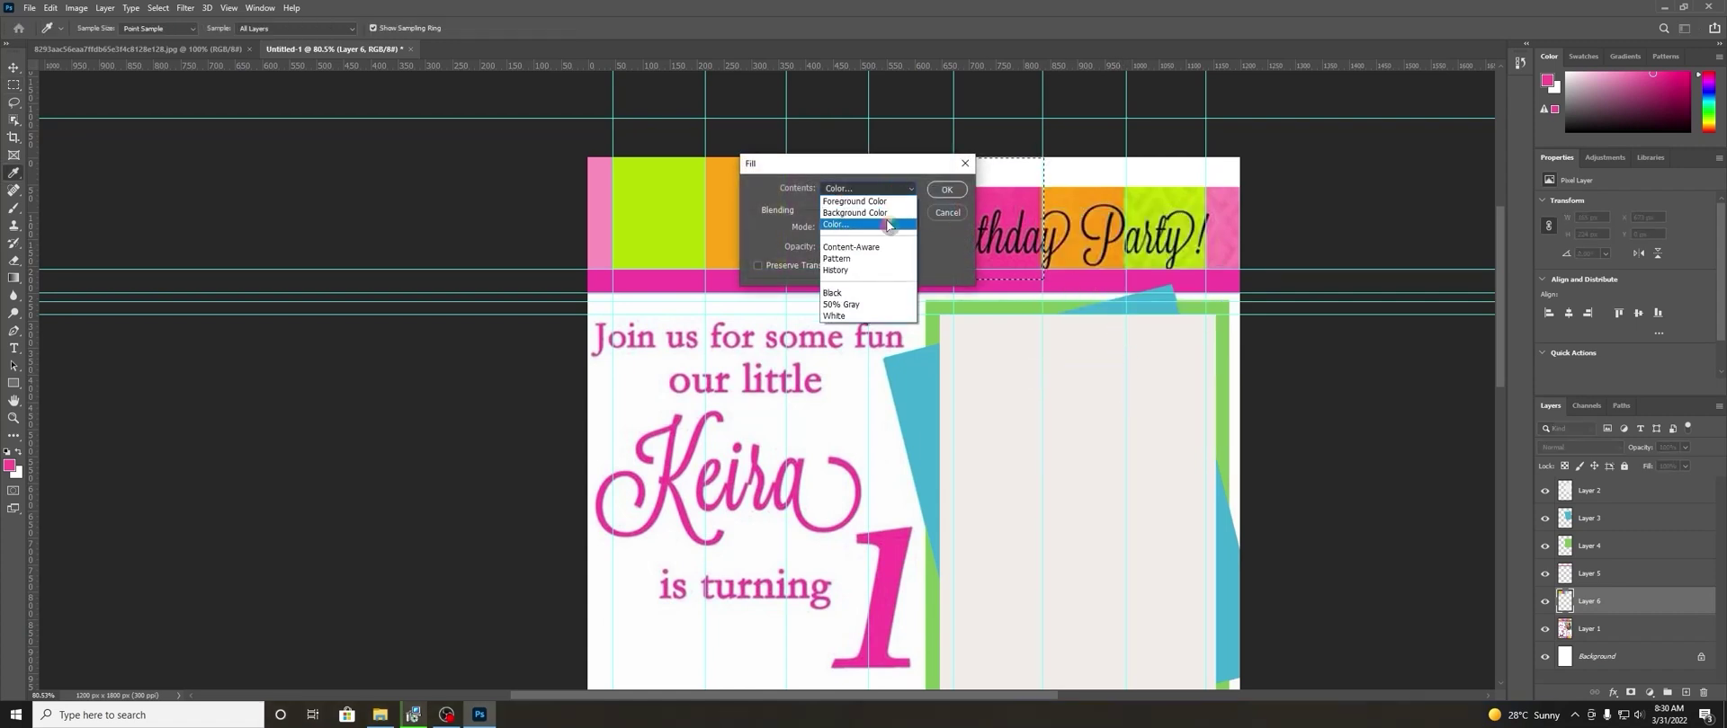
left_click(889, 223)
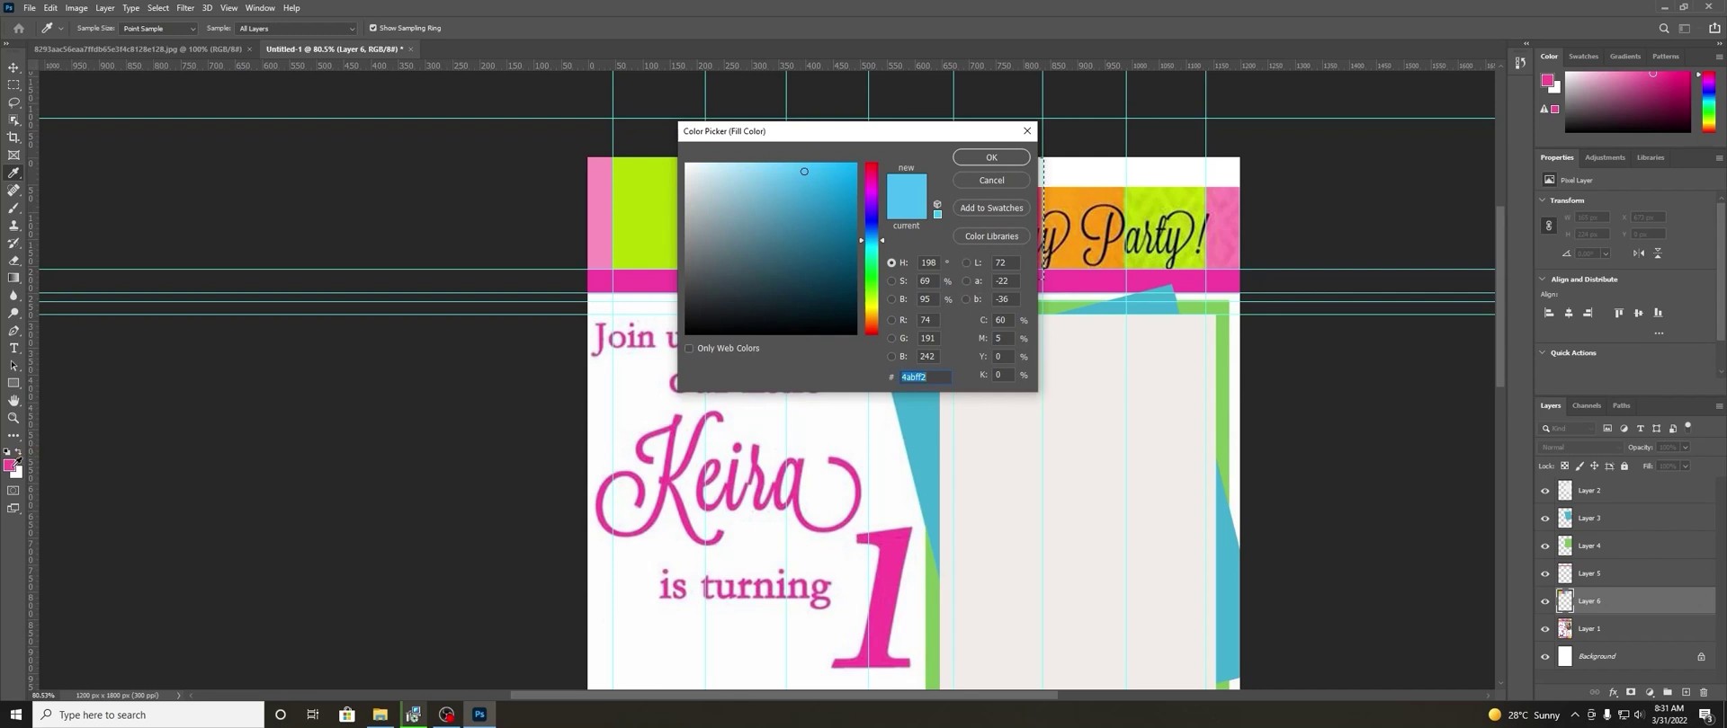
left_click(1042, 275)
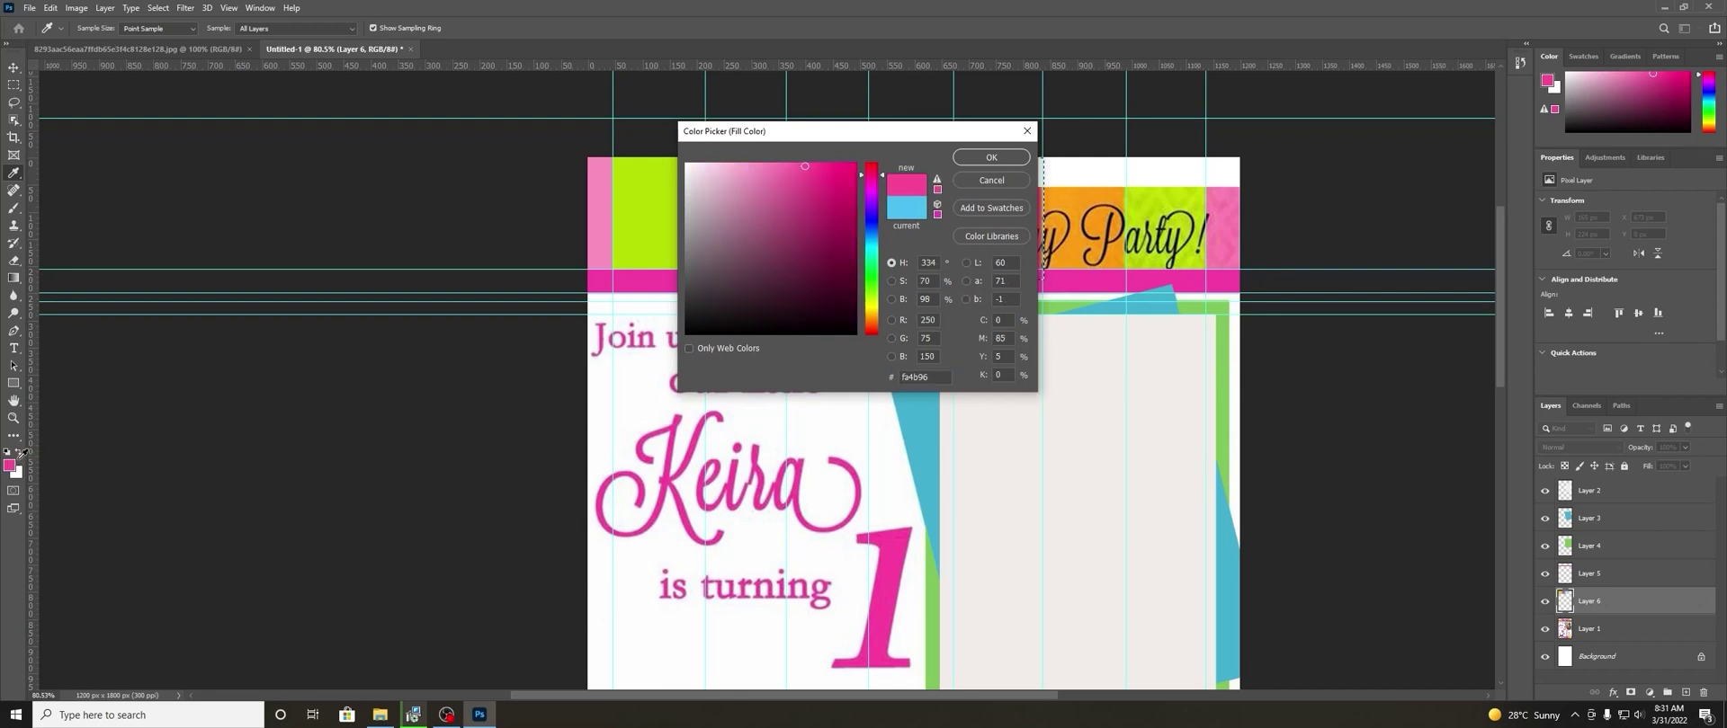
left_click(1009, 159)
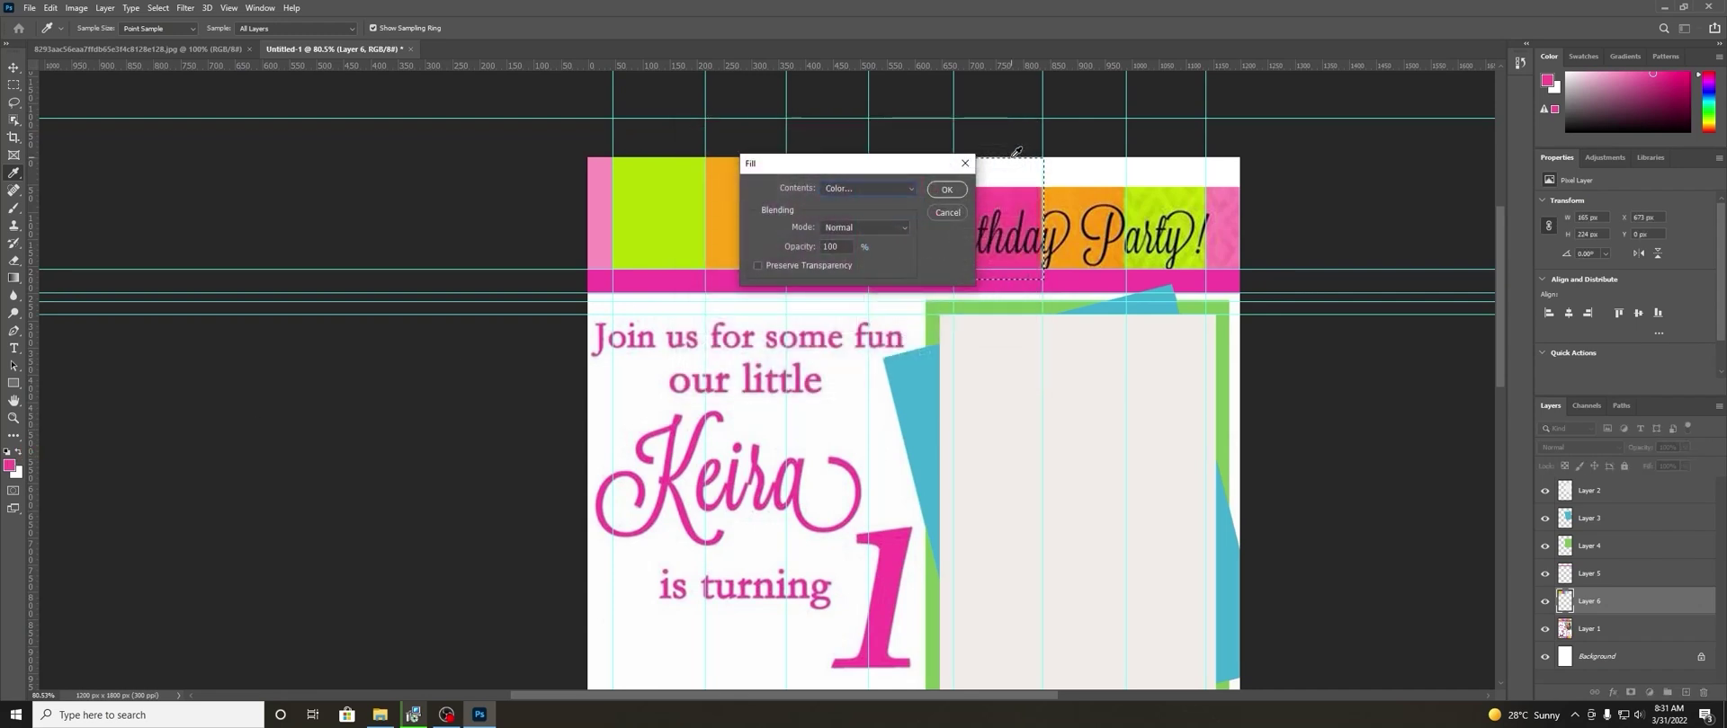
left_click(946, 190)
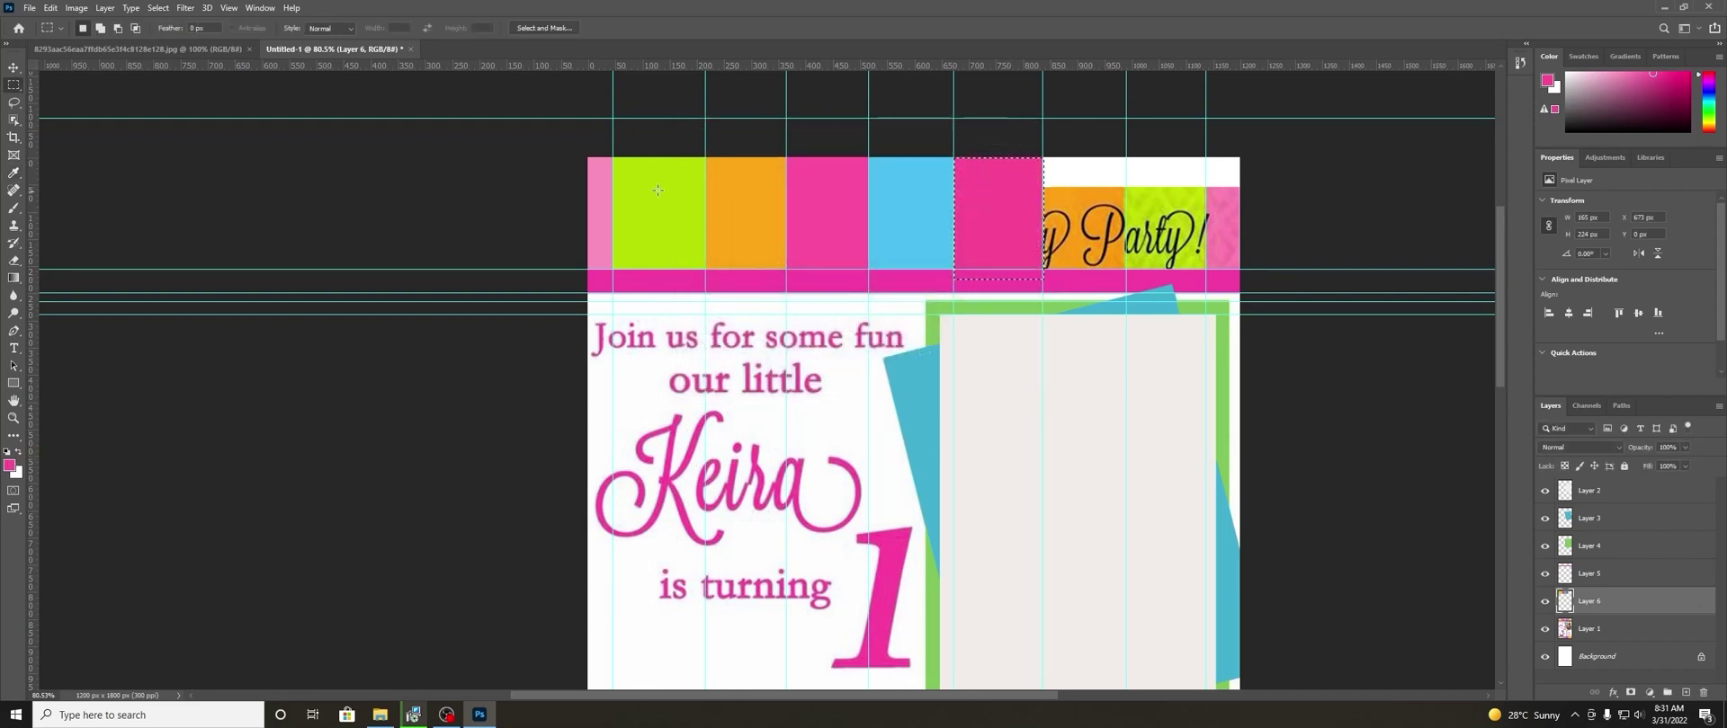
Fill the next tile right of the pink column with the banner's orange.
left_click(13, 208)
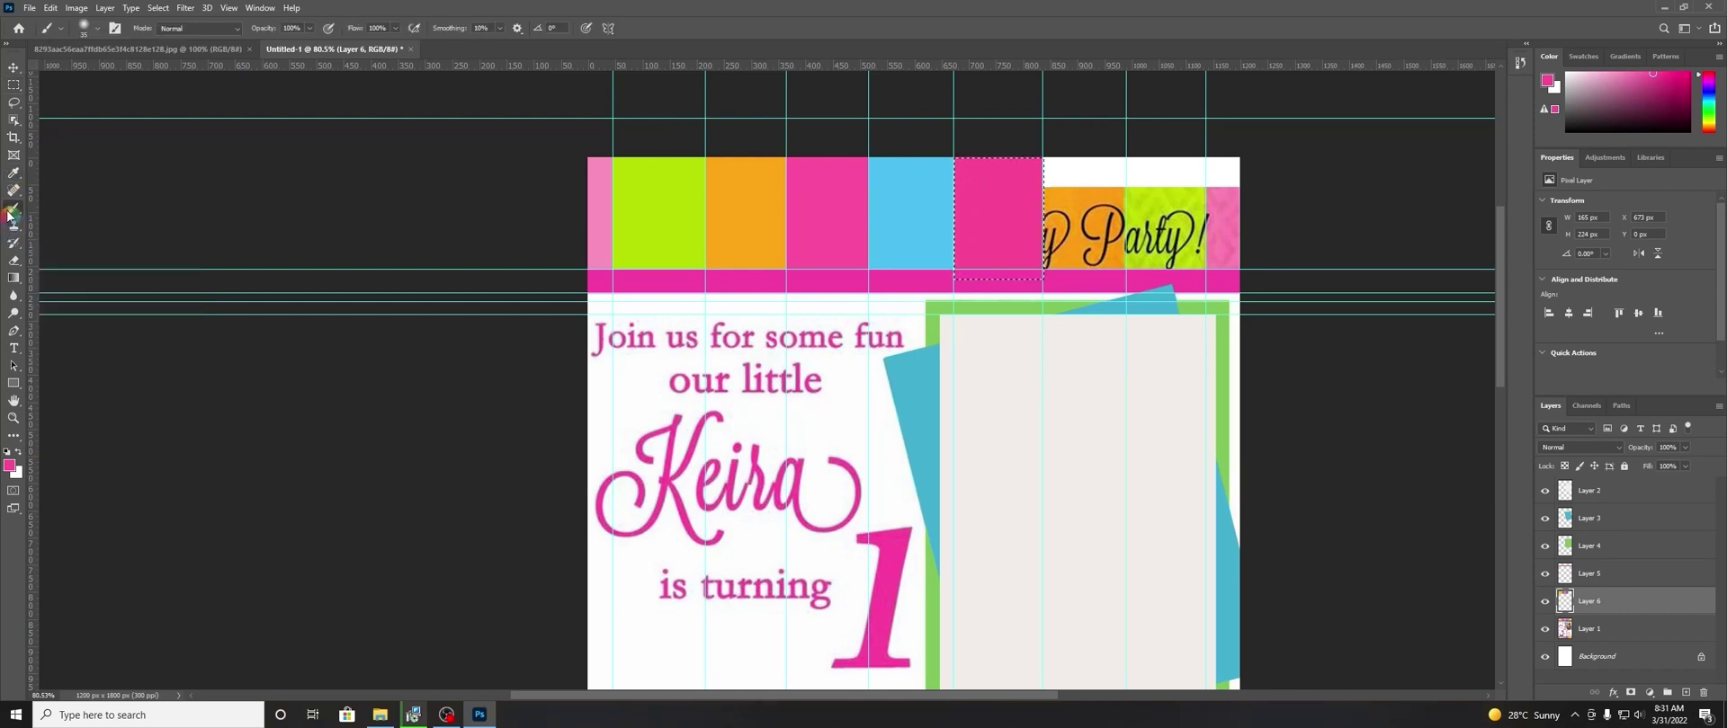
left_click(1082, 197, "alt")
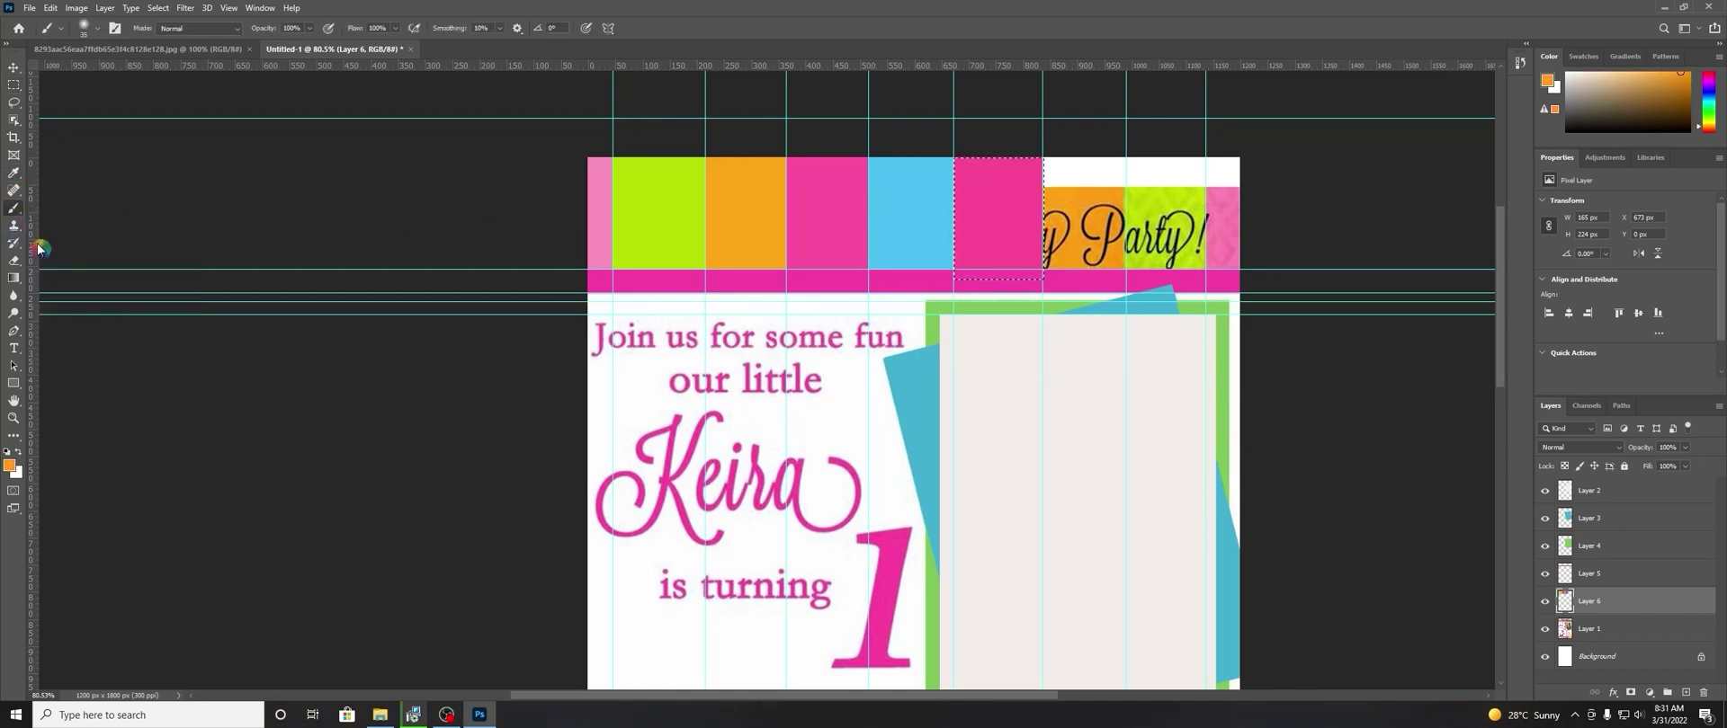
left_click(14, 85)
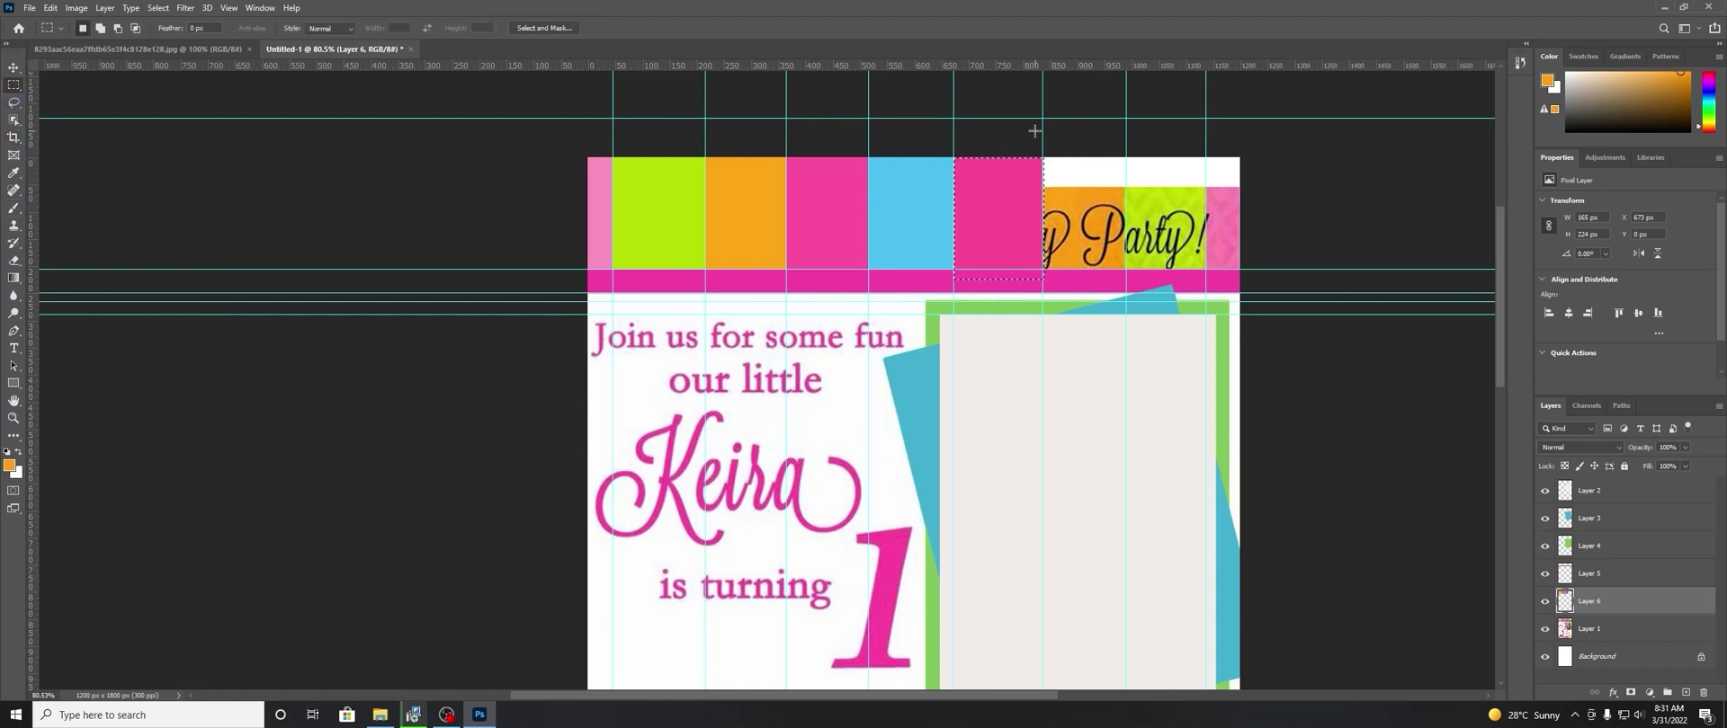
left_click_drag(1042, 158, 1128, 286)
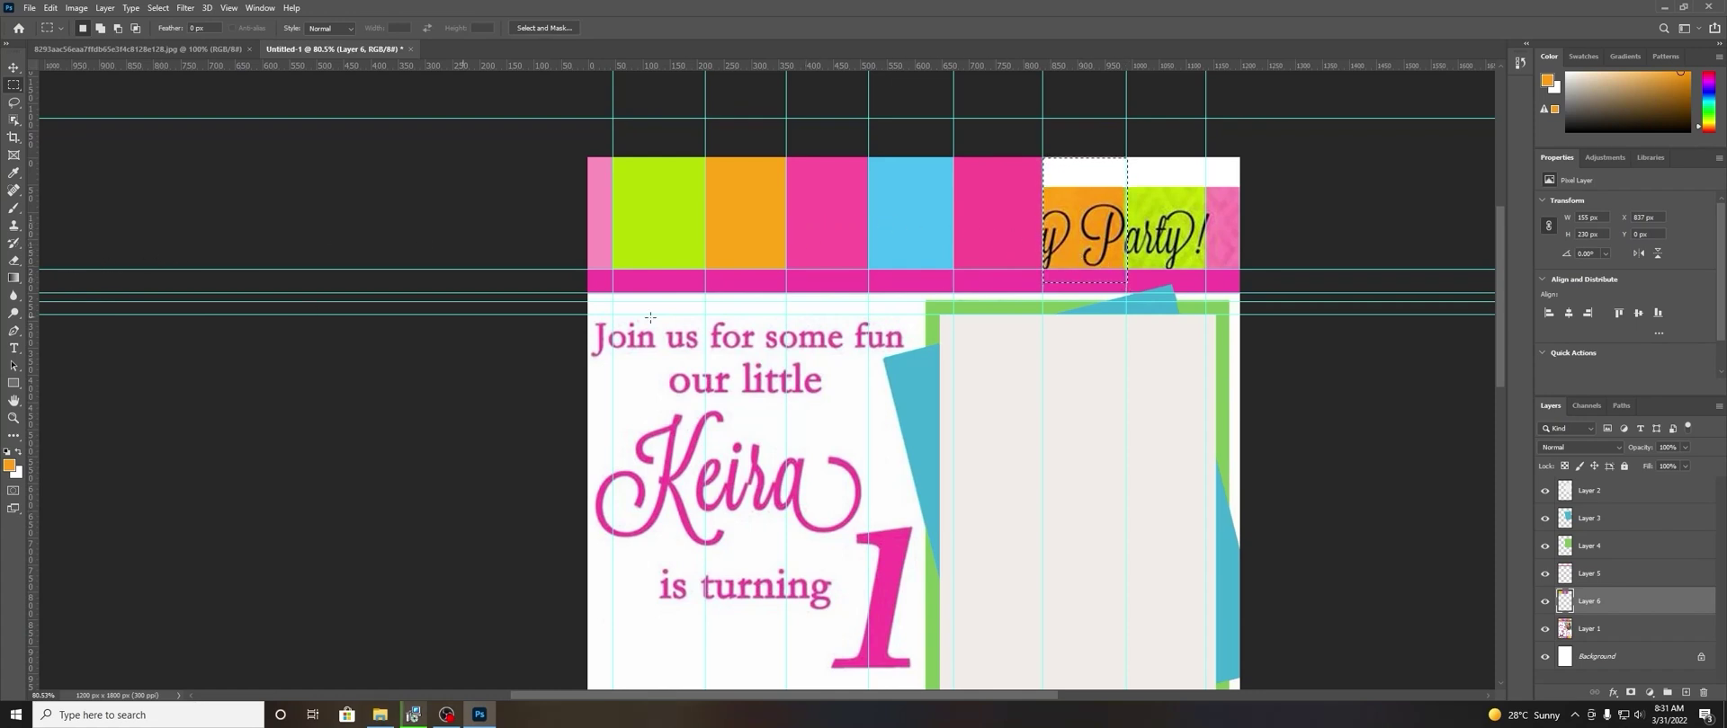
right_click(1095, 232)
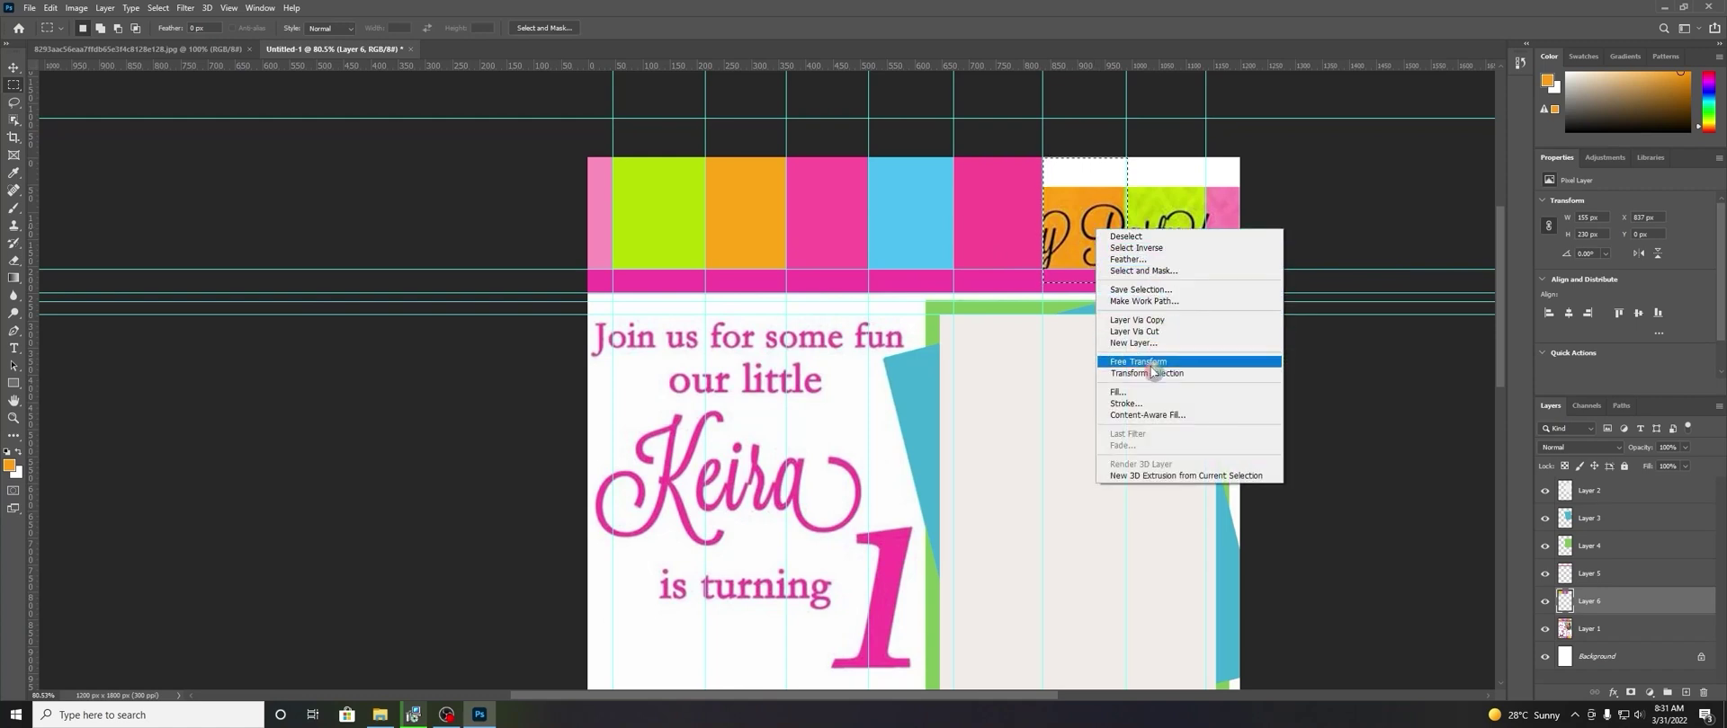
left_click(1153, 391)
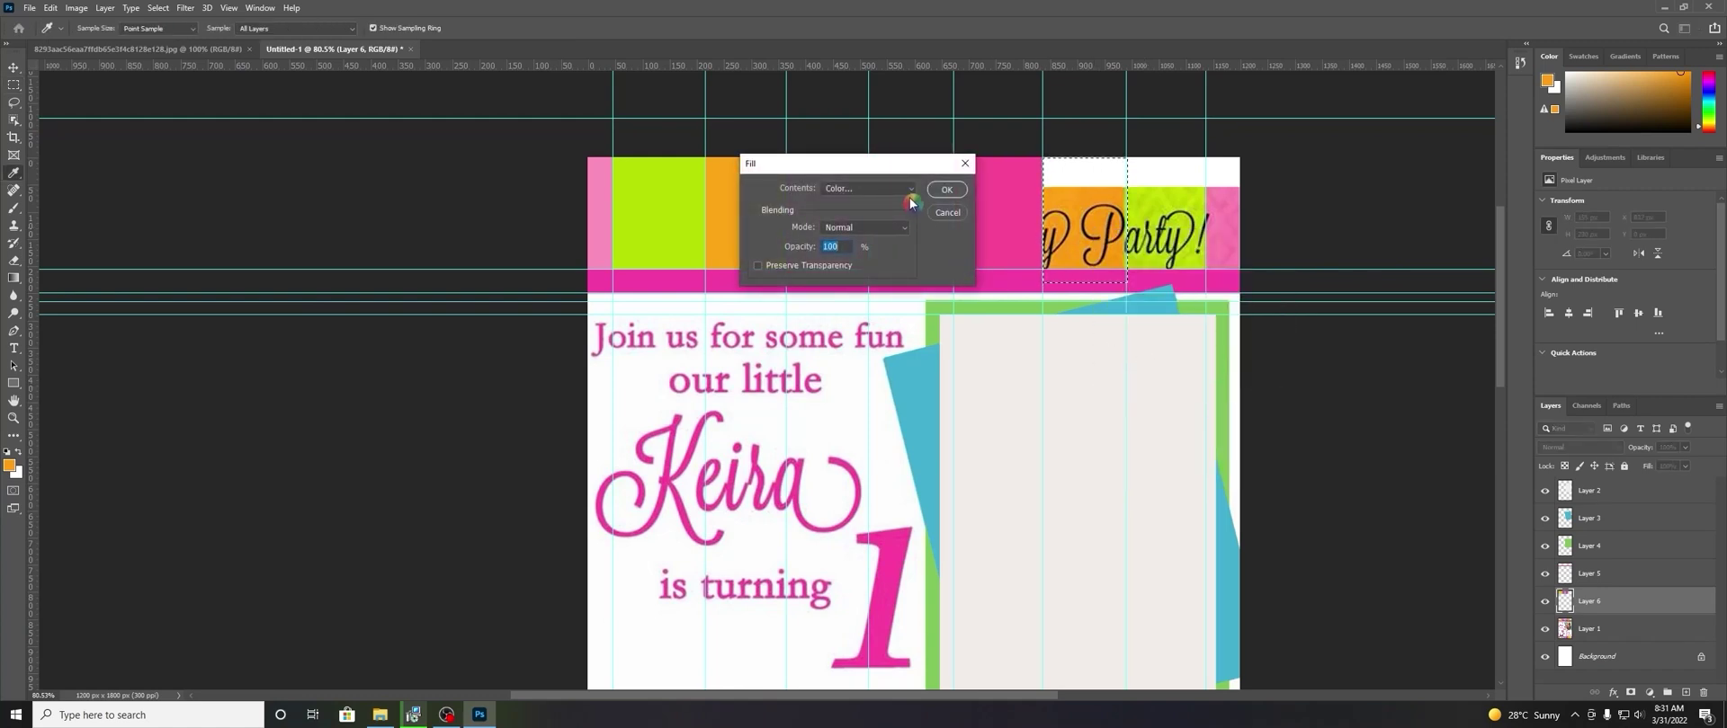
left_click(908, 195)
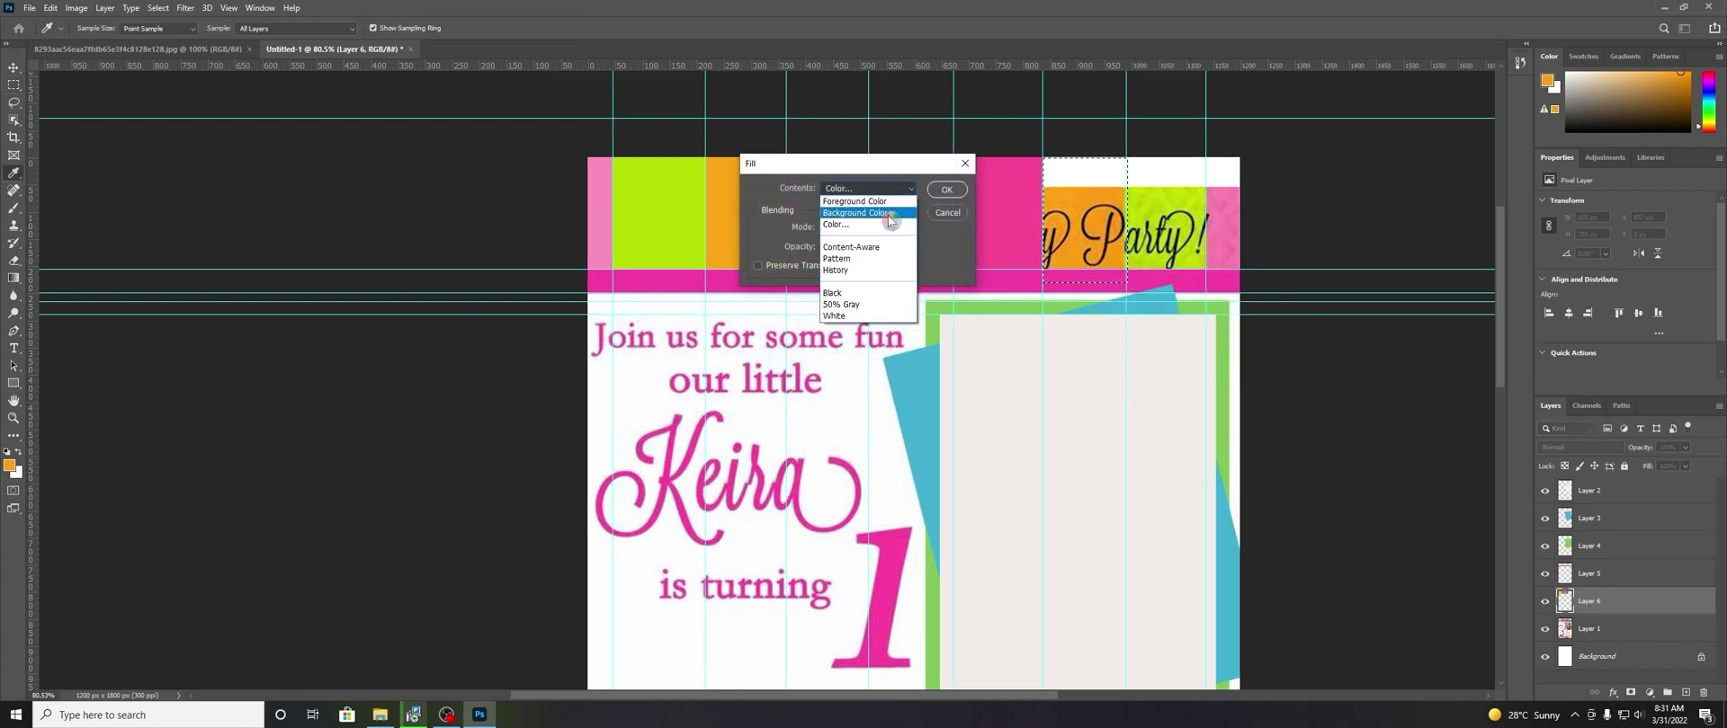
left_click(880, 226)
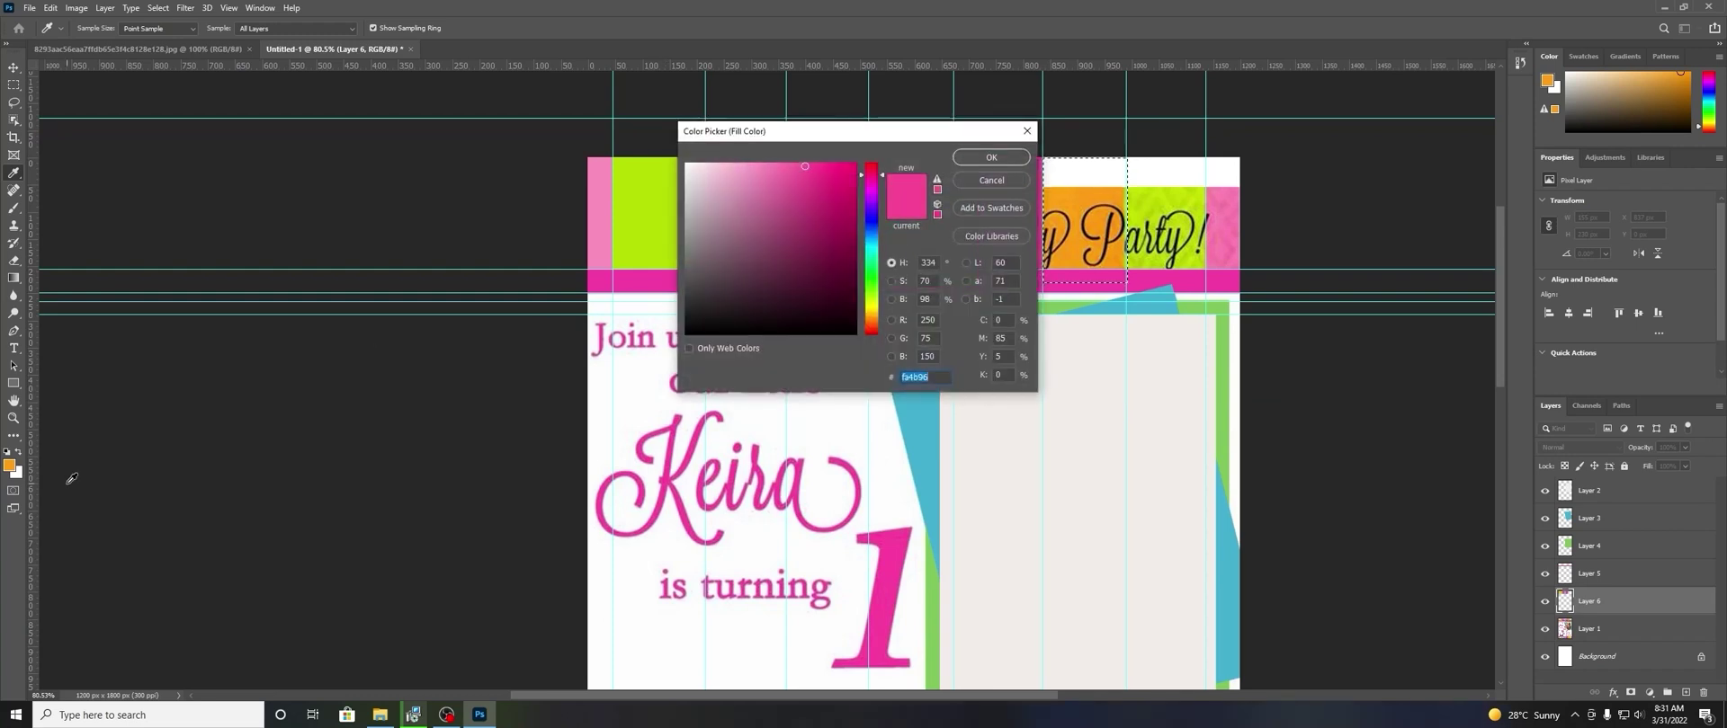
left_click(13, 464)
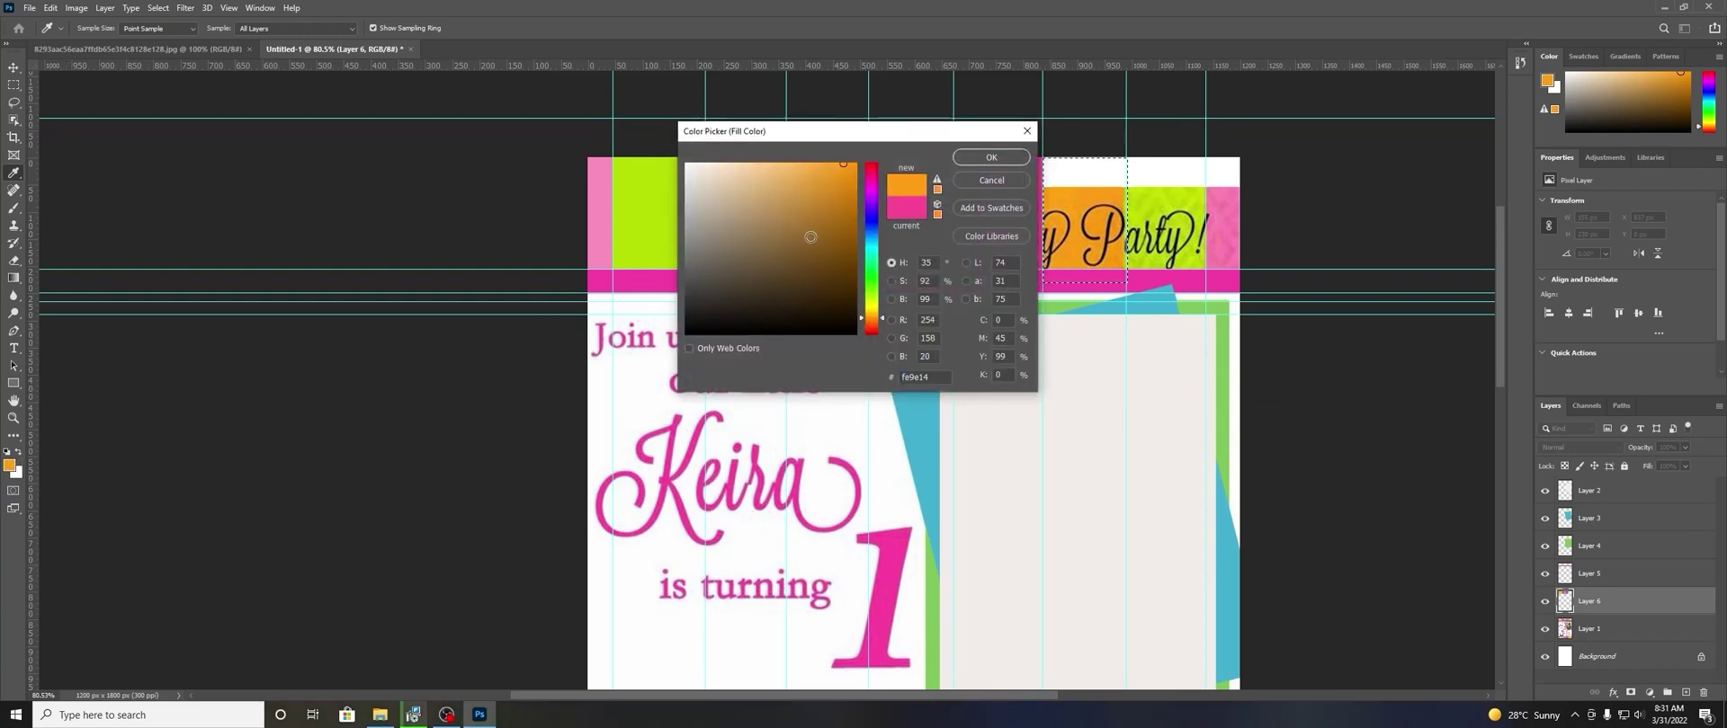
left_click(991, 158)
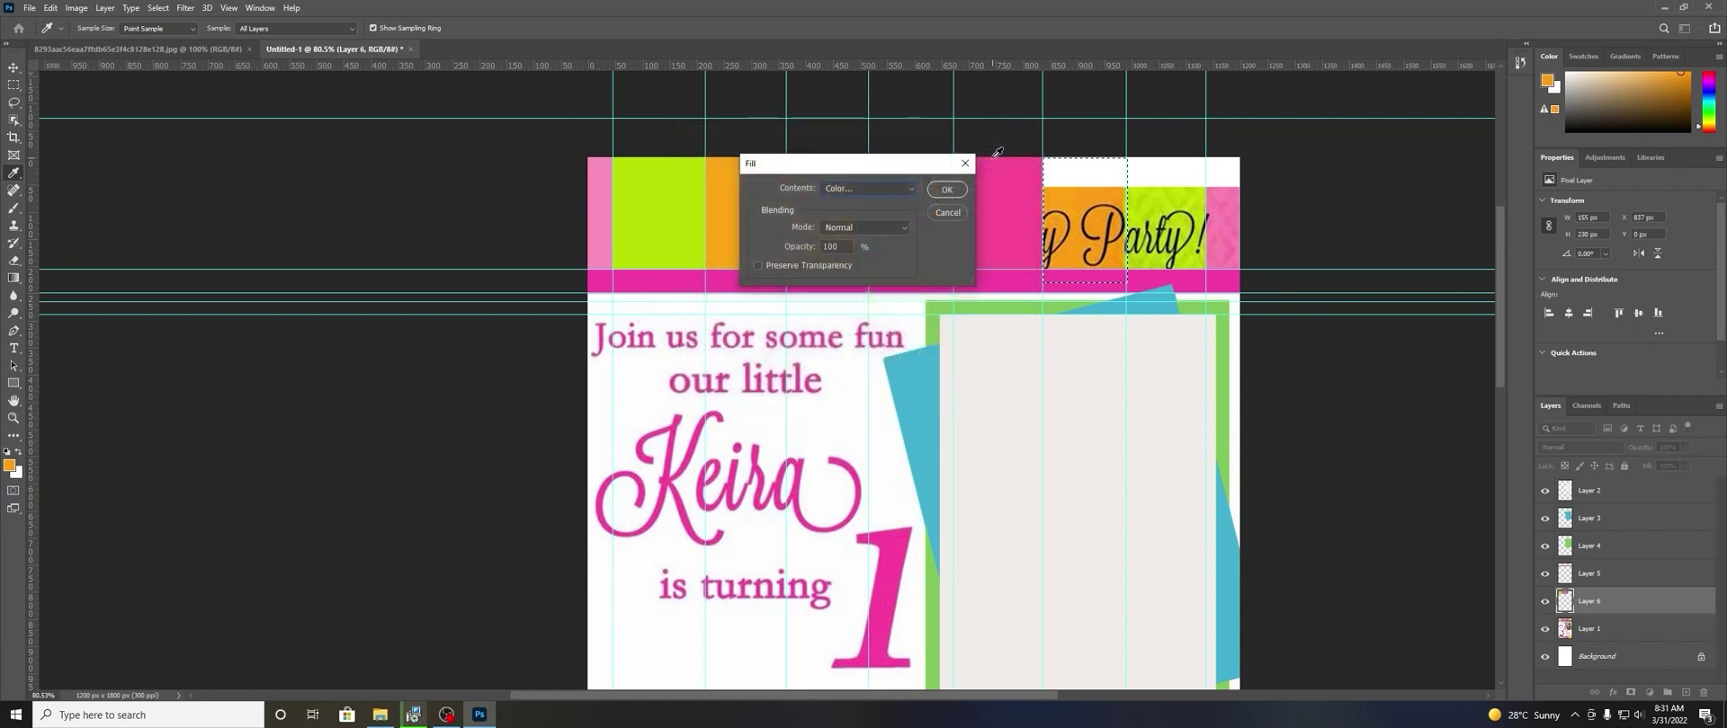
left_click(963, 190)
Fill the tile over the end of the Party! heading with the banner's lime green.
key("m")
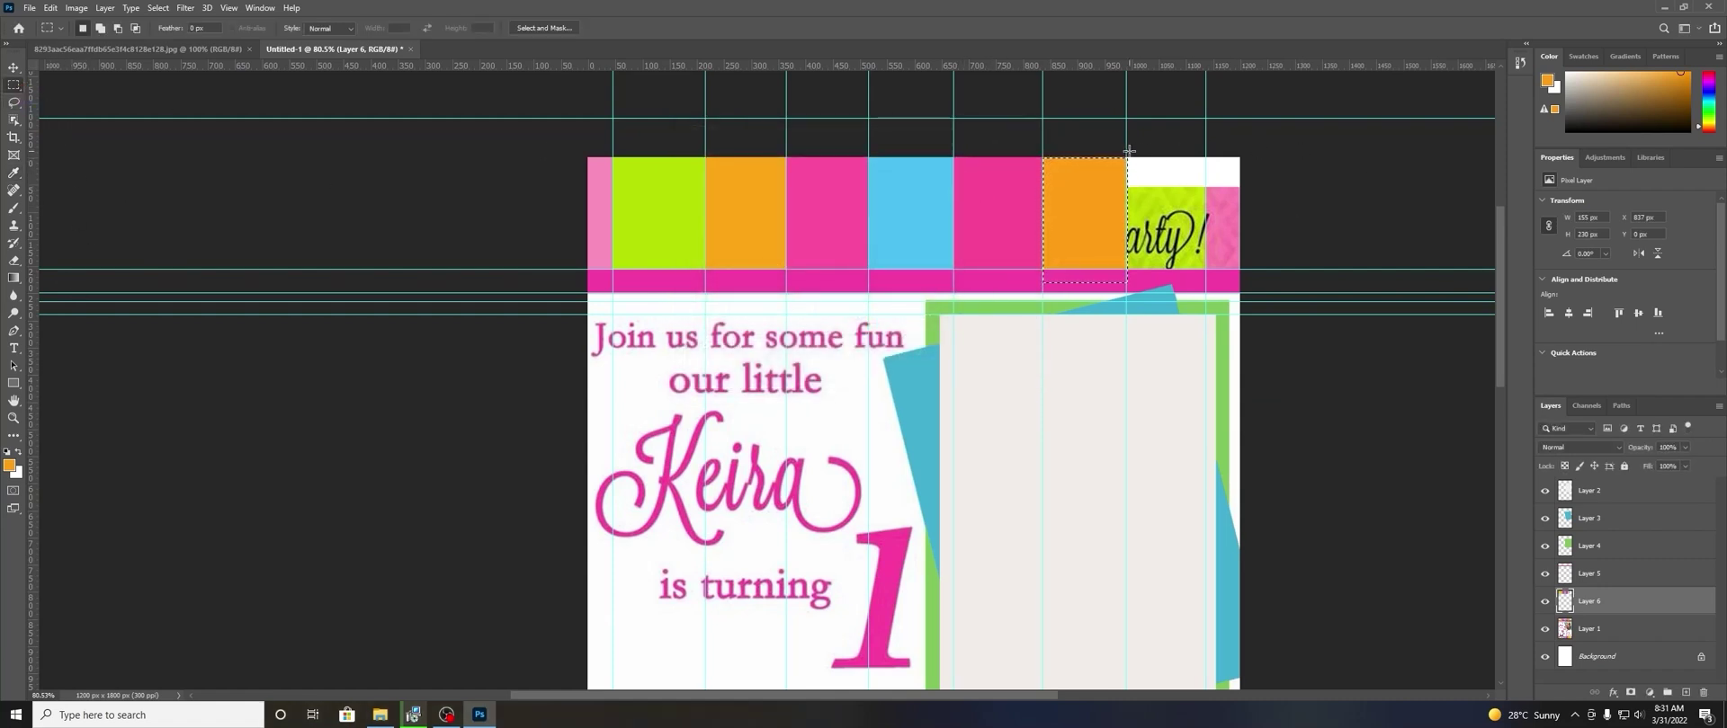
left_click_drag(1126, 157, 1205, 279)
left_click(10, 214)
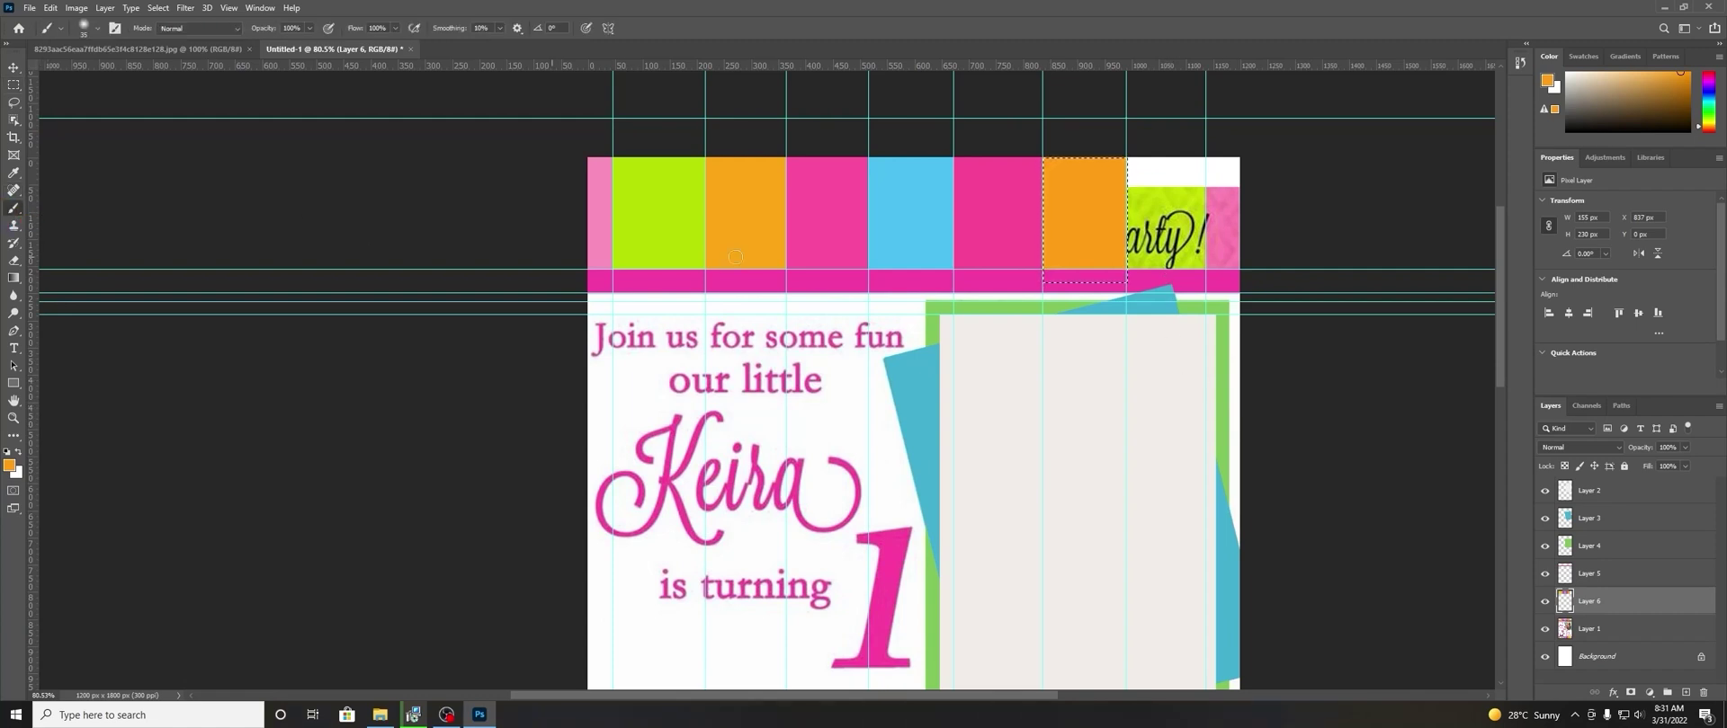
left_click(1160, 194, "alt")
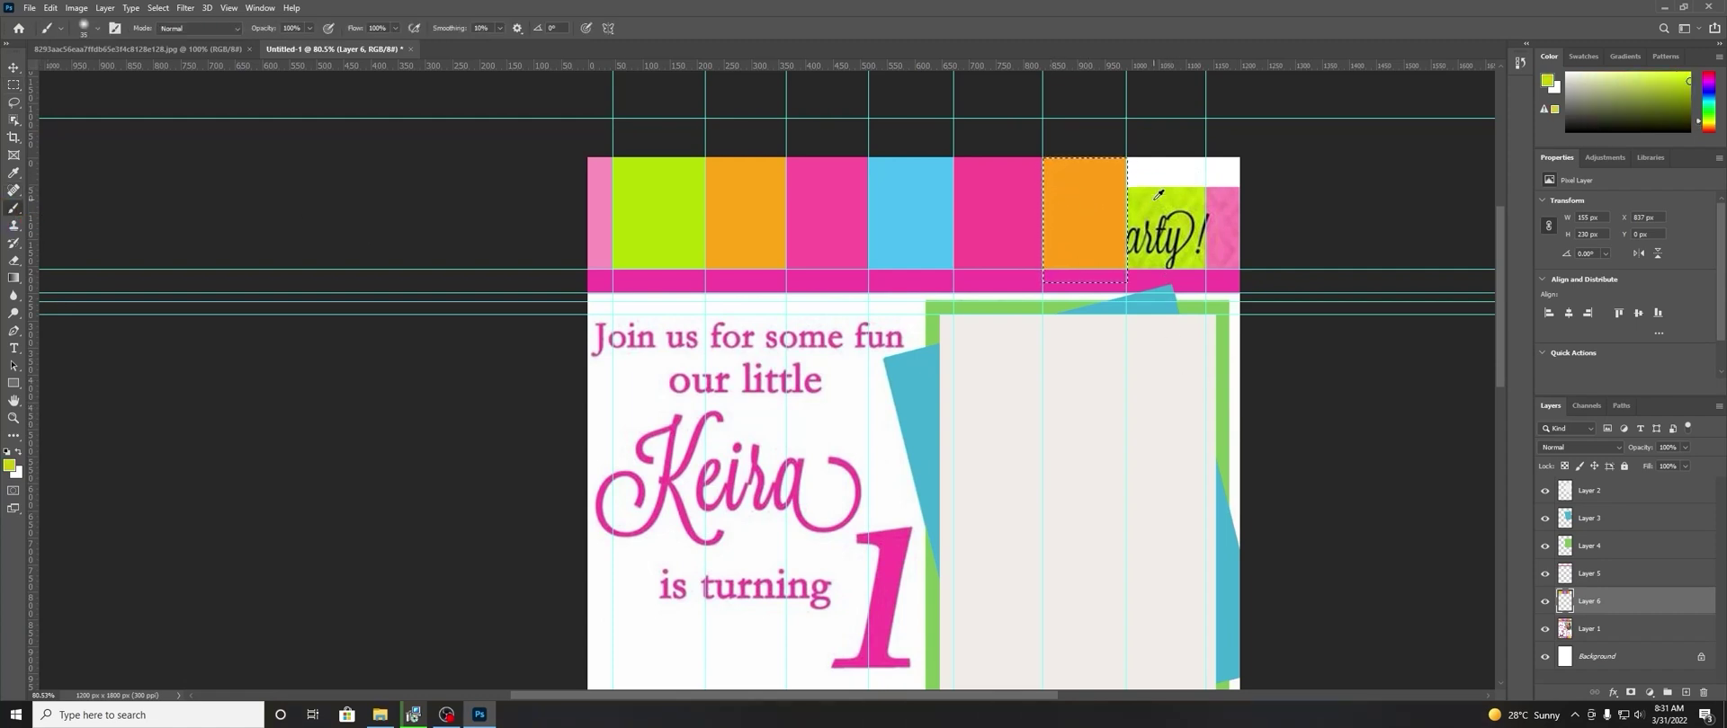
left_click(14, 86)
left_click_drag(1126, 150, 1211, 278)
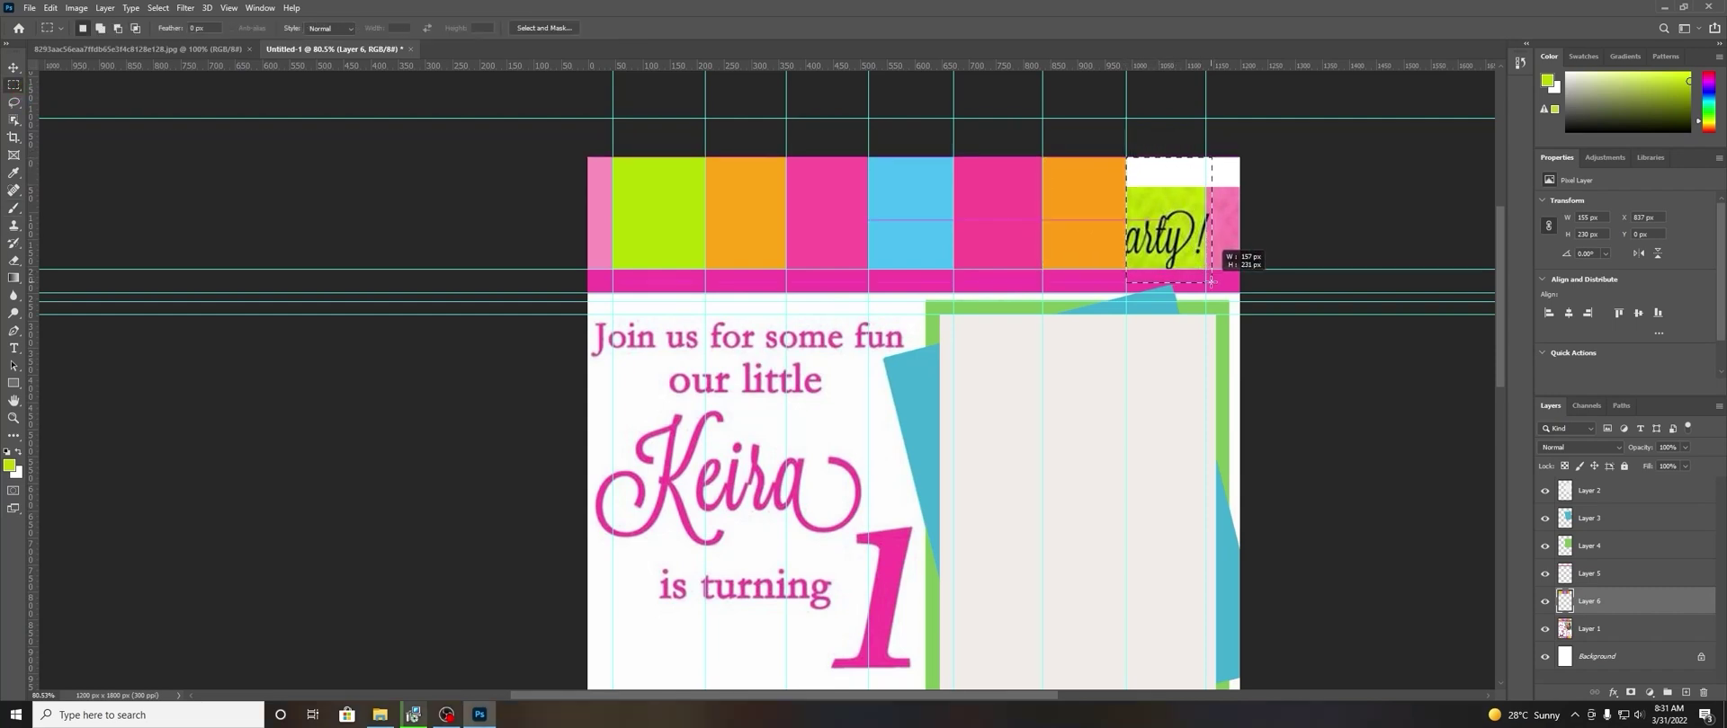
left_click_drag(1212, 278, 1206, 278)
right_click(1182, 238)
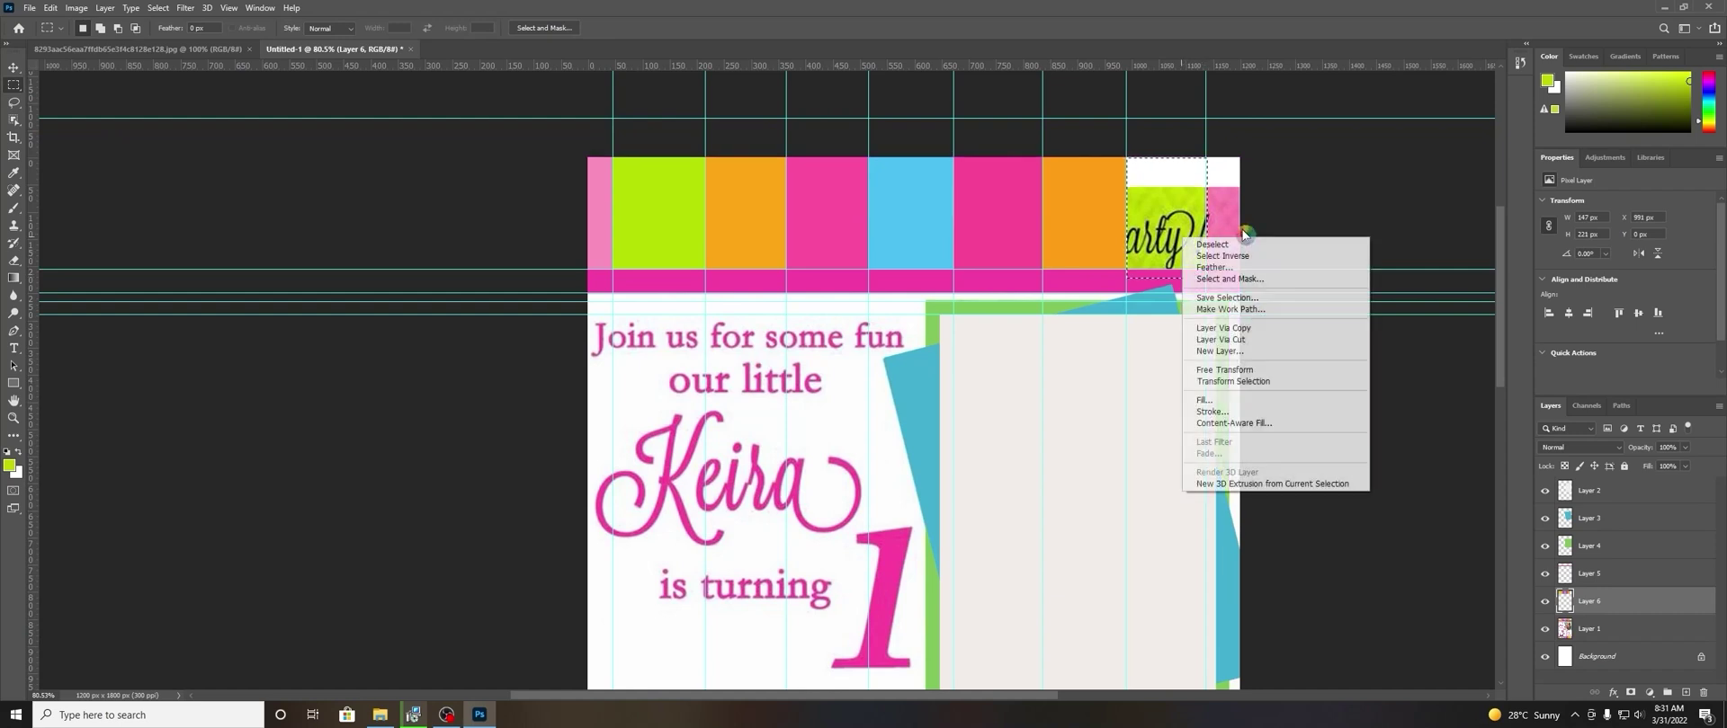
left_click(1237, 399)
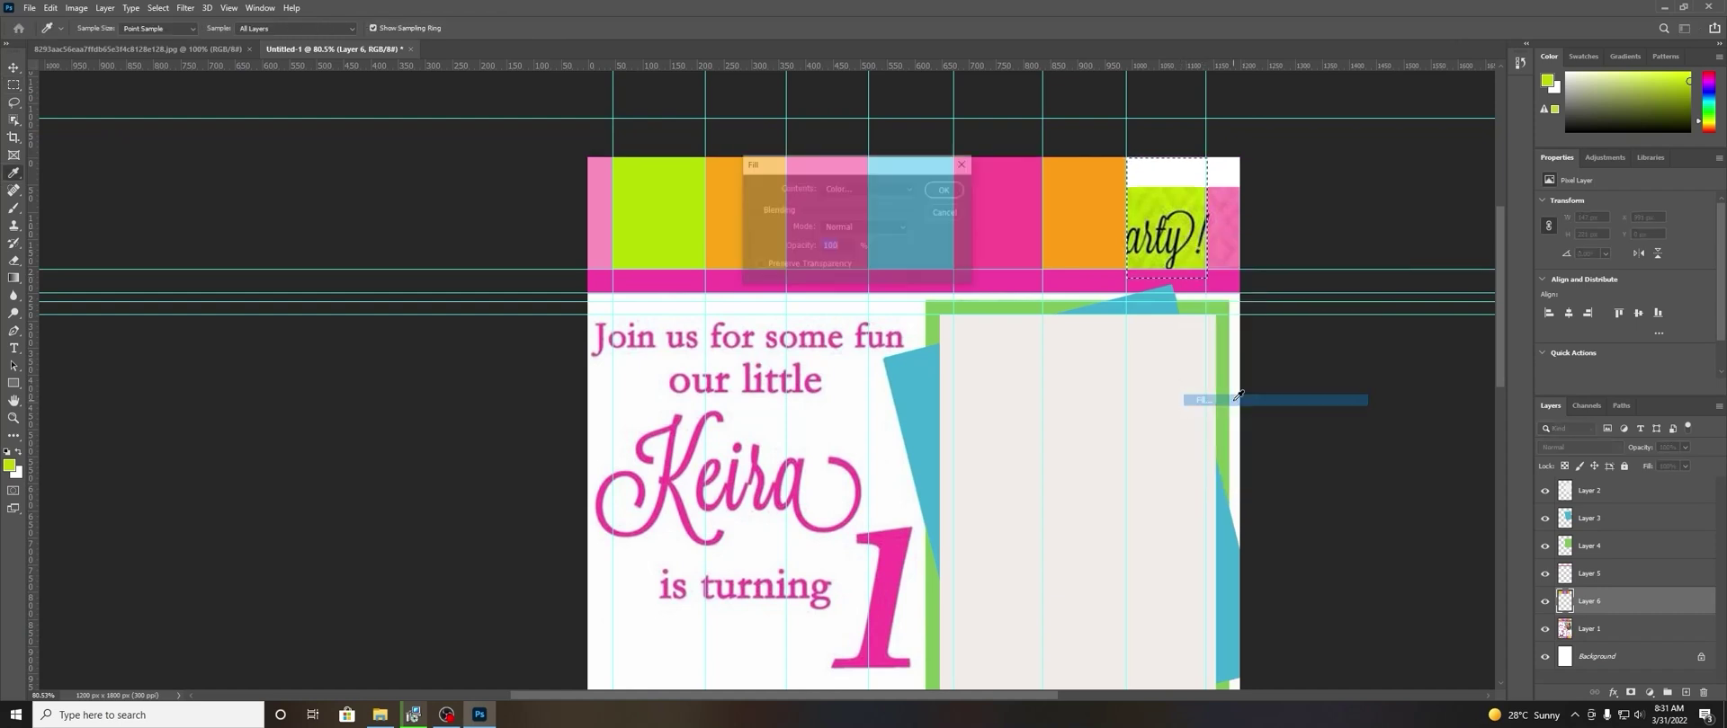
left_click(899, 189)
left_click(880, 224)
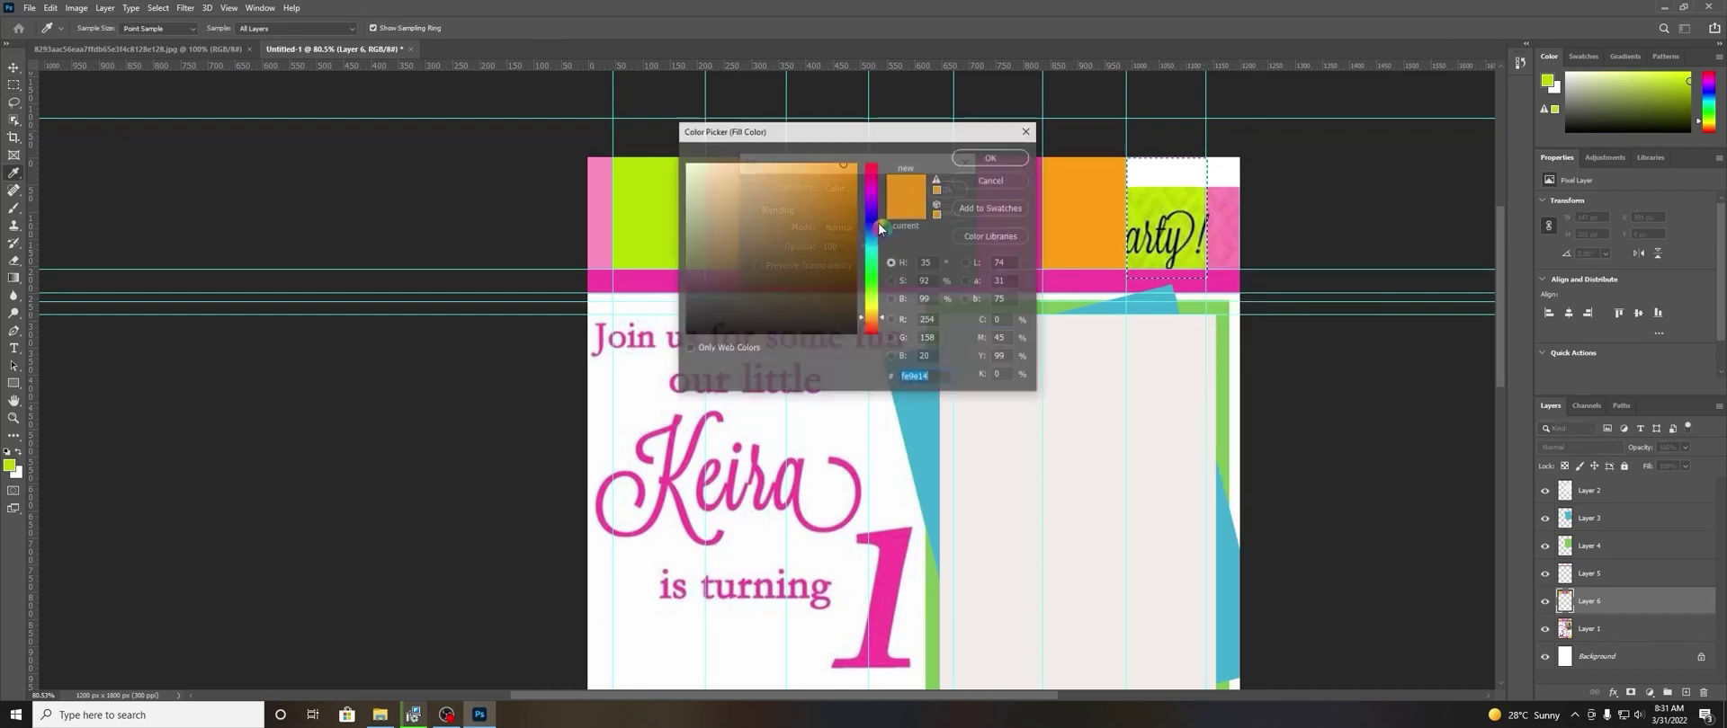
left_click(645, 212)
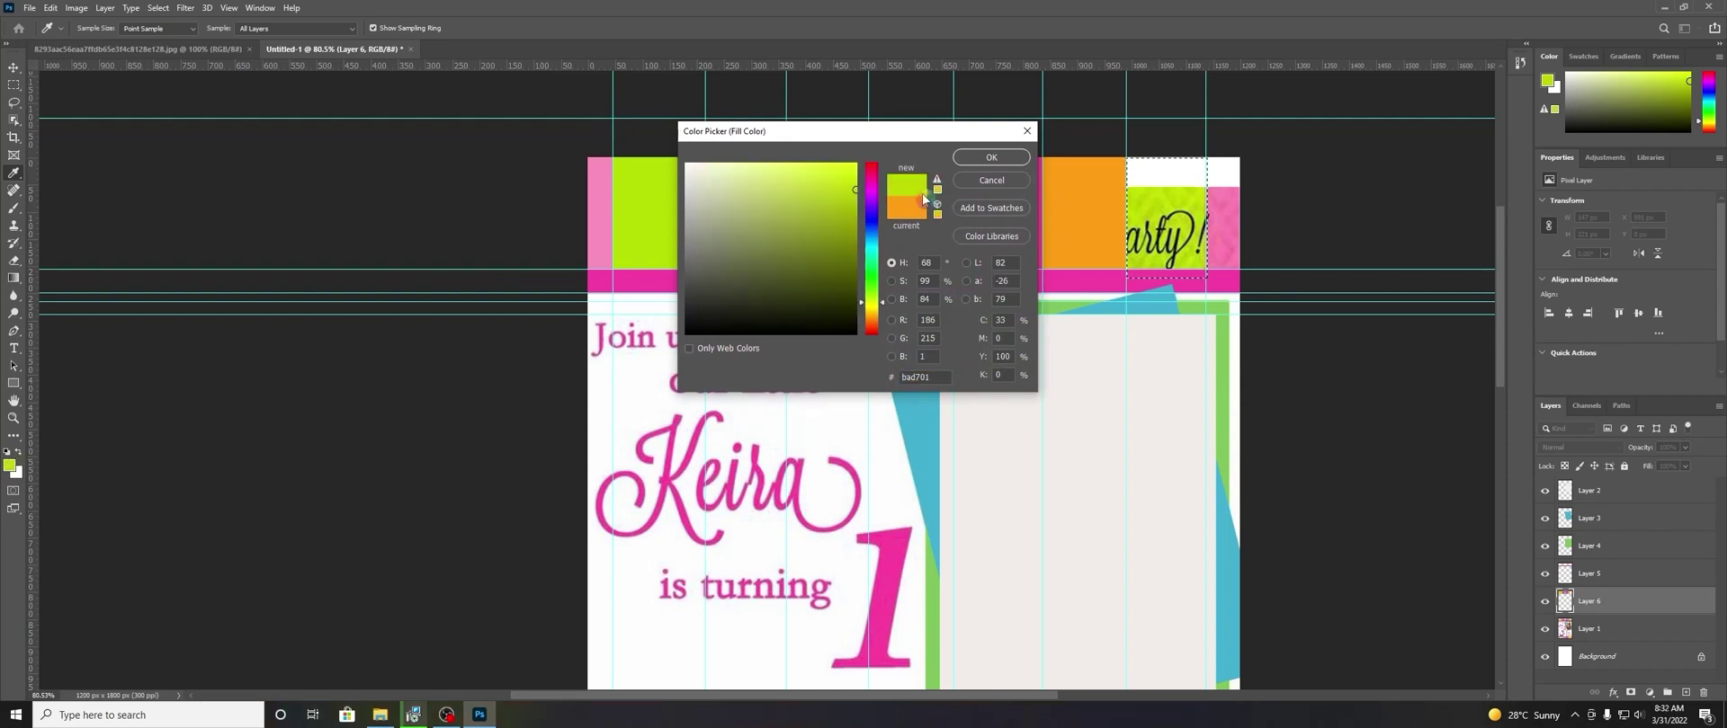
left_click(1023, 158)
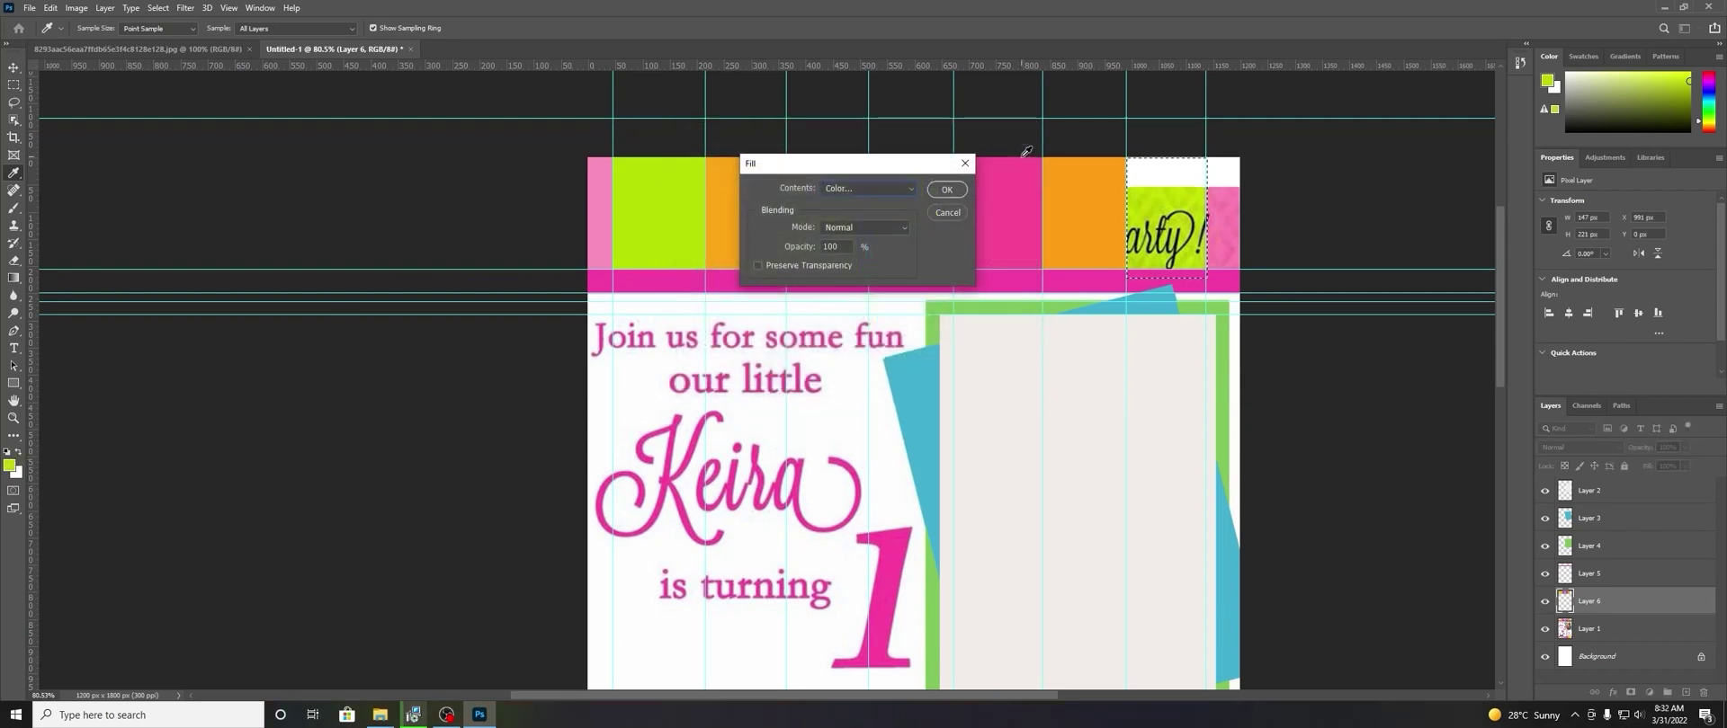
left_click(955, 190)
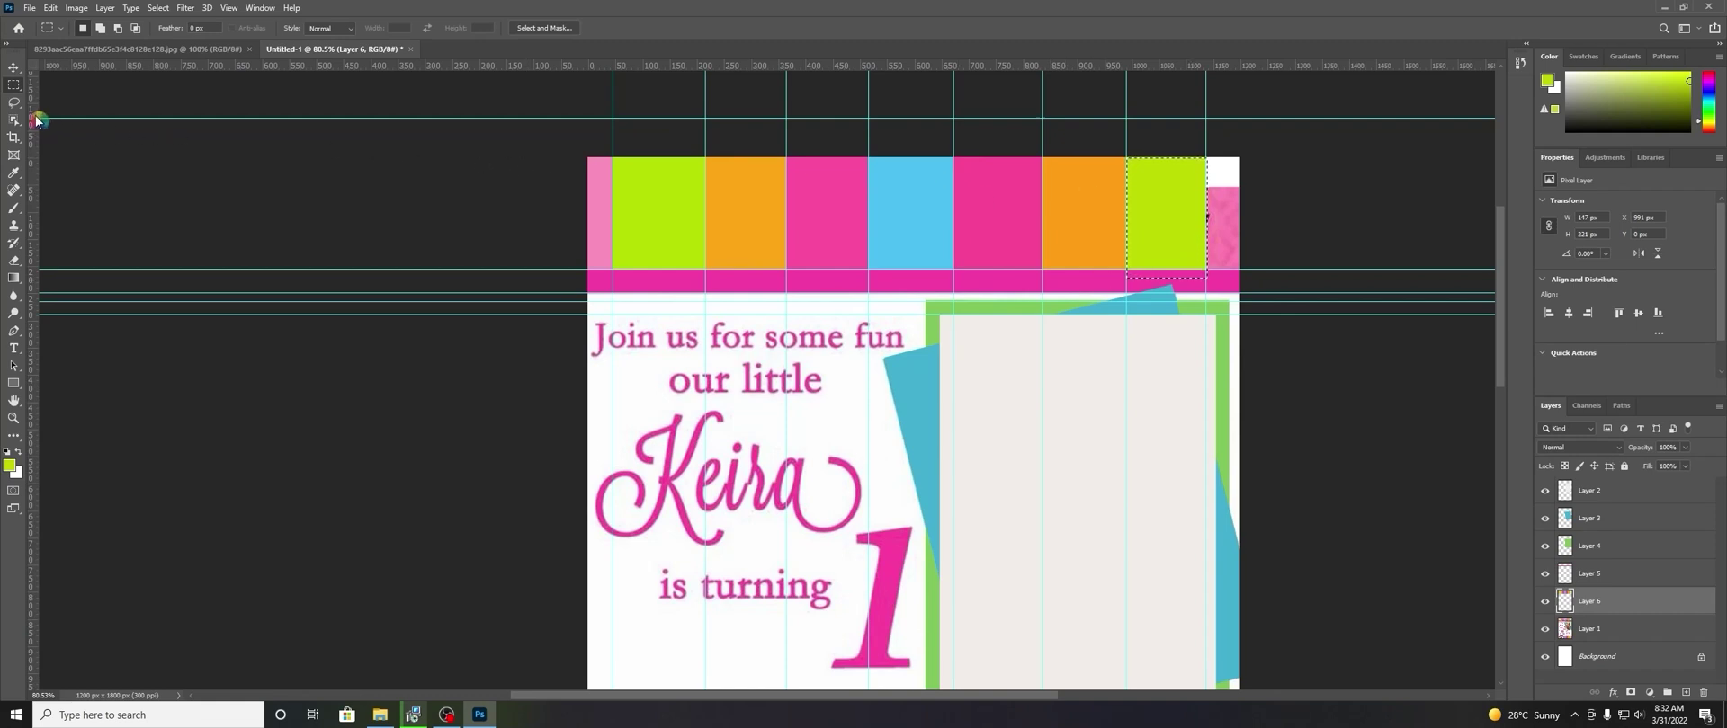
Fill the narrow strip at the banner's right edge with pink fd7fb6.
left_click(13, 208)
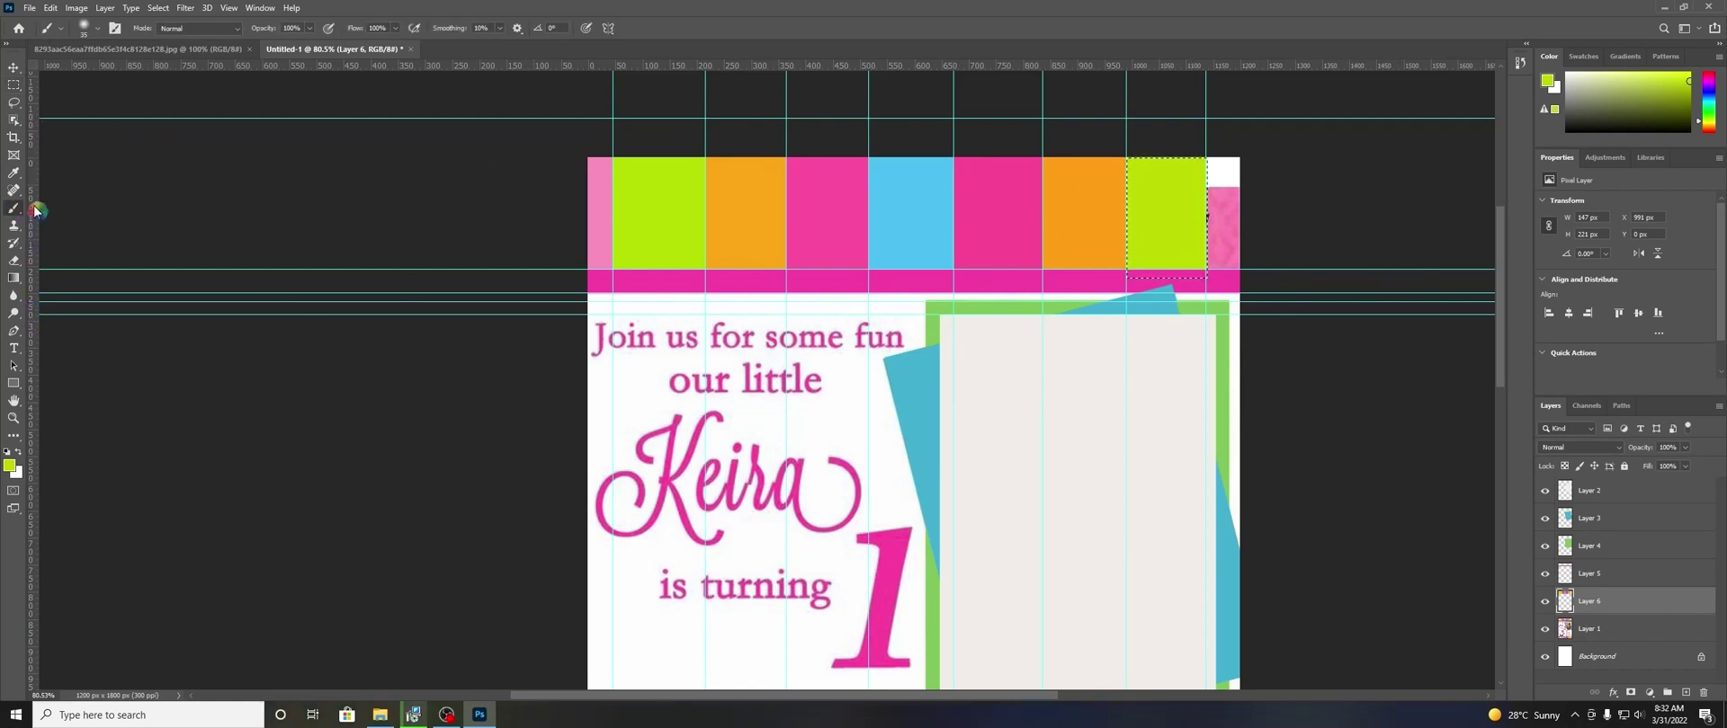
left_click(1215, 225, "alt")
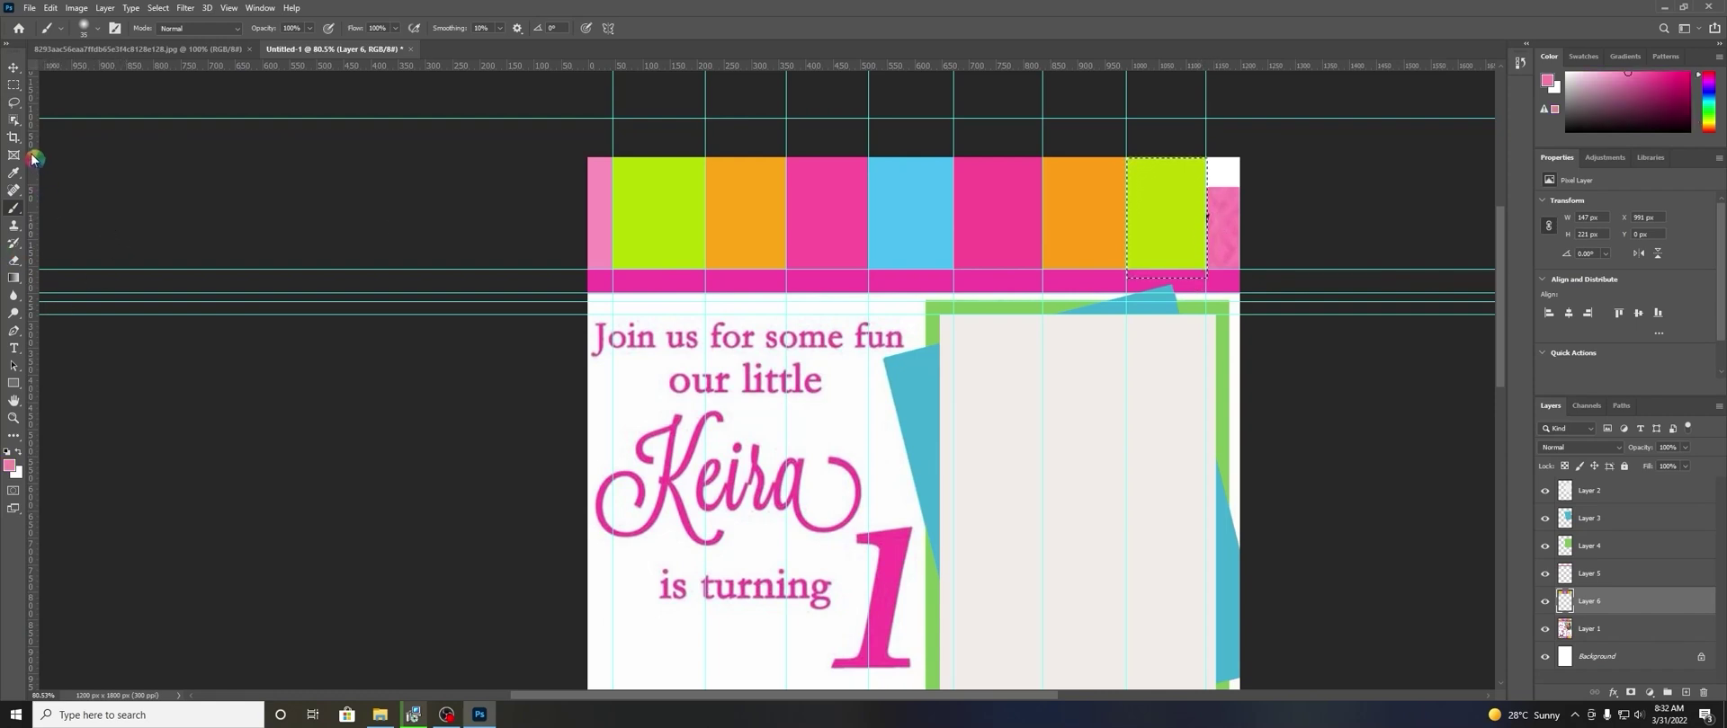
left_click(13, 84)
left_click_drag(1247, 156, 1205, 272)
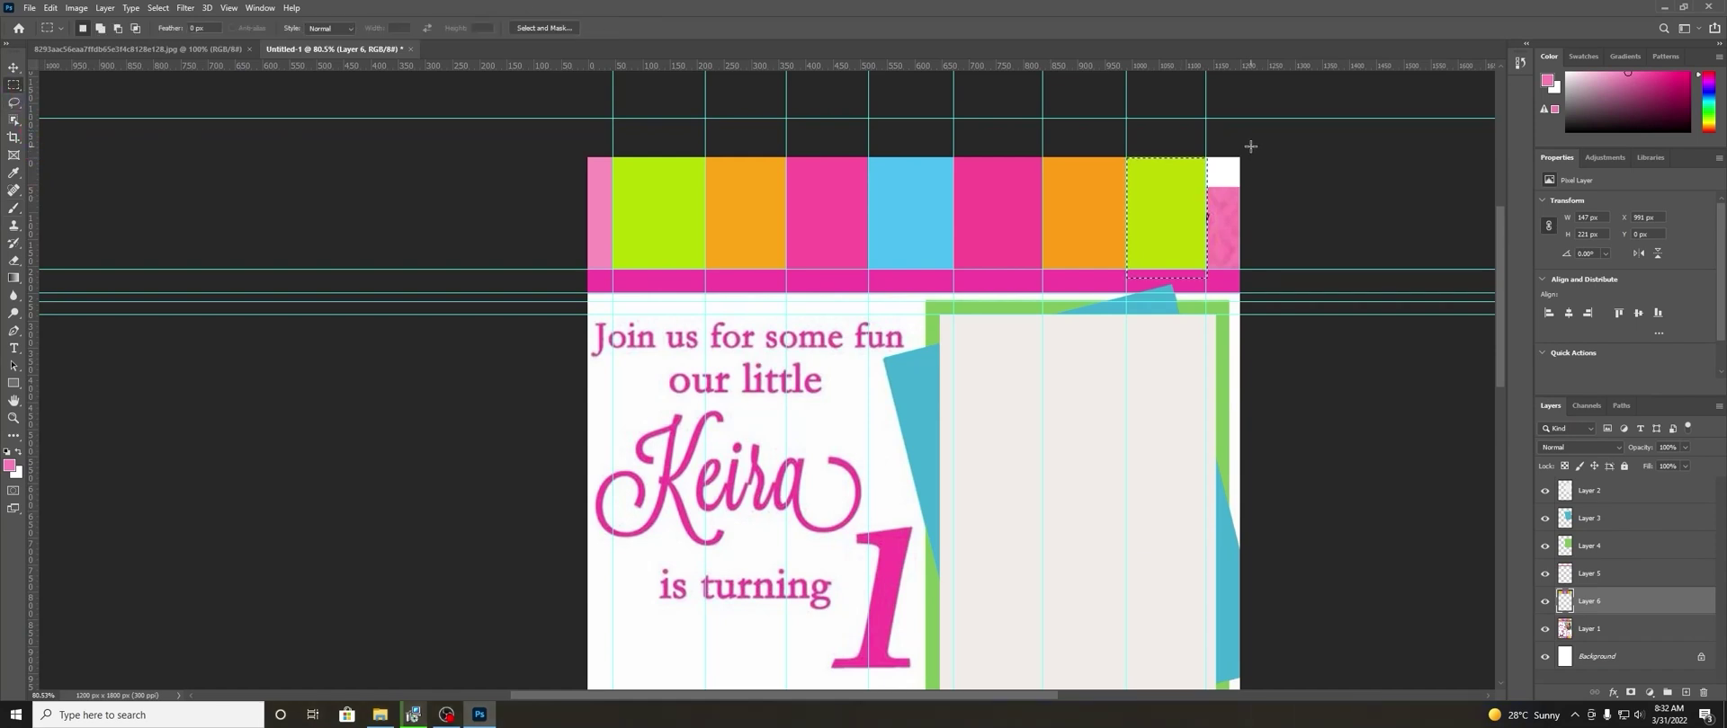
left_click(1206, 274)
left_click_drag(1205, 272, 1246, 154)
right_click(1221, 216)
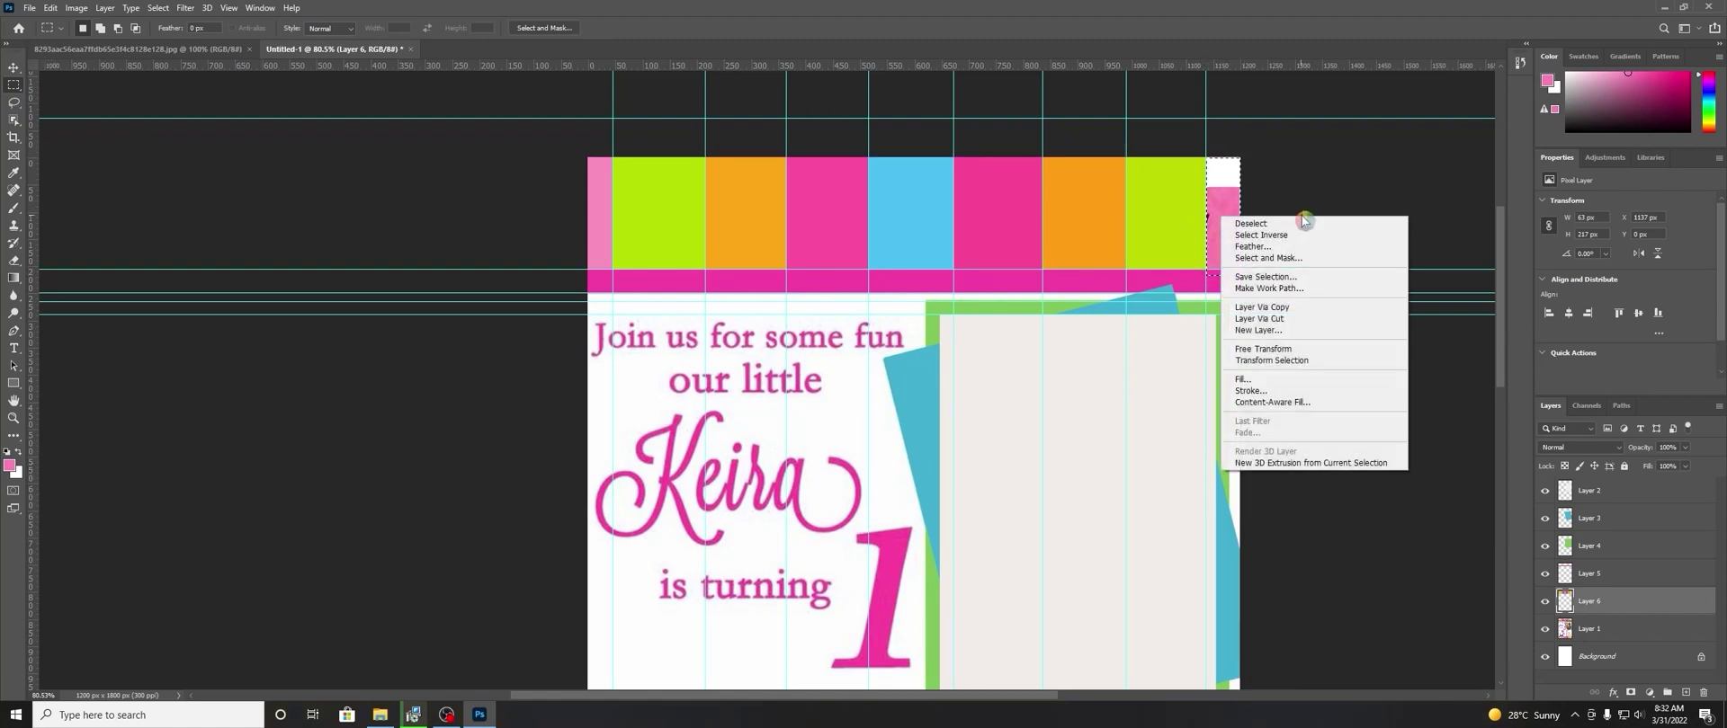
left_click(1267, 382)
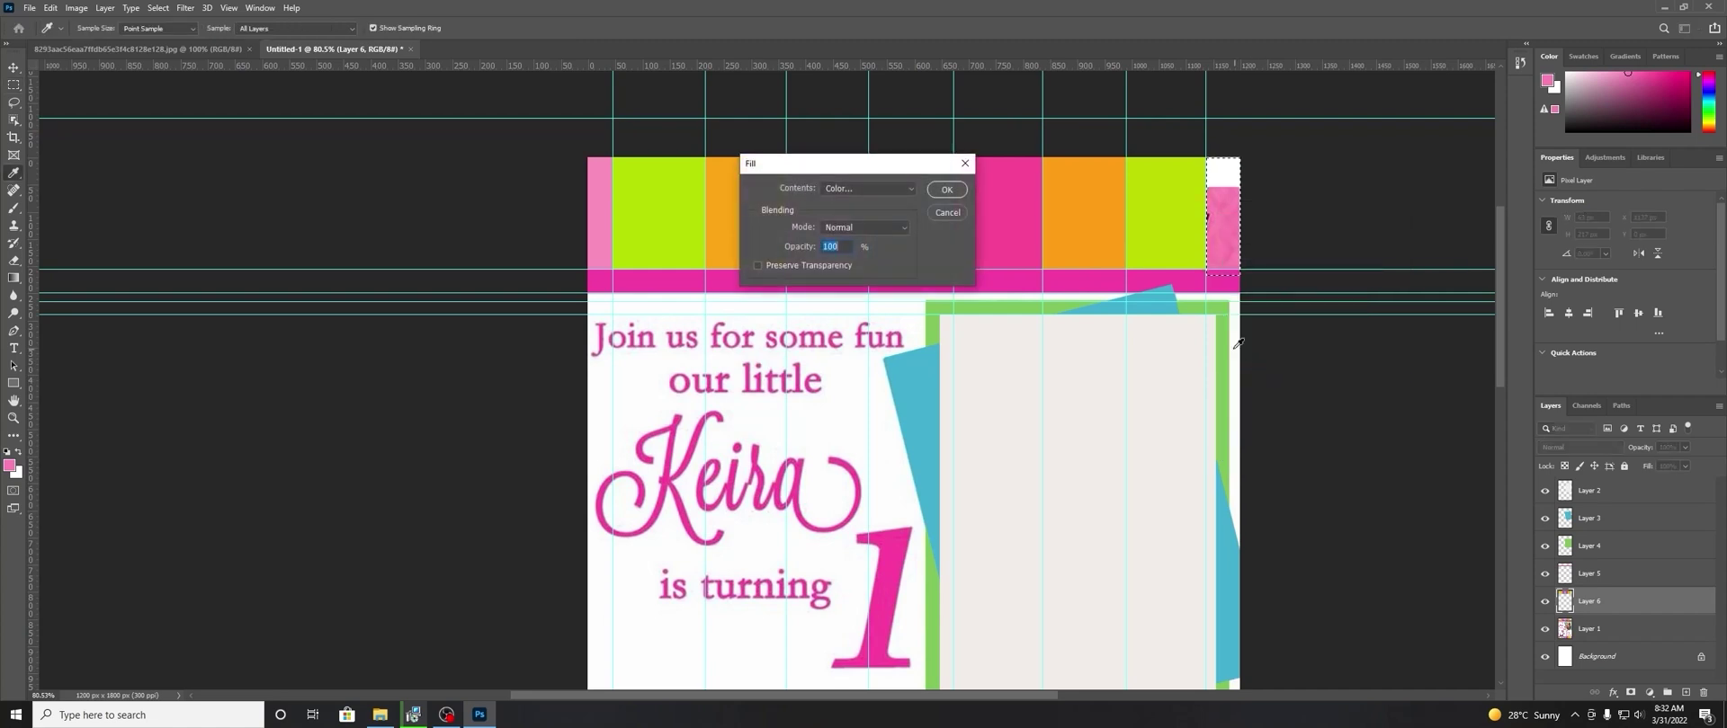
left_click(906, 189)
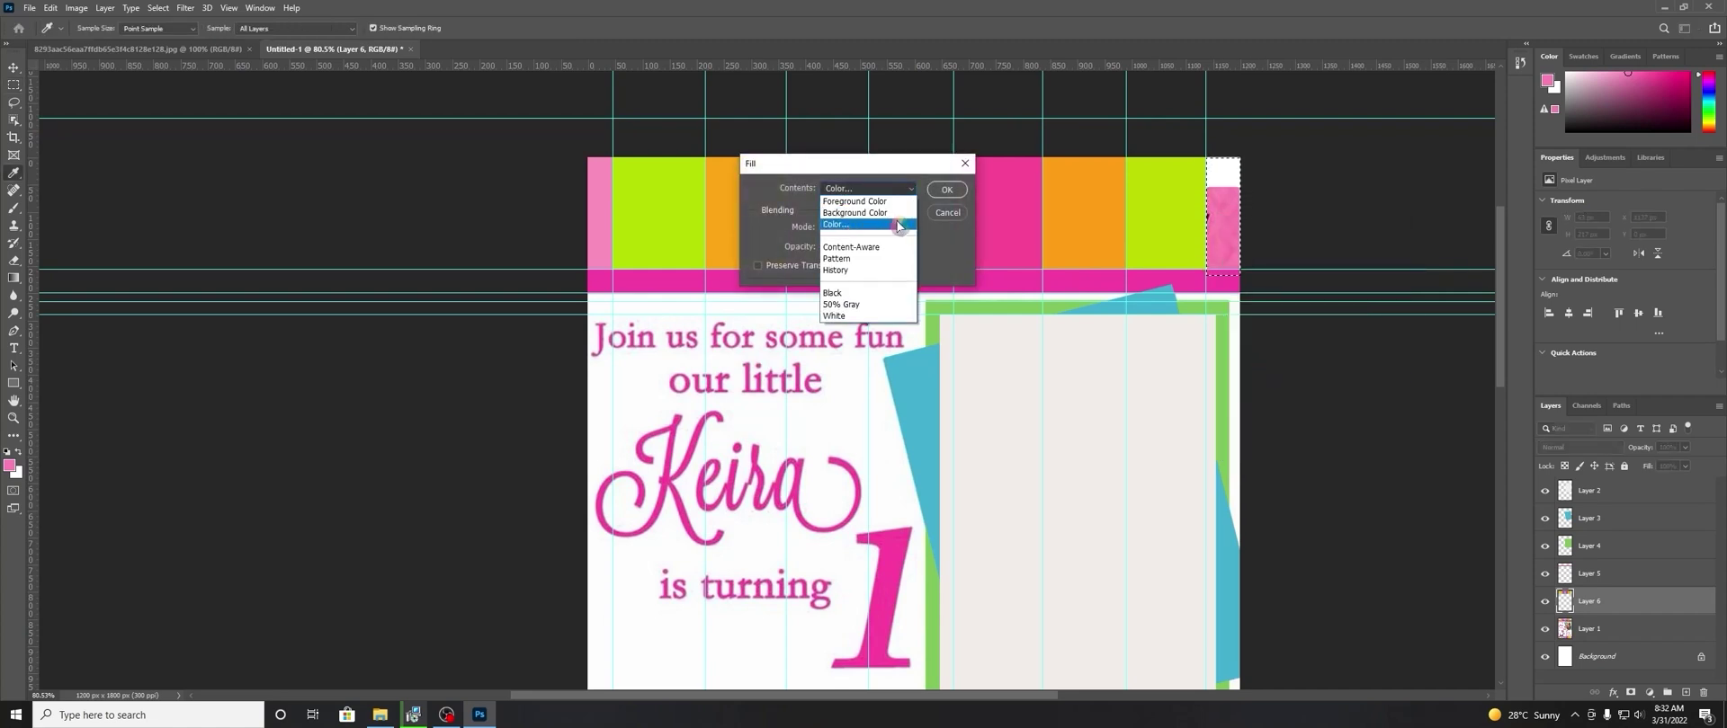
left_click(897, 225)
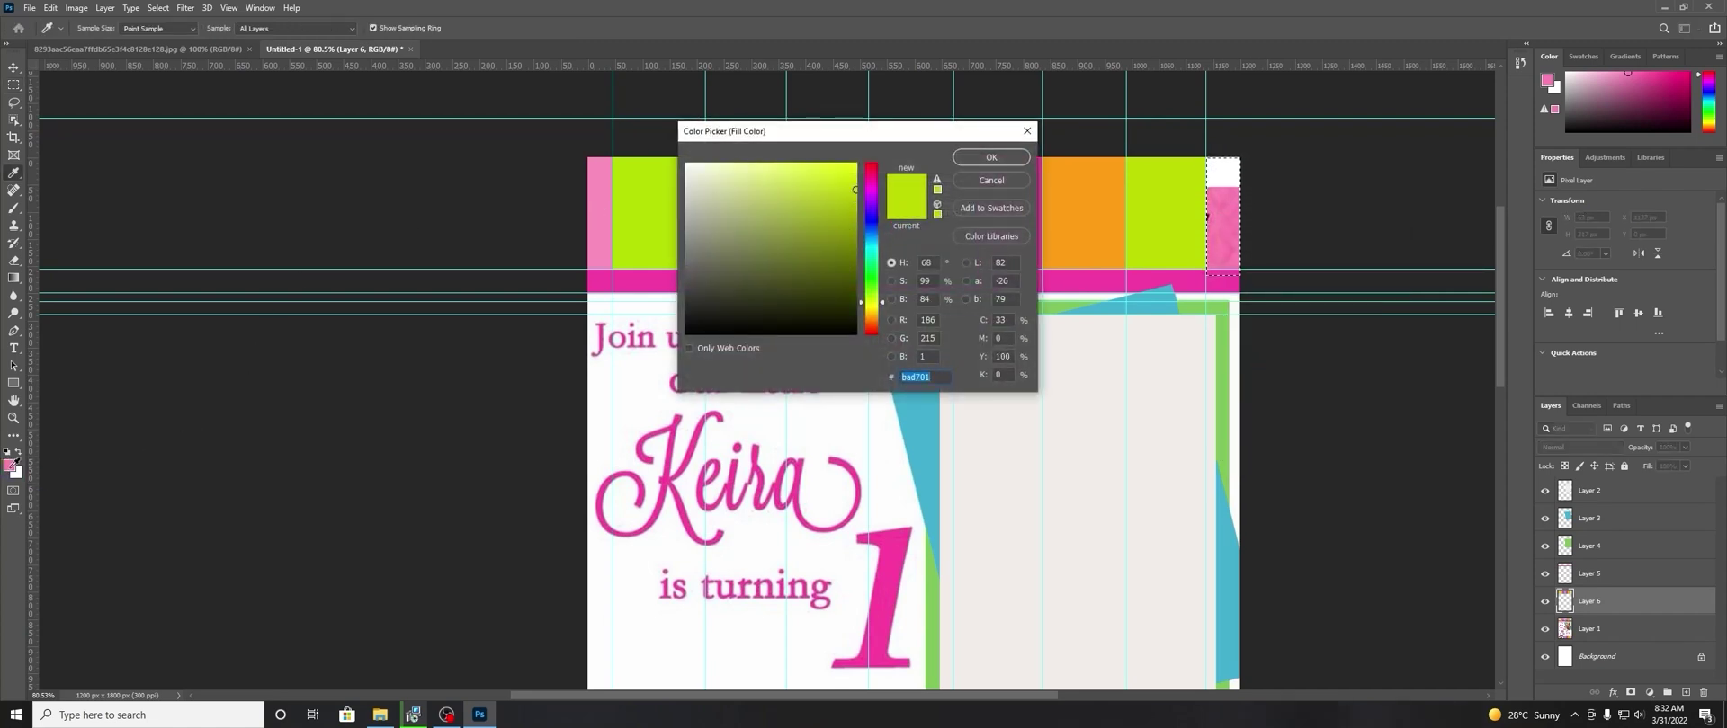
left_click(11, 464)
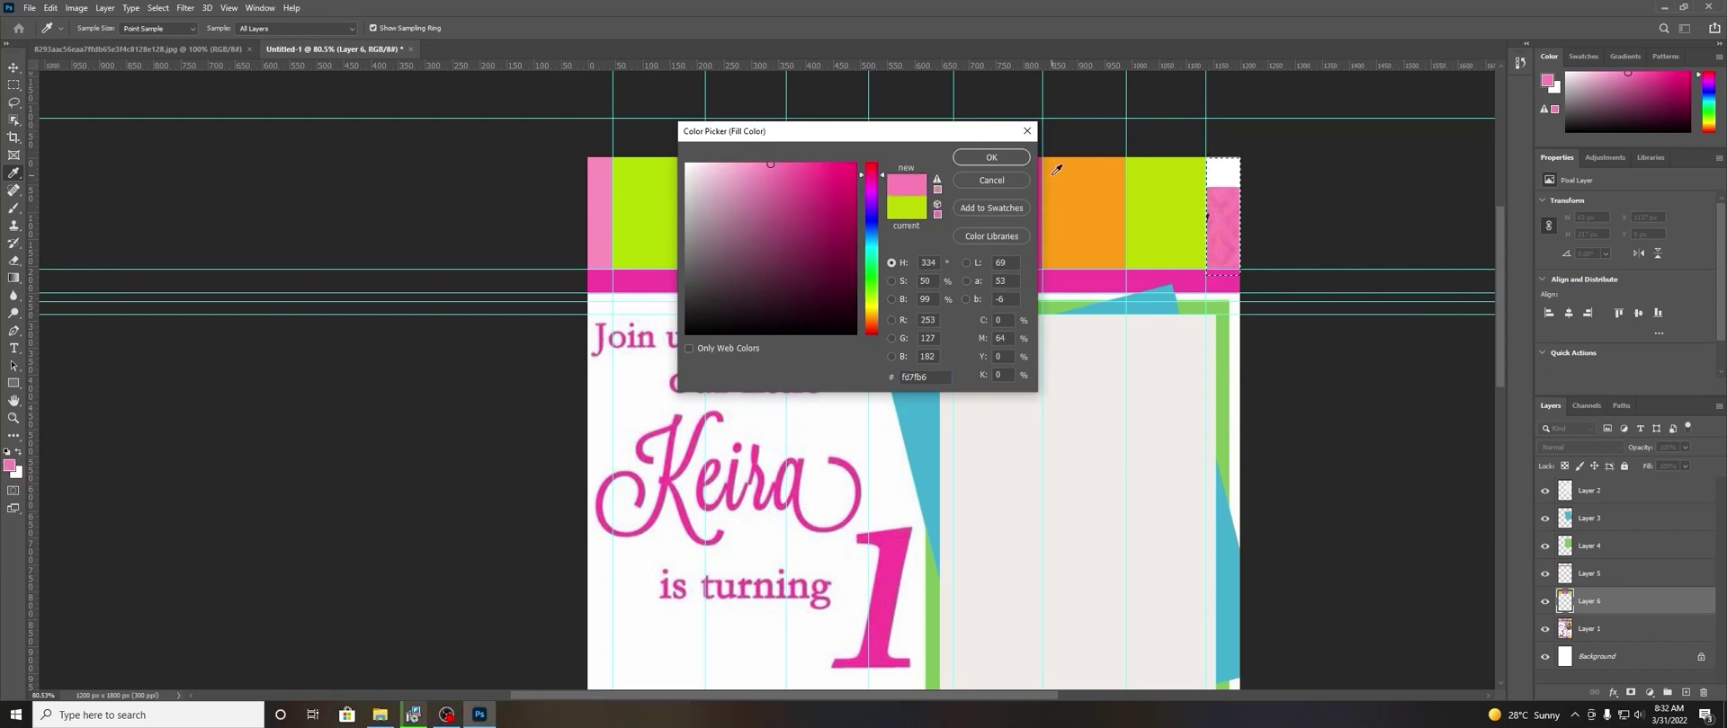
left_click(996, 157)
left_click(963, 171)
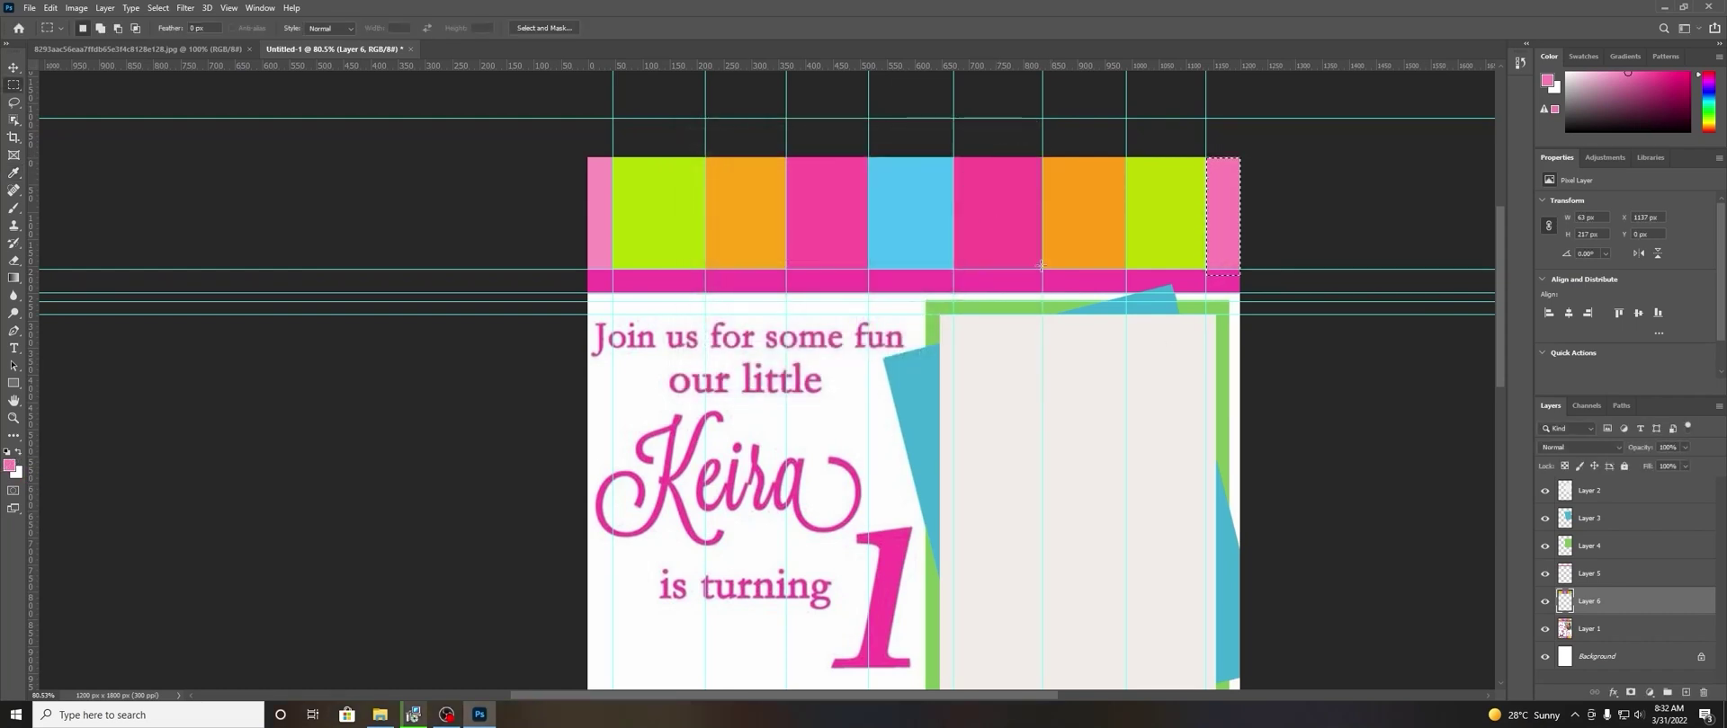
Toggle Layer 6's visibility to compare it with the original banner.
left_click(1546, 602)
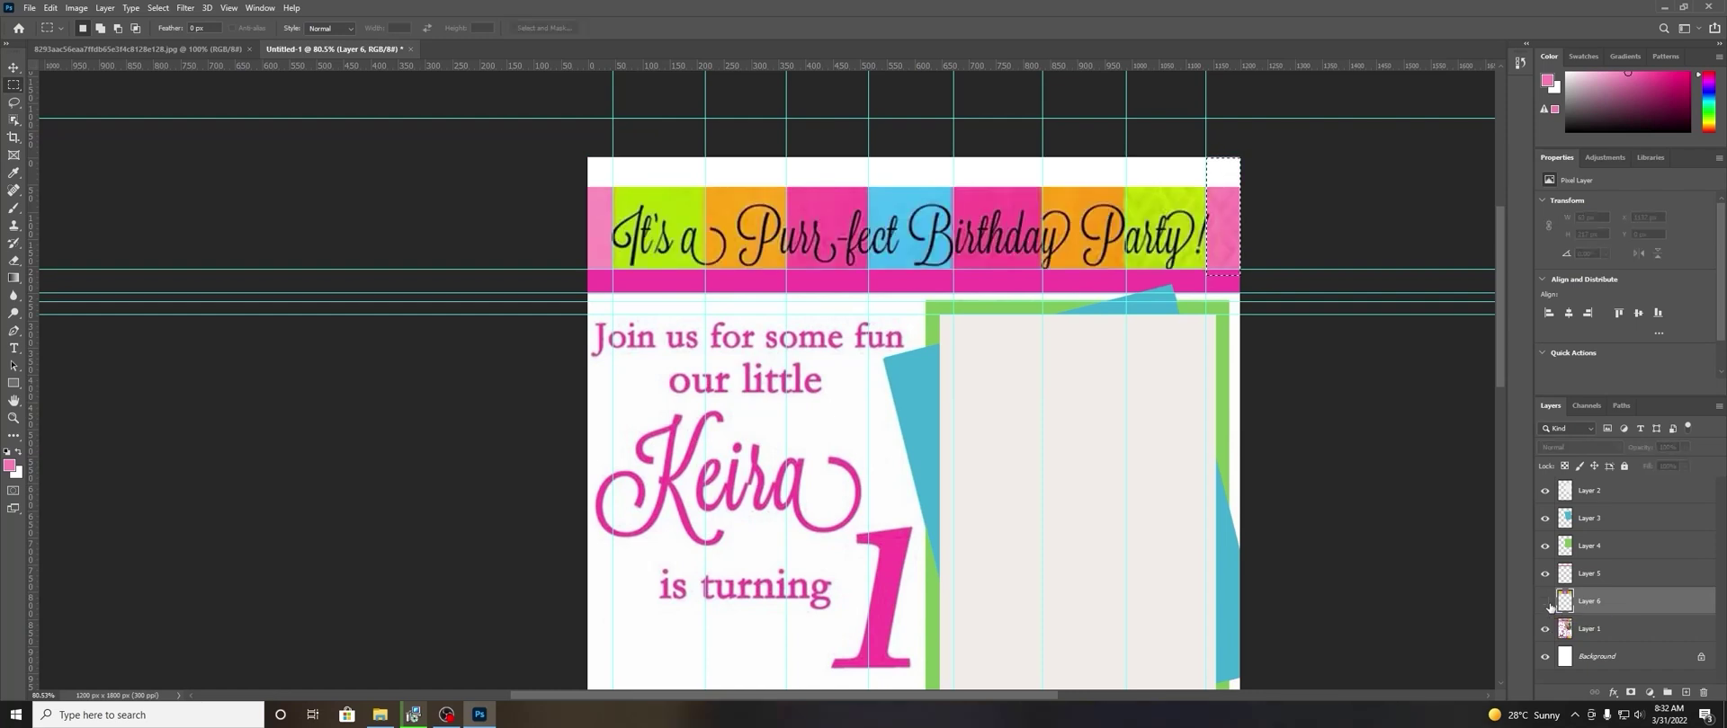
left_click(1546, 602)
scroll(1396, 501, "down", 3)
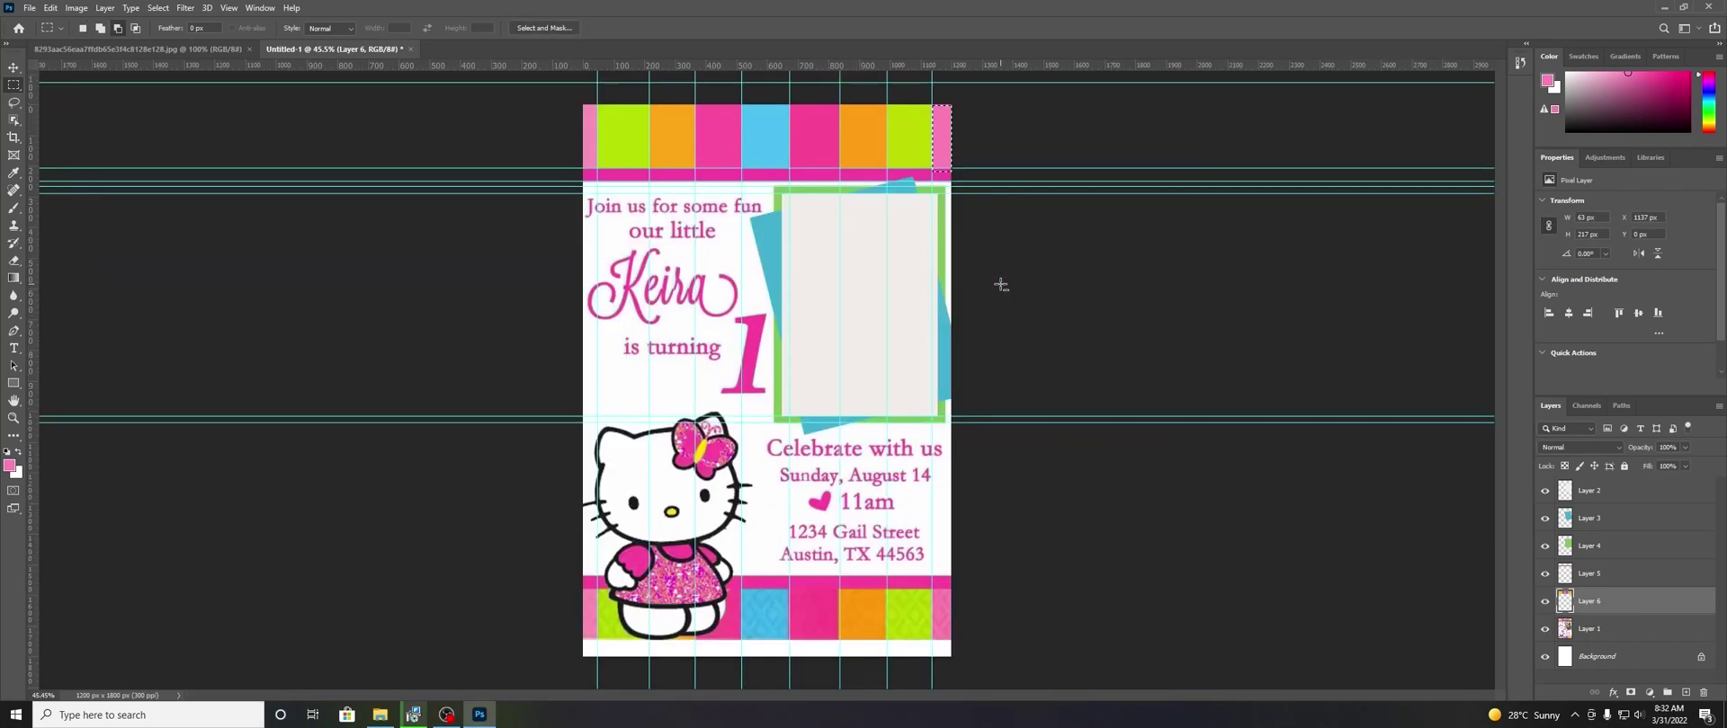
left_click(1547, 603)
left_click(1546, 602)
Clear all guides from the canvas and deselect the current selection.
left_click(259, 11)
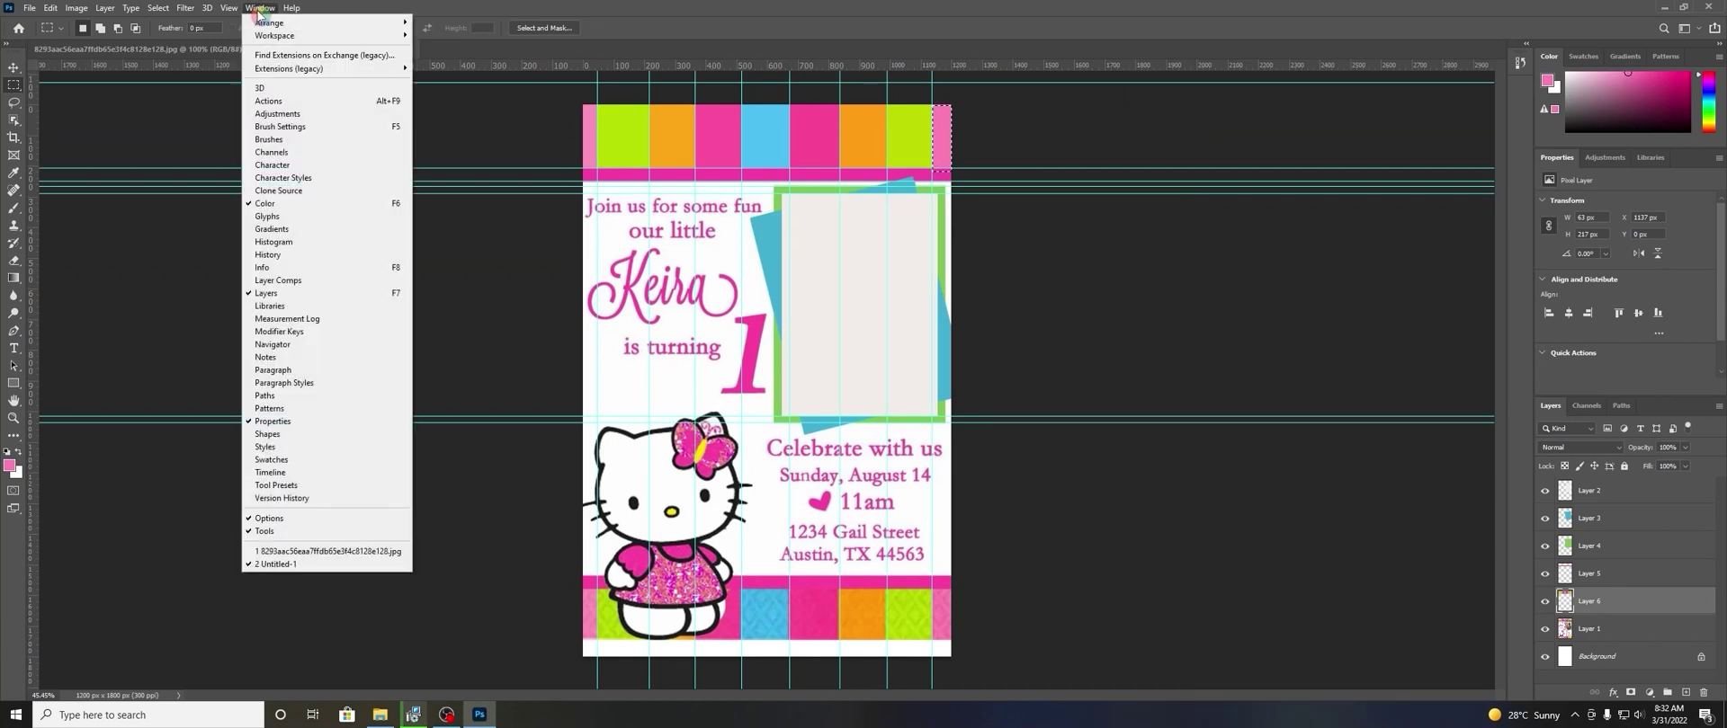
mouse_move(228, 7)
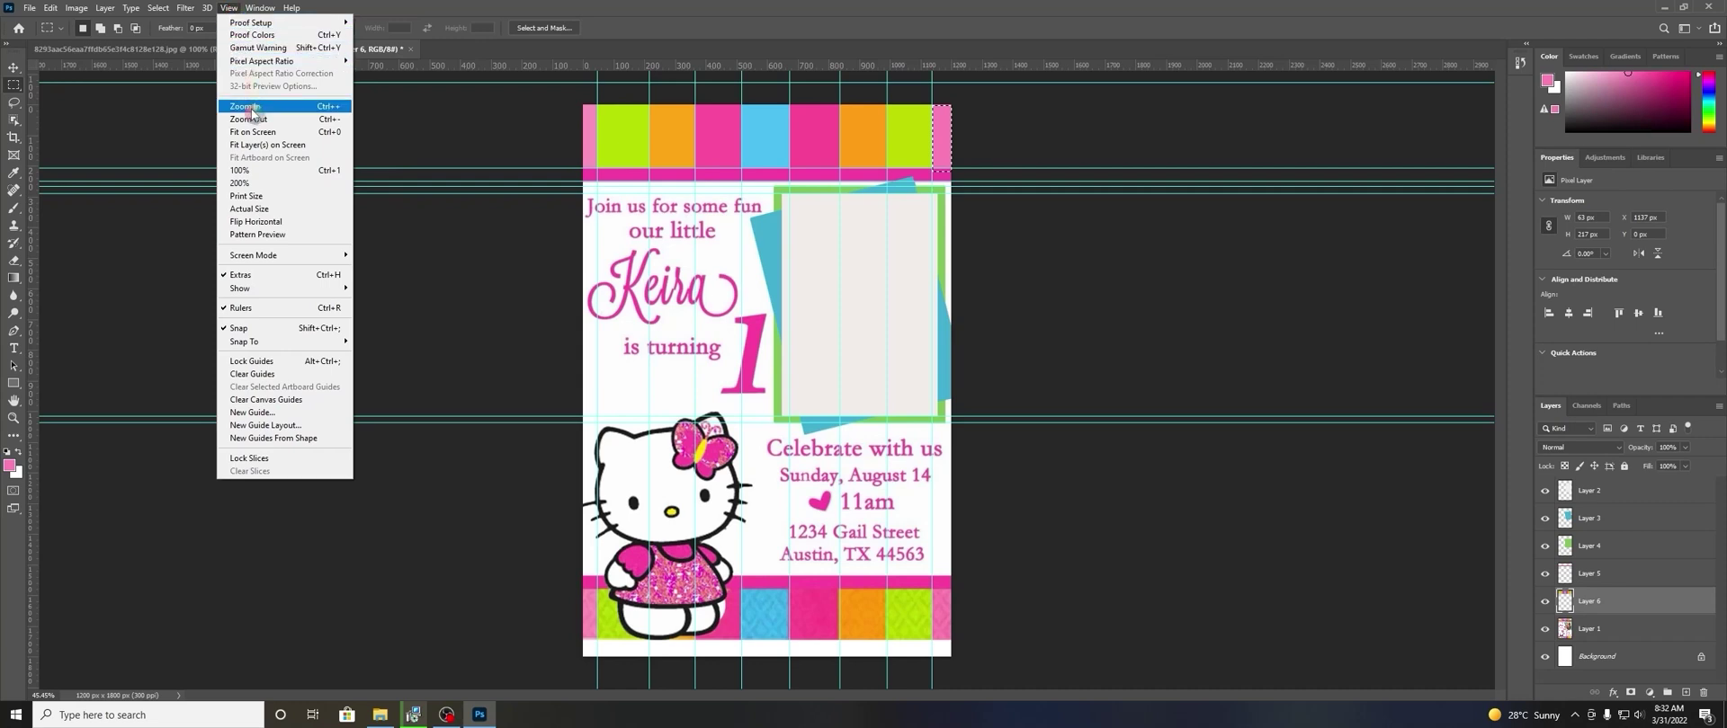
left_click(251, 374)
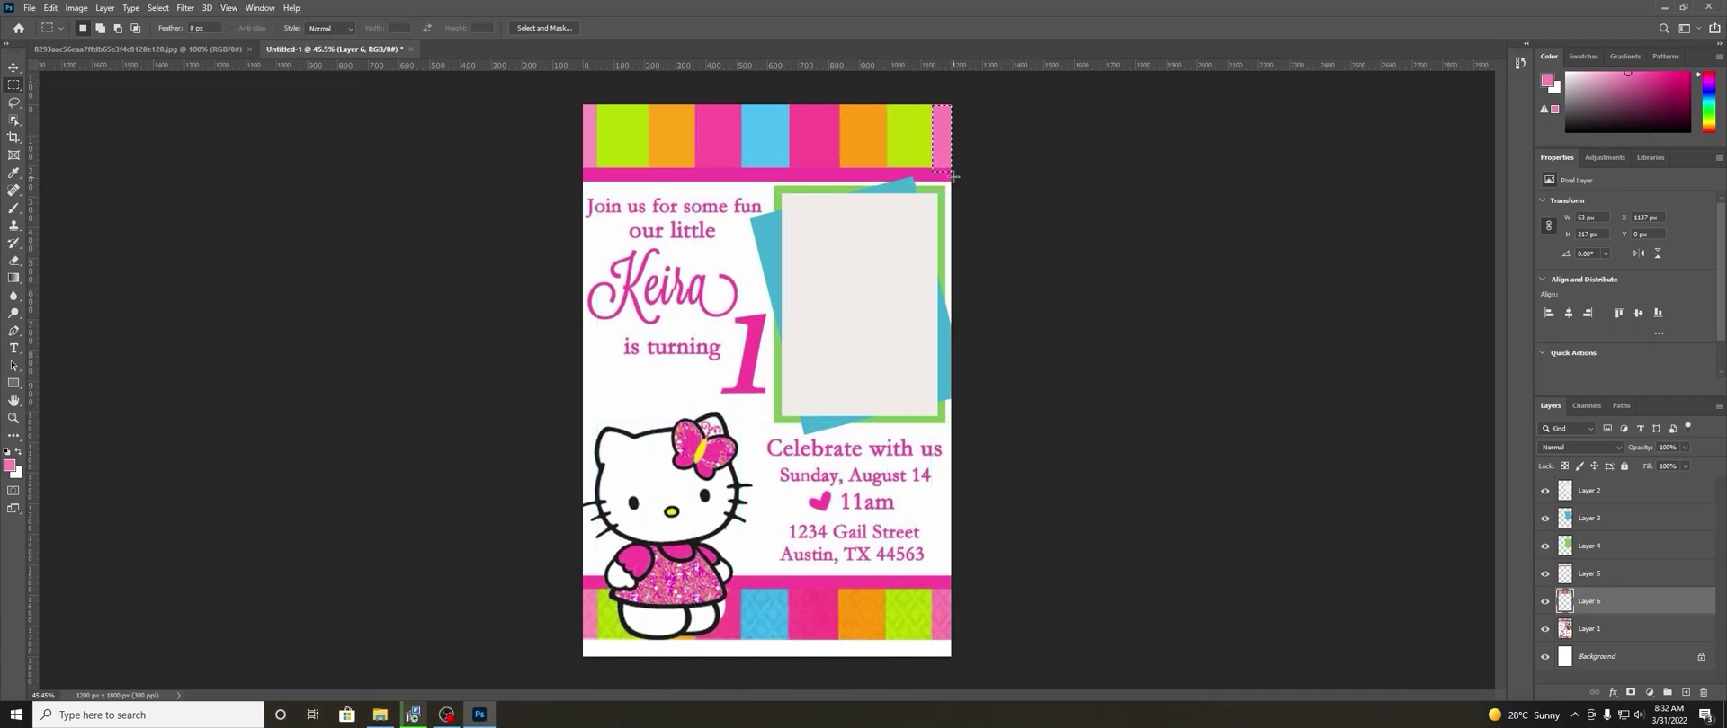
right_click(936, 131)
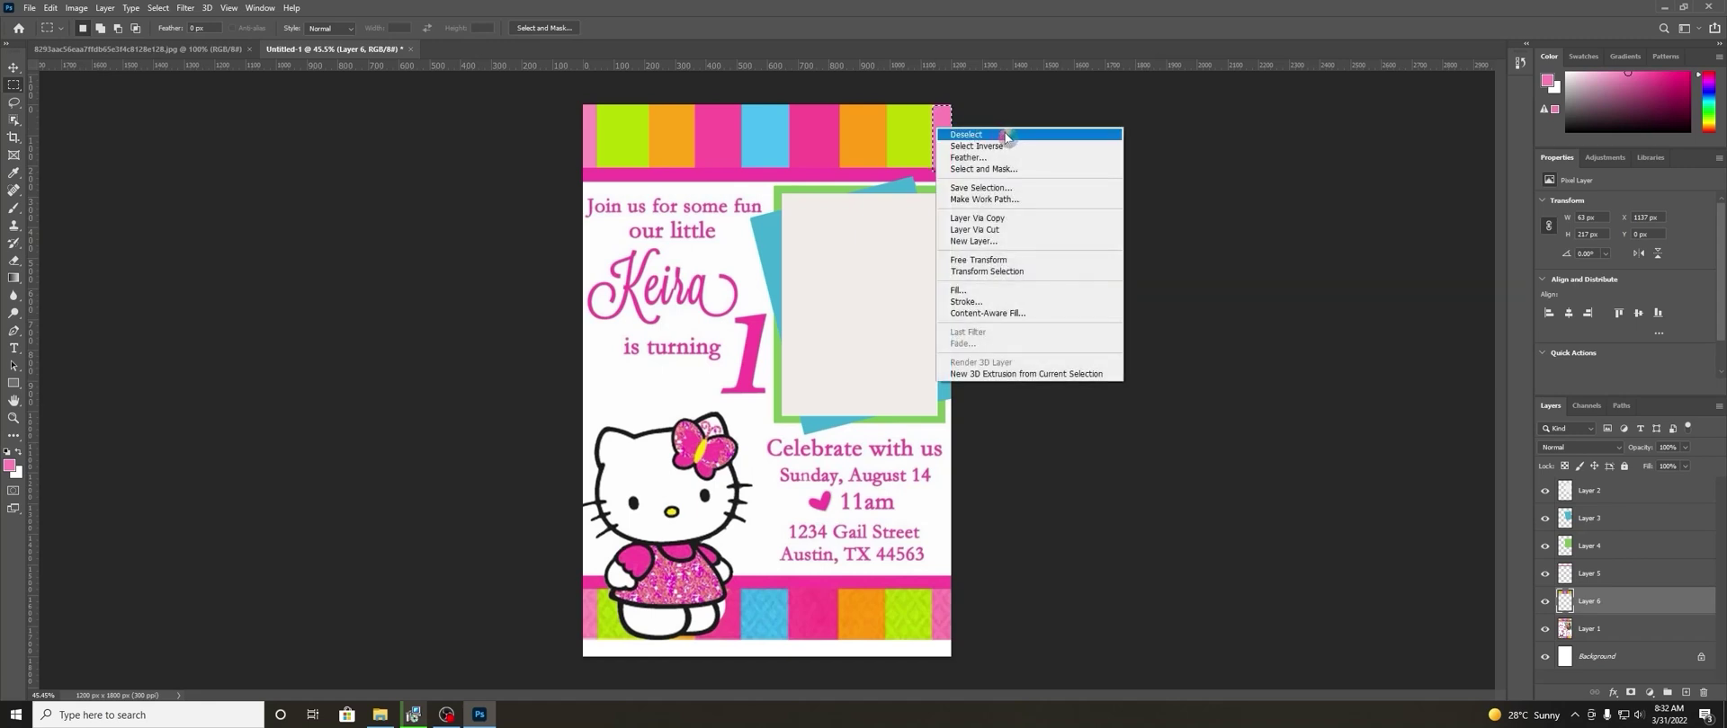
left_click(1006, 137)
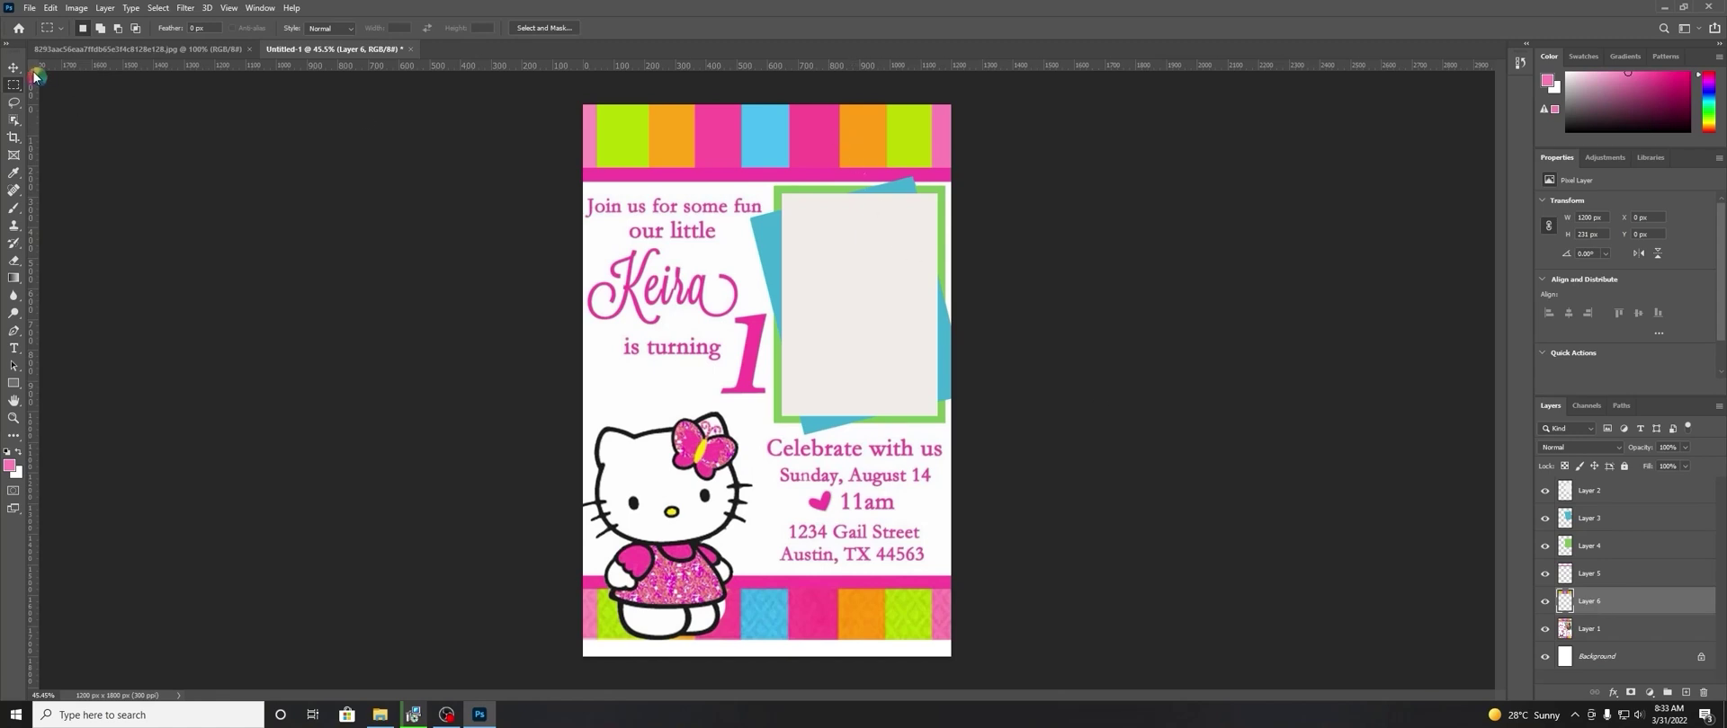
Duplicate Layer 6 as a new layer named copy.
right_click(1648, 605)
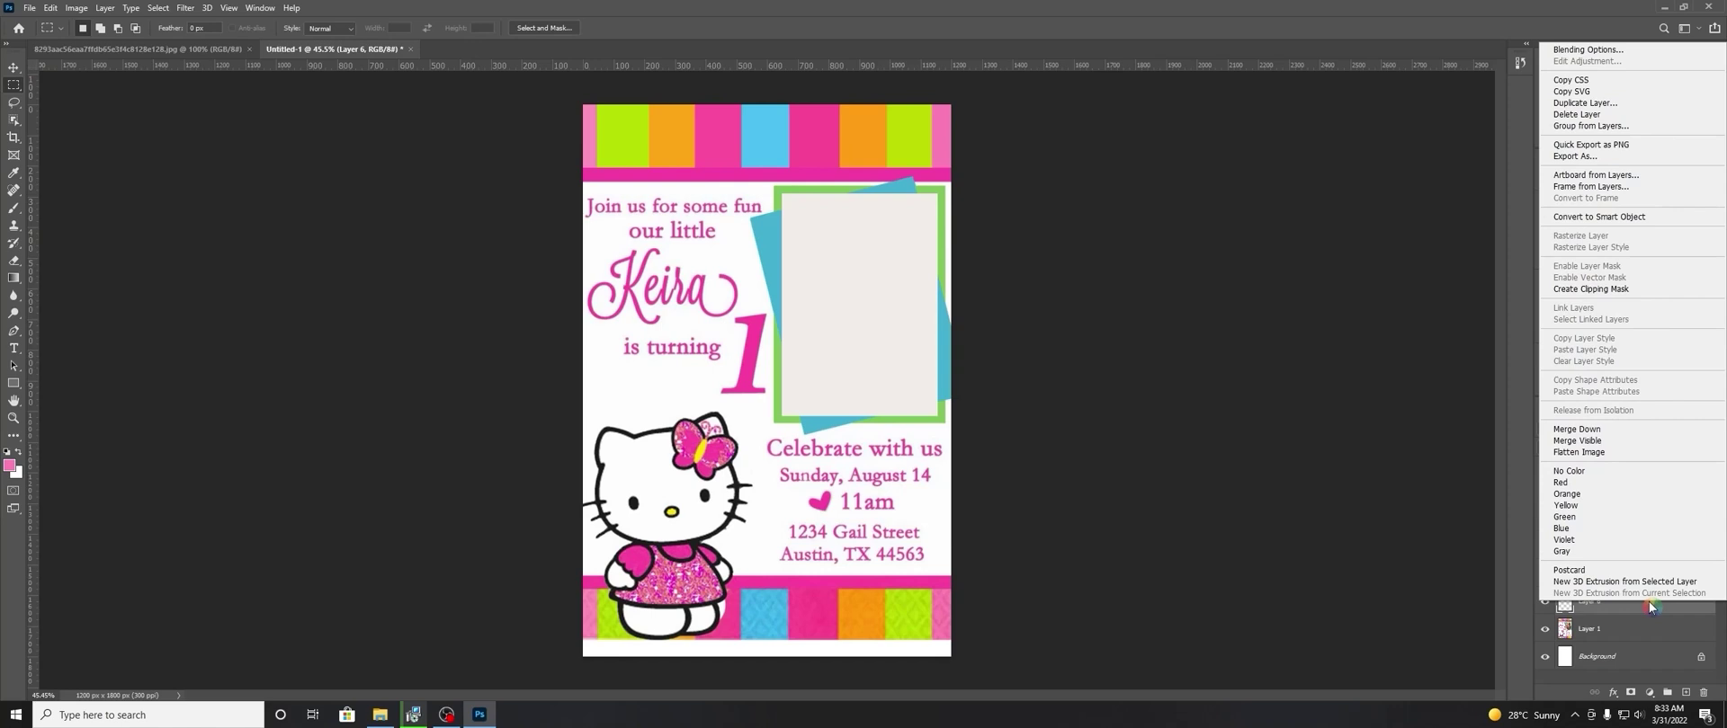
left_click(1648, 107)
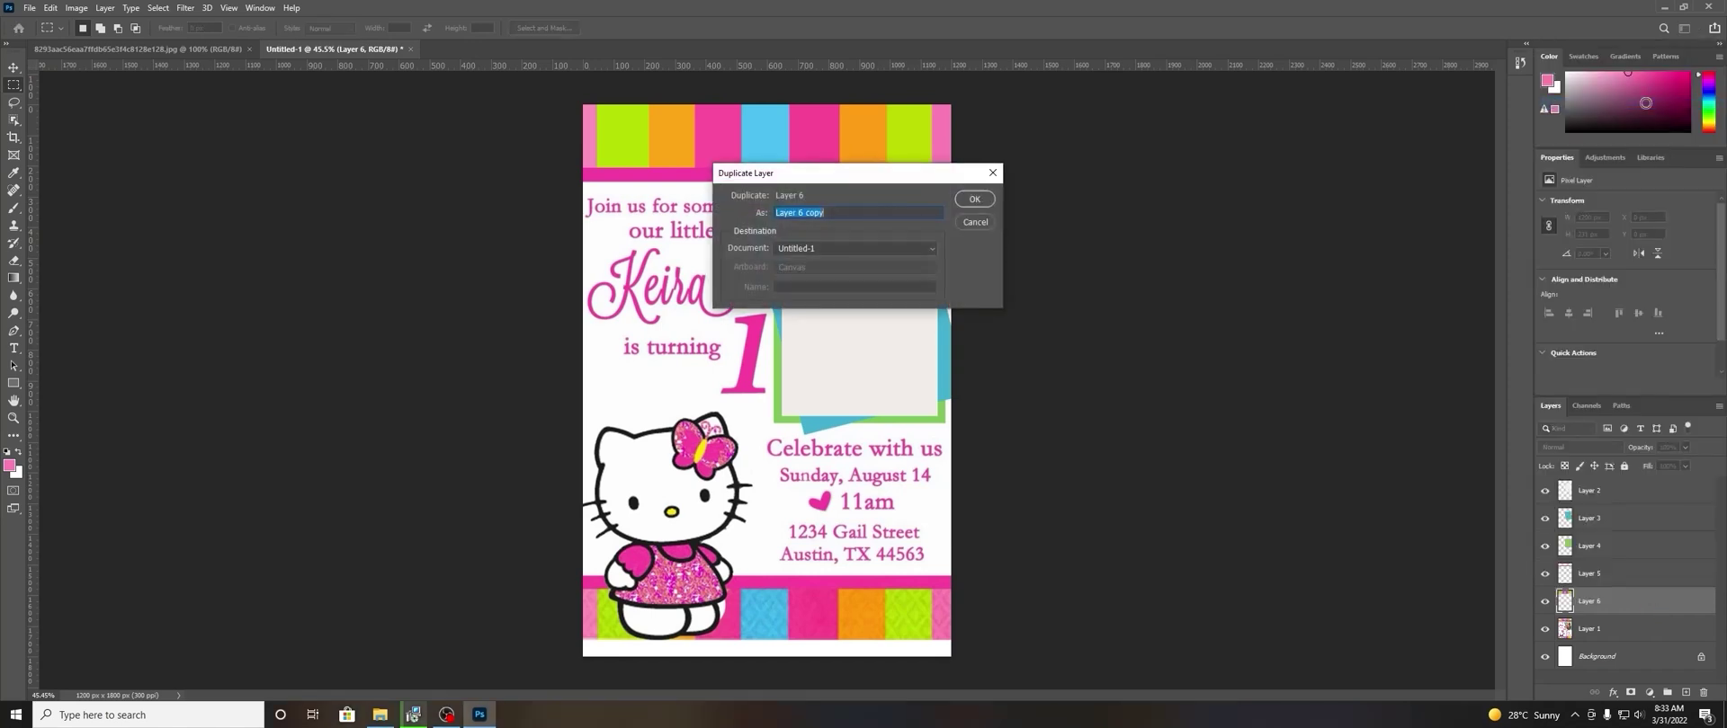
left_click(986, 202)
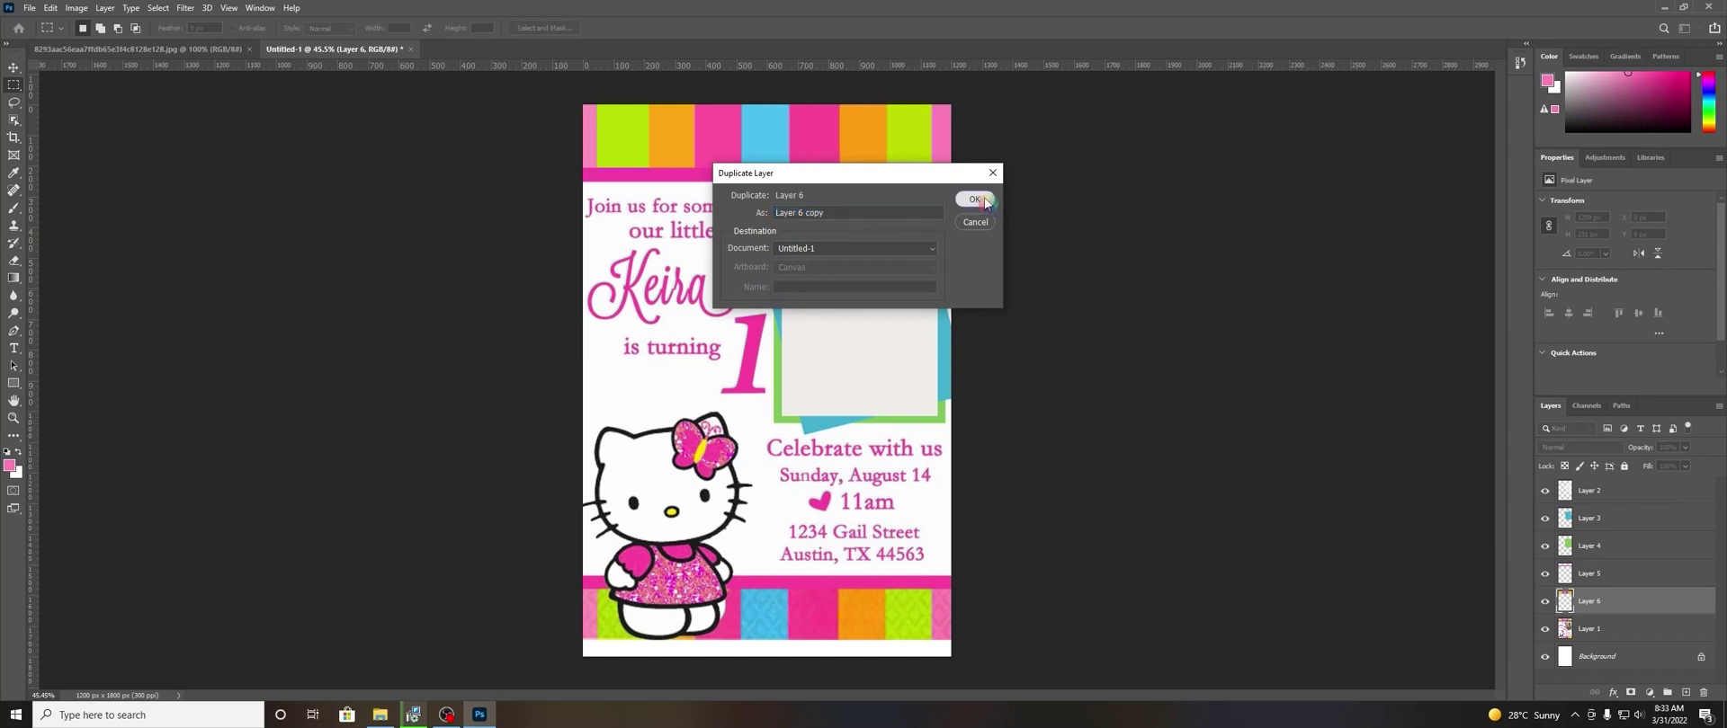
left_click(986, 200)
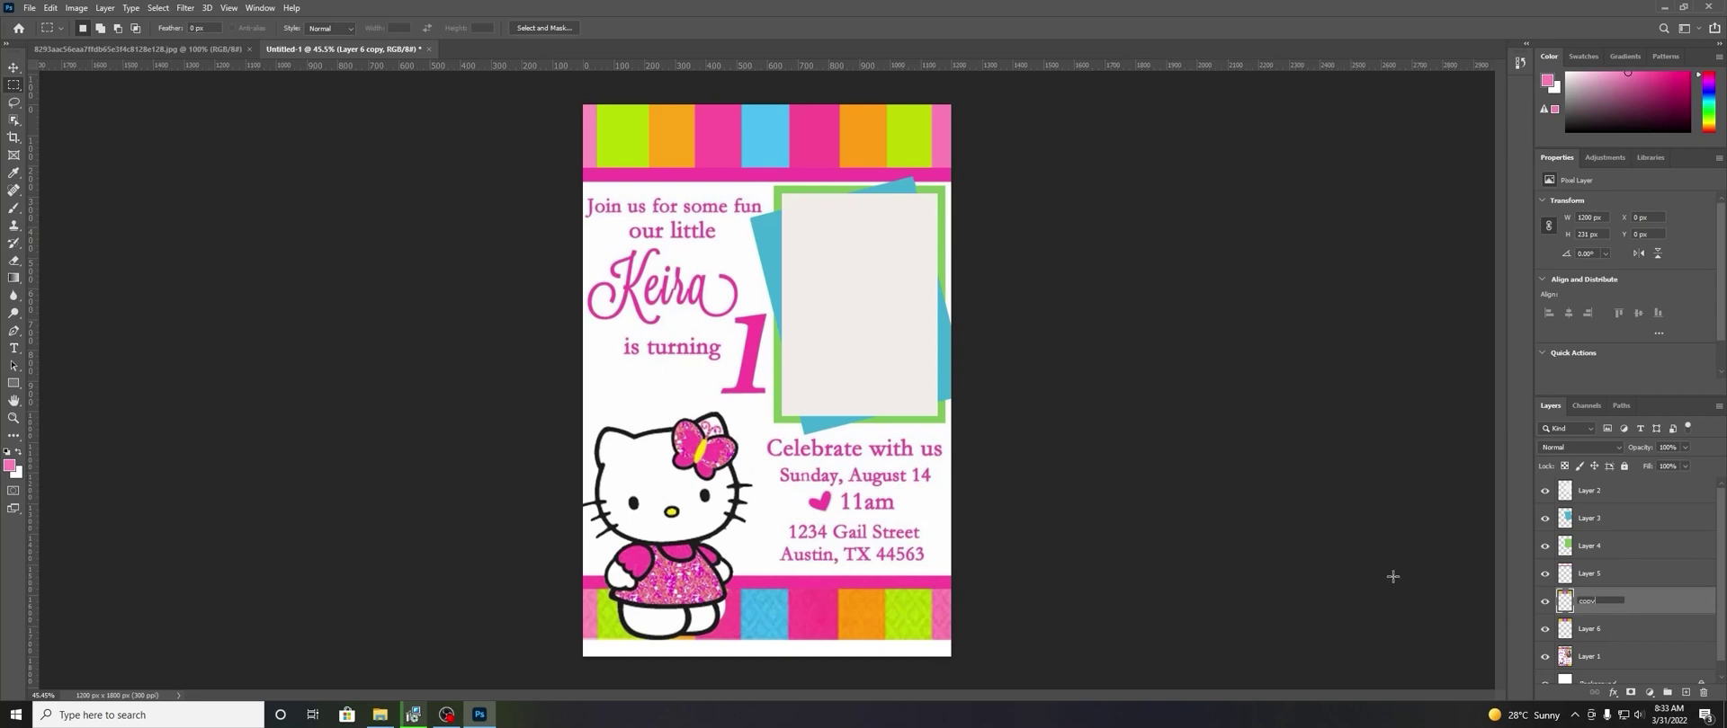
key("Return")
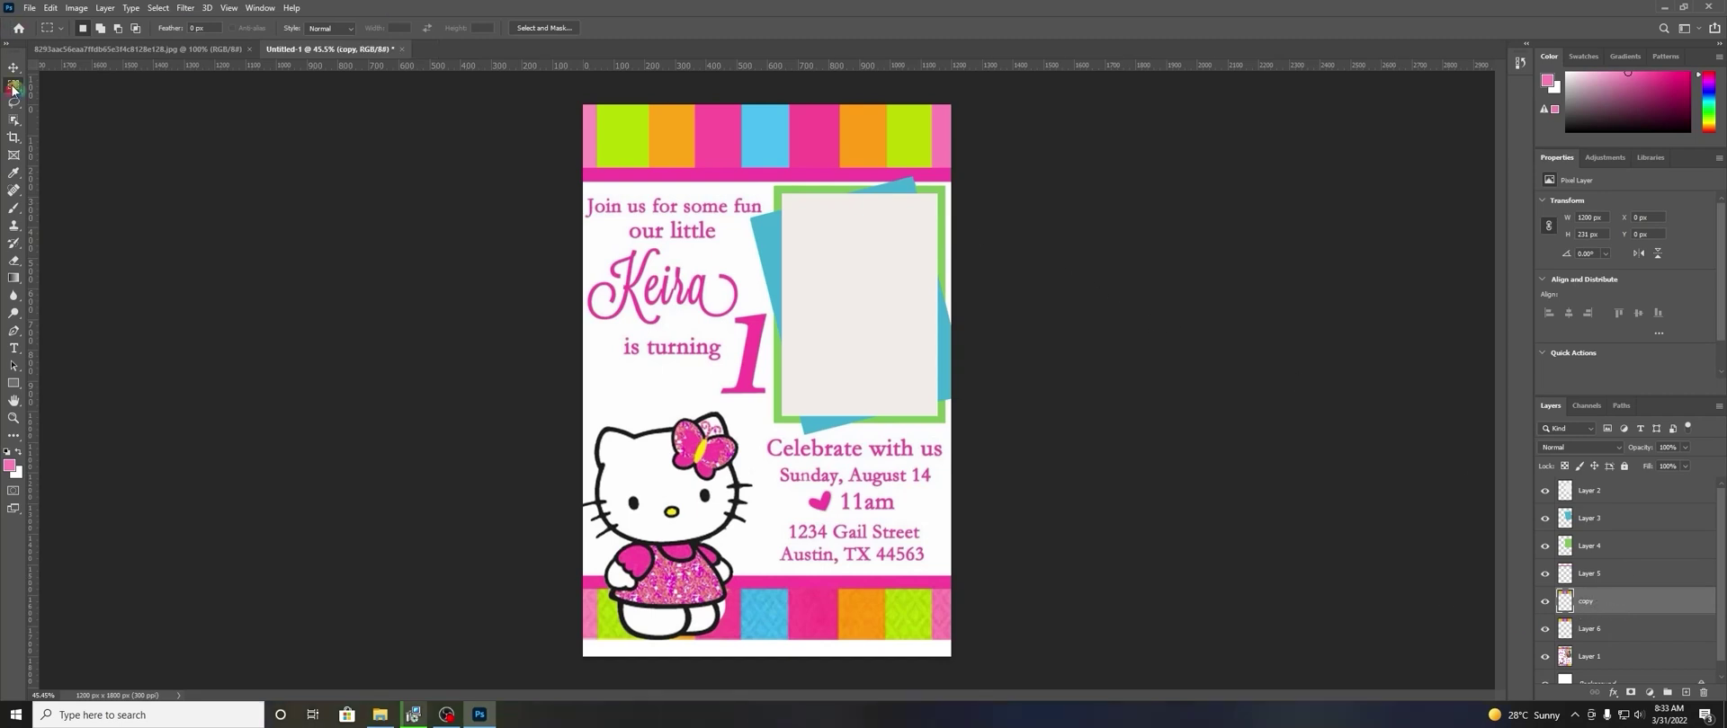
Move the copied banner to the bottom of the card, nudging it up slightly.
left_click(13, 67)
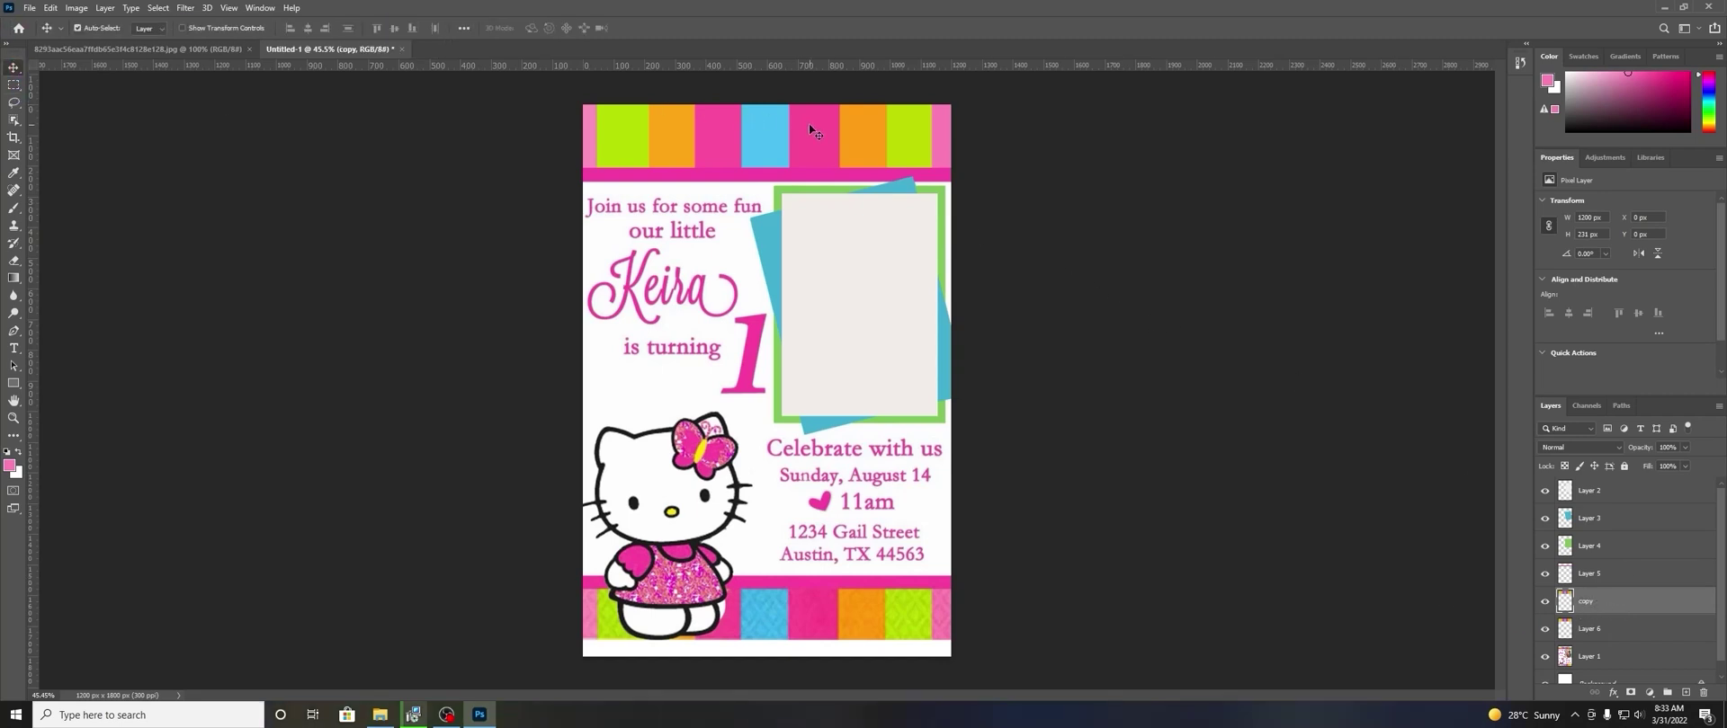
mouse_move(814, 131)
left_mouse_down()
mouse_move(846, 573)
mouse_move(831, 631)
left_mouse_up()
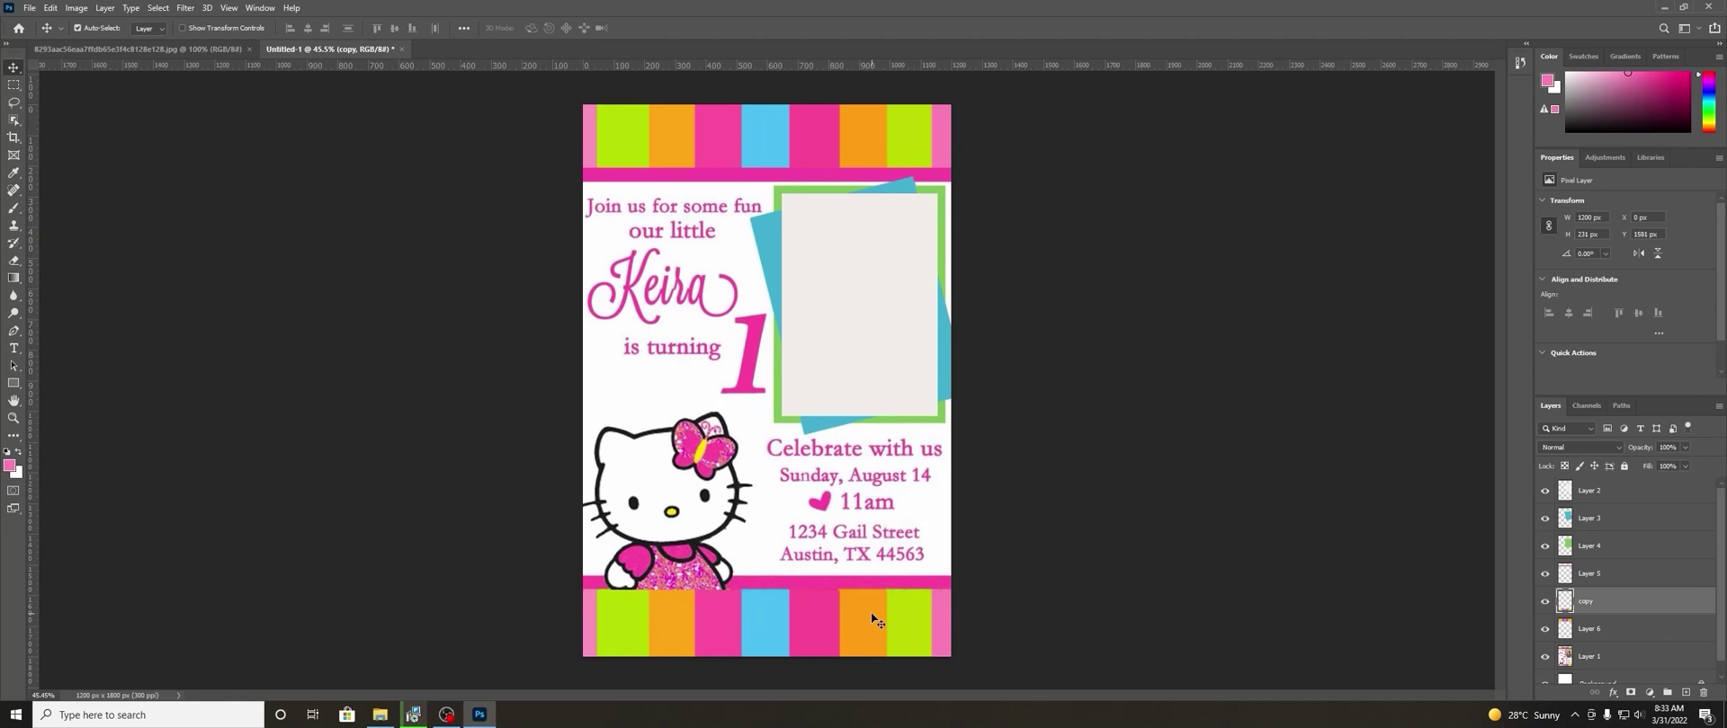
key("Up")
key("Up")
key("Up")
Duplicate Layer 5, the pink band, as a layer named COPY1.
left_click(877, 180)
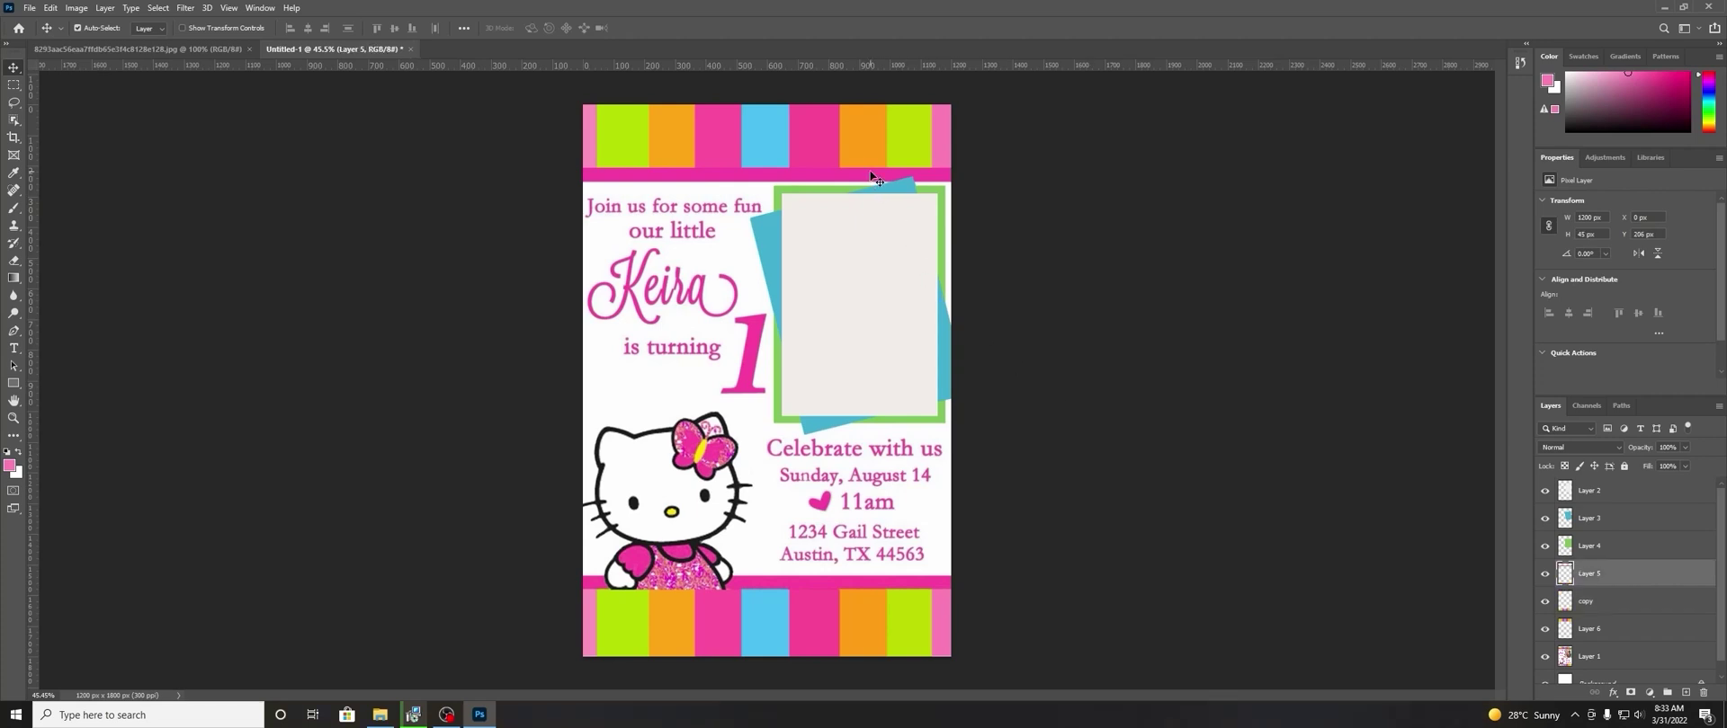
right_click(1642, 577)
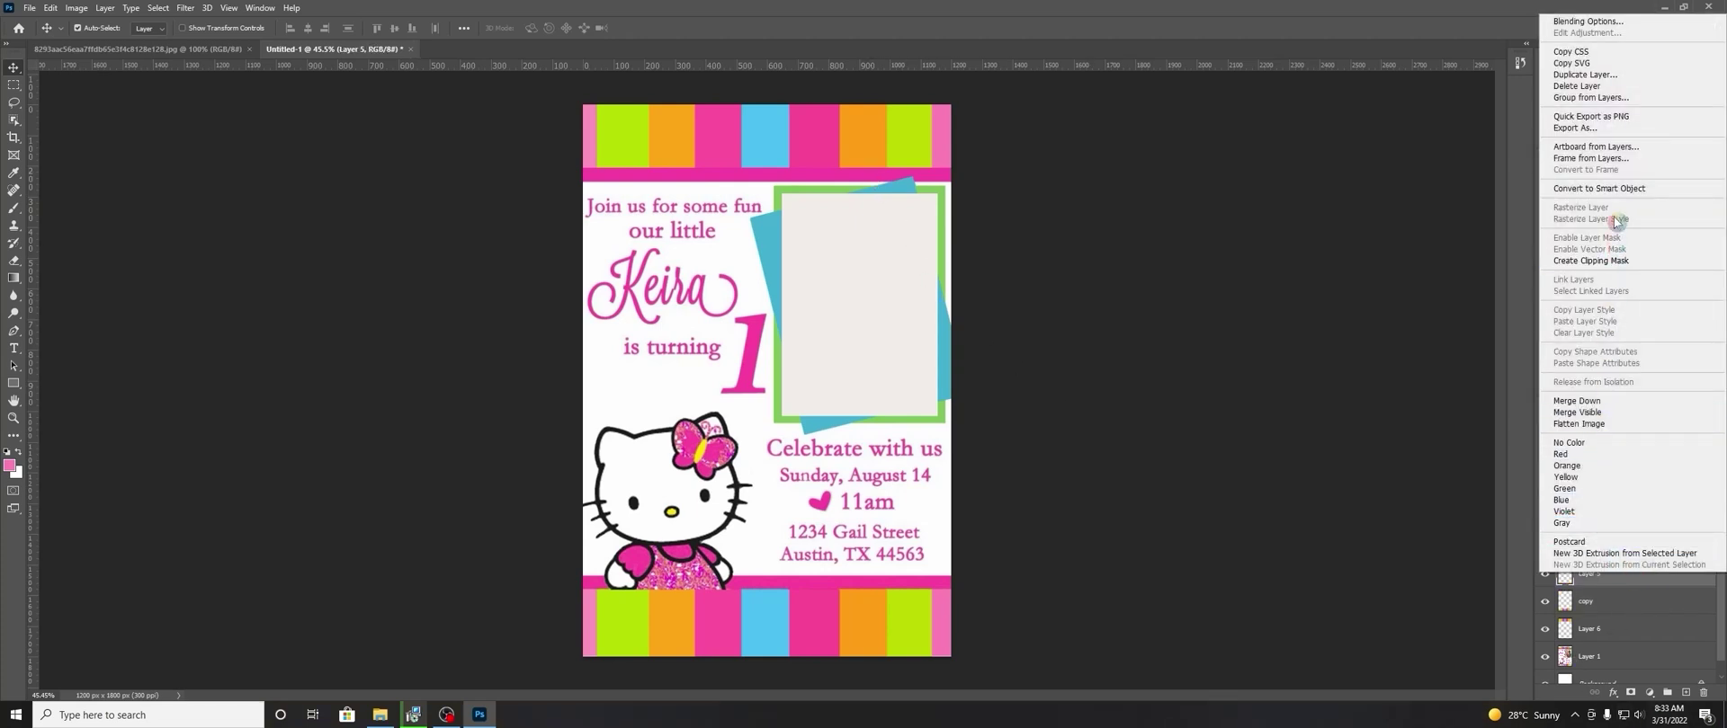
left_click(1610, 75)
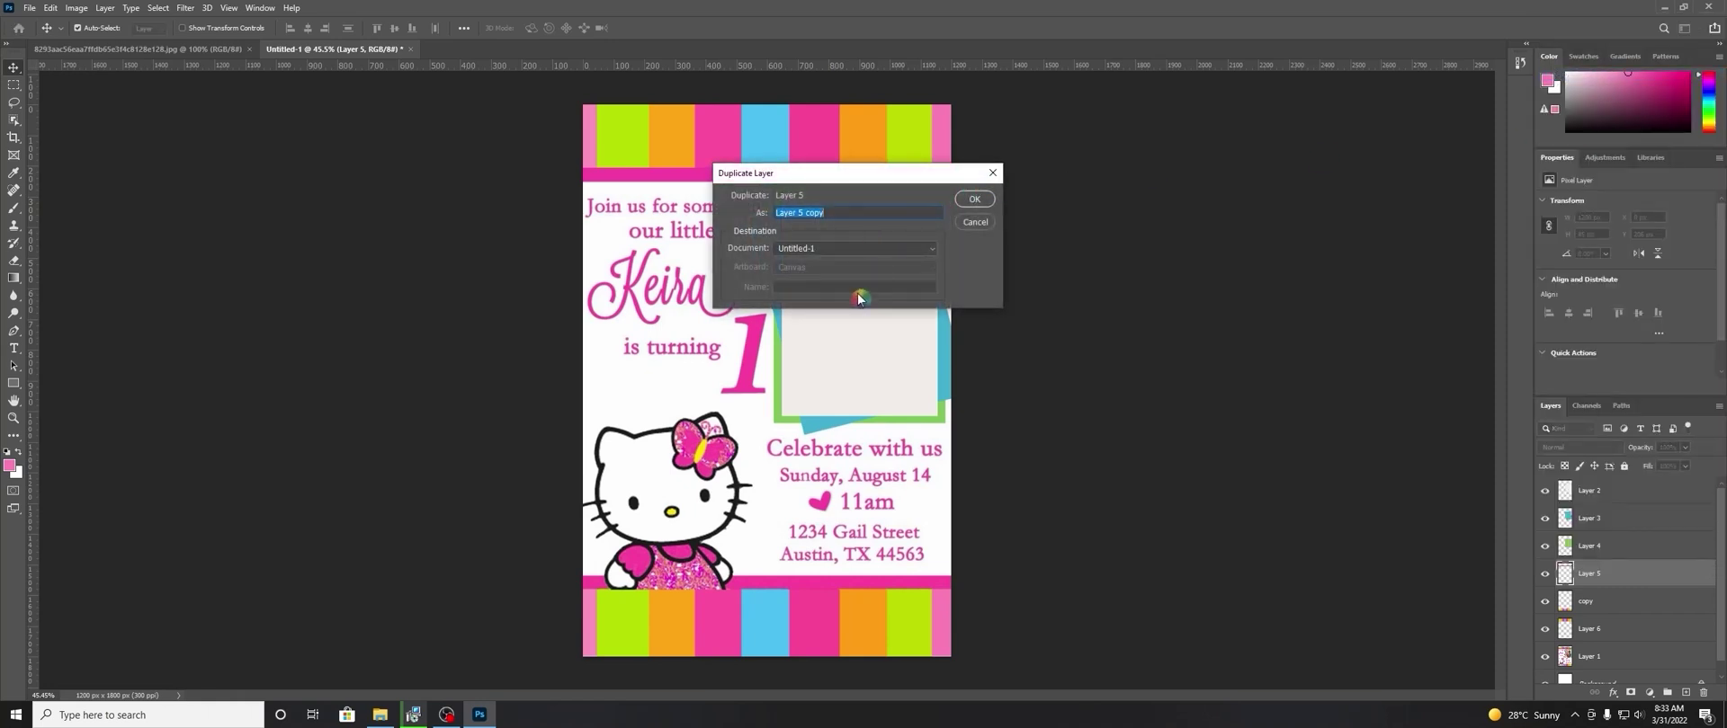
type("COPY1")
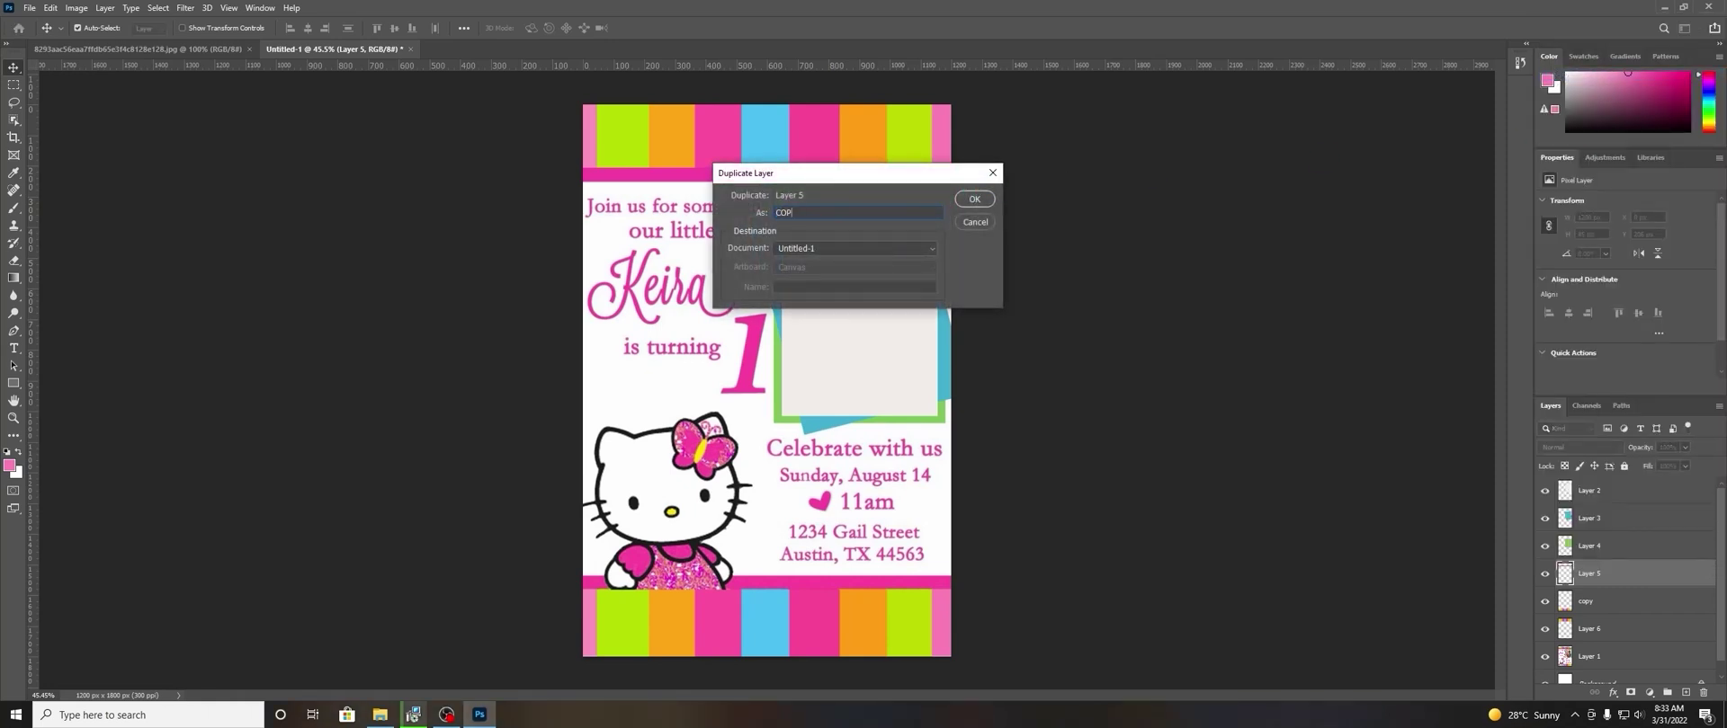
left_click(974, 199)
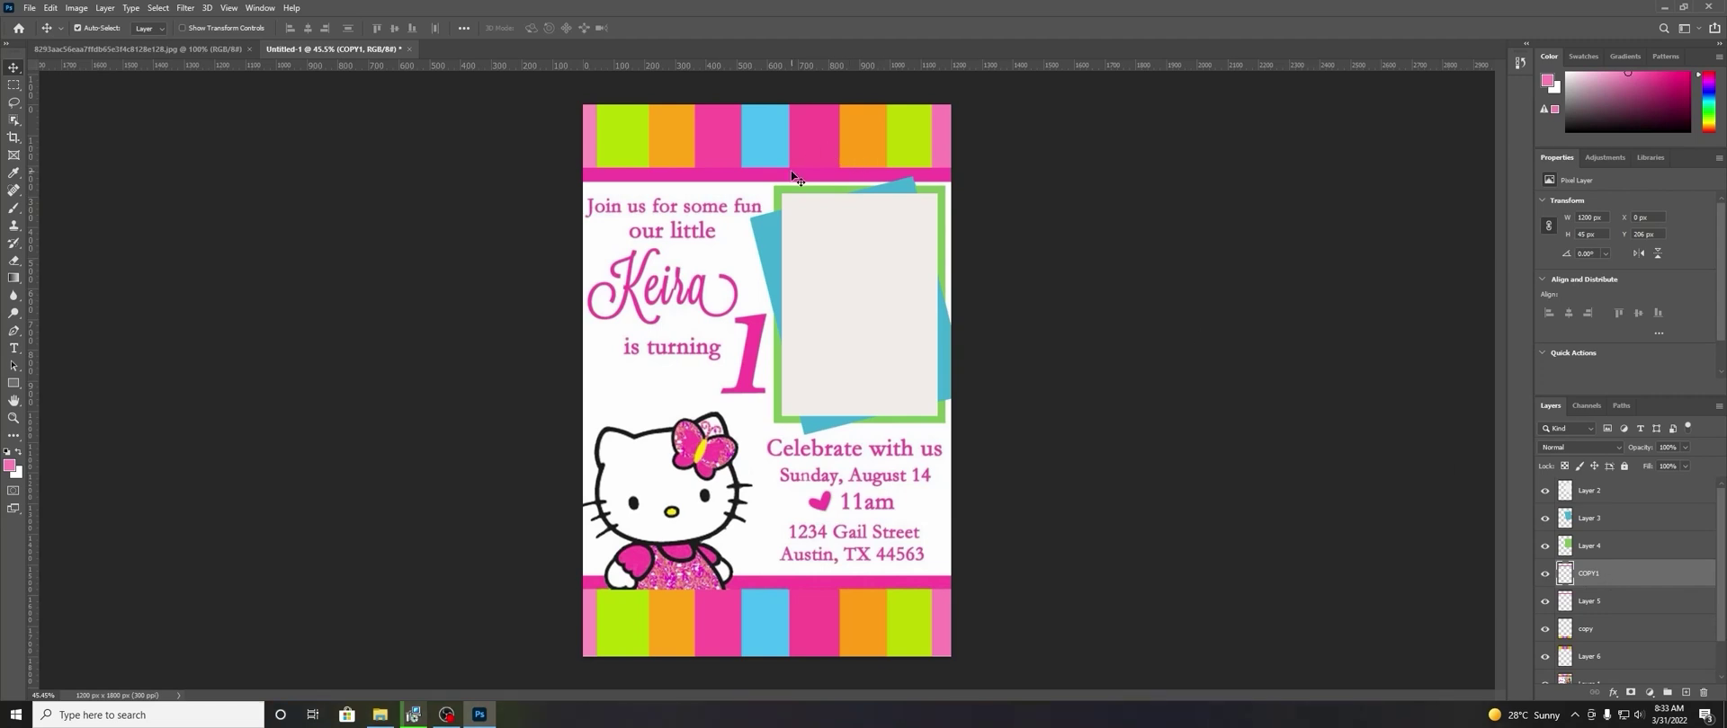
Move the COPY1 pink band down onto the top edge of the bottom stripes.
left_click_drag(793, 176, 792, 570)
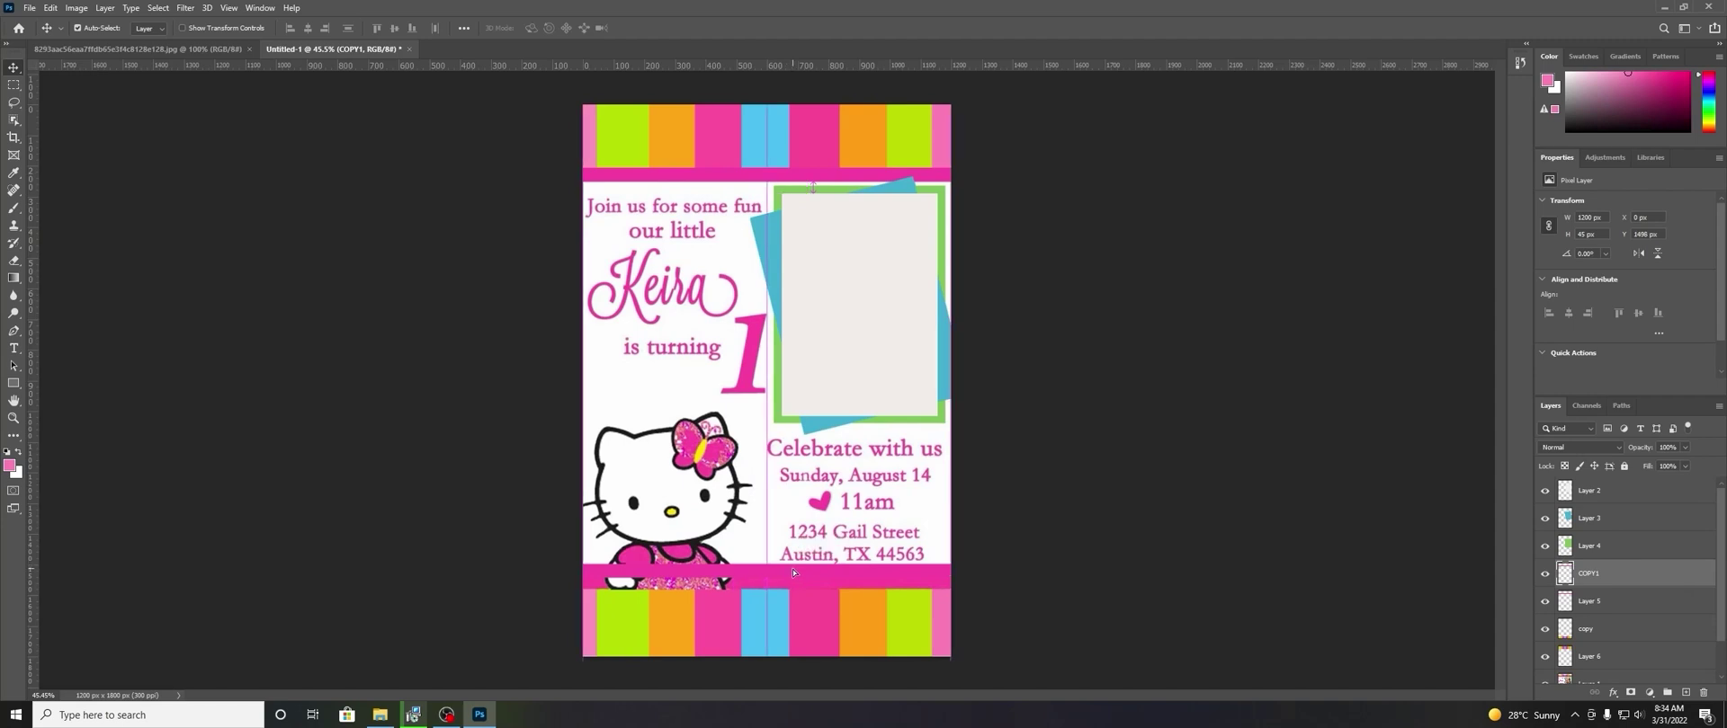
key("shift+Down")
key("shift+Down")
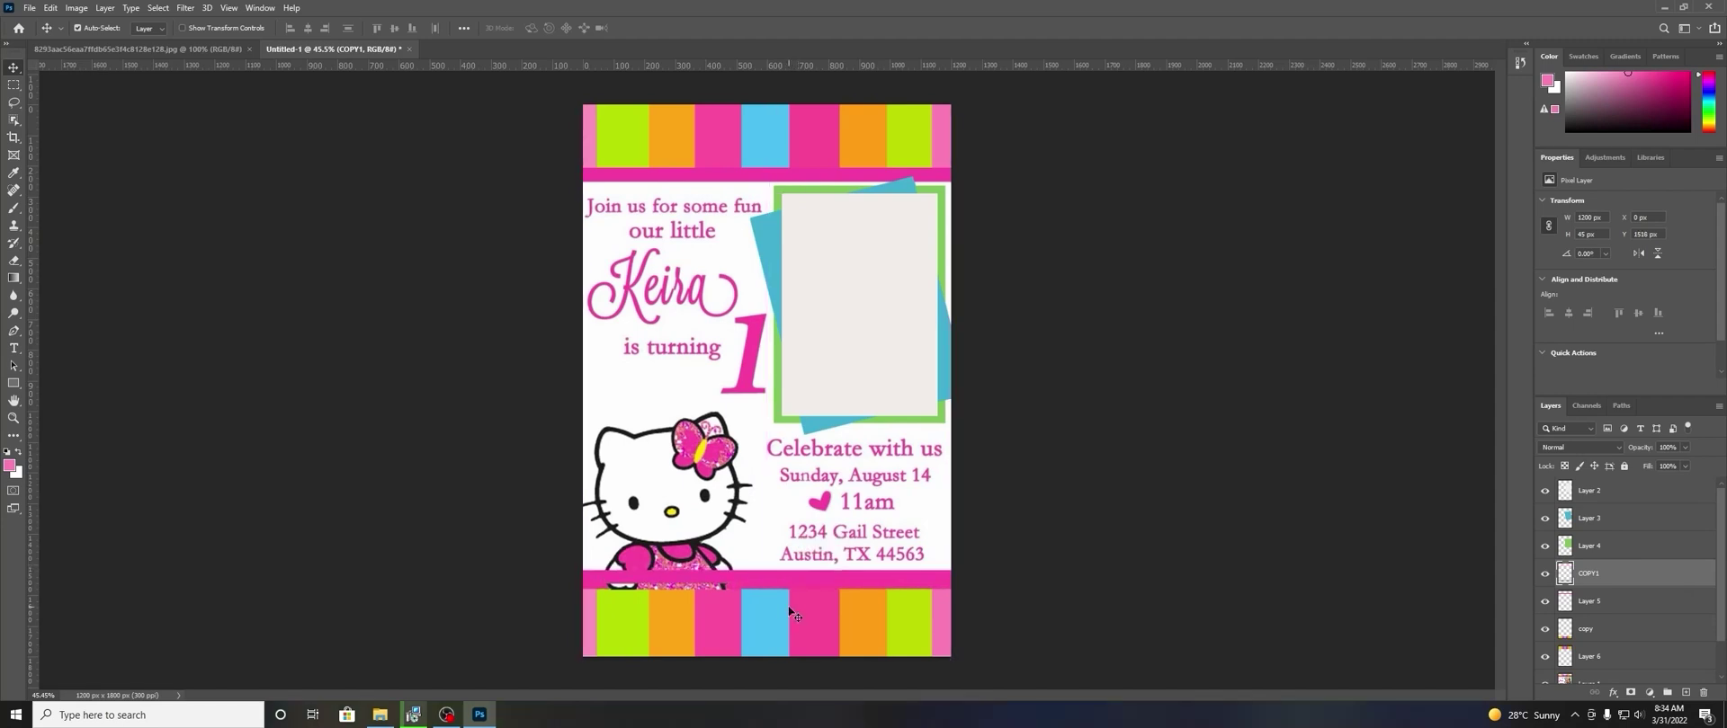
key("shift+Down")
key("shift+Down")
key("Down")
key("Down")
key("Down")
key("Down")
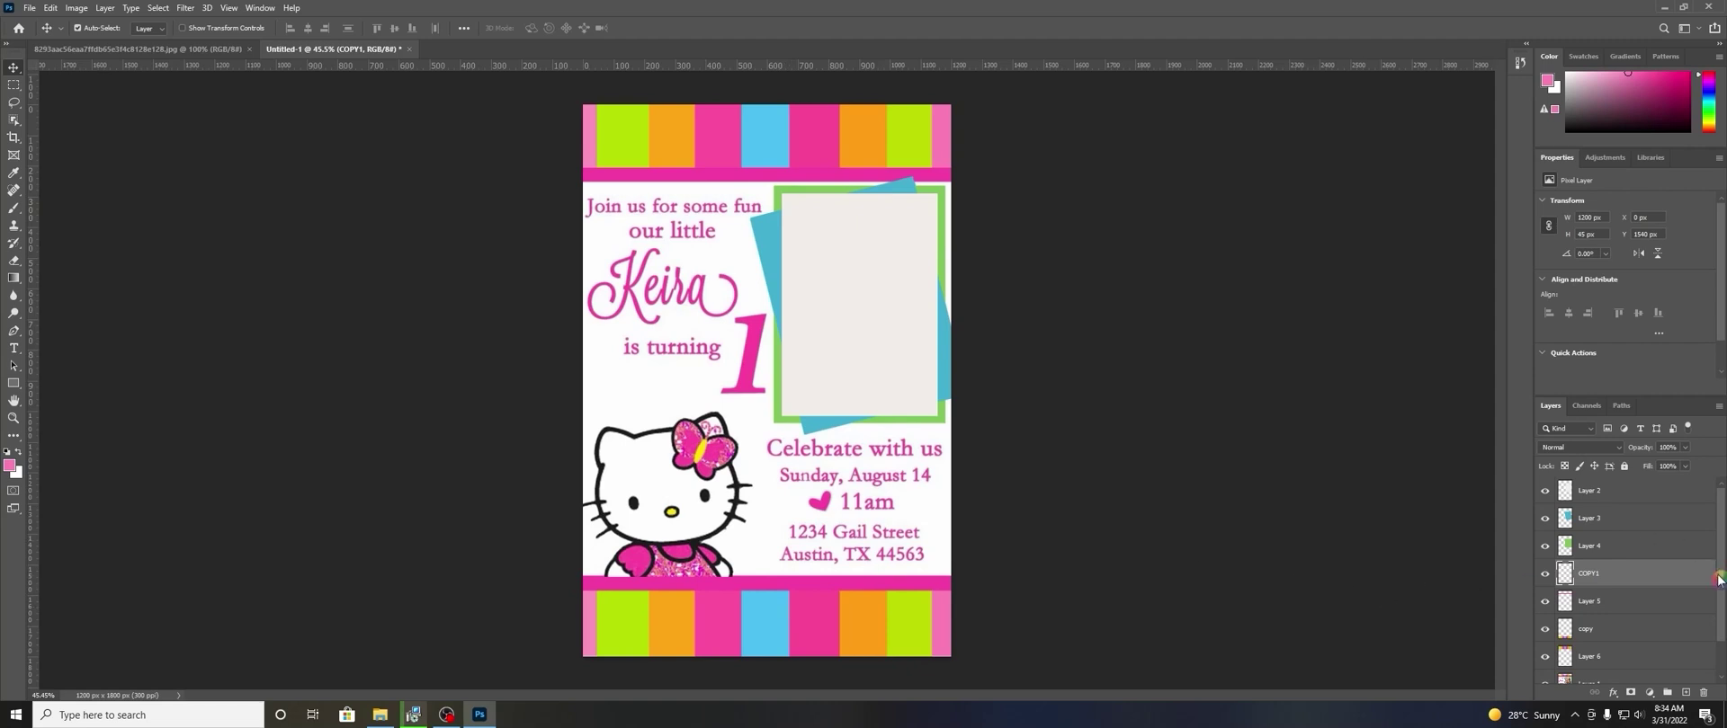
Turn off Layer 1 so the Hello Kitty artwork and text are hidden.
left_click_drag(1718, 581, 1714, 679)
left_click(1545, 644)
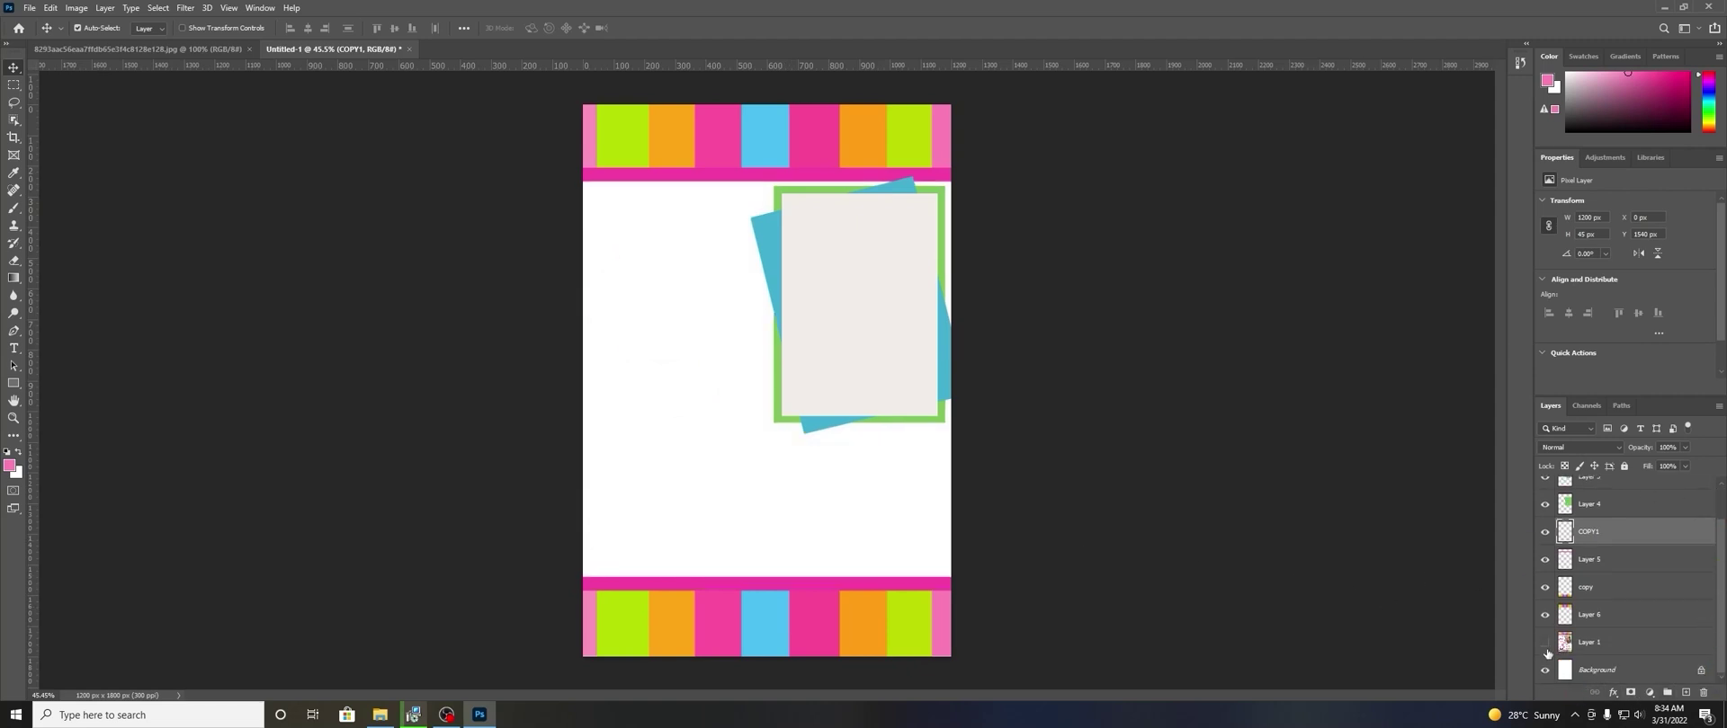
left_click(1545, 644)
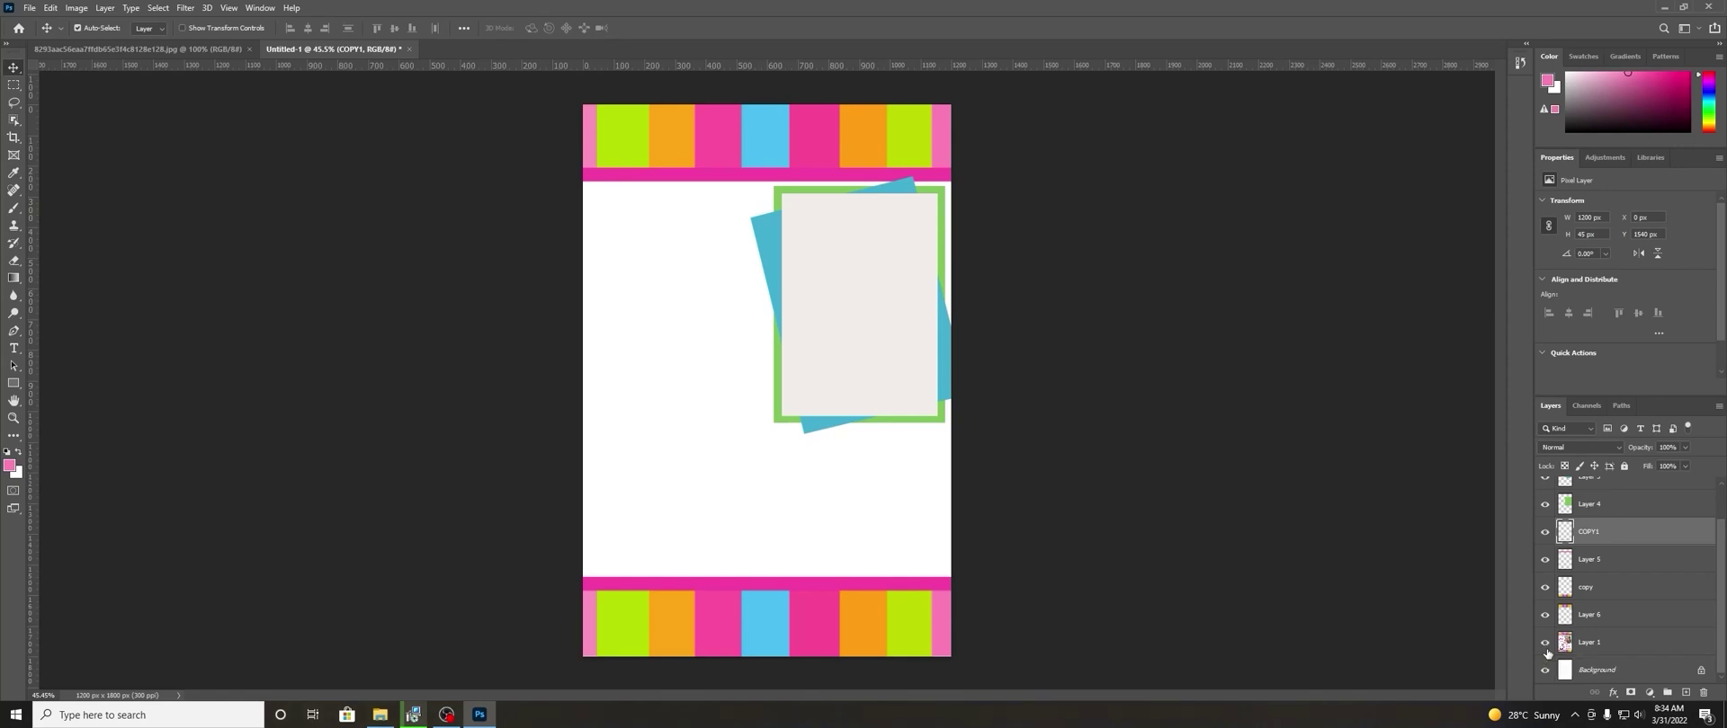
left_click(1545, 644)
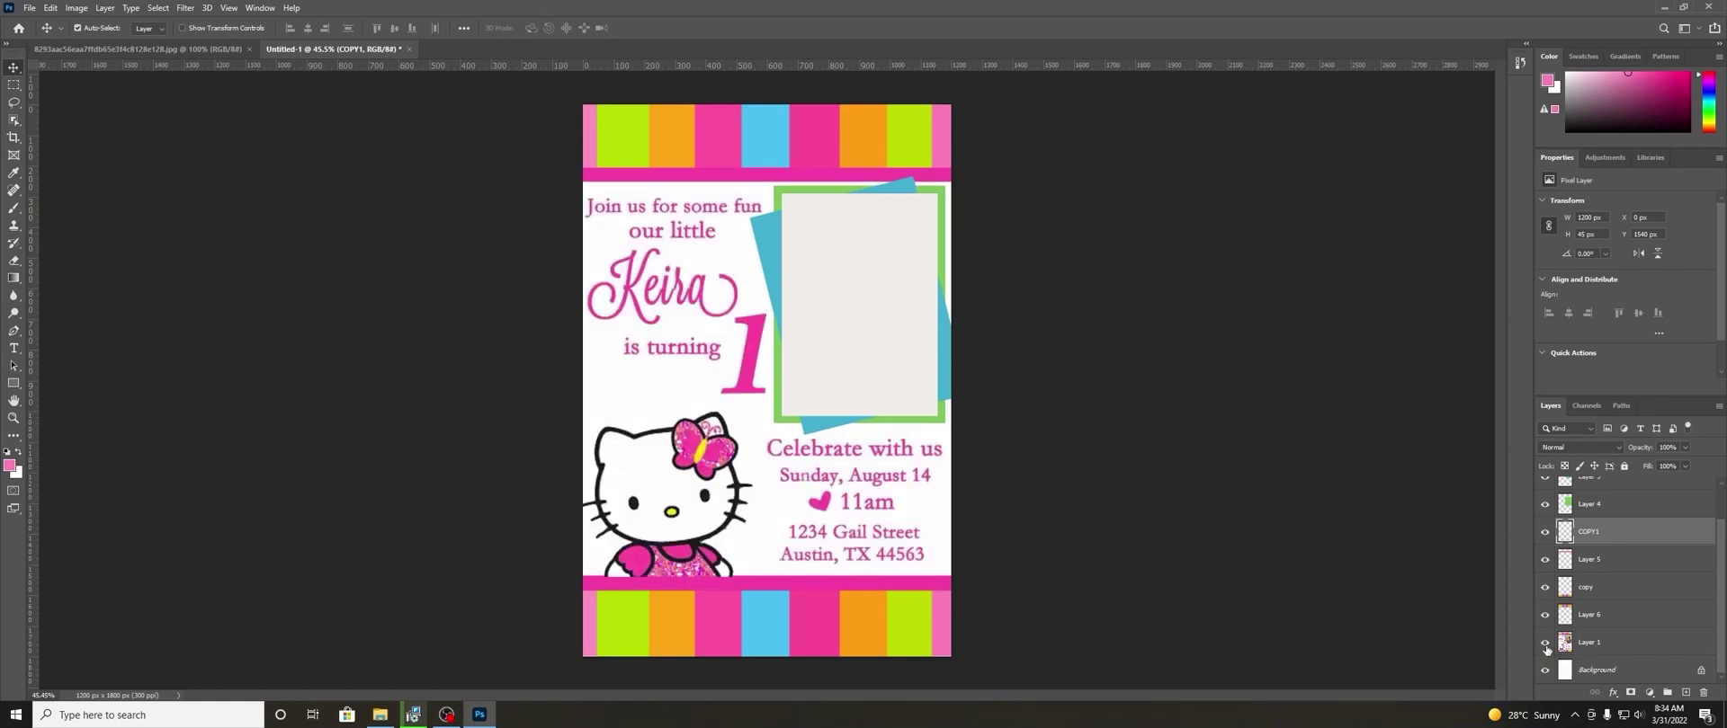
left_click(1545, 644)
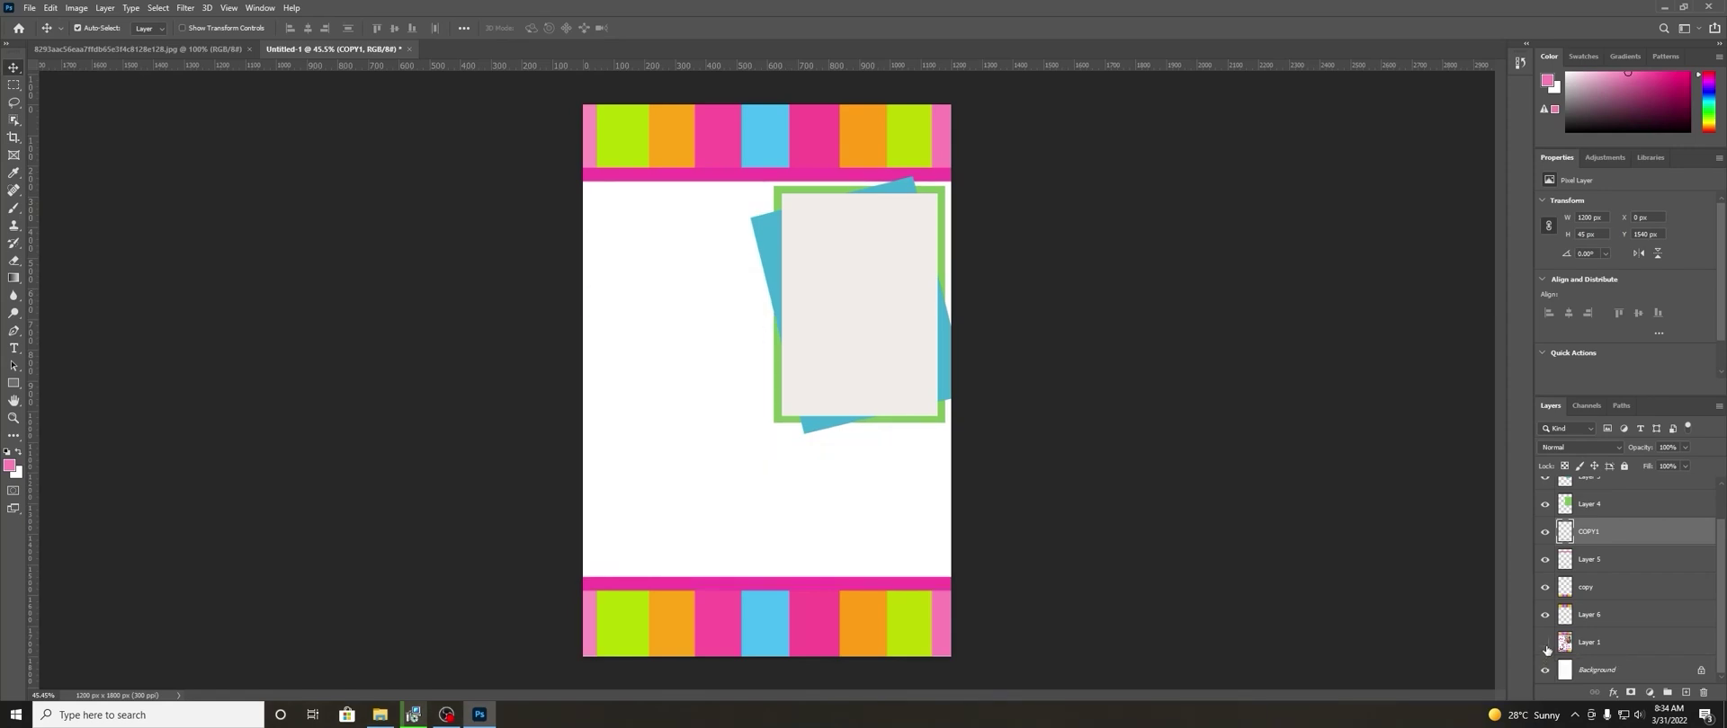